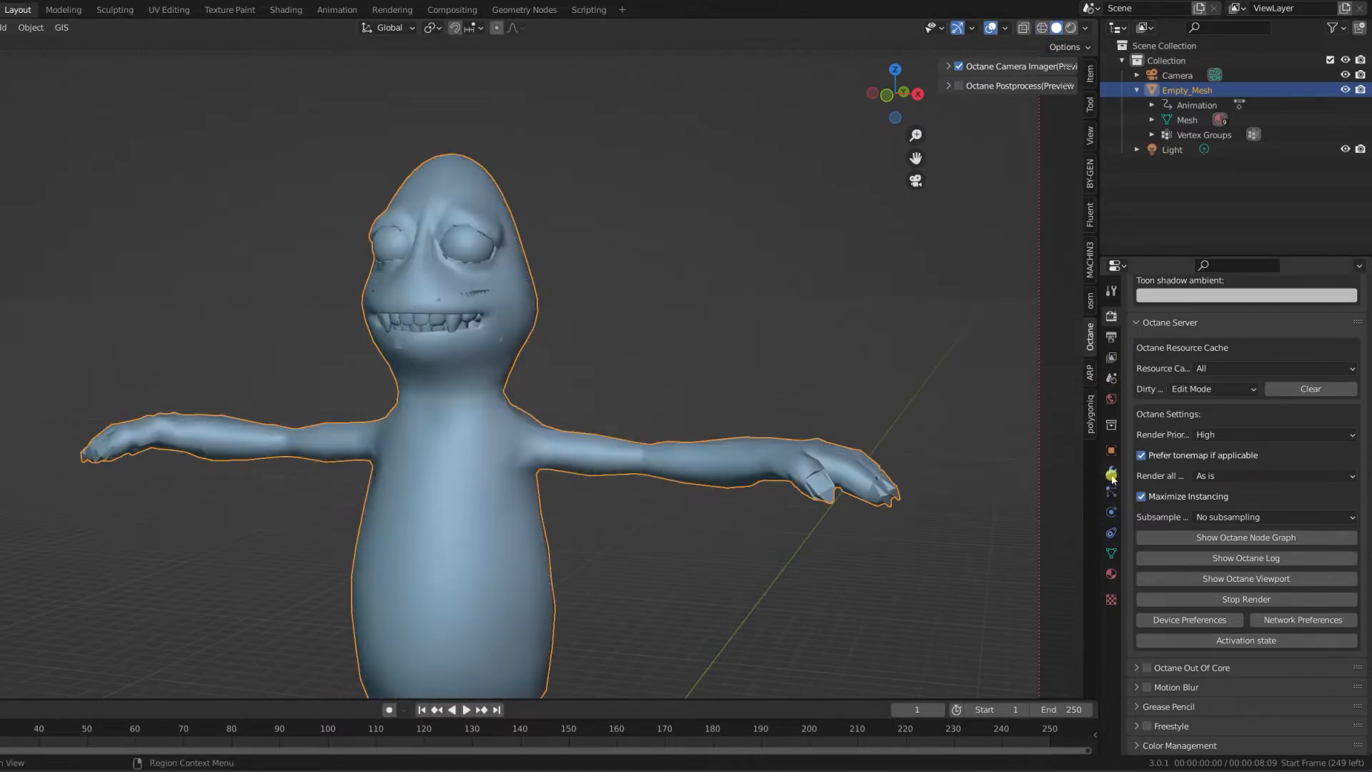
Add a Multiresolution modifier to the character mesh and subdivide it to level 2
{"action": "left_click", "coordinate": [1112, 476]}
{"action": "left_click", "coordinate": [1180, 314]}
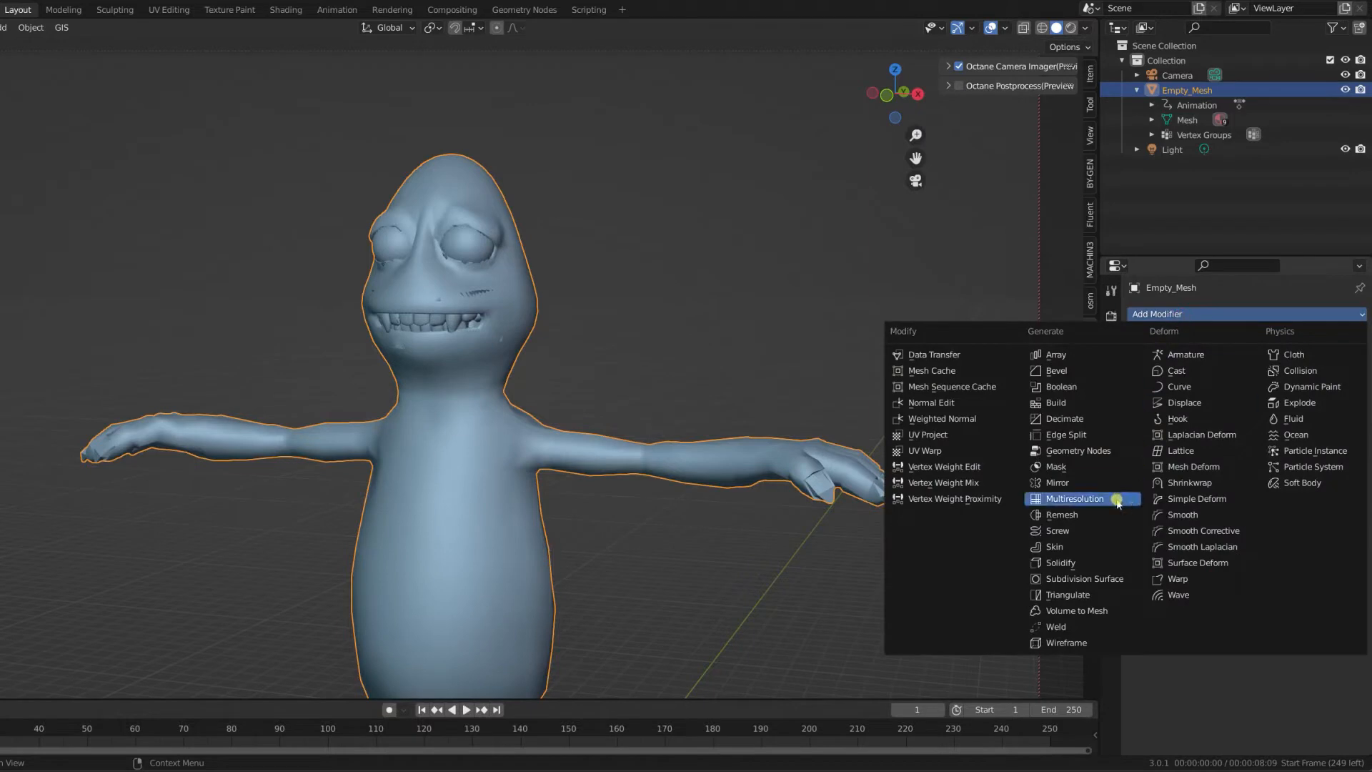
{"action": "left_click", "coordinate": [1099, 502]}
{"action": "left_click", "coordinate": [1254, 468]}
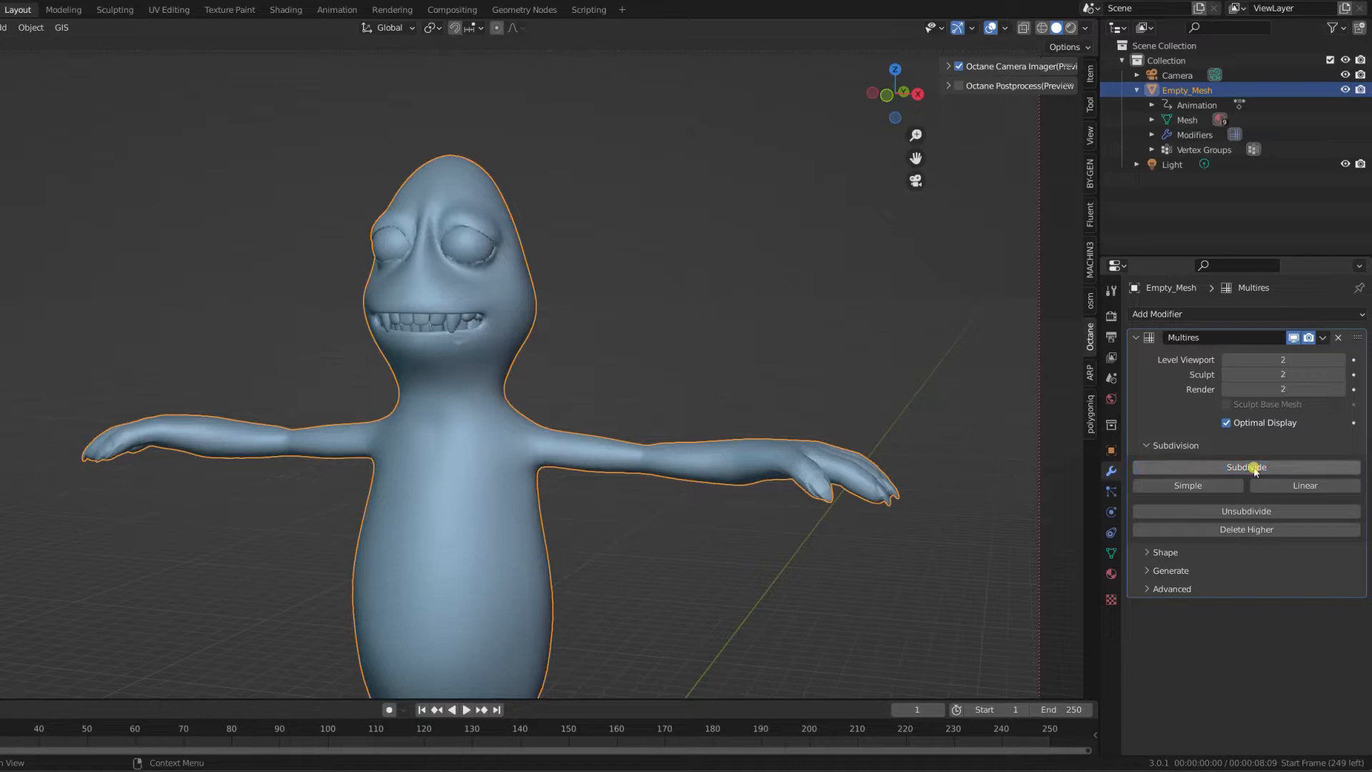
Select one face on the side of the character's head and extend the selection to all similar faces
{"action": "middle_click_drag", "start_coordinate": [537, 400], "coordinate": [407, 352]}
{"action": "scroll", "coordinate": [409, 355], "scroll_direction": "up", "scroll_amount": 5}
{"action": "middle_click_drag", "start_coordinate": [319, 334], "coordinate": [548, 410]}
{"action": "scroll", "coordinate": [583, 404], "scroll_direction": "down", "scroll_amount": 2}
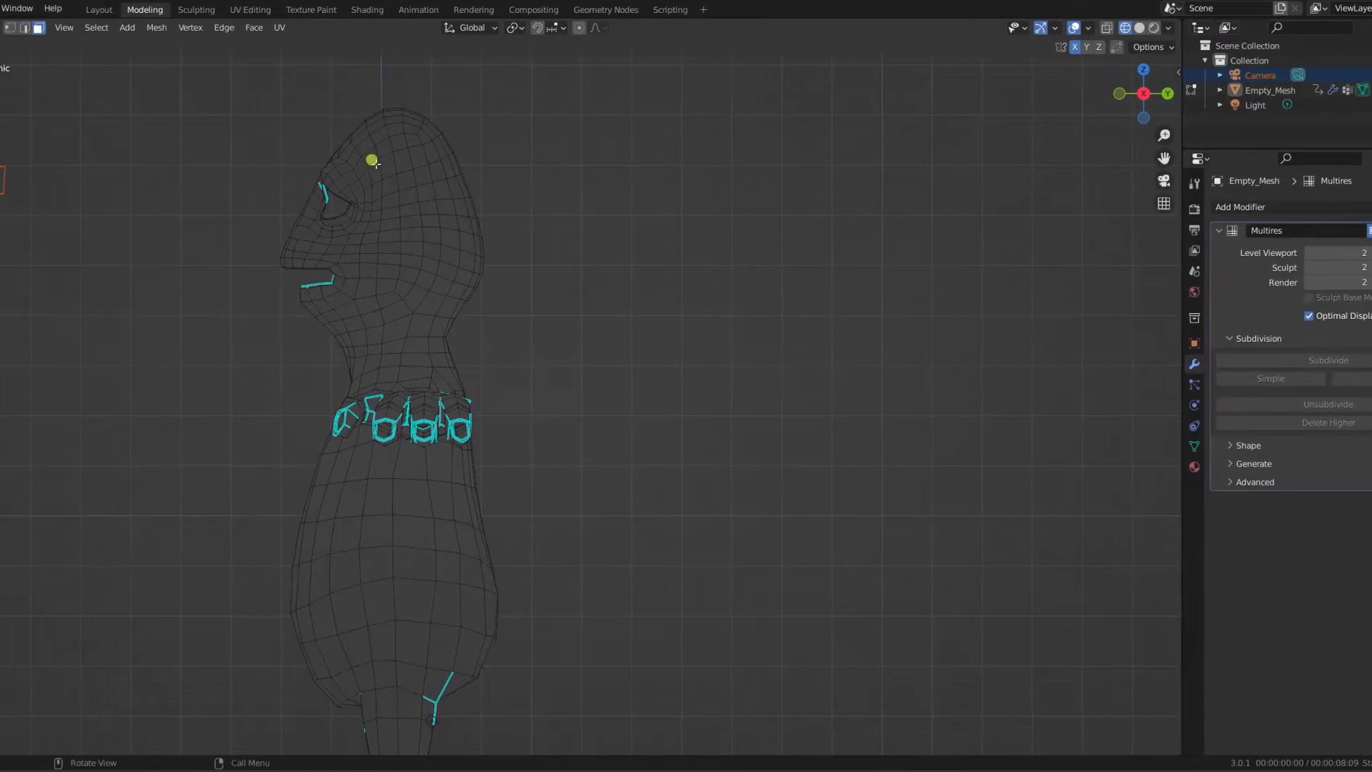
{"action": "left_click", "coordinate": [402, 162]}
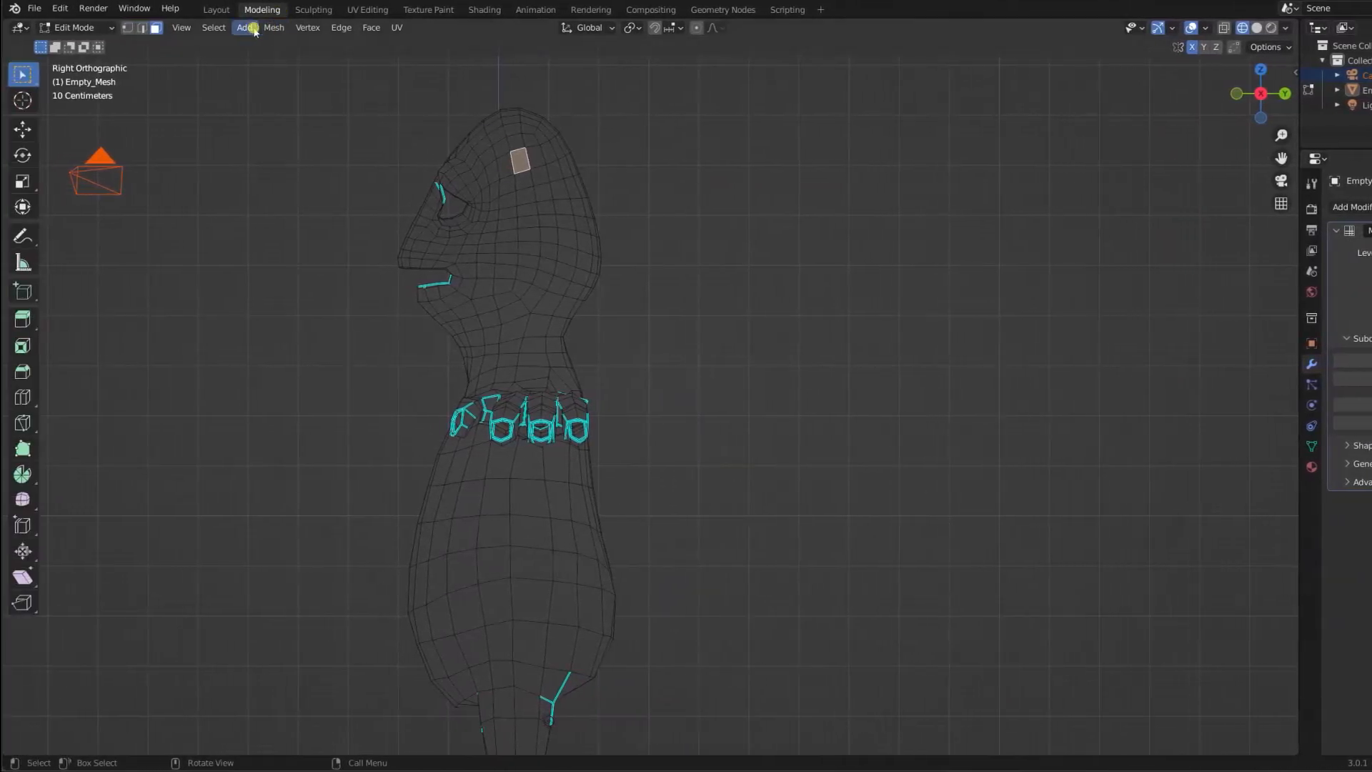
{"action": "left_click", "coordinate": [254, 29]}
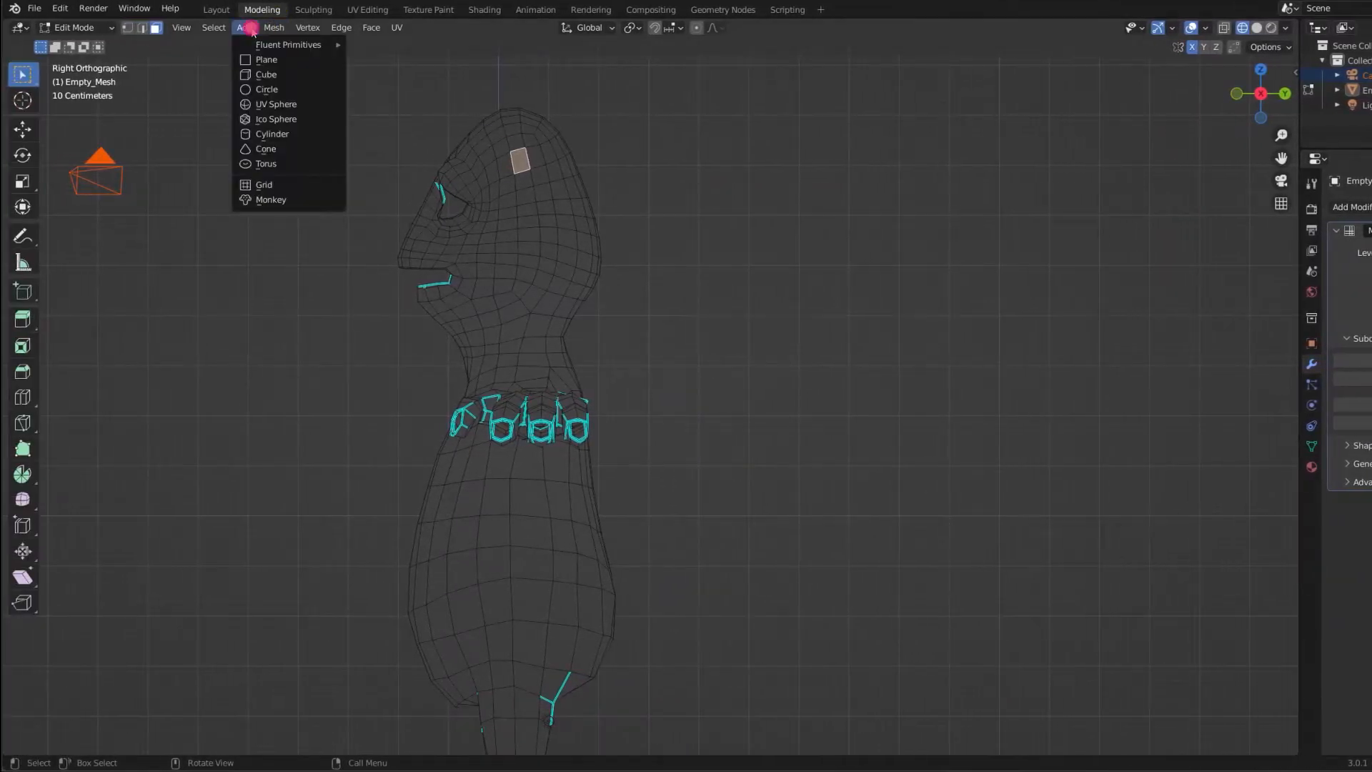
{"action": "mouse_move", "coordinate": [230, 31]}
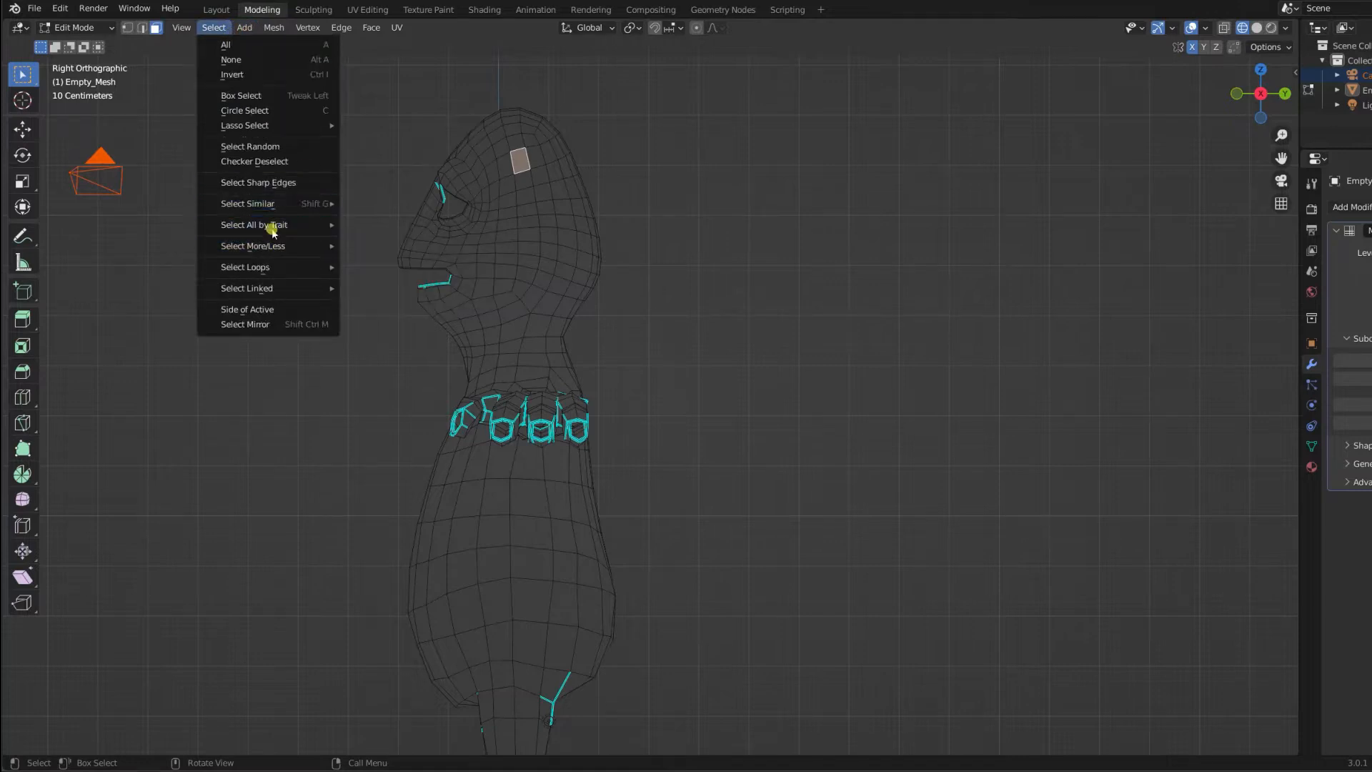
{"action": "mouse_move", "coordinate": [265, 206]}
{"action": "left_click", "coordinate": [372, 203]}
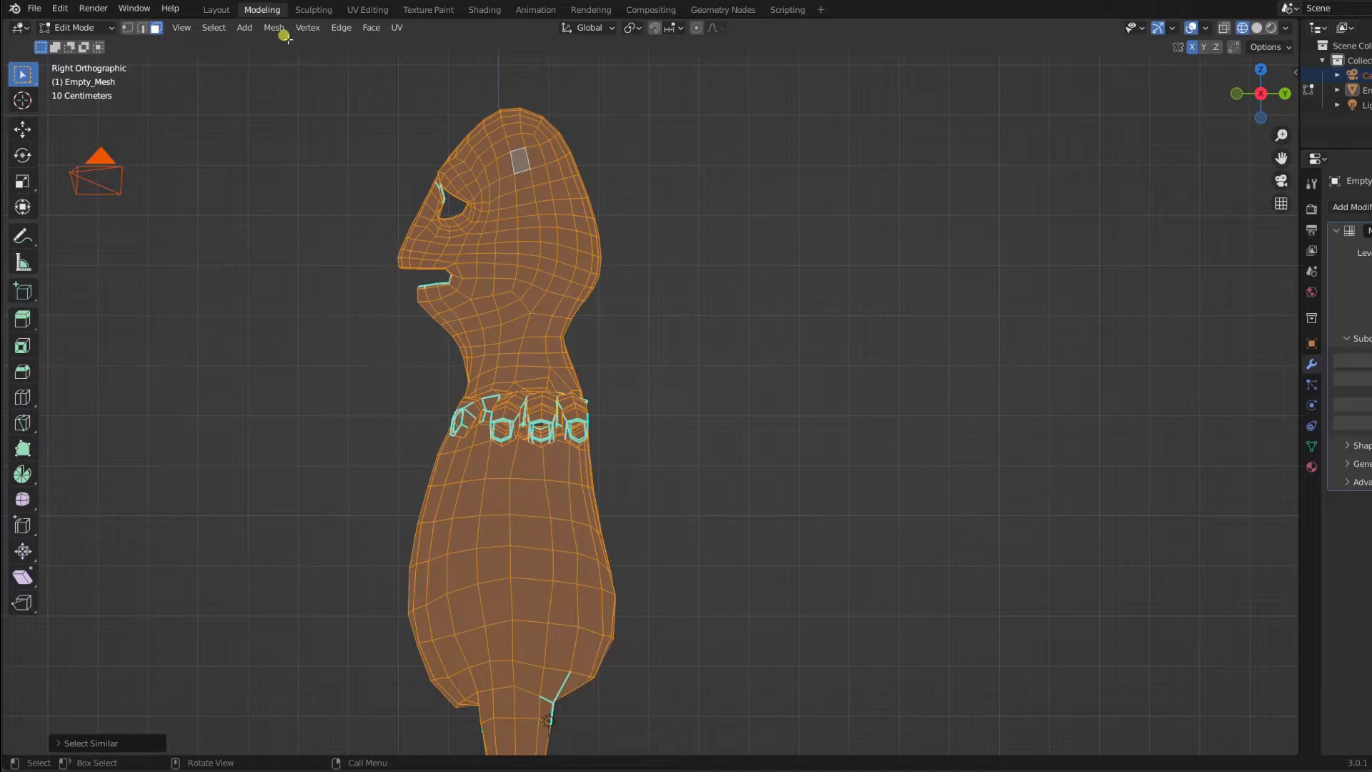
Hide all unselected faces so that only the selected body faces stay in view
{"action": "left_click", "coordinate": [307, 29]}
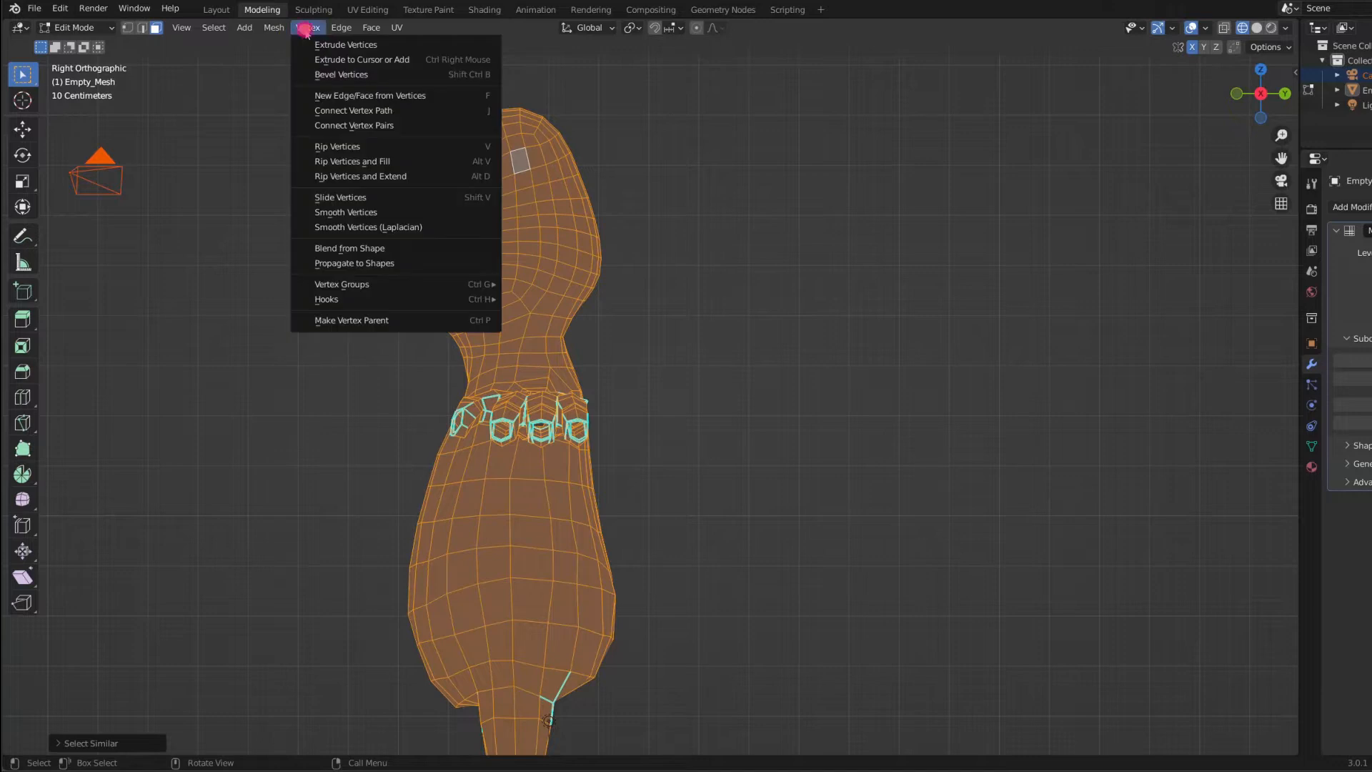
{"action": "mouse_move", "coordinate": [279, 32]}
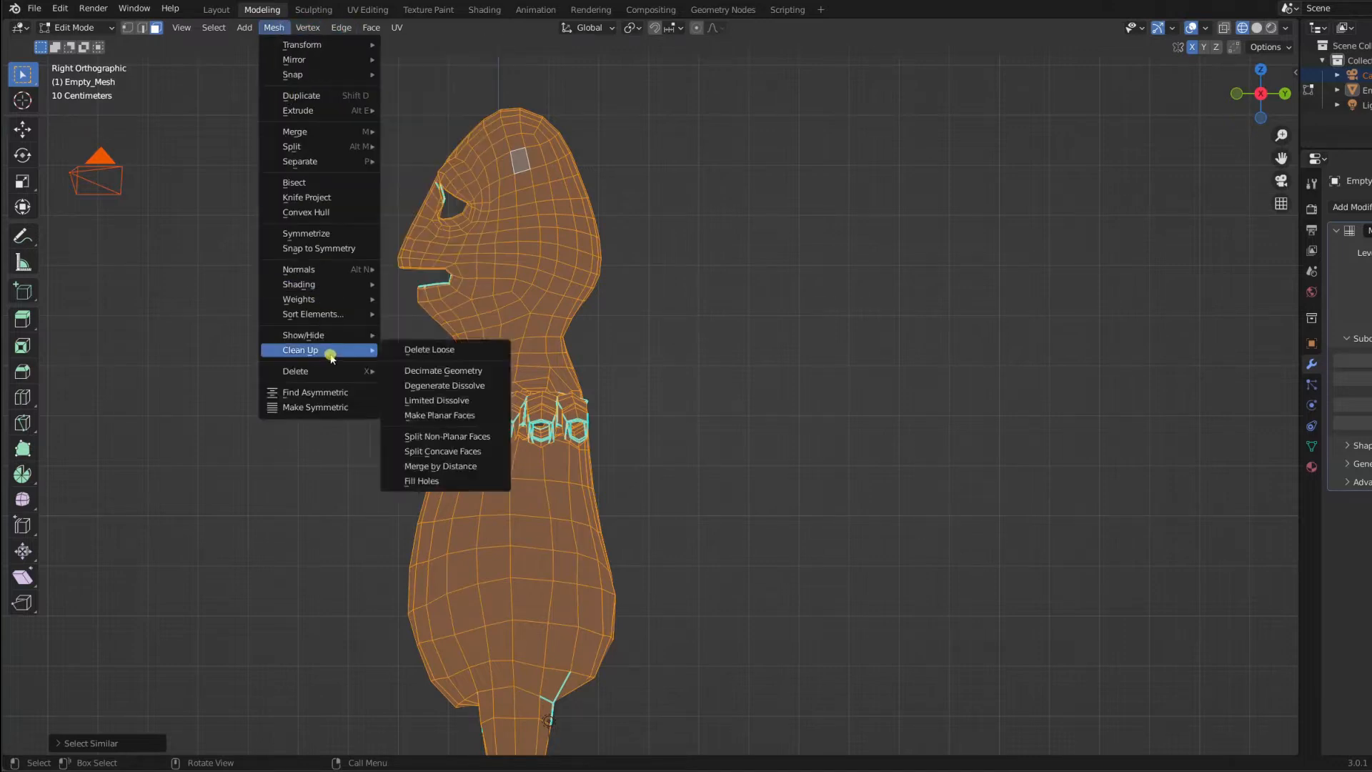
{"action": "mouse_move", "coordinate": [323, 336]}
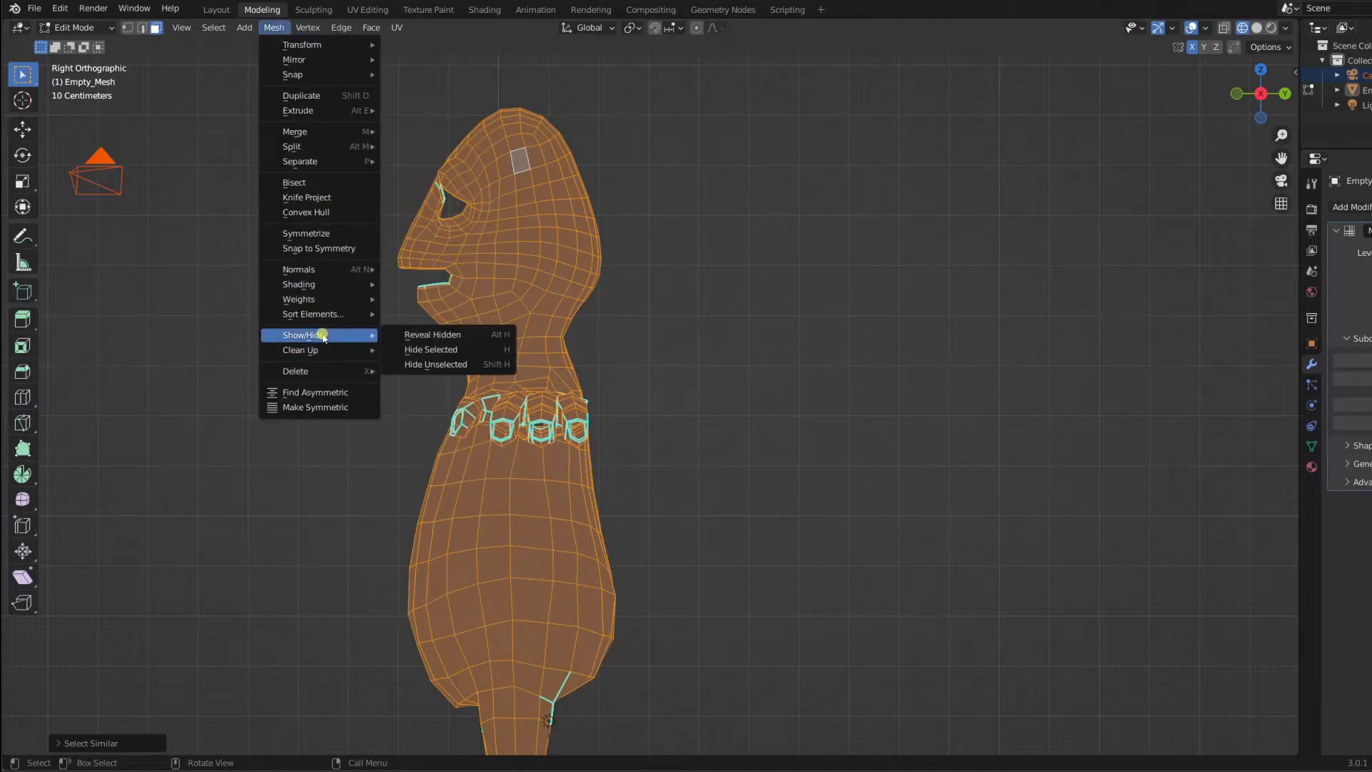
{"action": "left_click", "coordinate": [448, 363]}
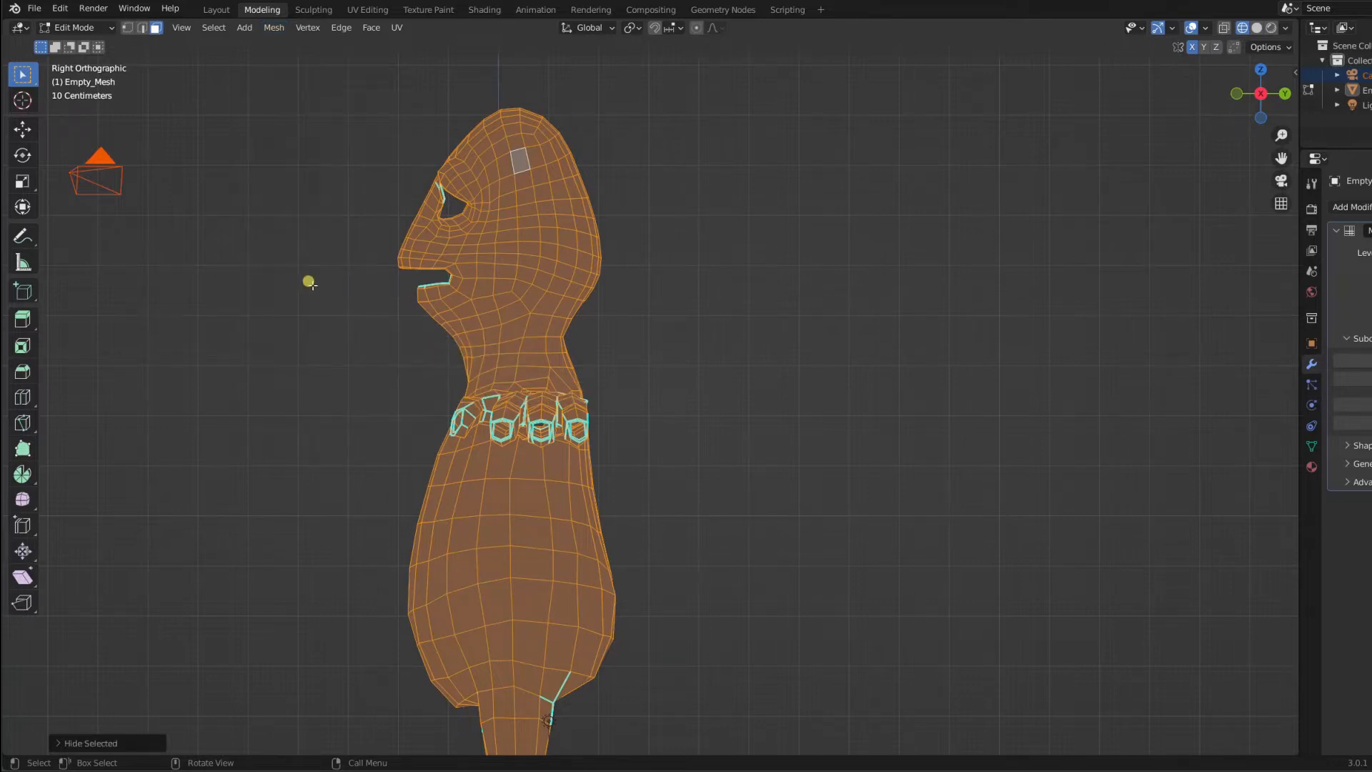
Clear the selection and select only the faces of the head and upper neck
{"action": "key", "text": "alt+a"}
{"action": "left_click_drag", "start_coordinate": [354, 83], "coordinate": [685, 354]}
{"action": "middle_click_drag", "start_coordinate": [350, 356], "coordinate": [462, 386]}
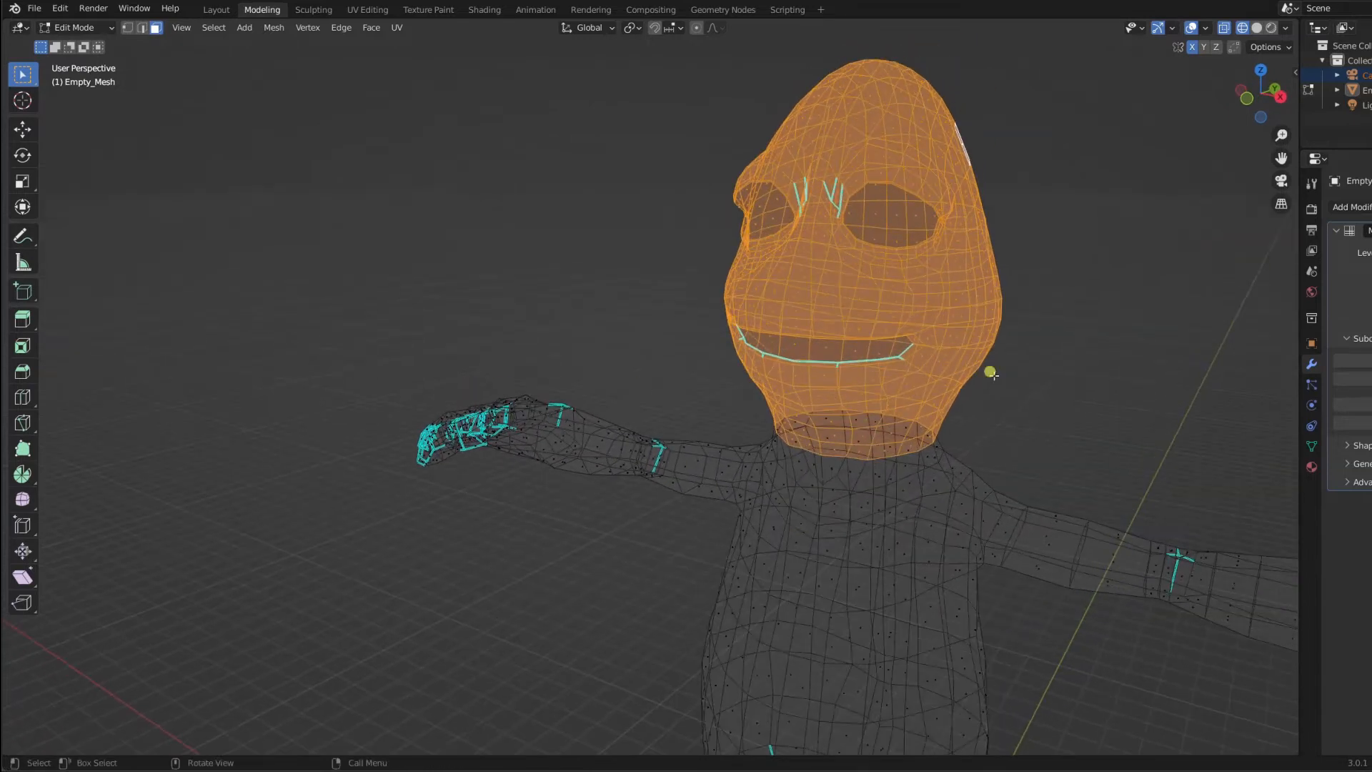
Create a vertex group named Head and assign the selected head faces to it
{"action": "left_click", "coordinate": [1311, 425]}
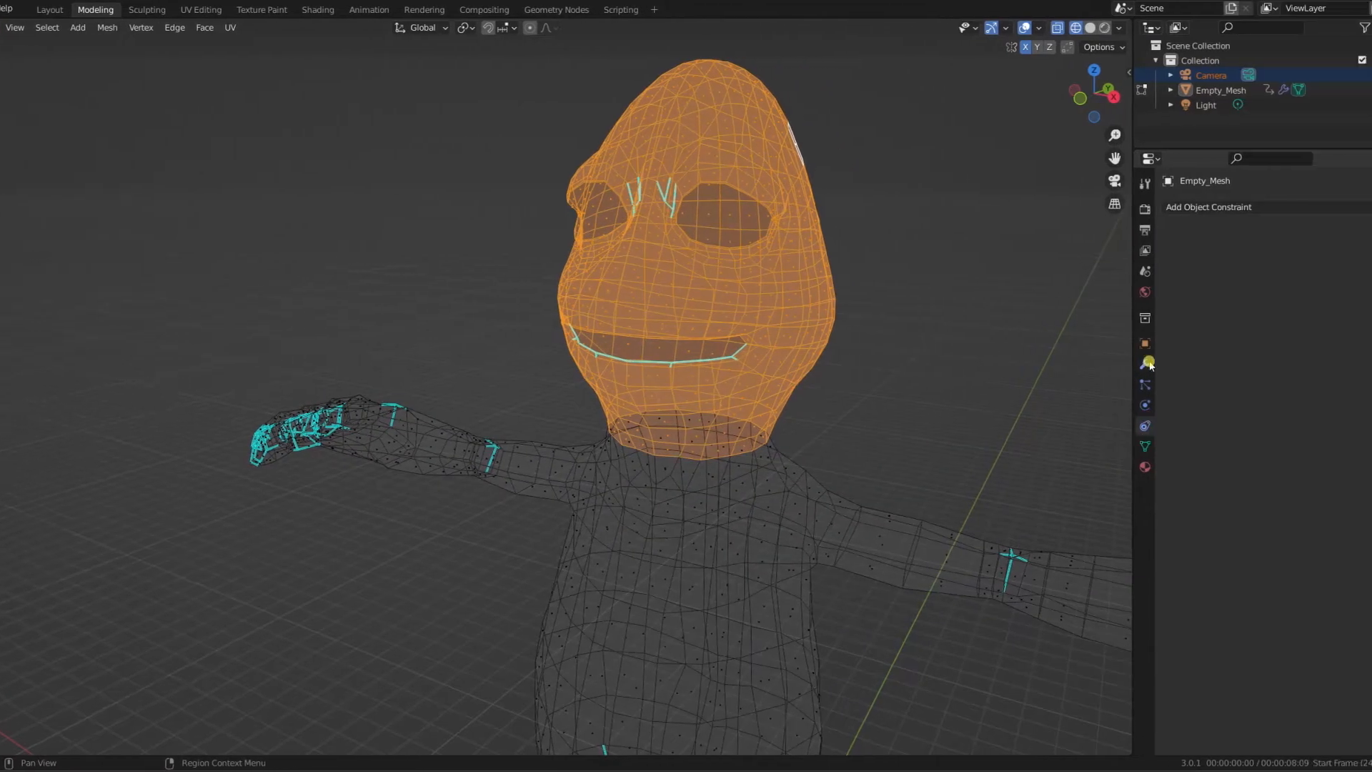
{"action": "left_click", "coordinate": [1147, 363]}
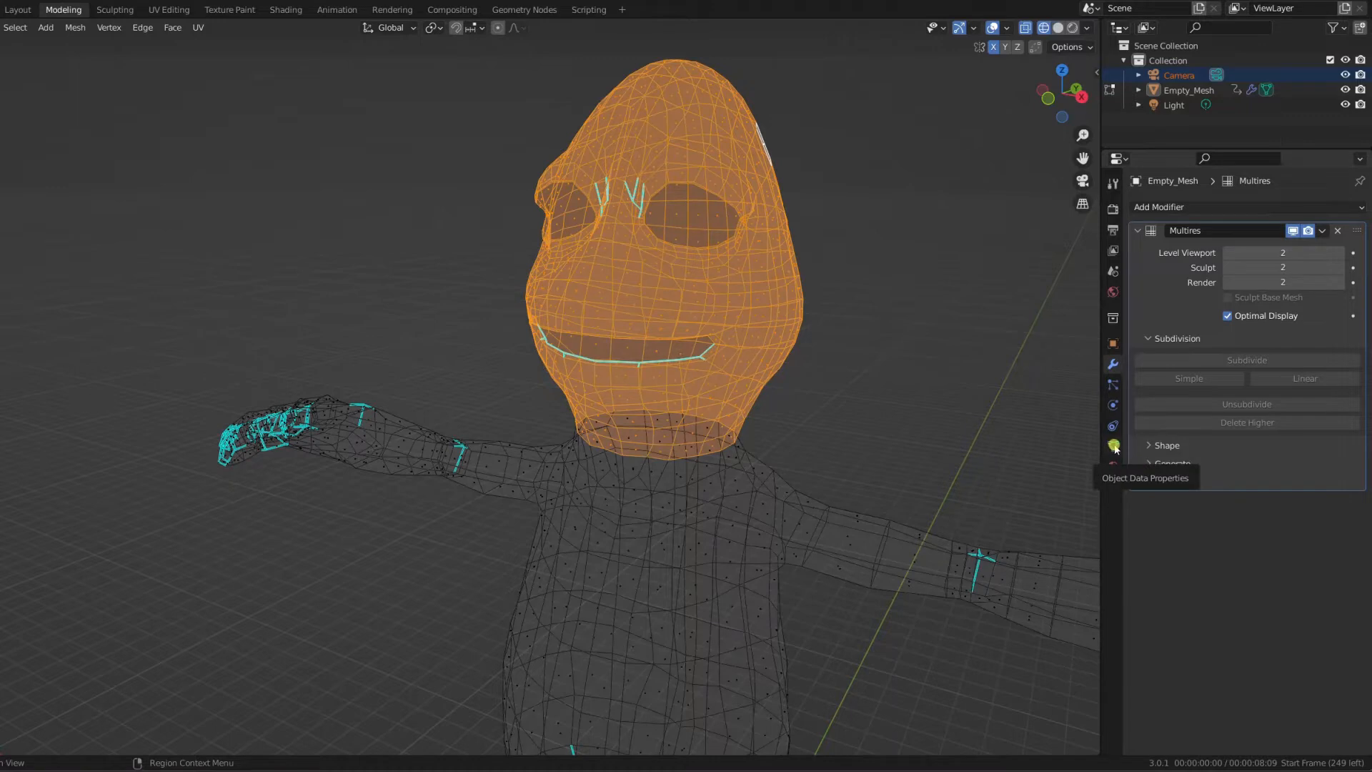
{"action": "left_click", "coordinate": [1113, 446]}
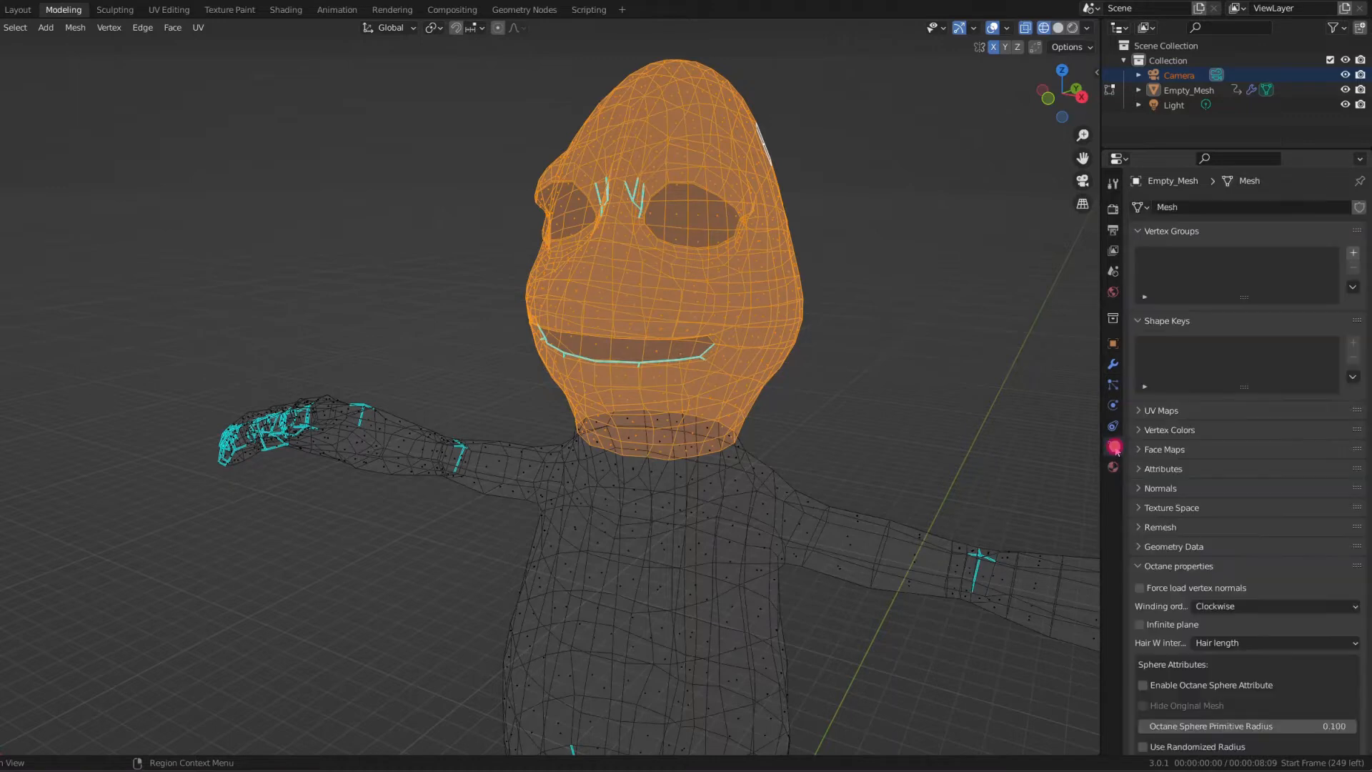
{"action": "left_click", "coordinate": [1354, 253]}
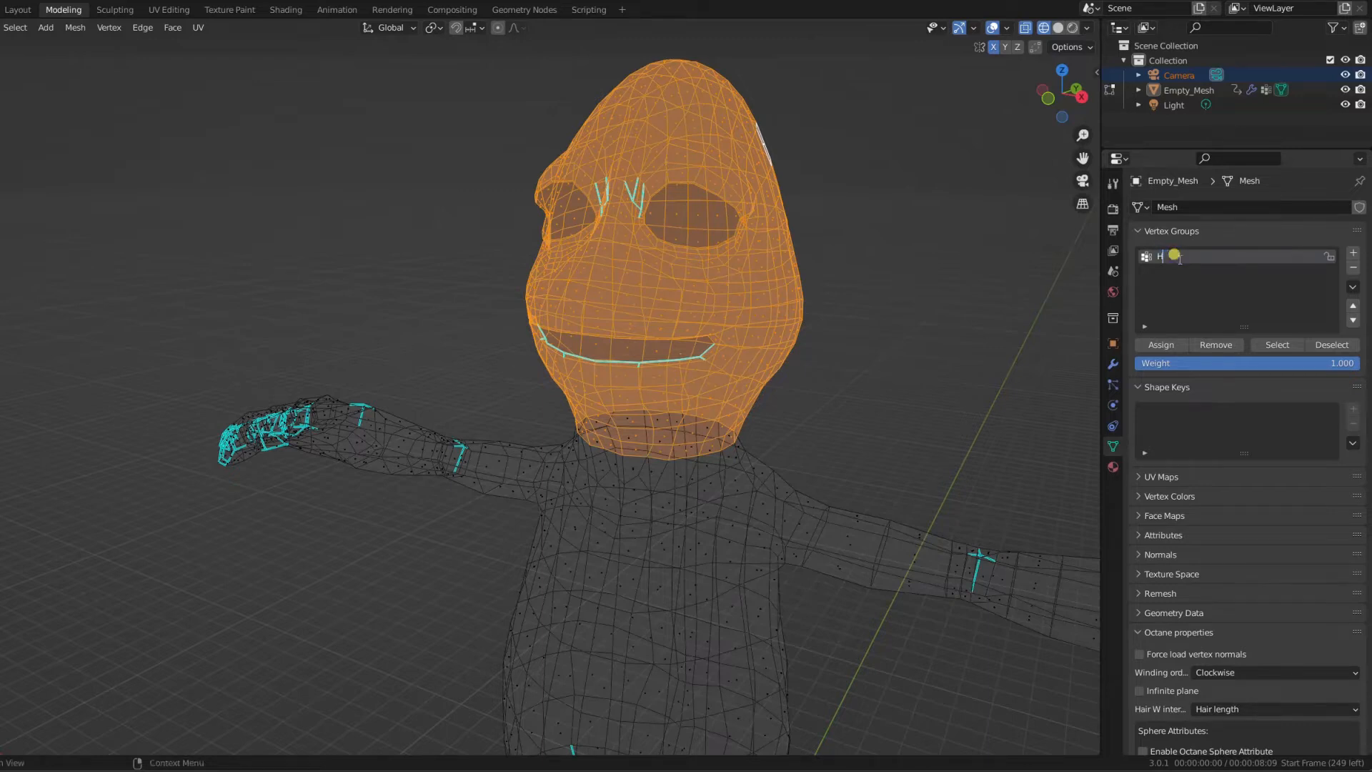
{"action": "left_click", "coordinate": [1177, 346]}
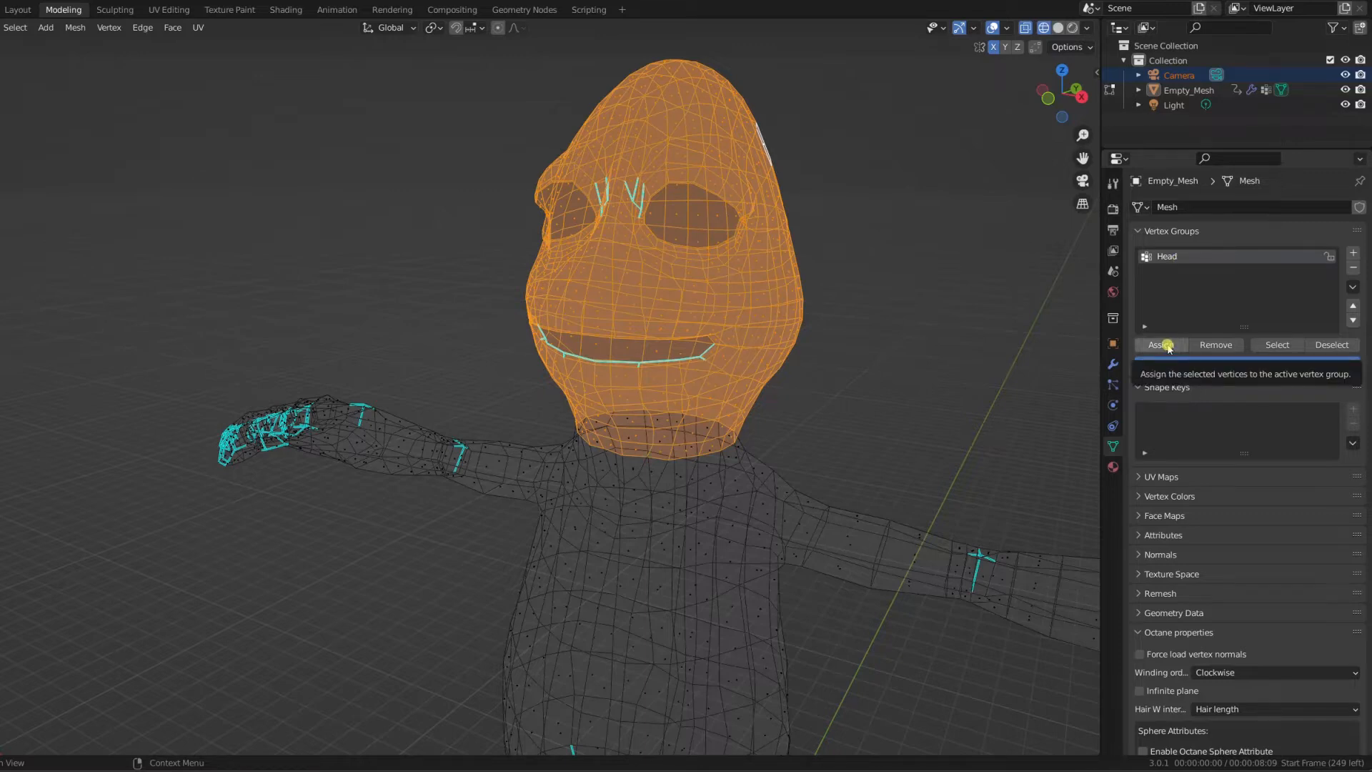
In Weight Paint mode, use the Blur brush to soften the Head group's weight boundary all around the neck
{"action": "left_click", "coordinate": [69, 27]}
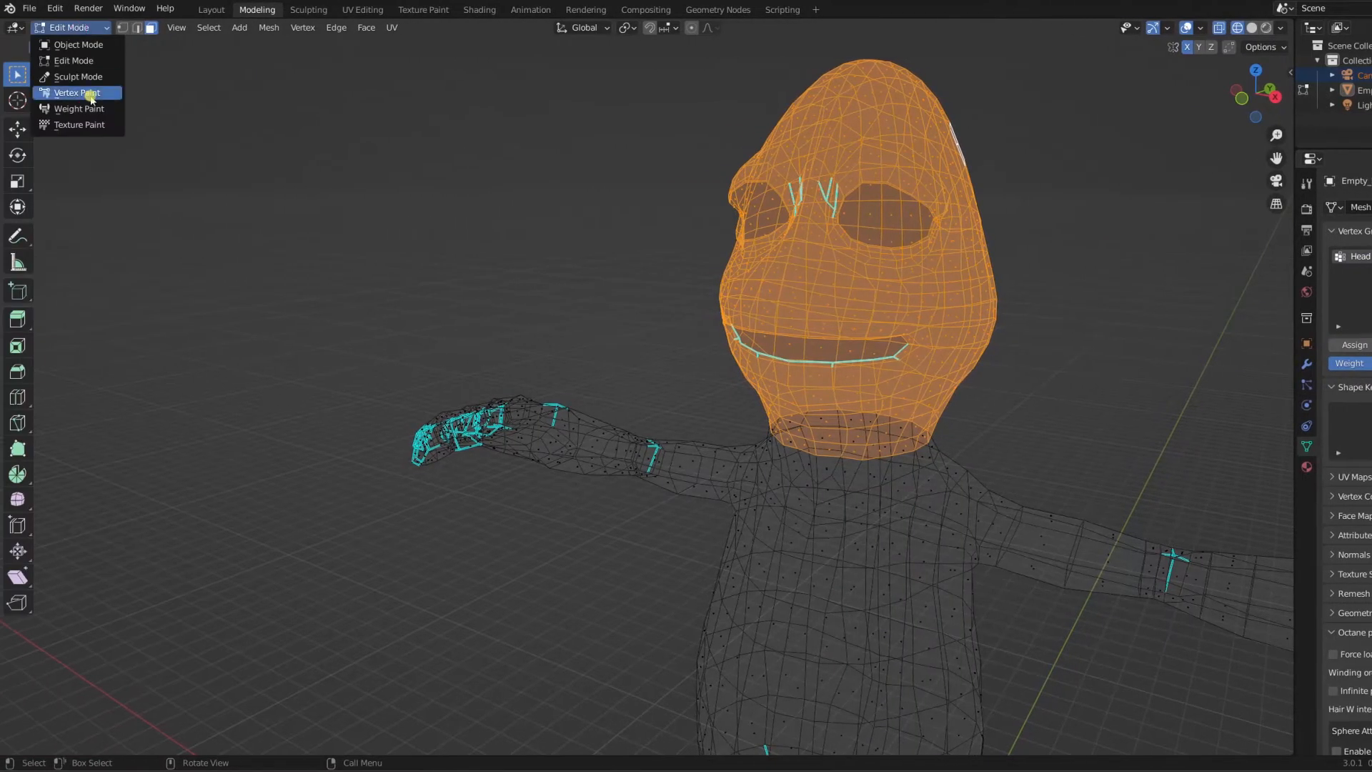
{"action": "left_click", "coordinate": [86, 111]}
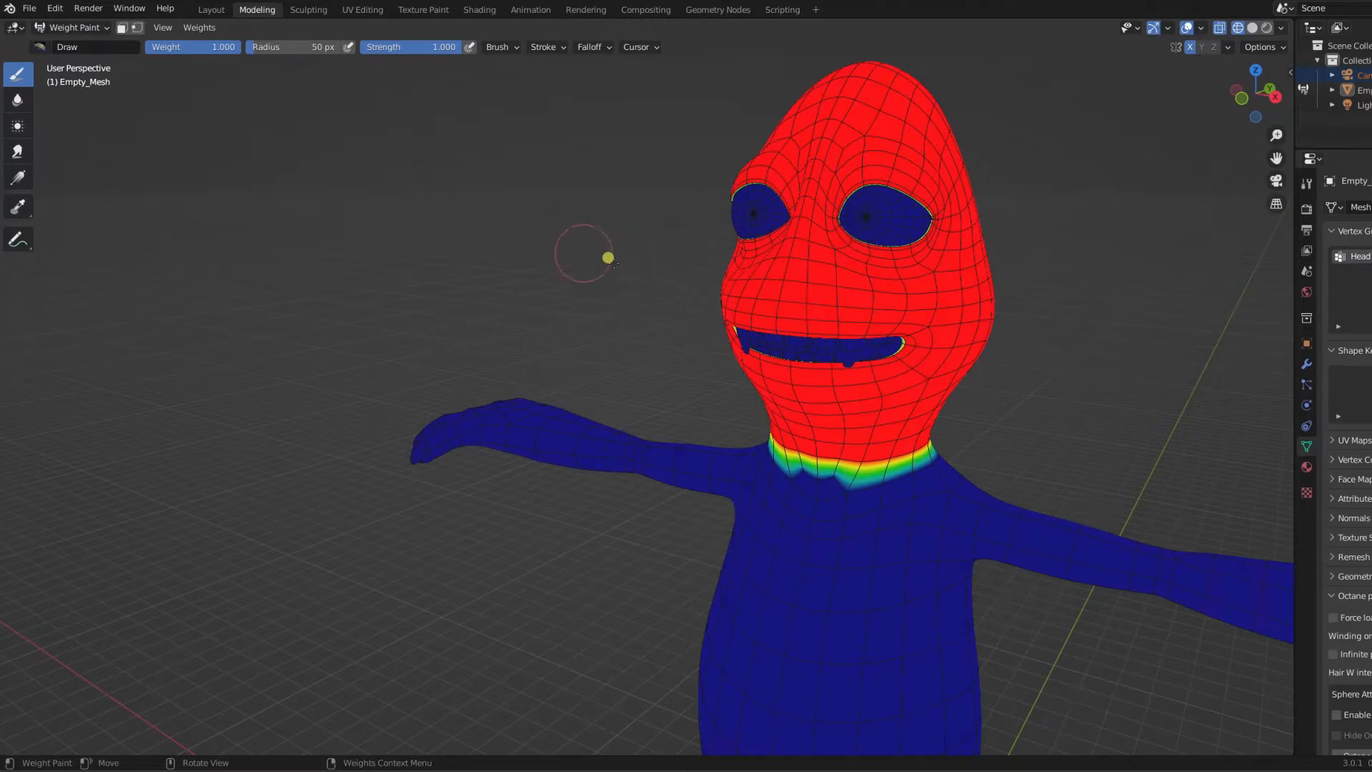
{"action": "mouse_move", "coordinate": [710, 327]}
{"action": "middle_mouse_down", "text": "shift"}
{"action": "mouse_move", "coordinate": [598, 320]}
{"action": "mouse_move", "coordinate": [751, 312]}
{"action": "mouse_move", "coordinate": [698, 358]}
{"action": "mouse_move", "coordinate": [873, 353]}
{"action": "middle_mouse_up", "text": "shift"}
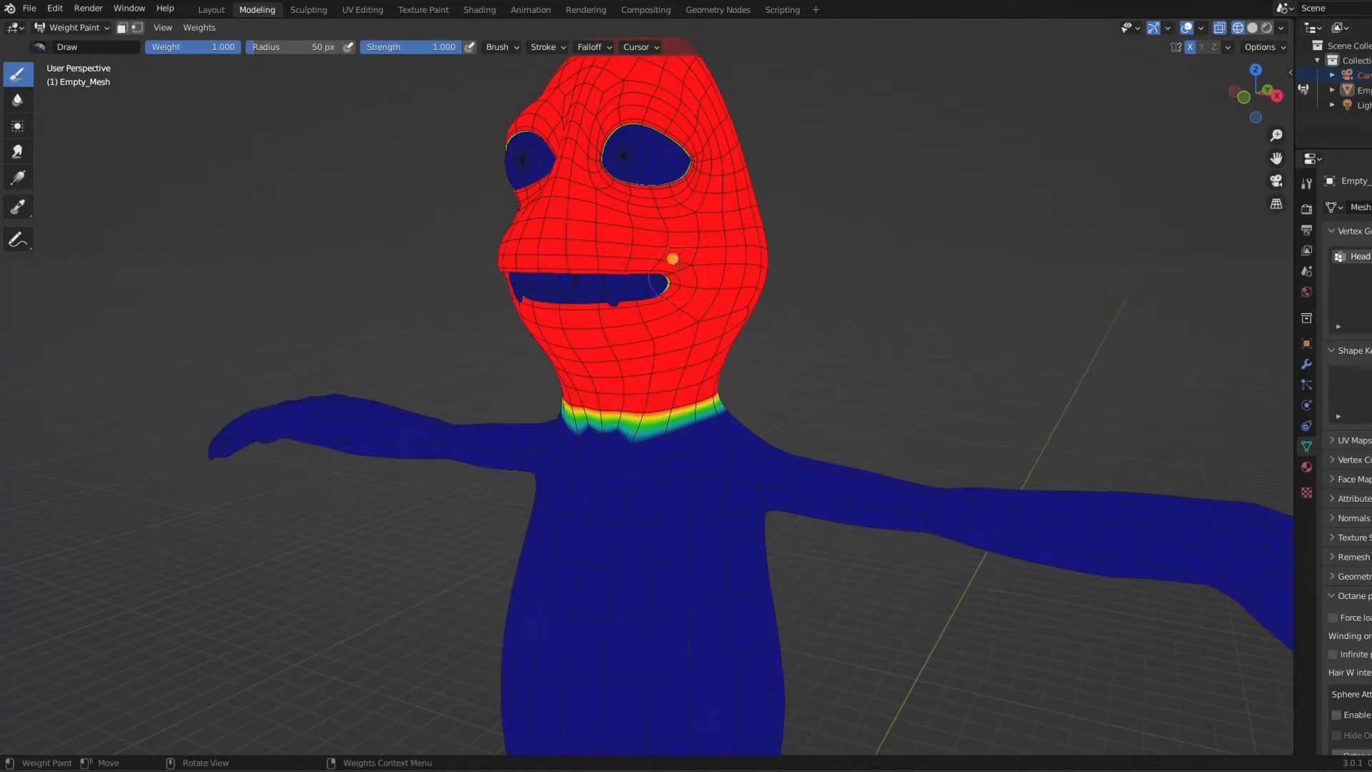
{"action": "left_click", "coordinate": [14, 103]}
{"action": "left_click_drag", "start_coordinate": [600, 420], "coordinate": [620, 427]}
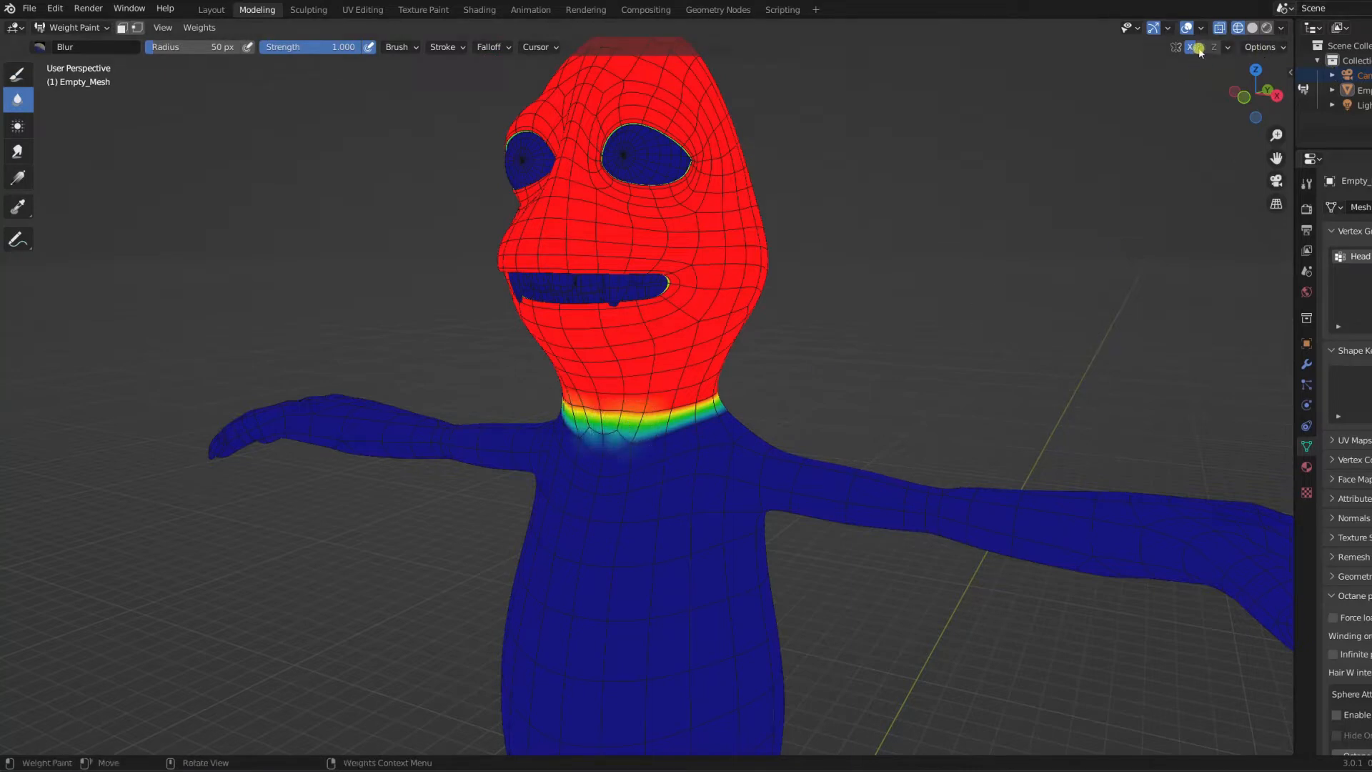
{"action": "mouse_move", "coordinate": [672, 397]}
{"action": "left_mouse_down"}
{"action": "mouse_move", "coordinate": [597, 432]}
{"action": "mouse_move", "coordinate": [633, 432]}
{"action": "mouse_move", "coordinate": [605, 445]}
{"action": "mouse_move", "coordinate": [705, 420]}
{"action": "mouse_move", "coordinate": [628, 392]}
{"action": "mouse_move", "coordinate": [608, 405]}
{"action": "left_mouse_up"}
{"action": "middle_click_drag", "start_coordinate": [726, 392], "coordinate": [634, 392]}
{"action": "middle_click_drag", "start_coordinate": [476, 400], "coordinate": [612, 398]}
{"action": "mouse_move", "coordinate": [315, 380]}
{"action": "middle_mouse_down", "text": "shift"}
{"action": "mouse_move", "coordinate": [778, 400]}
{"action": "mouse_move", "coordinate": [701, 398]}
{"action": "middle_mouse_up", "text": "shift"}
{"action": "mouse_move", "coordinate": [701, 398]}
{"action": "left_mouse_down"}
{"action": "mouse_move", "coordinate": [689, 423]}
{"action": "mouse_move", "coordinate": [765, 415]}
{"action": "mouse_move", "coordinate": [652, 410]}
{"action": "left_mouse_up"}
{"action": "middle_click_drag", "start_coordinate": [653, 410], "coordinate": [841, 404]}
{"action": "middle_click_drag", "start_coordinate": [747, 398], "coordinate": [903, 398]}
{"action": "scroll", "coordinate": [720, 398], "scroll_direction": "up", "scroll_amount": 3}
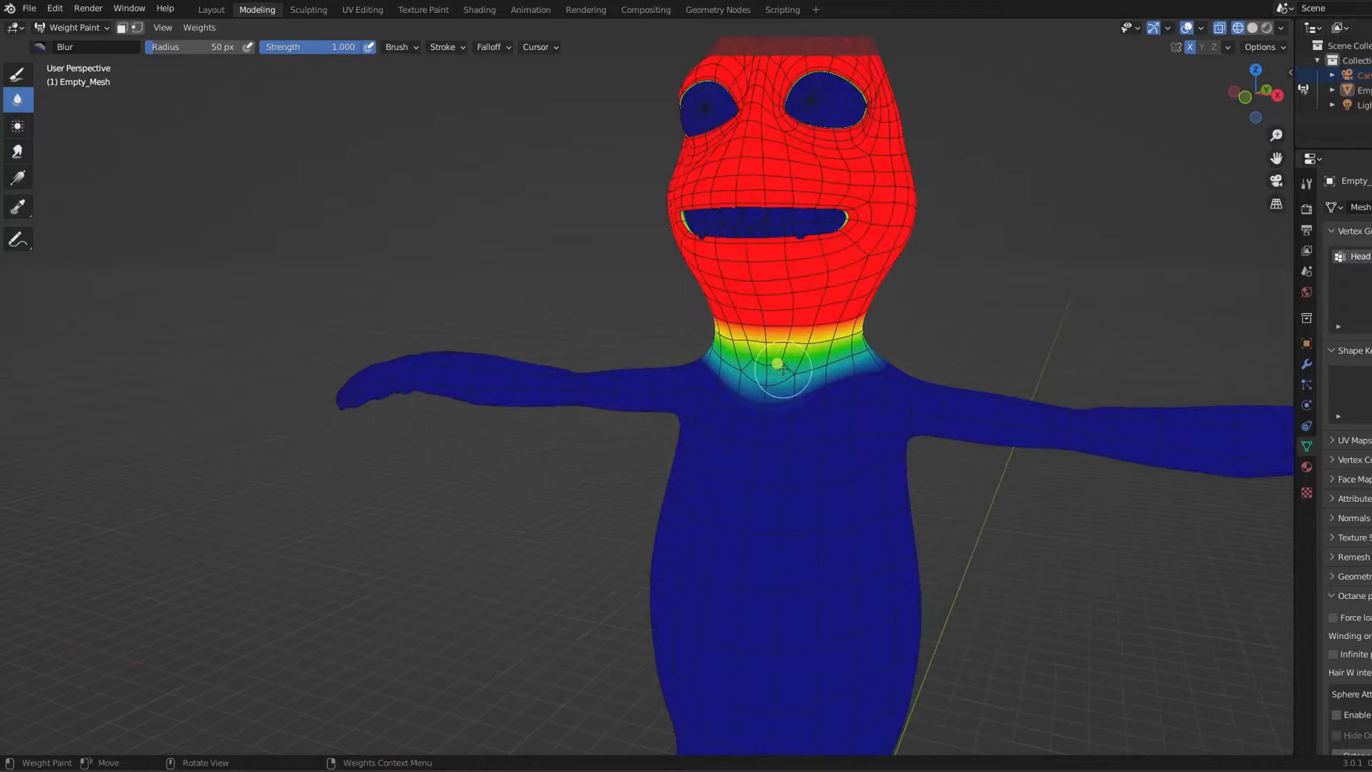
{"action": "key", "text": "KP_3"}
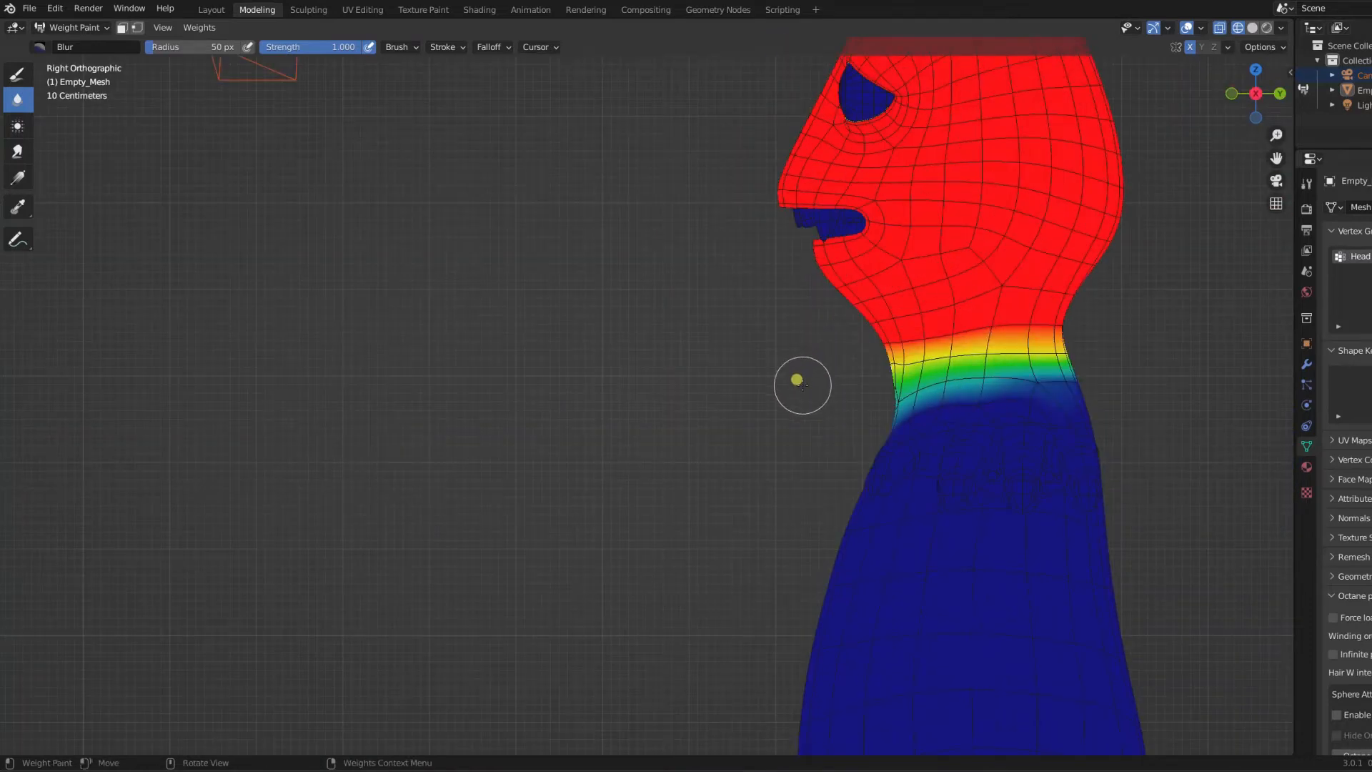
{"action": "middle_click_drag", "start_coordinate": [824, 415], "coordinate": [714, 486]}
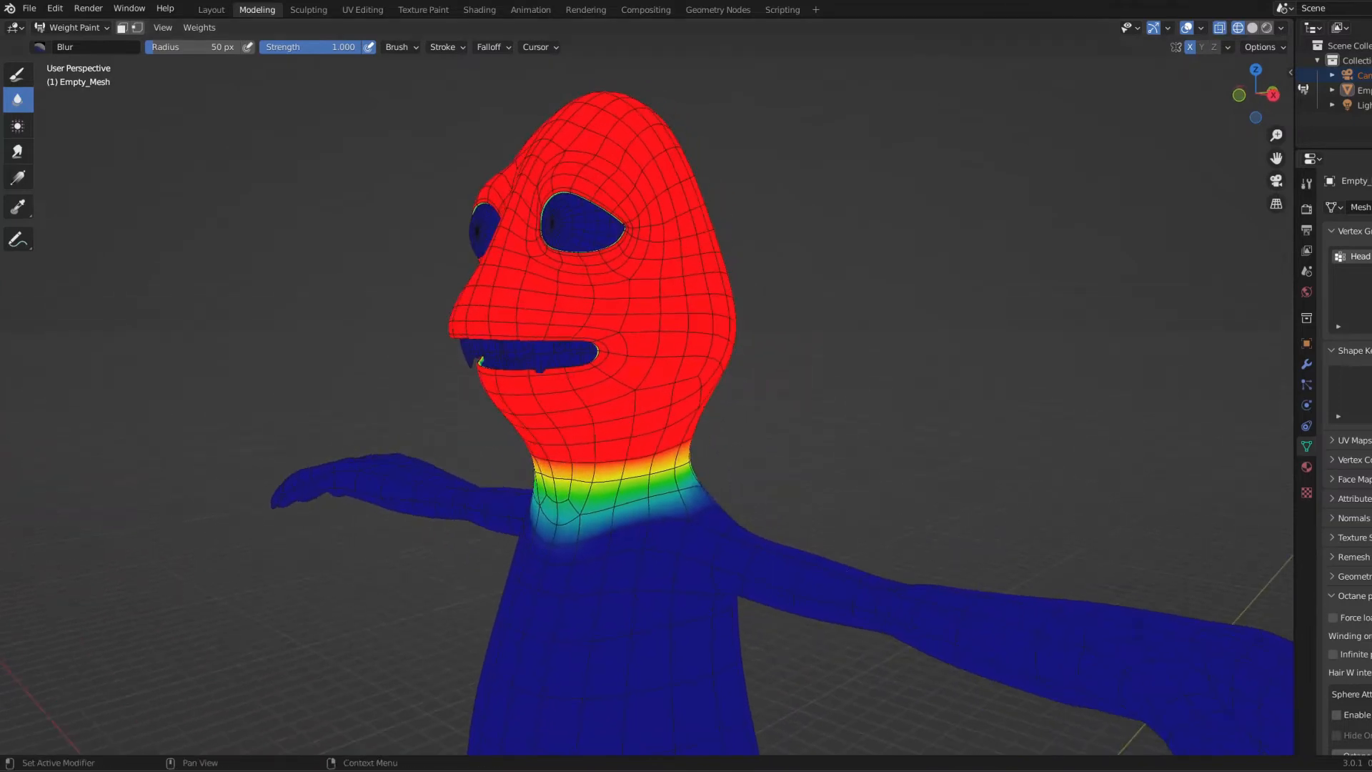
Return to Object Mode and display the character with solid shading
{"action": "left_click", "coordinate": [75, 28]}
{"action": "left_click", "coordinate": [78, 45]}
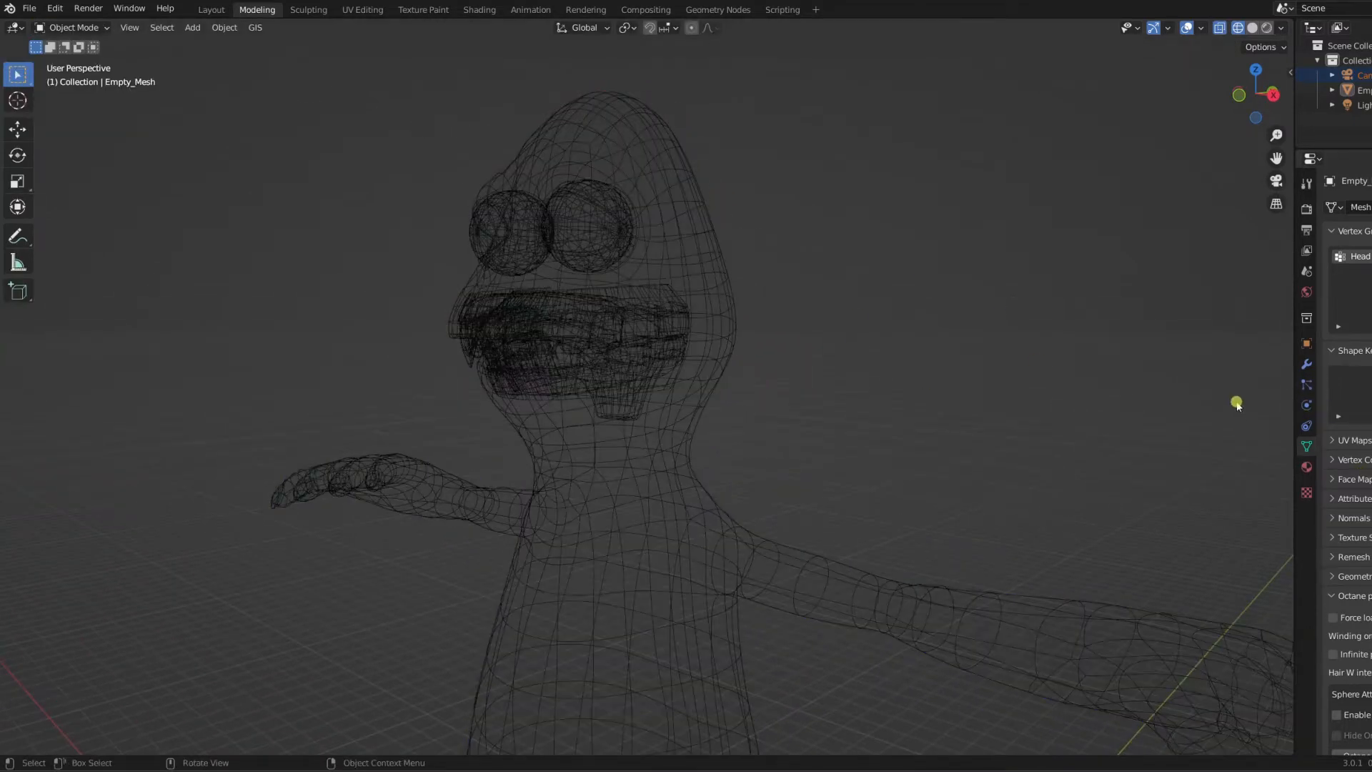
{"action": "left_click", "coordinate": [1251, 27]}
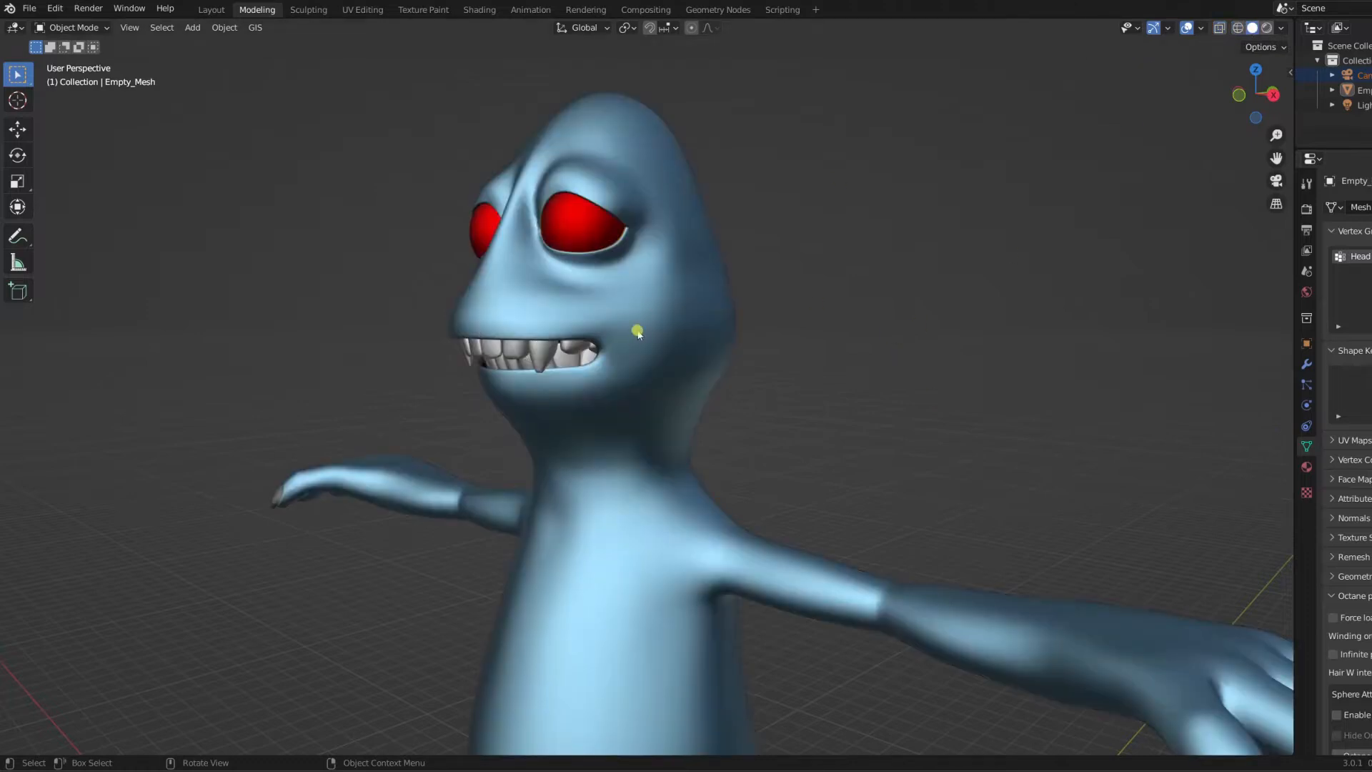
Add a Hair particle system to the mesh, naming both the system and its settings Head
{"action": "left_click", "coordinate": [1307, 385]}
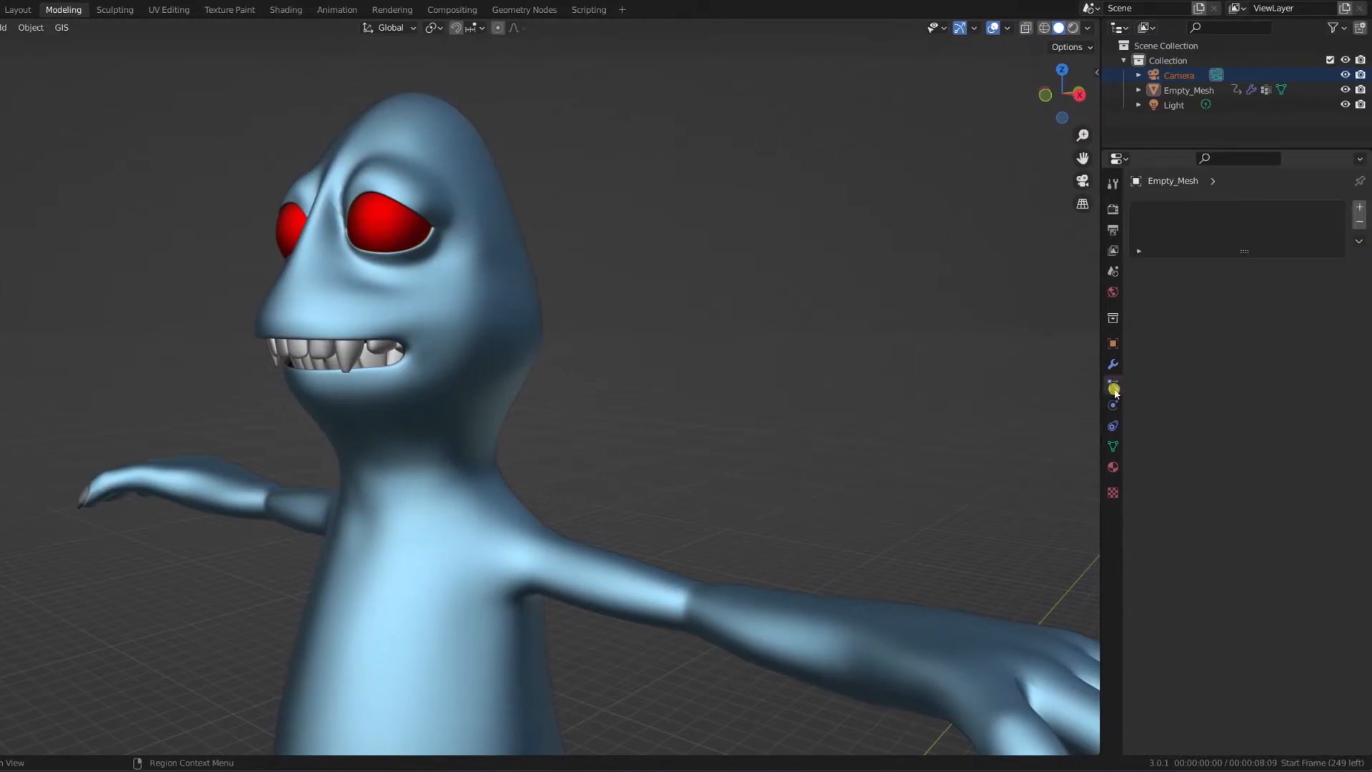
{"action": "left_click", "coordinate": [1360, 208]}
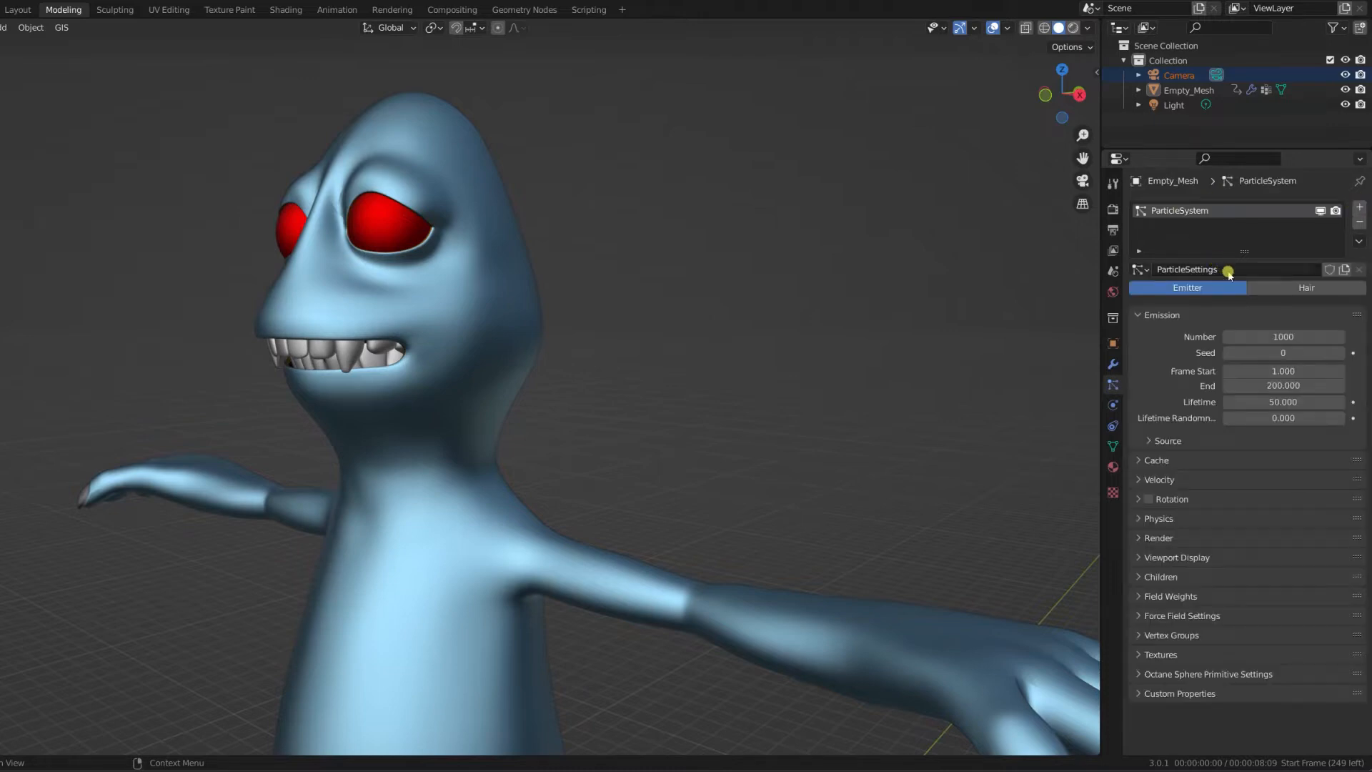
{"action": "left_click", "coordinate": [1229, 272]}
{"action": "type", "text": "Head"}
{"action": "key", "text": "Return"}
{"action": "double_click", "coordinate": [1202, 213]}
{"action": "type", "text": "He"}
{"action": "left_click", "coordinate": [1307, 288]}
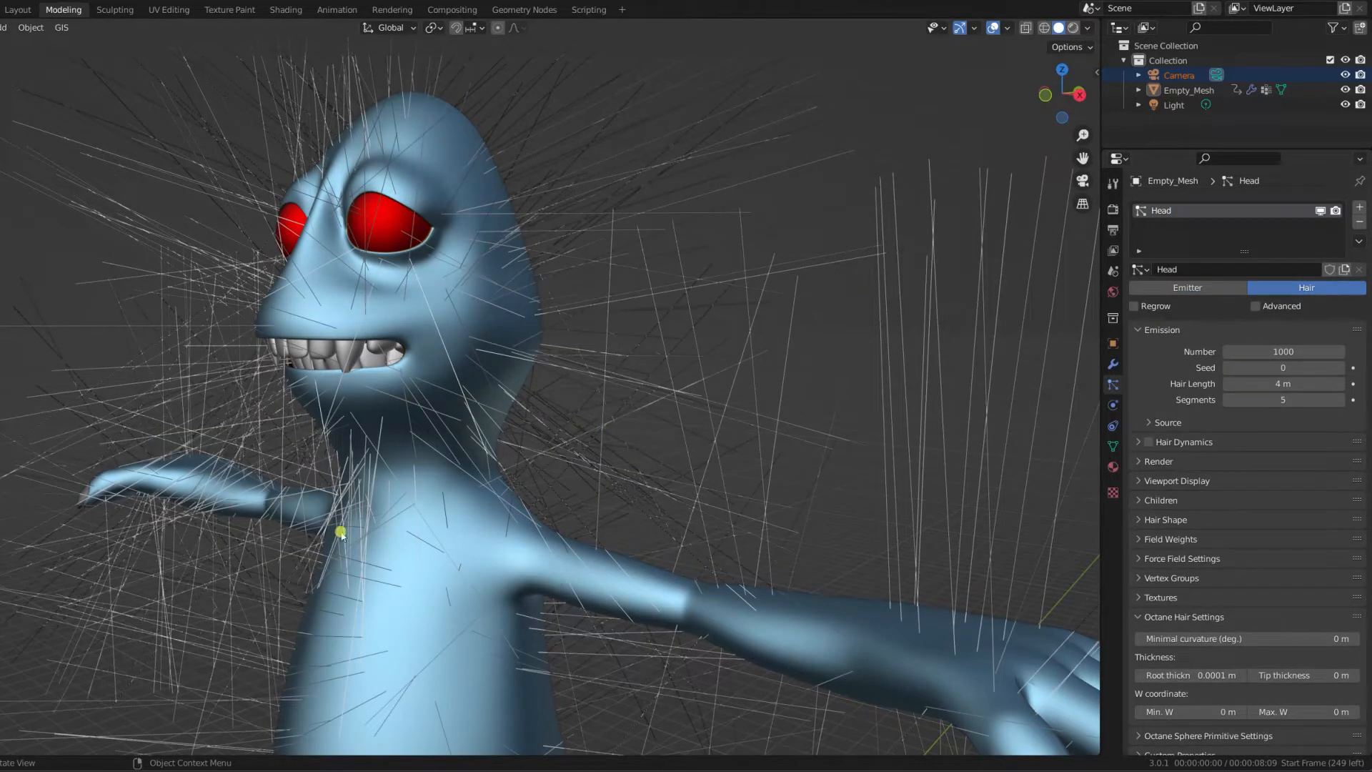
Limit the hair density to the Head vertex group
{"action": "scroll", "coordinate": [1275, 543], "scroll_direction": "down", "scroll_amount": 1}
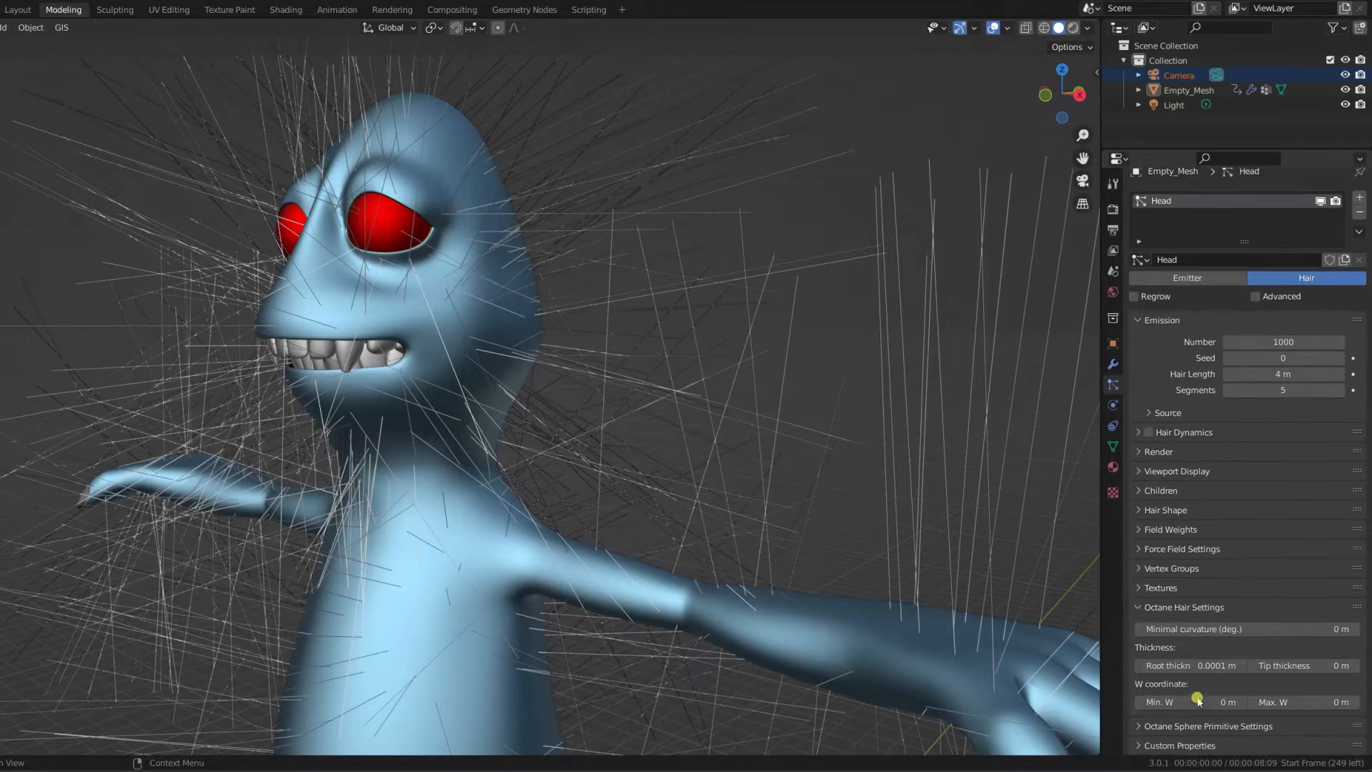
{"action": "left_click", "coordinate": [1136, 568]}
{"action": "left_click", "coordinate": [1279, 589]}
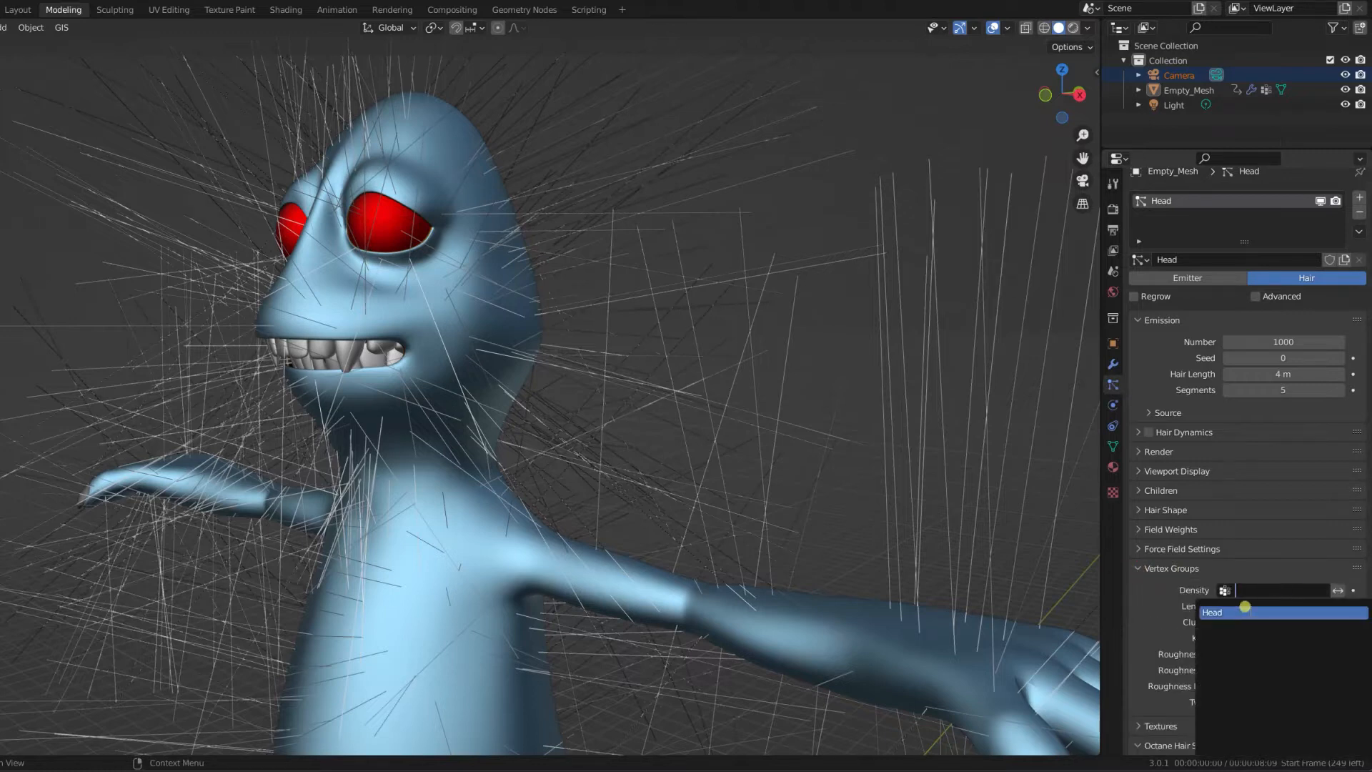
{"action": "left_click", "coordinate": [1241, 613]}
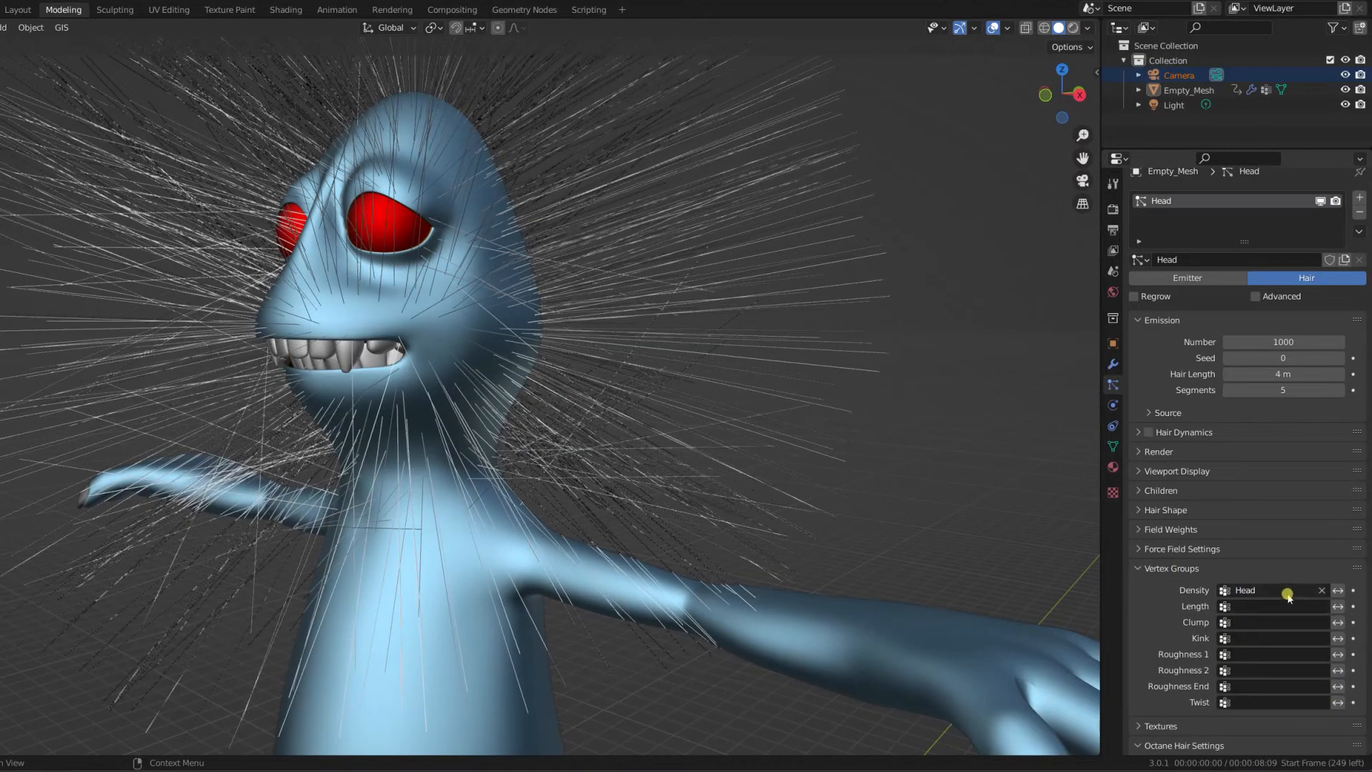
Set the number of hairs in the Head particle system to 4000
{"action": "mouse_move", "coordinate": [392, 545]}
{"action": "middle_mouse_down"}
{"action": "mouse_move", "coordinate": [431, 514]}
{"action": "mouse_move", "coordinate": [409, 525]}
{"action": "middle_mouse_up"}
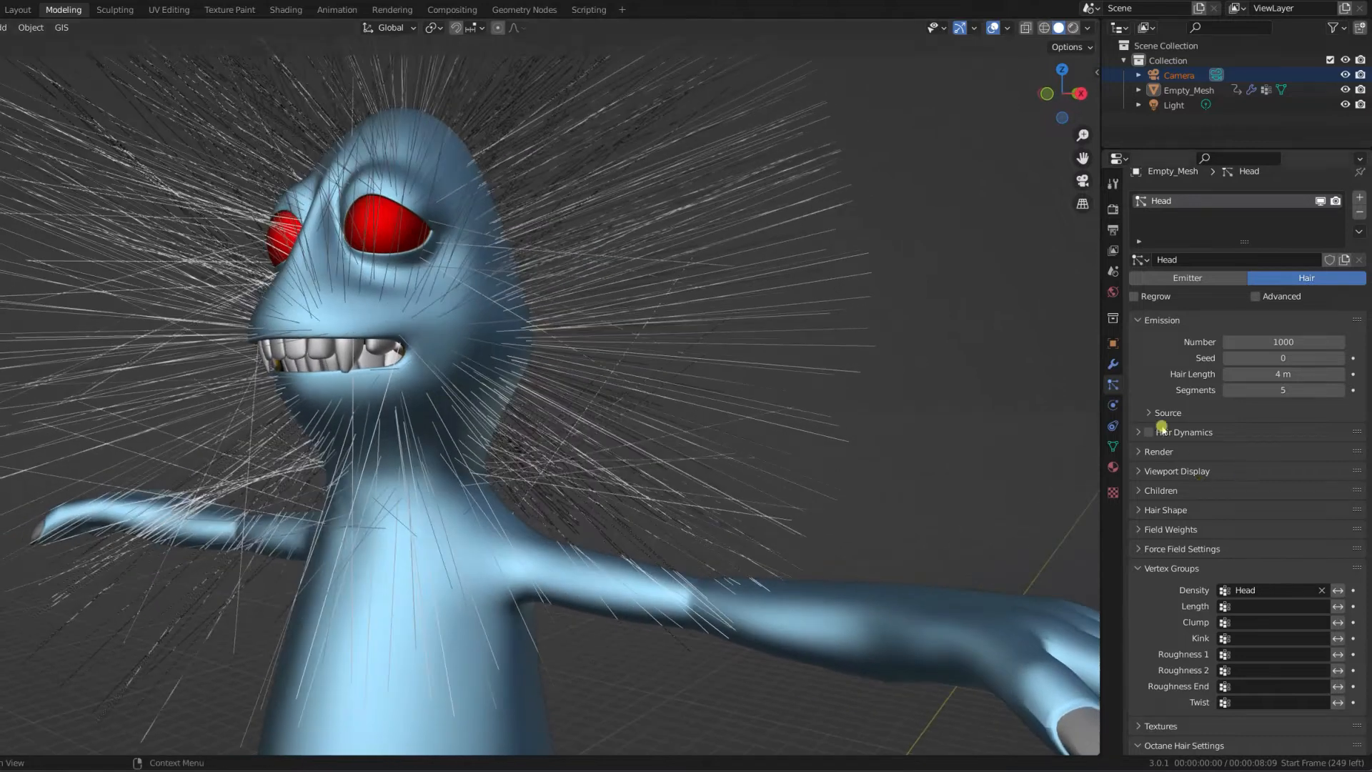
{"action": "scroll", "coordinate": [1161, 428], "scroll_direction": "up", "scroll_amount": 1}
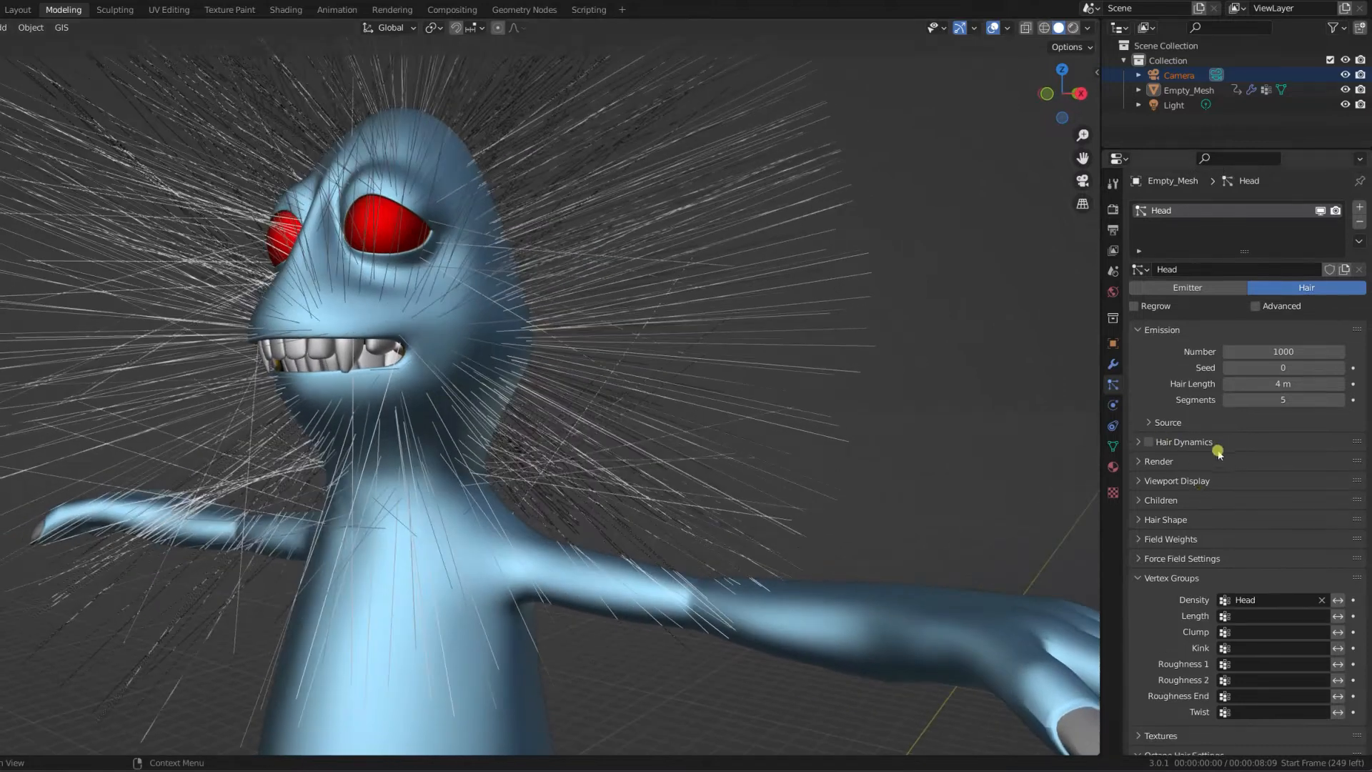
{"action": "left_click", "coordinate": [1297, 350]}
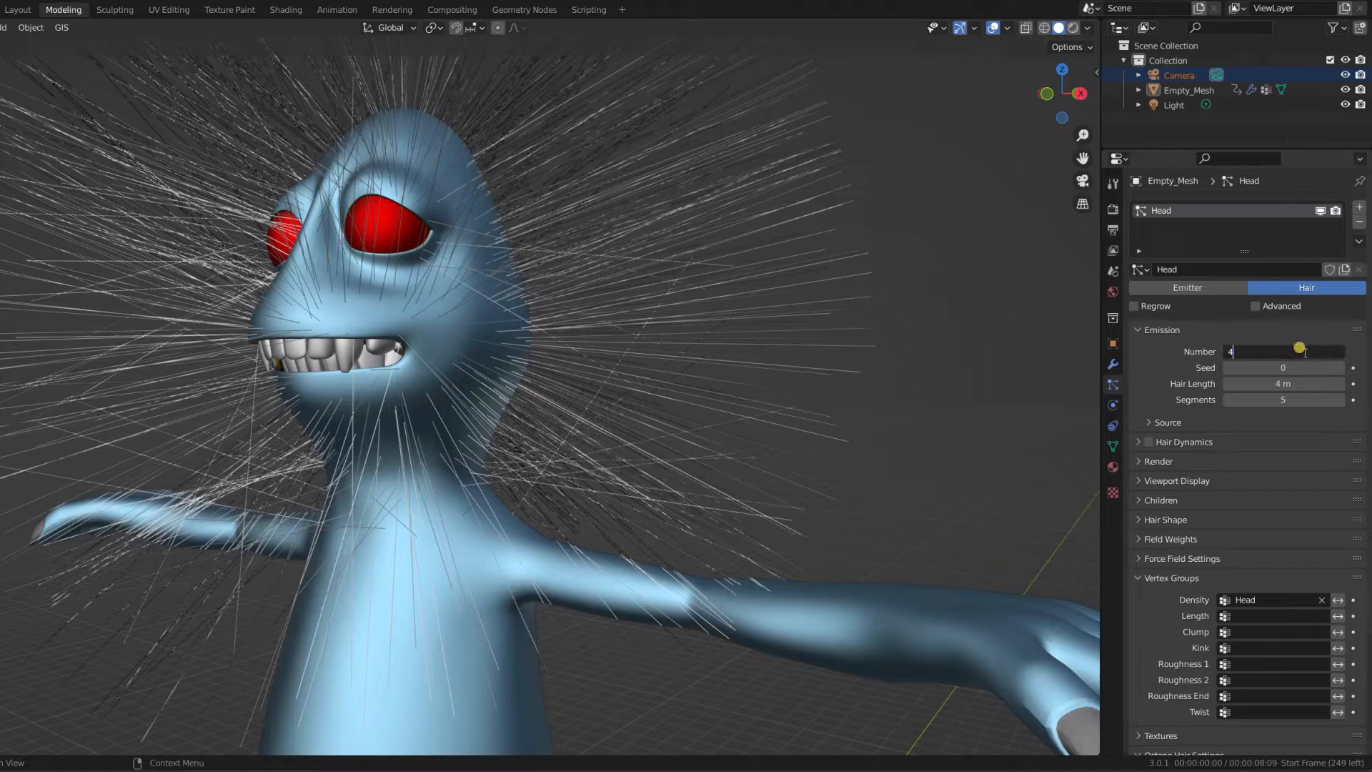
{"action": "type", "text": "4000"}
{"action": "key", "text": "Return"}
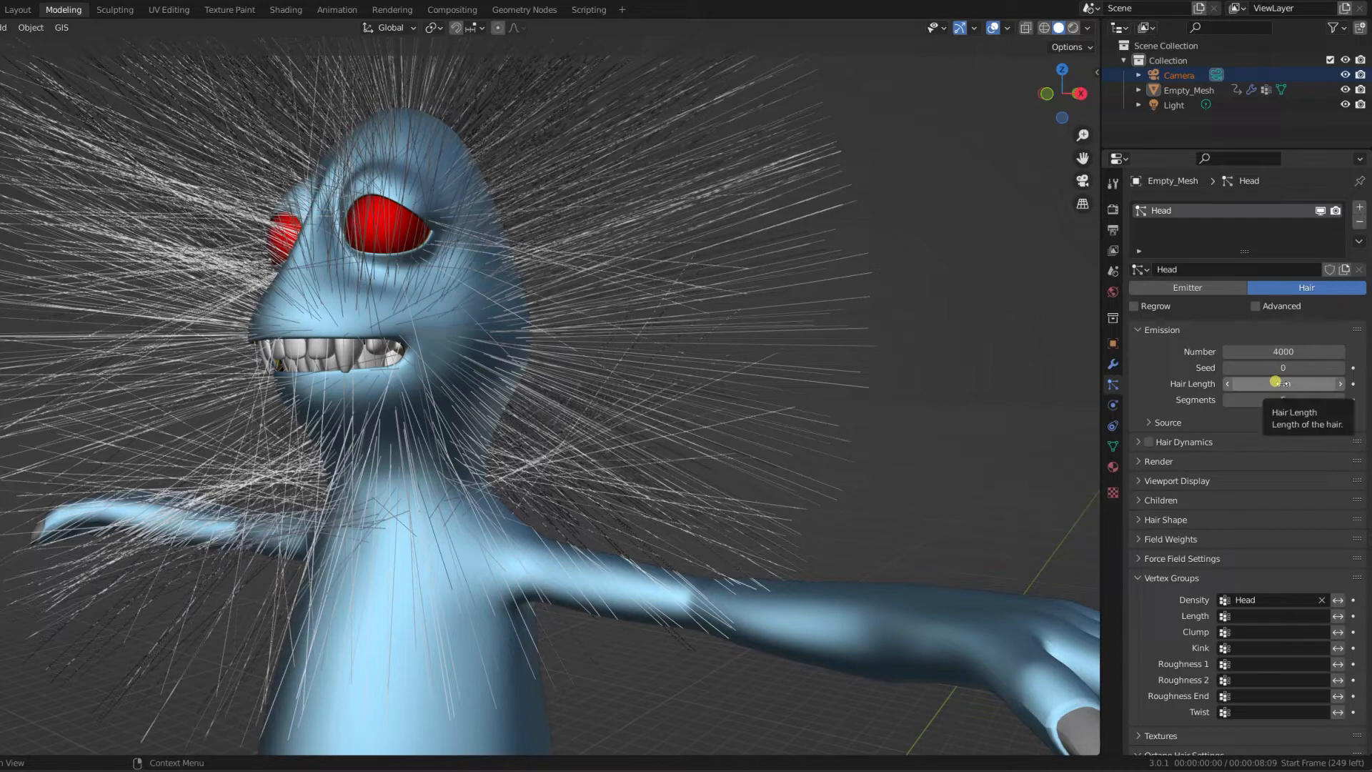
Shorten the hair length to 0.5 m and fine-tune it slightly shorter
{"action": "left_click", "coordinate": [1290, 381]}
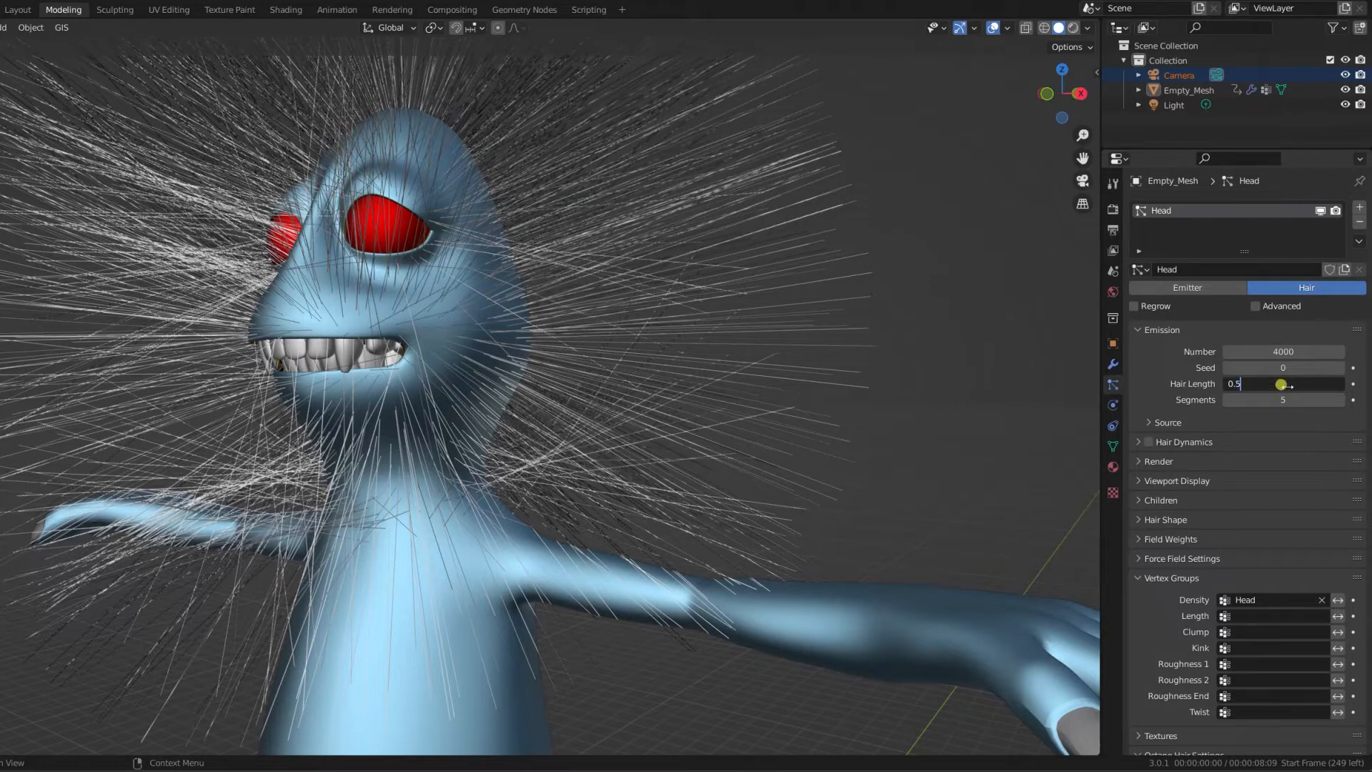
{"action": "key", "text": "Return"}
{"action": "left_click", "coordinate": [1269, 383]}
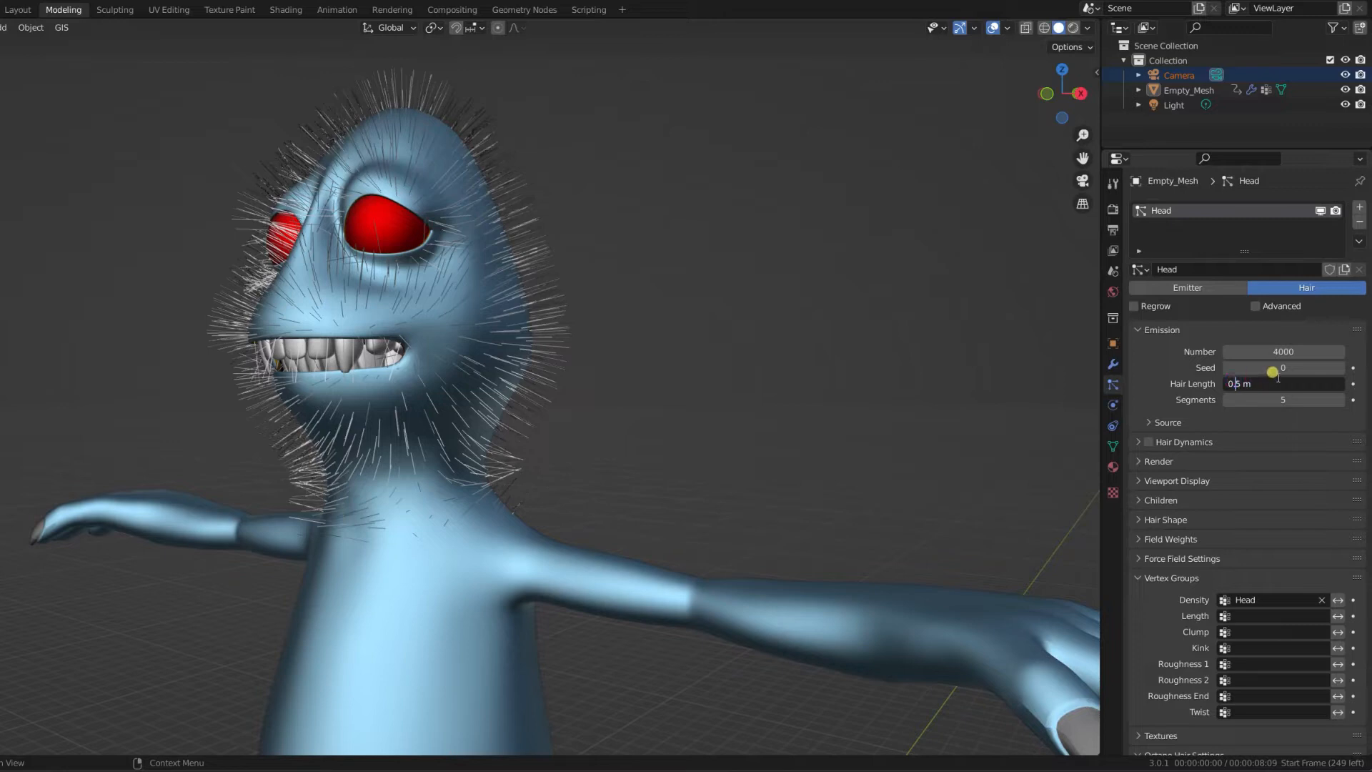
{"action": "key", "text": "Return"}
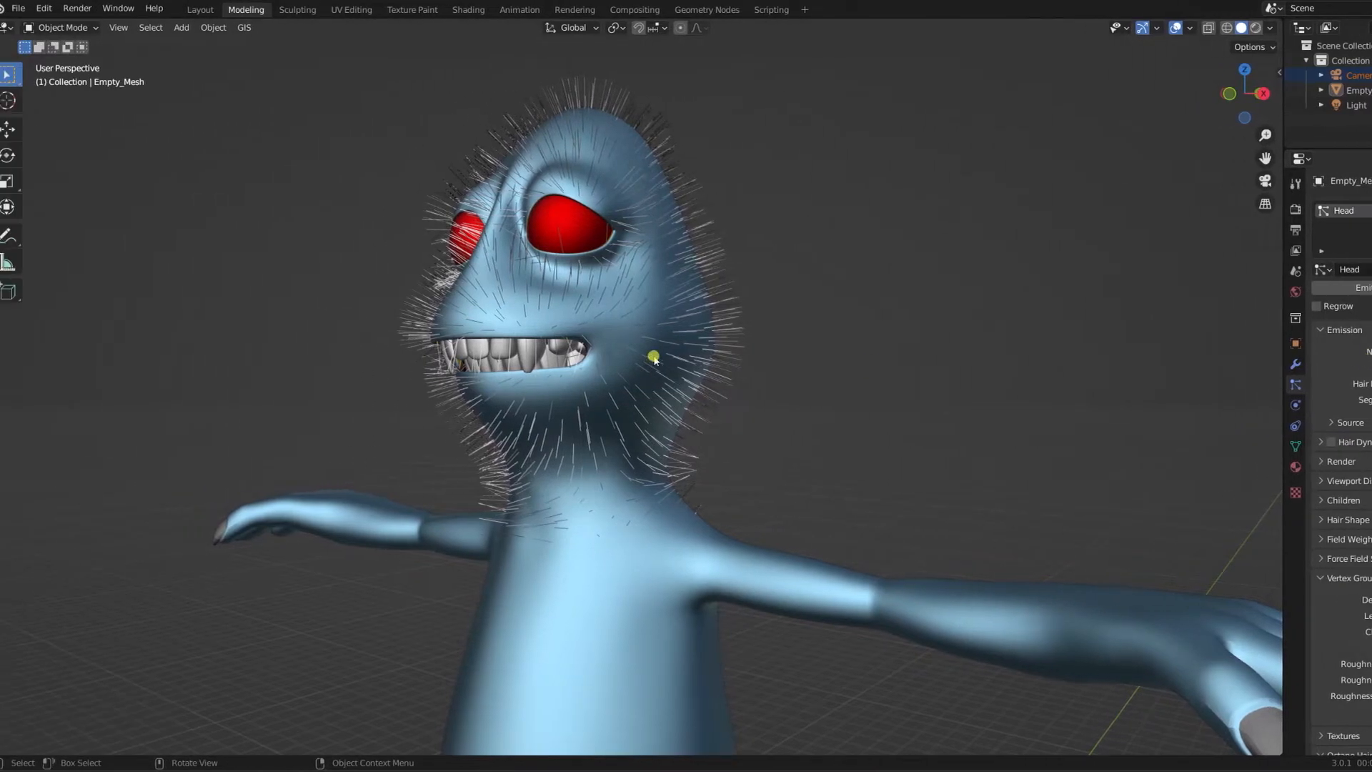
Enter Particle Edit mode and comb the hair flat over the front and sides of the head
{"action": "left_click", "coordinate": [76, 27]}
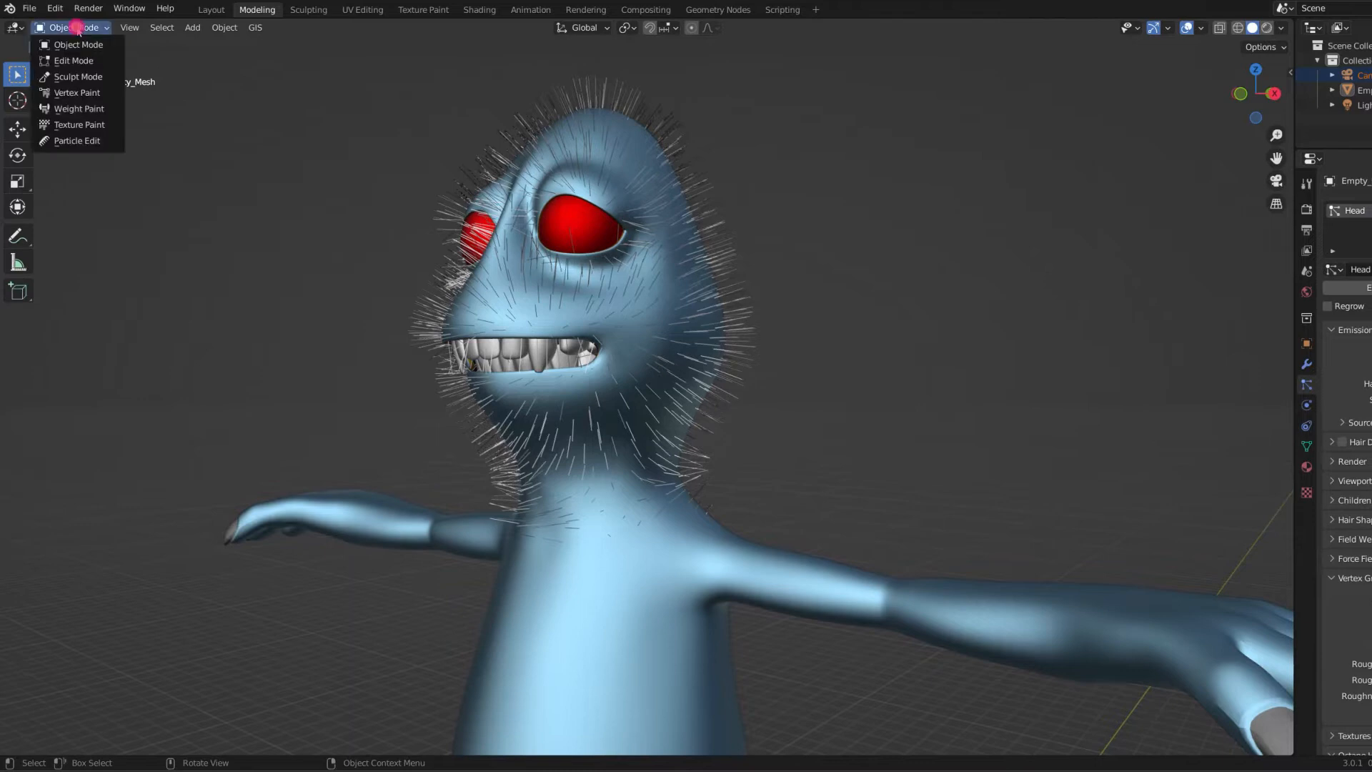
{"action": "left_click", "coordinate": [75, 142]}
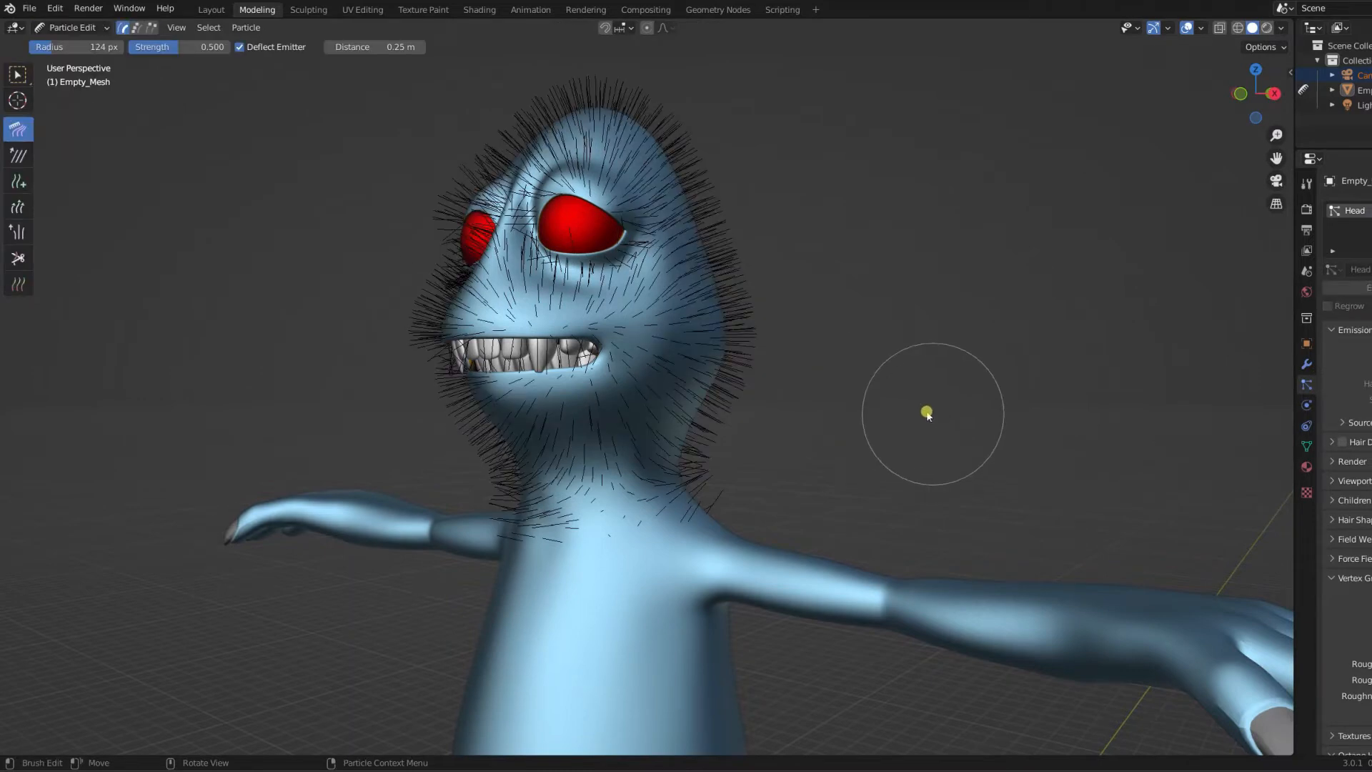
{"action": "mouse_move", "coordinate": [738, 410]}
{"action": "middle_mouse_down"}
{"action": "mouse_move", "coordinate": [698, 414]}
{"action": "mouse_move", "coordinate": [798, 493]}
{"action": "mouse_move", "coordinate": [790, 514]}
{"action": "mouse_move", "coordinate": [772, 443]}
{"action": "middle_mouse_up"}
{"action": "scroll", "coordinate": [741, 350], "scroll_direction": "down", "scroll_amount": 1}
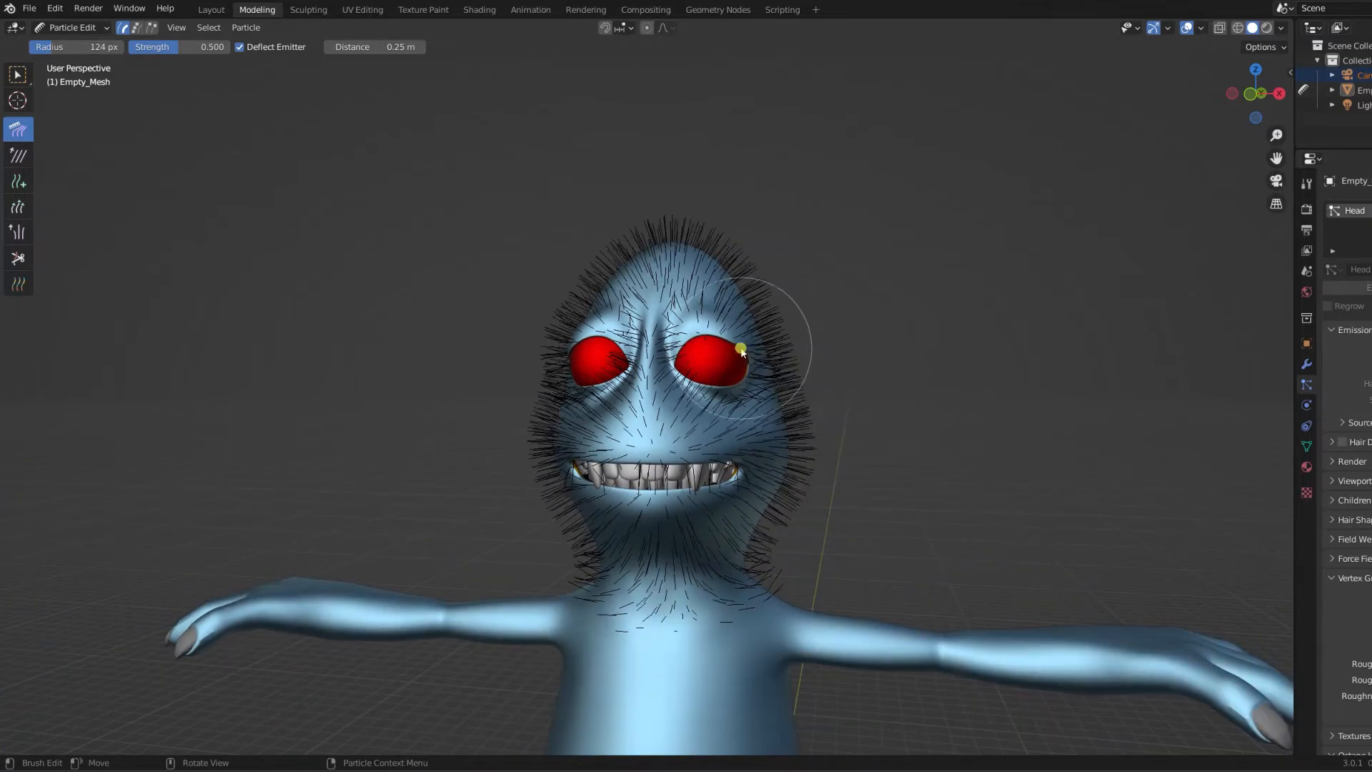
{"action": "mouse_move", "coordinate": [667, 234]}
{"action": "left_mouse_down"}
{"action": "mouse_move", "coordinate": [741, 279]}
{"action": "mouse_move", "coordinate": [784, 372]}
{"action": "mouse_move", "coordinate": [781, 457]}
{"action": "mouse_move", "coordinate": [726, 600]}
{"action": "mouse_move", "coordinate": [658, 567]}
{"action": "mouse_move", "coordinate": [654, 636]}
{"action": "mouse_move", "coordinate": [545, 480]}
{"action": "mouse_move", "coordinate": [596, 633]}
{"action": "mouse_move", "coordinate": [560, 475]}
{"action": "mouse_move", "coordinate": [628, 266]}
{"action": "mouse_move", "coordinate": [591, 263]}
{"action": "mouse_move", "coordinate": [552, 350]}
{"action": "mouse_move", "coordinate": [542, 429]}
{"action": "mouse_move", "coordinate": [586, 582]}
{"action": "mouse_move", "coordinate": [615, 565]}
{"action": "left_mouse_up"}
{"action": "mouse_move", "coordinate": [815, 439]}
{"action": "left_mouse_down"}
{"action": "mouse_move", "coordinate": [600, 457]}
{"action": "mouse_move", "coordinate": [649, 422]}
{"action": "mouse_move", "coordinate": [636, 300]}
{"action": "mouse_move", "coordinate": [724, 330]}
{"action": "mouse_move", "coordinate": [747, 315]}
{"action": "mouse_move", "coordinate": [590, 330]}
{"action": "left_mouse_up"}
Comb the hair around the brow, eye and cheek on the character's right side so it lies along the skin
{"action": "scroll", "coordinate": [629, 343], "scroll_direction": "up", "scroll_amount": 3}
{"action": "middle_click_drag", "start_coordinate": [640, 357], "coordinate": [704, 428]}
{"action": "mouse_move", "coordinate": [616, 319]}
{"action": "left_mouse_down"}
{"action": "mouse_move", "coordinate": [576, 295]}
{"action": "mouse_move", "coordinate": [641, 331]}
{"action": "left_mouse_up"}
{"action": "mouse_move", "coordinate": [577, 294]}
{"action": "left_mouse_down"}
{"action": "mouse_move", "coordinate": [620, 267]}
{"action": "mouse_move", "coordinate": [544, 232]}
{"action": "left_mouse_up"}
{"action": "mouse_move", "coordinate": [545, 233]}
{"action": "middle_mouse_down"}
{"action": "mouse_move", "coordinate": [624, 336]}
{"action": "mouse_move", "coordinate": [481, 273]}
{"action": "middle_mouse_up"}
{"action": "mouse_move", "coordinate": [506, 306]}
{"action": "left_mouse_down"}
{"action": "mouse_move", "coordinate": [491, 312]}
{"action": "mouse_move", "coordinate": [637, 398]}
{"action": "left_mouse_up"}
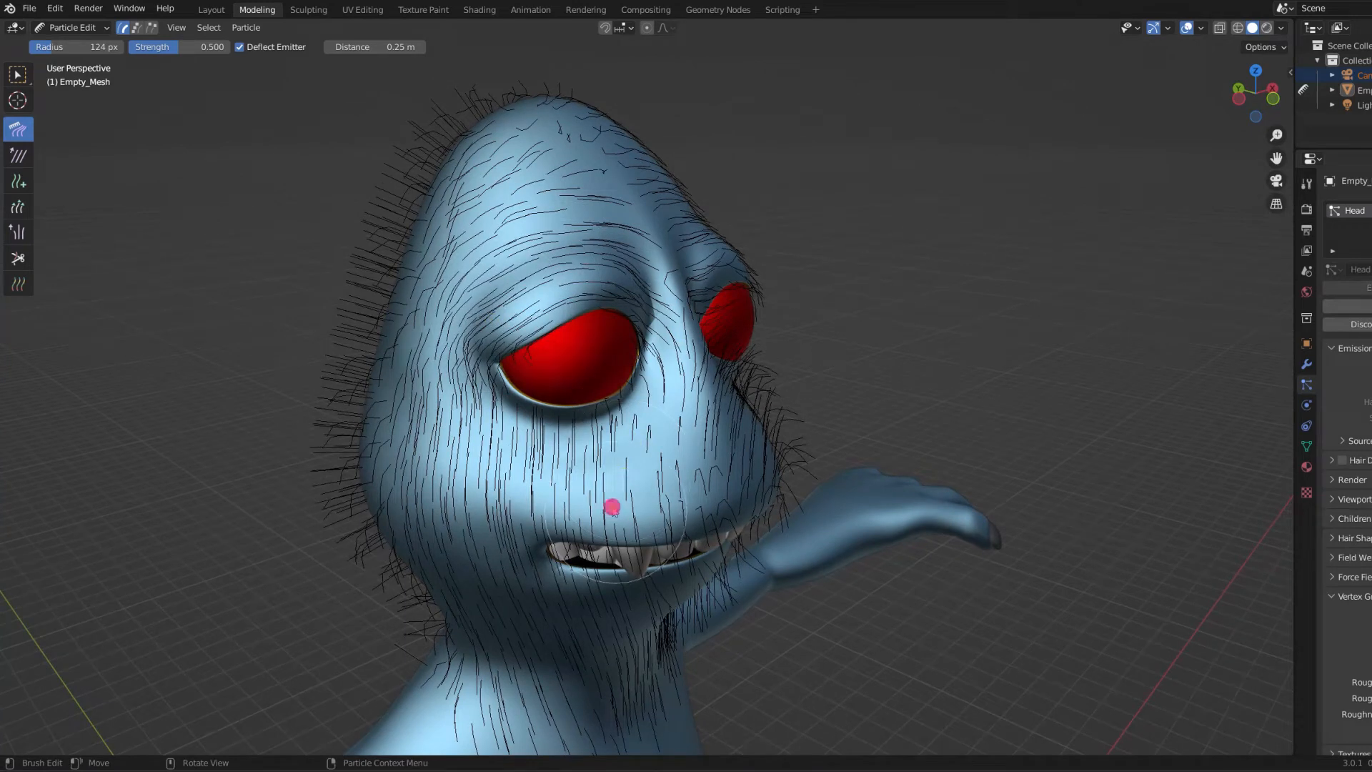
{"action": "mouse_move", "coordinate": [560, 461]}
{"action": "left_mouse_down"}
{"action": "mouse_move", "coordinate": [509, 432]}
{"action": "mouse_move", "coordinate": [490, 491]}
{"action": "mouse_move", "coordinate": [670, 447]}
{"action": "left_mouse_up"}
{"action": "middle_click_drag", "start_coordinate": [670, 446], "coordinate": [613, 485]}
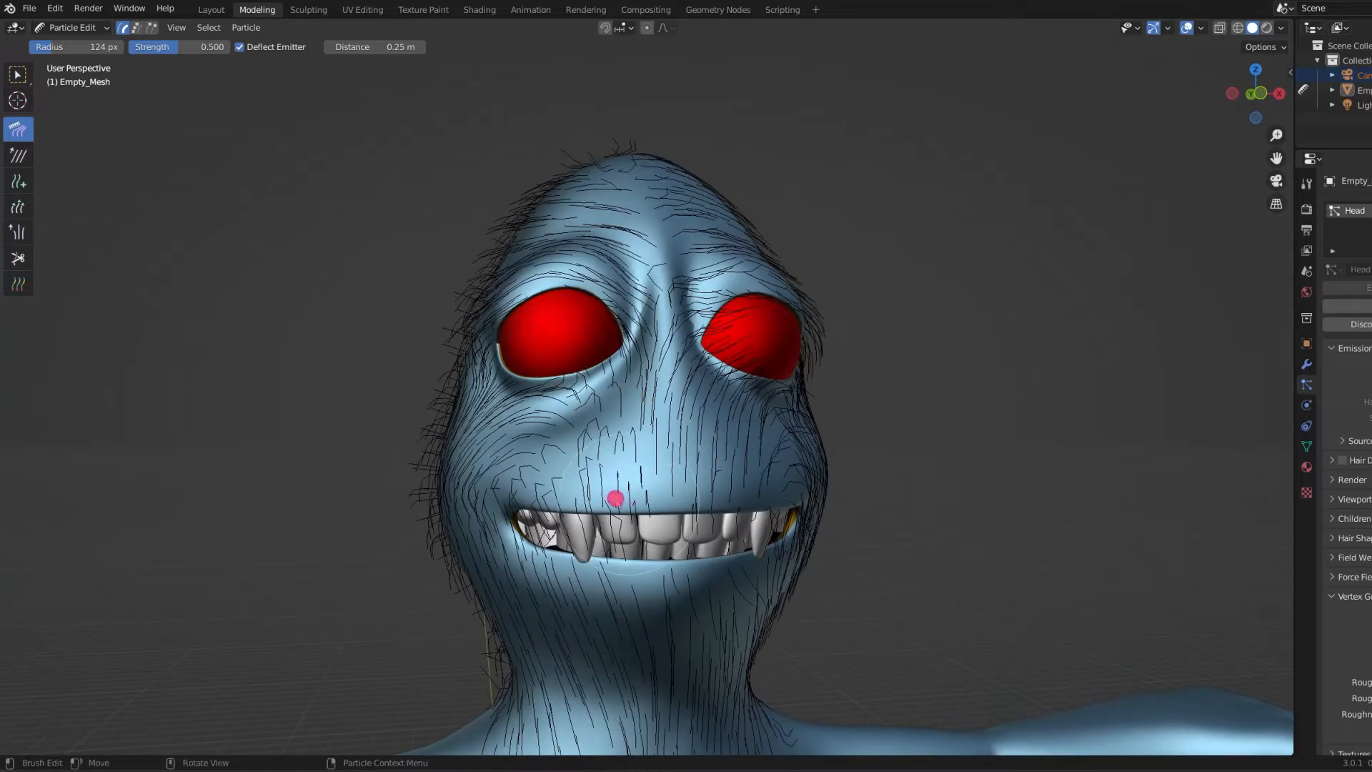
Comb the hair on the snout and upper lip outward, away from the teeth
{"action": "mouse_move", "coordinate": [551, 487]}
{"action": "left_mouse_down"}
{"action": "mouse_move", "coordinate": [496, 490]}
{"action": "mouse_move", "coordinate": [622, 516]}
{"action": "mouse_move", "coordinate": [526, 474]}
{"action": "mouse_move", "coordinate": [471, 486]}
{"action": "left_mouse_up"}
{"action": "mouse_move", "coordinate": [633, 450]}
{"action": "left_mouse_down"}
{"action": "mouse_move", "coordinate": [582, 428]}
{"action": "mouse_move", "coordinate": [572, 450]}
{"action": "left_mouse_up"}
{"action": "mouse_move", "coordinate": [572, 450]}
{"action": "middle_mouse_down"}
{"action": "mouse_move", "coordinate": [664, 392]}
{"action": "mouse_move", "coordinate": [641, 482]}
{"action": "middle_mouse_up"}
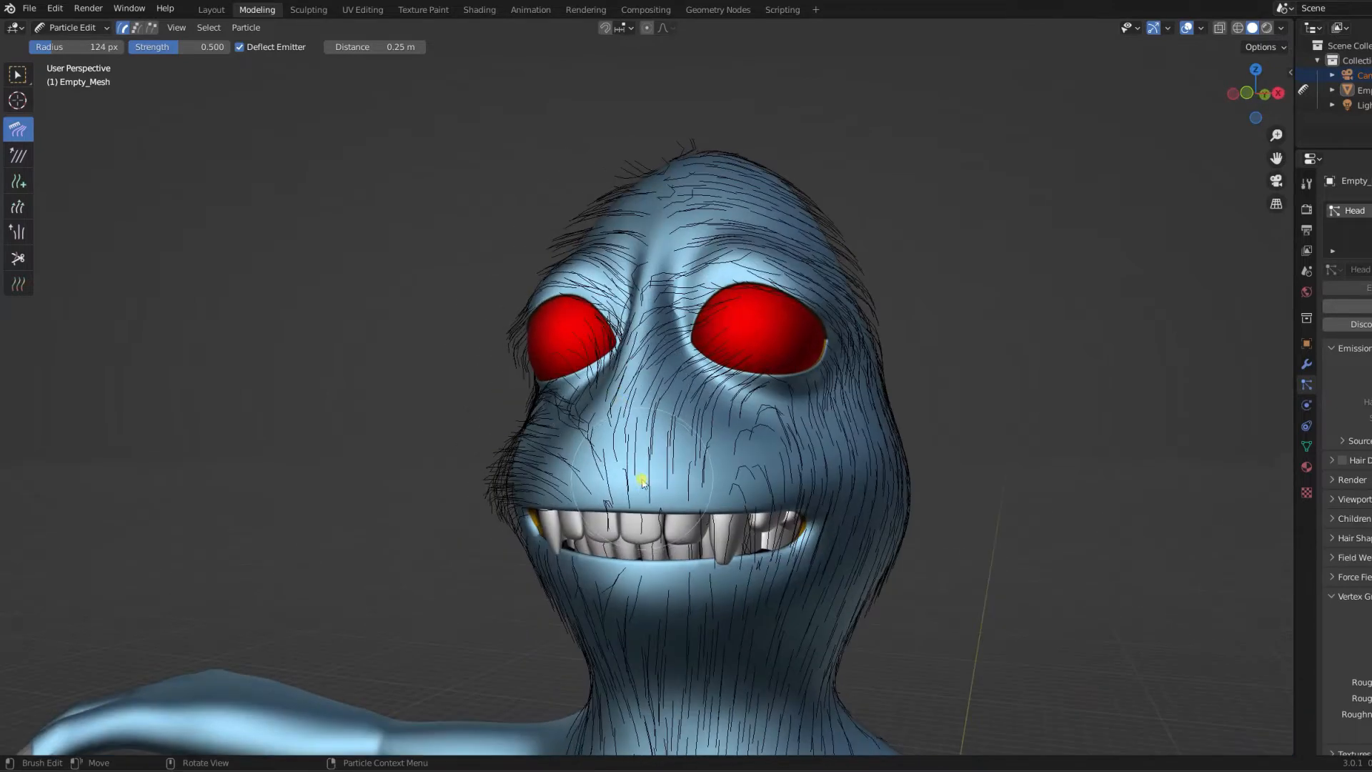
{"action": "mouse_move", "coordinate": [648, 498]}
{"action": "left_mouse_down"}
{"action": "mouse_move", "coordinate": [668, 469]}
{"action": "mouse_move", "coordinate": [628, 495]}
{"action": "mouse_move", "coordinate": [652, 340]}
{"action": "mouse_move", "coordinate": [680, 501]}
{"action": "mouse_move", "coordinate": [753, 469]}
{"action": "mouse_move", "coordinate": [814, 336]}
{"action": "left_mouse_up"}
{"action": "middle_click_drag", "start_coordinate": [815, 336], "coordinate": [590, 505]}
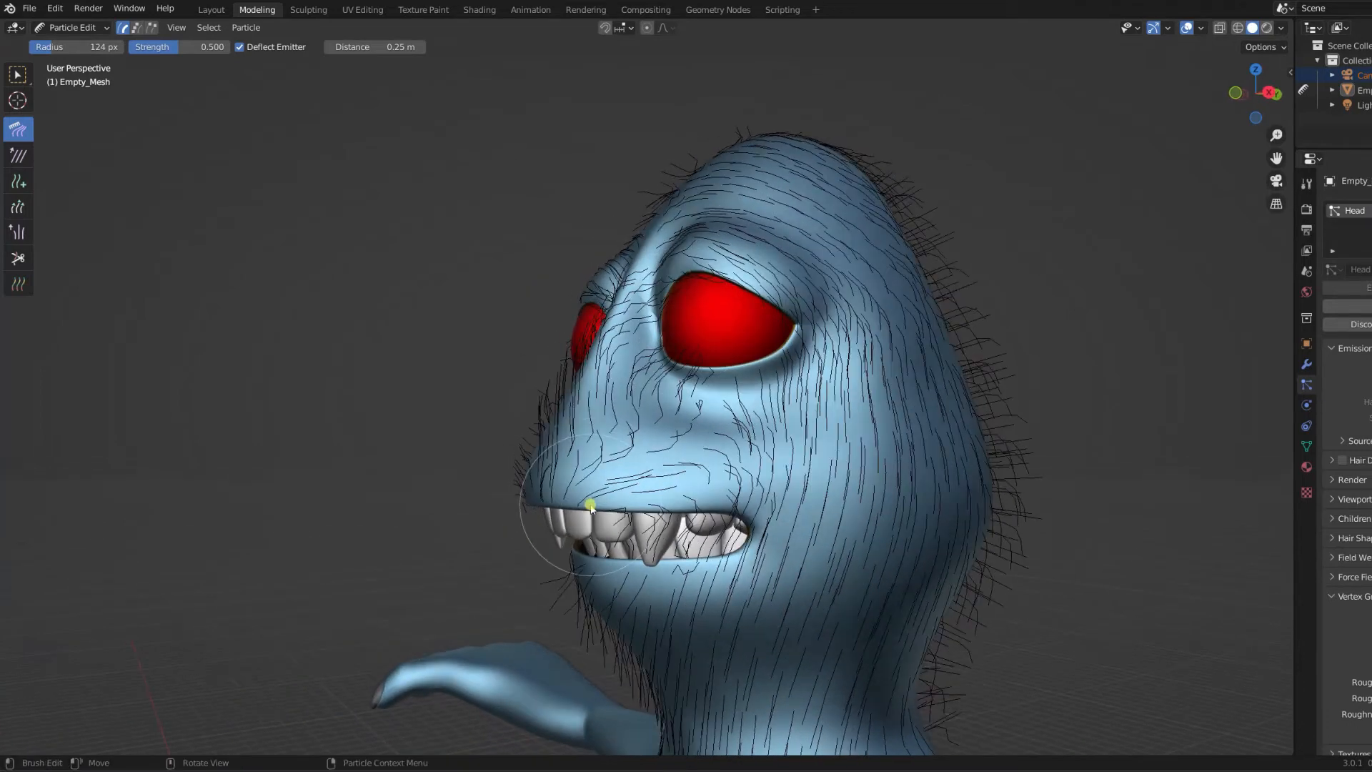
Comb the hair beside the mouth back over the character's left cheek and the lower-lip hair down toward the chin
{"action": "mouse_move", "coordinate": [621, 485]}
{"action": "left_mouse_down"}
{"action": "mouse_move", "coordinate": [740, 465]}
{"action": "mouse_move", "coordinate": [784, 481]}
{"action": "mouse_move", "coordinate": [793, 511]}
{"action": "left_mouse_up"}
{"action": "mouse_move", "coordinate": [668, 488]}
{"action": "left_mouse_down"}
{"action": "mouse_move", "coordinate": [787, 515]}
{"action": "mouse_move", "coordinate": [796, 558]}
{"action": "left_mouse_up"}
{"action": "mouse_move", "coordinate": [753, 449]}
{"action": "left_mouse_down"}
{"action": "mouse_move", "coordinate": [811, 457]}
{"action": "mouse_move", "coordinate": [866, 343]}
{"action": "mouse_move", "coordinate": [879, 353]}
{"action": "mouse_move", "coordinate": [863, 529]}
{"action": "mouse_move", "coordinate": [824, 574]}
{"action": "left_mouse_up"}
{"action": "middle_click_drag", "start_coordinate": [845, 495], "coordinate": [880, 489]}
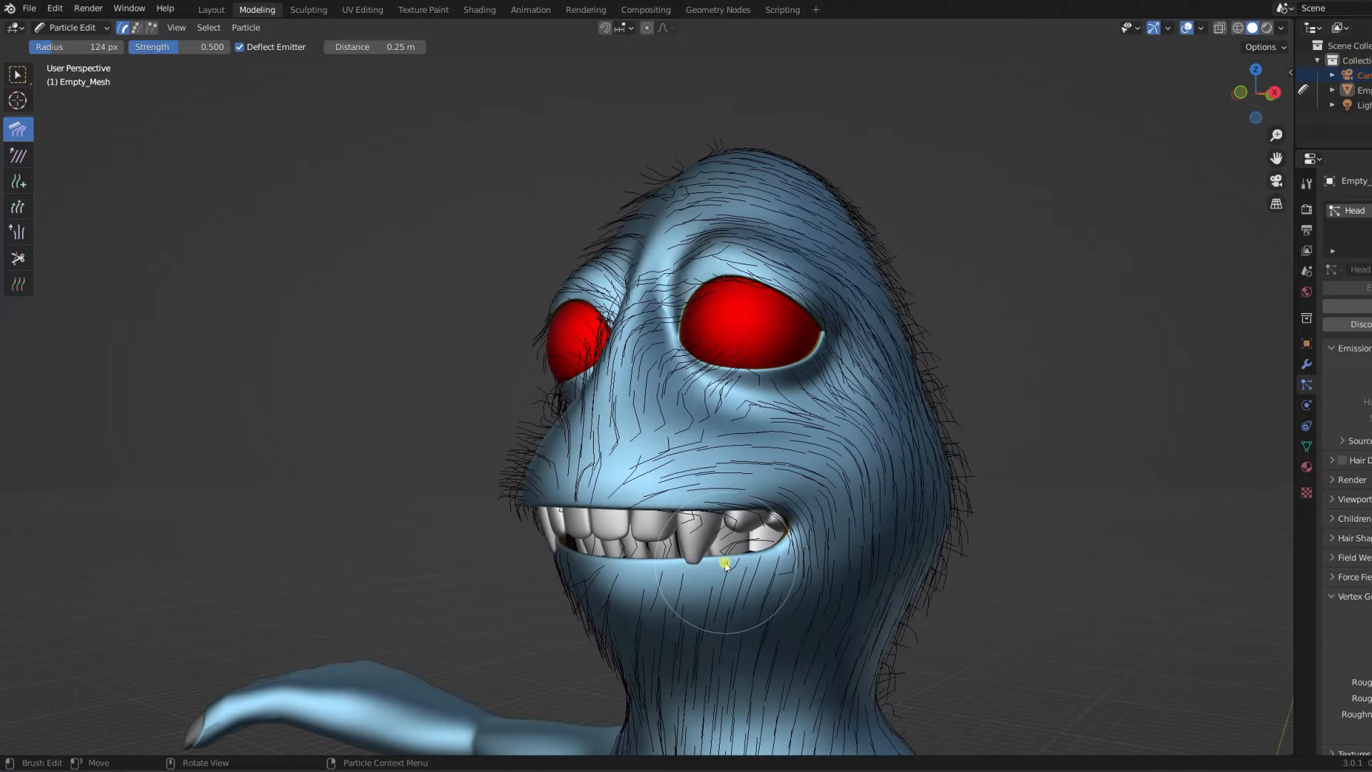
{"action": "left_click_drag", "start_coordinate": [743, 558], "coordinate": [741, 600]}
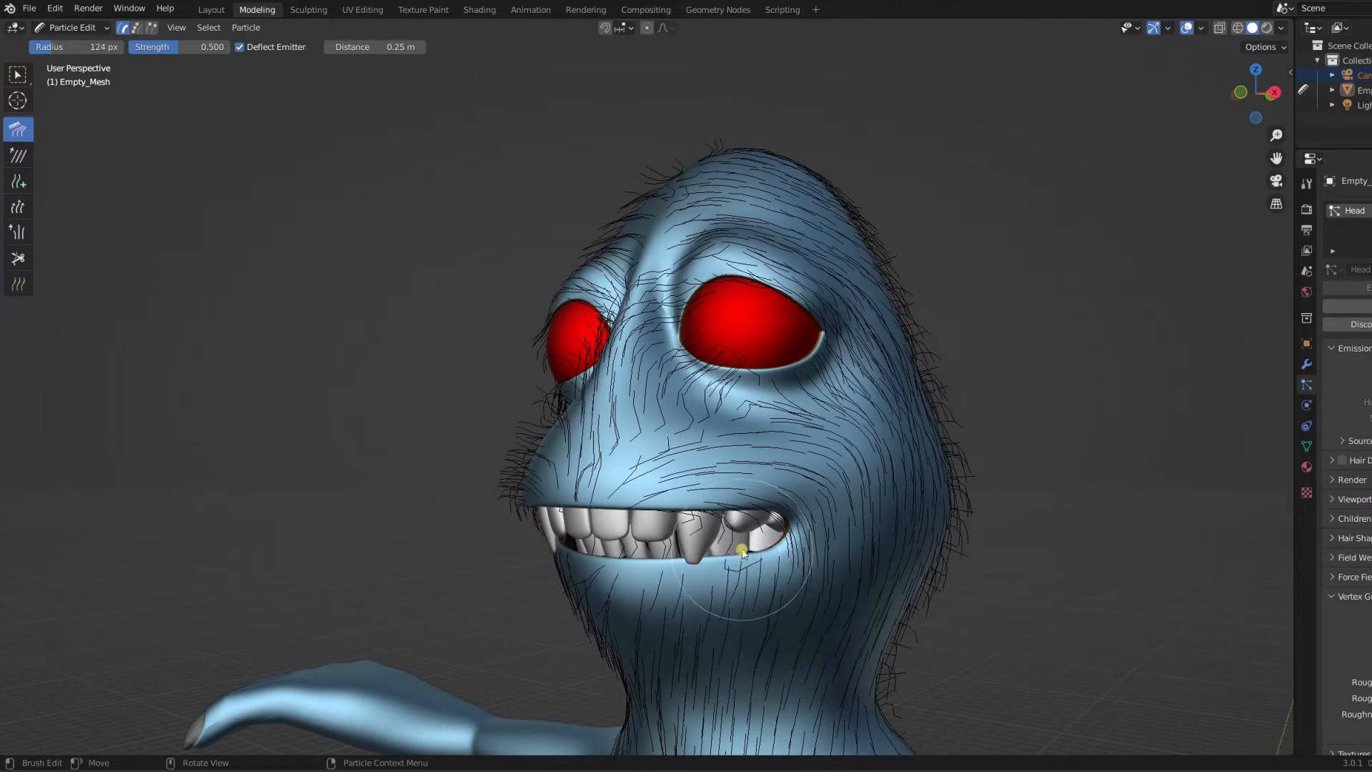
{"action": "left_click_drag", "start_coordinate": [644, 571], "coordinate": [642, 604]}
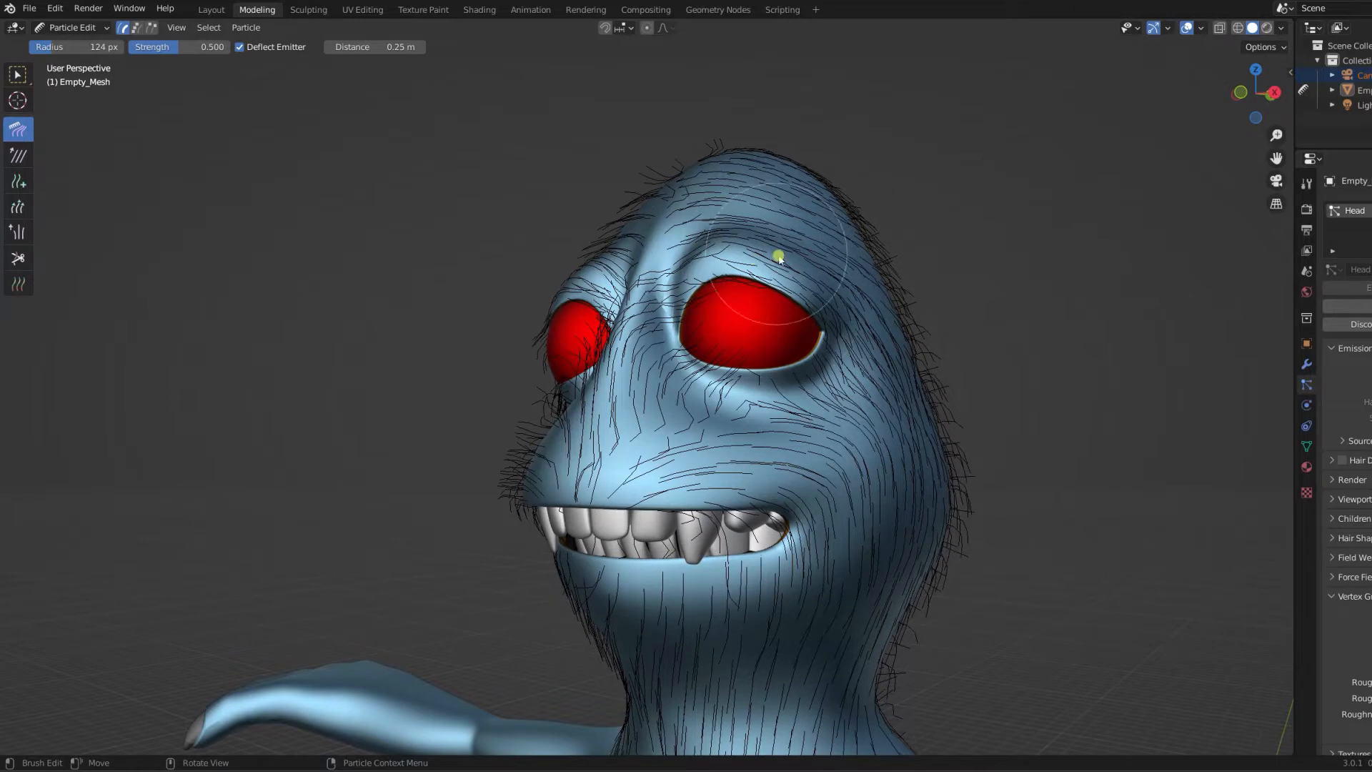
Comb the hair between the eyes and on the brows upward and outward over the forehead
{"action": "mouse_move", "coordinate": [664, 288]}
{"action": "middle_mouse_down"}
{"action": "mouse_move", "coordinate": [812, 343]}
{"action": "mouse_move", "coordinate": [800, 316]}
{"action": "mouse_move", "coordinate": [675, 277]}
{"action": "mouse_move", "coordinate": [653, 284]}
{"action": "middle_mouse_up"}
{"action": "mouse_move", "coordinate": [635, 298]}
{"action": "left_mouse_down"}
{"action": "mouse_move", "coordinate": [596, 252]}
{"action": "mouse_move", "coordinate": [649, 277]}
{"action": "mouse_move", "coordinate": [640, 236]}
{"action": "left_mouse_up"}
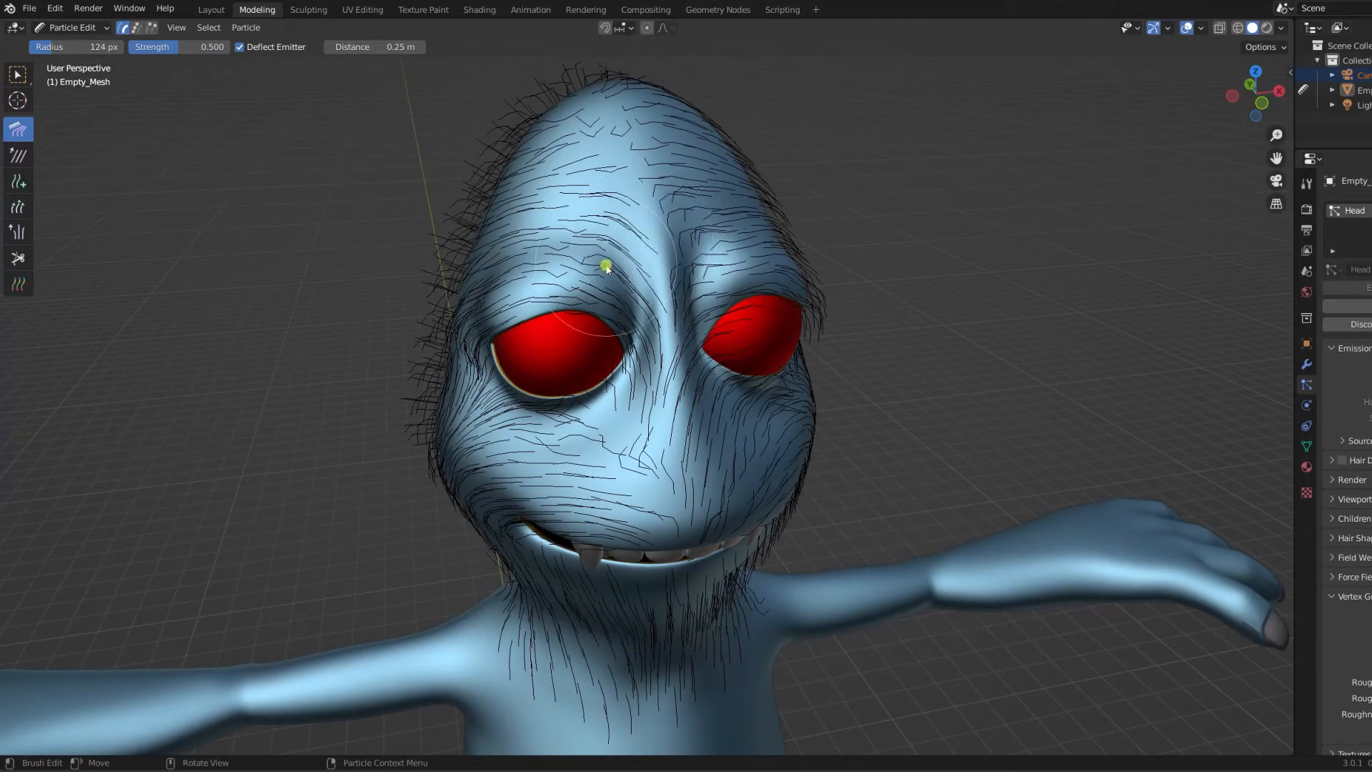
{"action": "left_click_drag", "start_coordinate": [557, 253], "coordinate": [562, 255]}
{"action": "middle_click_drag", "start_coordinate": [674, 214], "coordinate": [696, 397]}
{"action": "left_click_drag", "start_coordinate": [684, 413], "coordinate": [661, 312]}
{"action": "left_click_drag", "start_coordinate": [597, 393], "coordinate": [637, 358]}
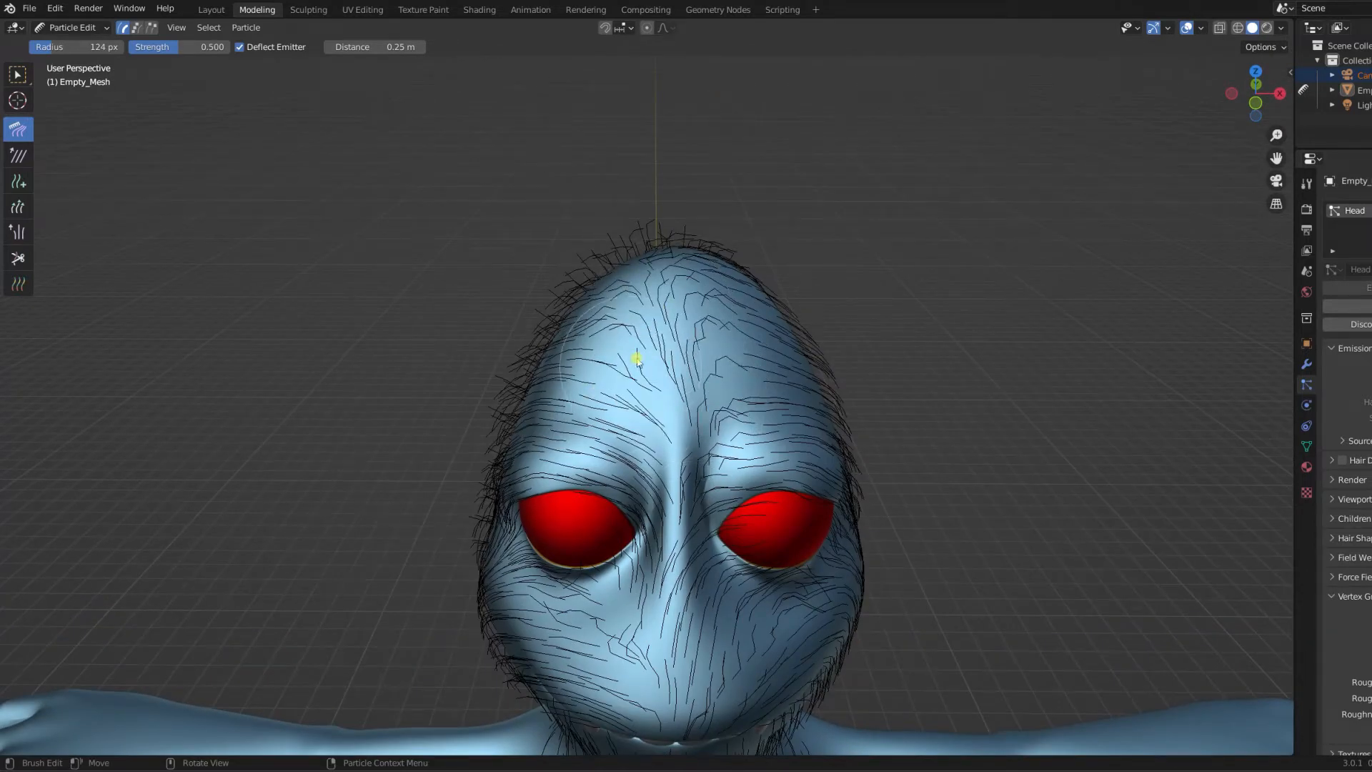
Comb the hair on the crown of the head toward the back
{"action": "middle_click_drag", "start_coordinate": [720, 329], "coordinate": [790, 387]}
{"action": "mouse_move", "coordinate": [620, 289]}
{"action": "left_mouse_down"}
{"action": "mouse_move", "coordinate": [581, 285]}
{"action": "mouse_move", "coordinate": [653, 295]}
{"action": "left_mouse_up"}
{"action": "middle_click_drag", "start_coordinate": [636, 305], "coordinate": [706, 335]}
{"action": "left_click_drag", "start_coordinate": [577, 302], "coordinate": [525, 300]}
{"action": "left_click_drag", "start_coordinate": [632, 346], "coordinate": [548, 346]}
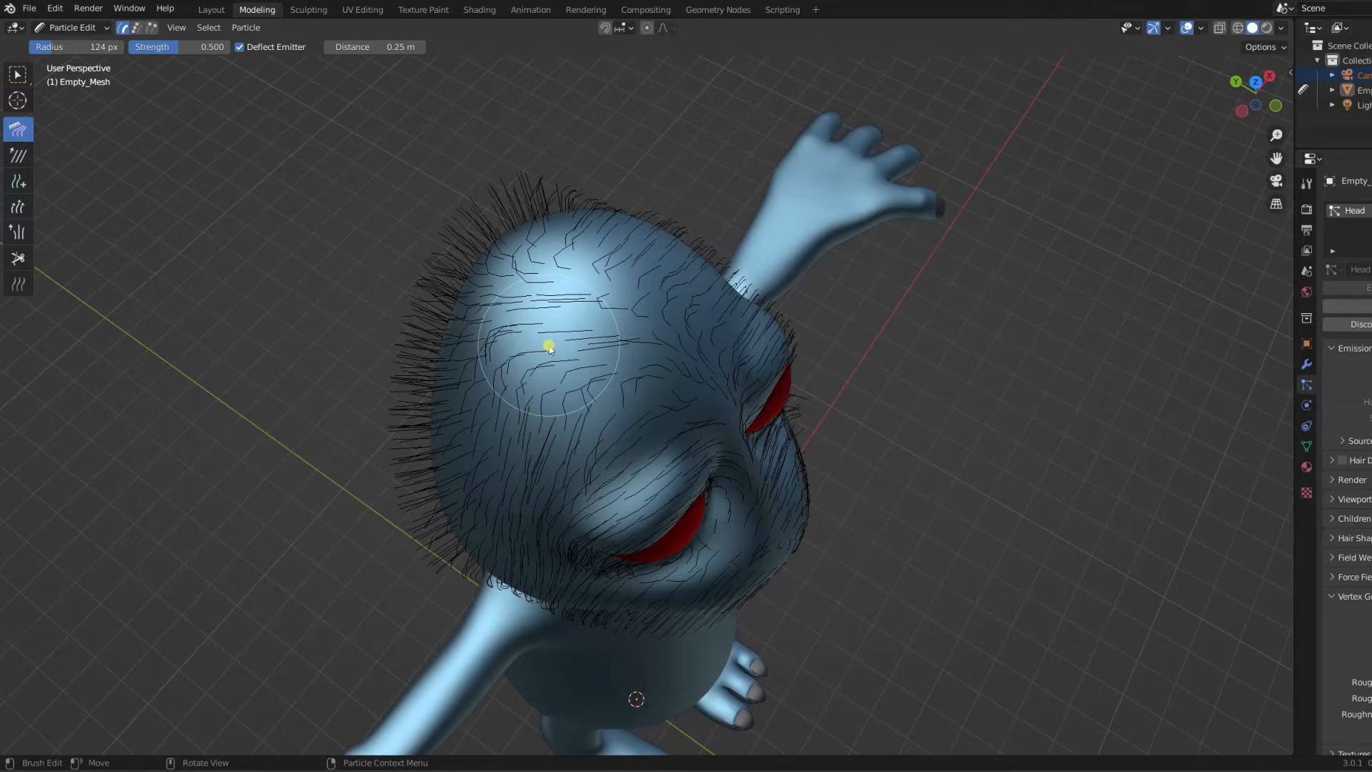
Use the Add brush with a count of 1 to place a few extra hairs on the forehead
{"action": "left_click", "coordinate": [18, 181]}
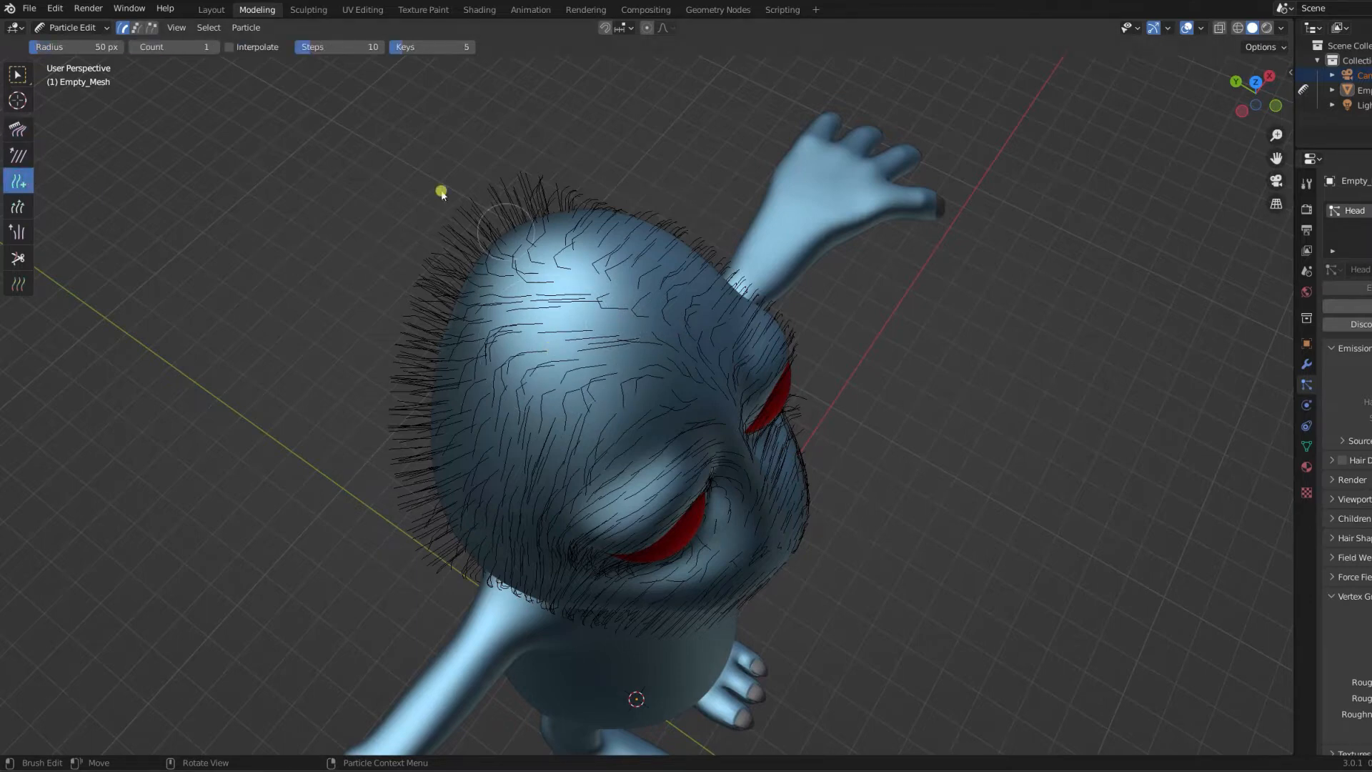
{"action": "middle_click_drag", "start_coordinate": [815, 381], "coordinate": [761, 425]}
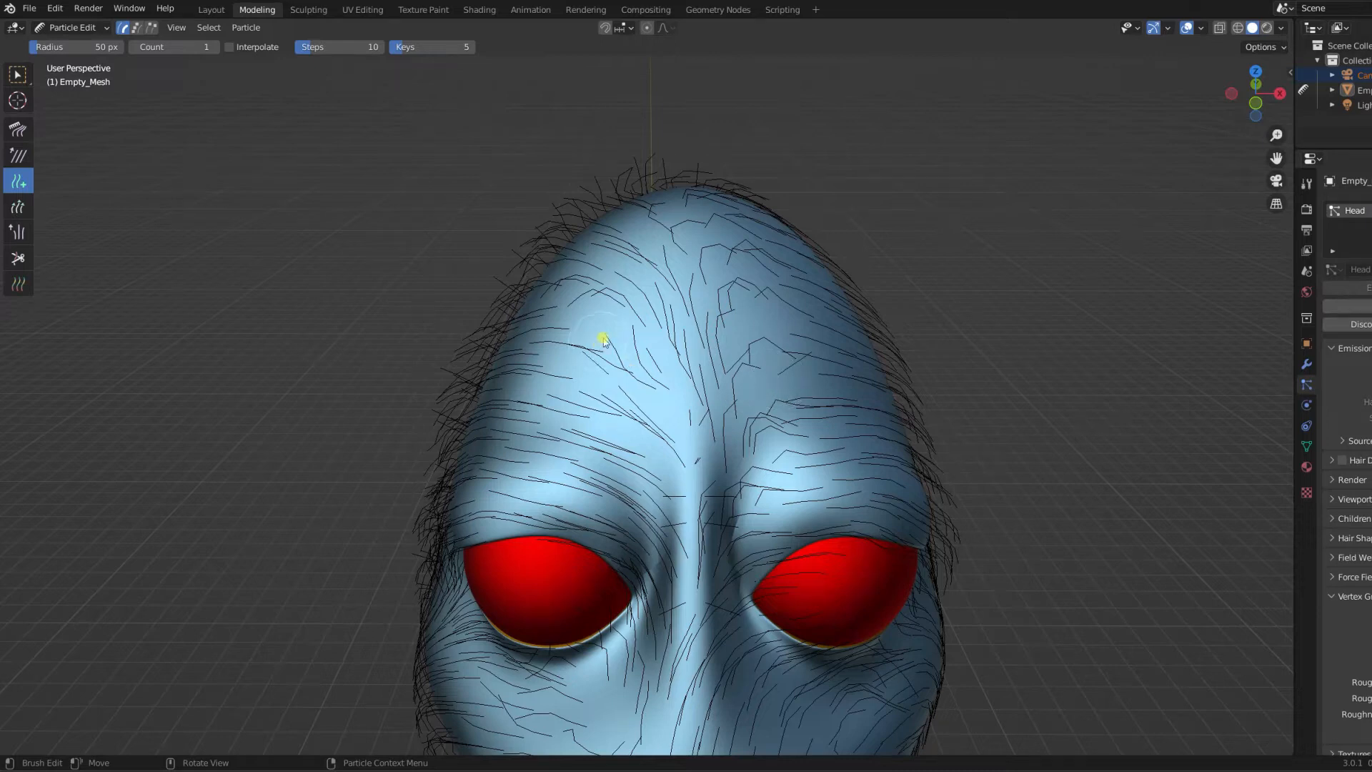
{"action": "middle_click_drag", "start_coordinate": [720, 309], "coordinate": [744, 247]}
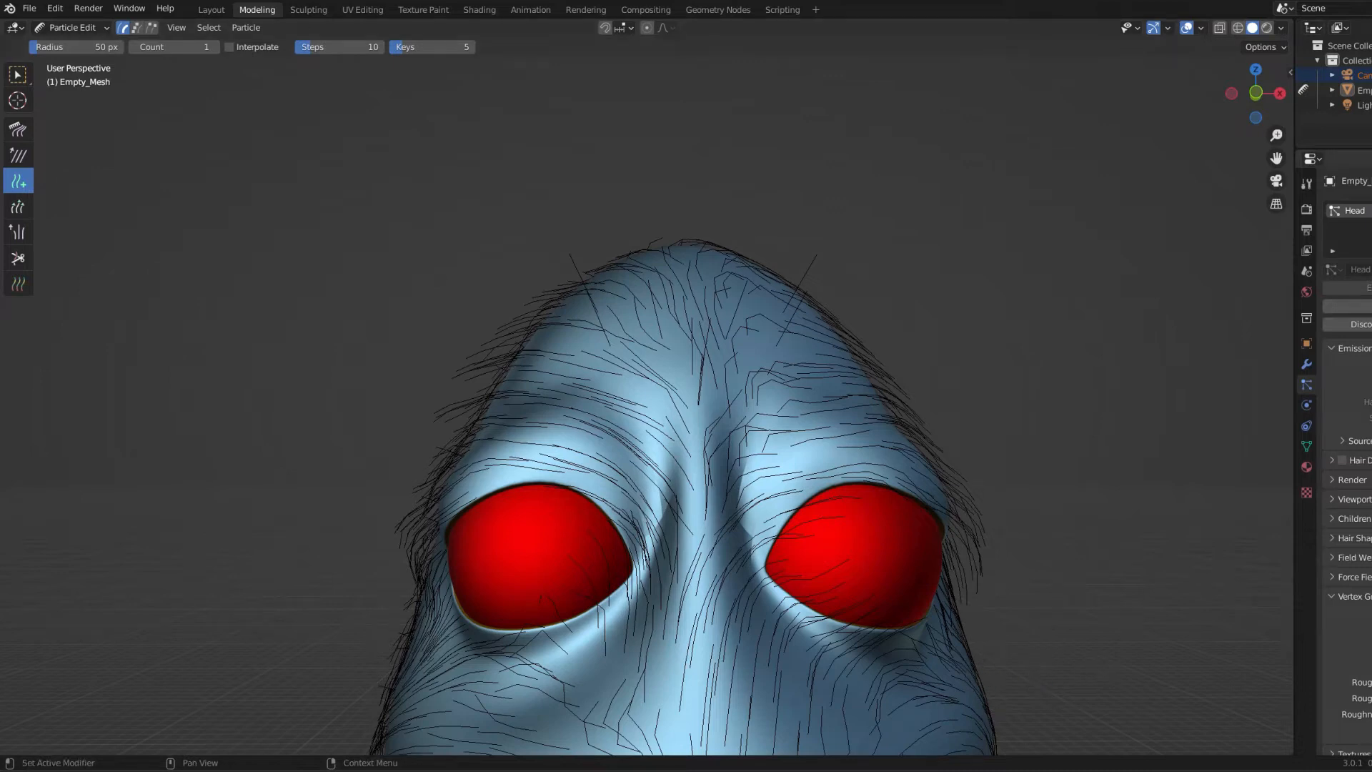
{"action": "mouse_move", "coordinate": [679, 352]}
{"action": "middle_mouse_down"}
{"action": "mouse_move", "coordinate": [572, 344]}
{"action": "mouse_move", "coordinate": [676, 370]}
{"action": "mouse_move", "coordinate": [659, 363]}
{"action": "middle_mouse_up"}
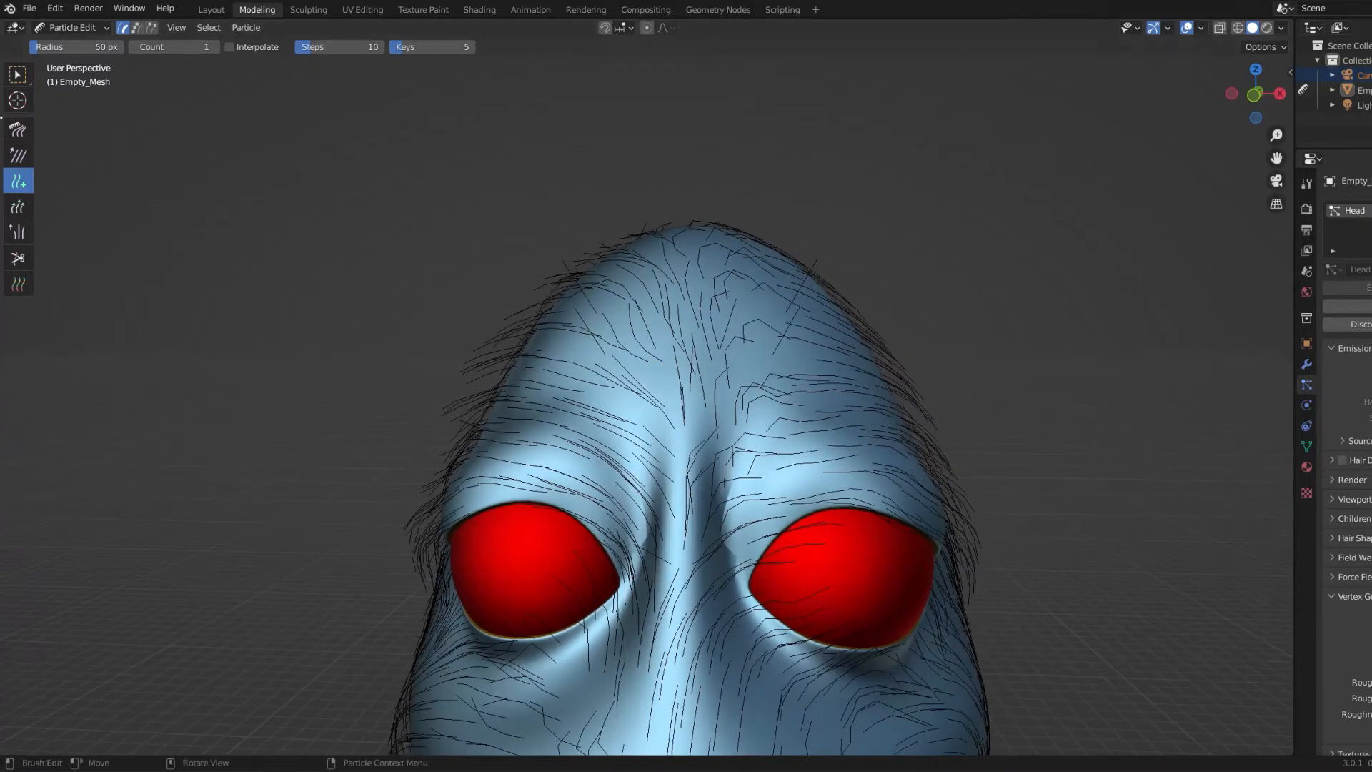
Comb the forehead hair outward from the centre line to both sides with the Comb brush
{"action": "left_click", "coordinate": [20, 129]}
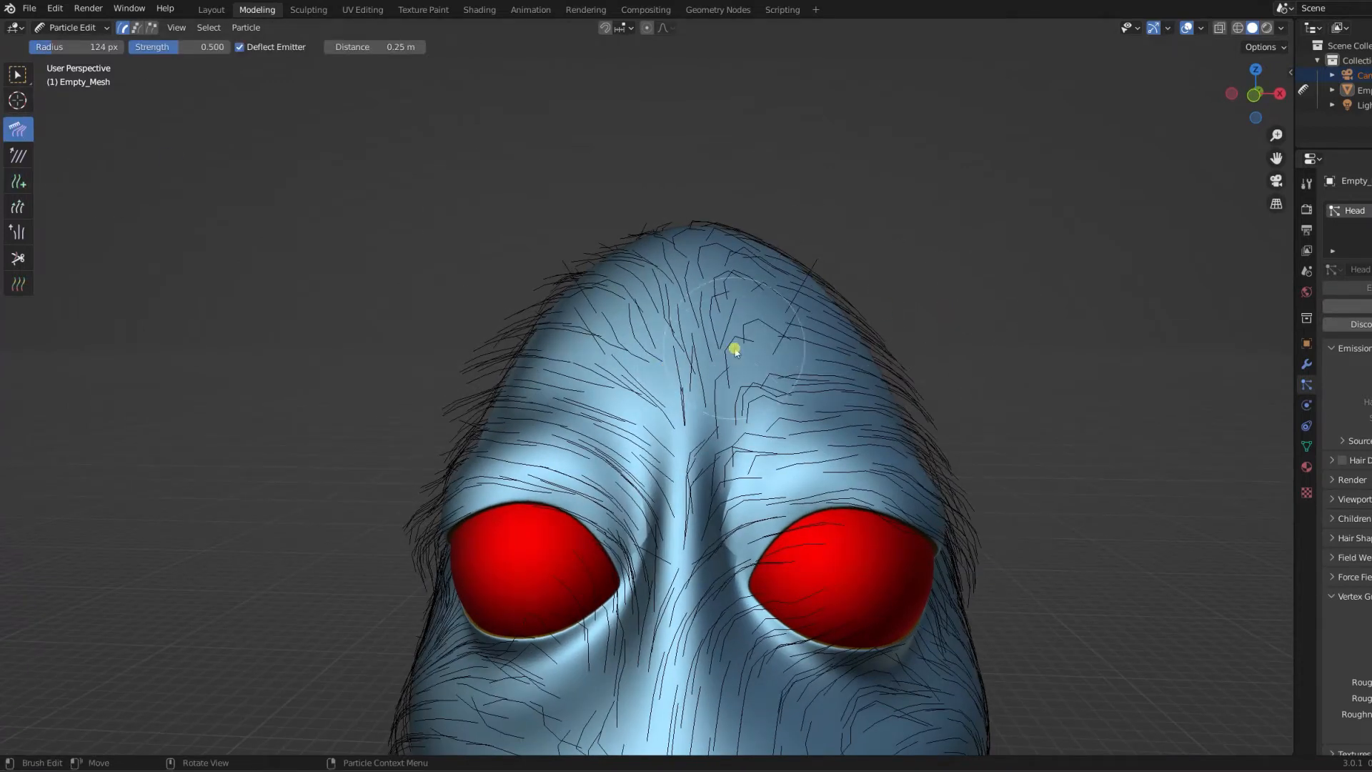
{"action": "left_click_drag", "start_coordinate": [738, 430], "coordinate": [750, 383]}
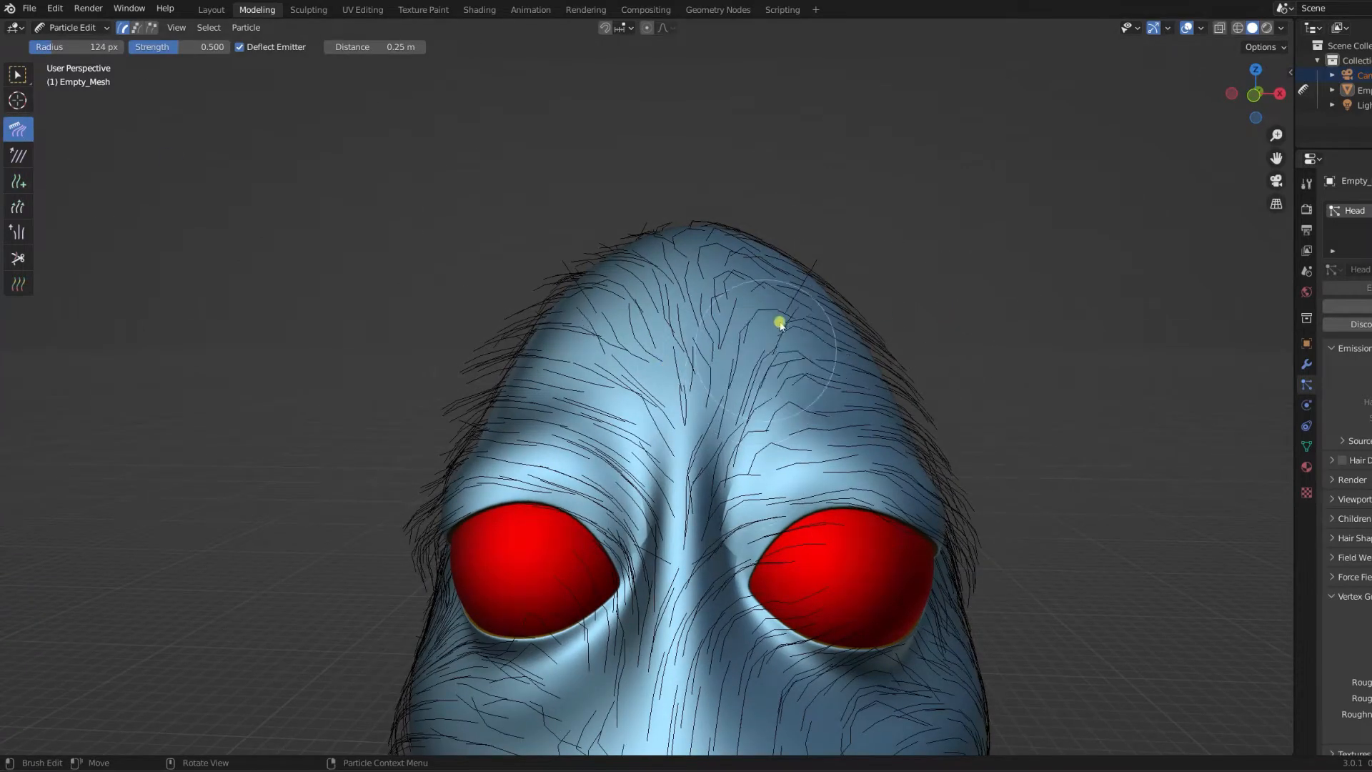
{"action": "mouse_move", "coordinate": [809, 311]}
{"action": "middle_mouse_down"}
{"action": "mouse_move", "coordinate": [747, 294]}
{"action": "mouse_move", "coordinate": [753, 315]}
{"action": "middle_mouse_up"}
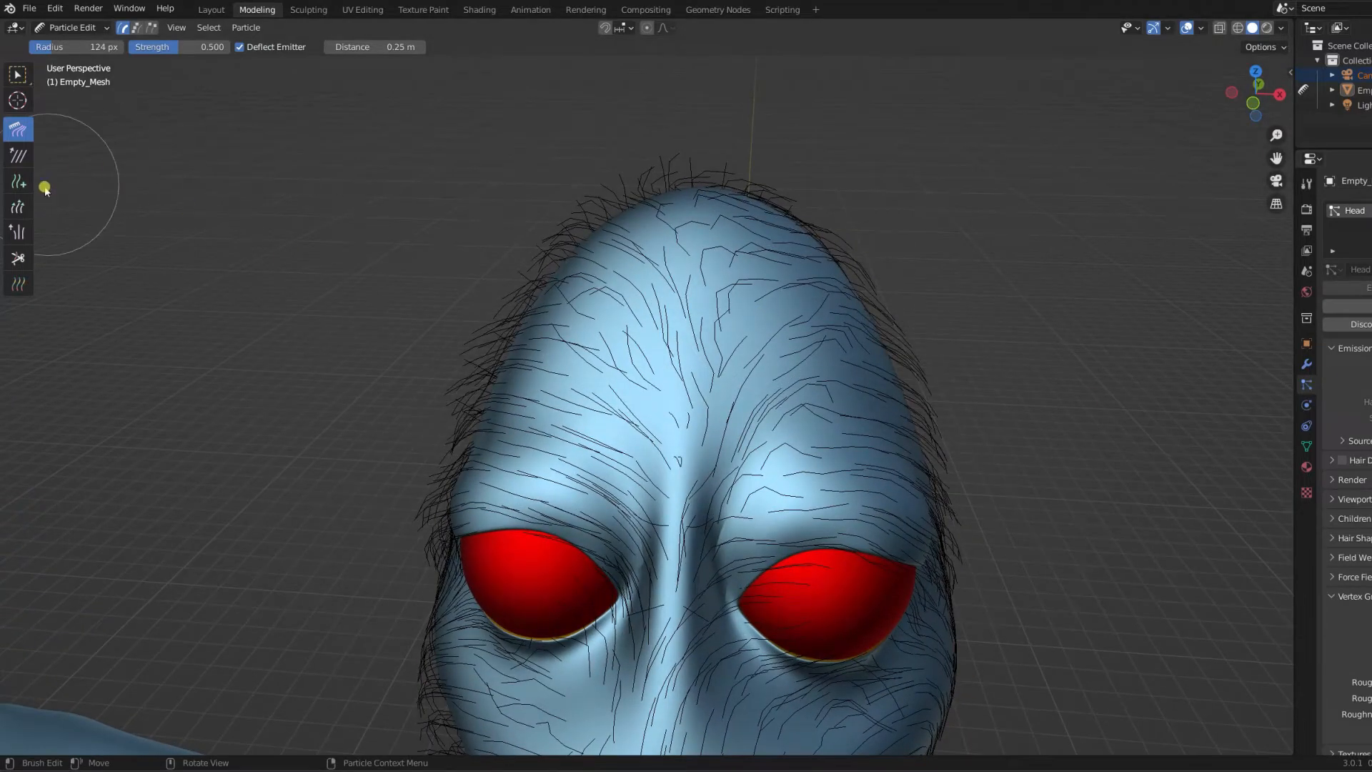
{"action": "mouse_move", "coordinate": [718, 312]}
{"action": "left_mouse_down"}
{"action": "mouse_move", "coordinate": [766, 288]}
{"action": "mouse_move", "coordinate": [781, 330]}
{"action": "mouse_move", "coordinate": [815, 312]}
{"action": "mouse_move", "coordinate": [849, 331]}
{"action": "left_mouse_up"}
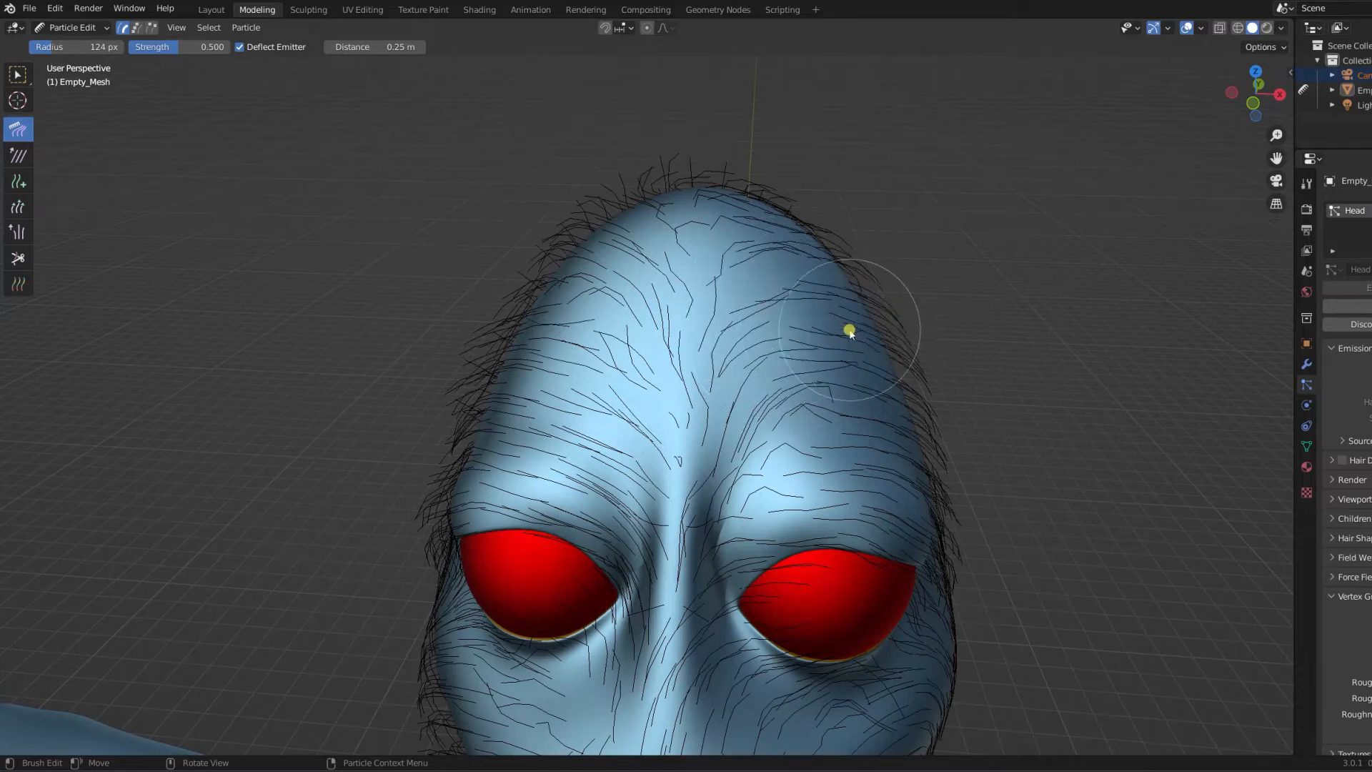
{"action": "left_click_drag", "start_coordinate": [768, 408], "coordinate": [820, 398]}
{"action": "left_click_drag", "start_coordinate": [683, 428], "coordinate": [671, 398]}
{"action": "left_click_drag", "start_coordinate": [620, 347], "coordinate": [591, 352]}
{"action": "mouse_move", "coordinate": [591, 352]}
{"action": "middle_mouse_down"}
{"action": "mouse_move", "coordinate": [726, 355]}
{"action": "mouse_move", "coordinate": [671, 350]}
{"action": "middle_mouse_up"}
{"action": "mouse_move", "coordinate": [670, 351]}
{"action": "left_mouse_down"}
{"action": "mouse_move", "coordinate": [661, 318]}
{"action": "mouse_move", "coordinate": [616, 316]}
{"action": "mouse_move", "coordinate": [588, 279]}
{"action": "mouse_move", "coordinate": [533, 309]}
{"action": "left_mouse_up"}
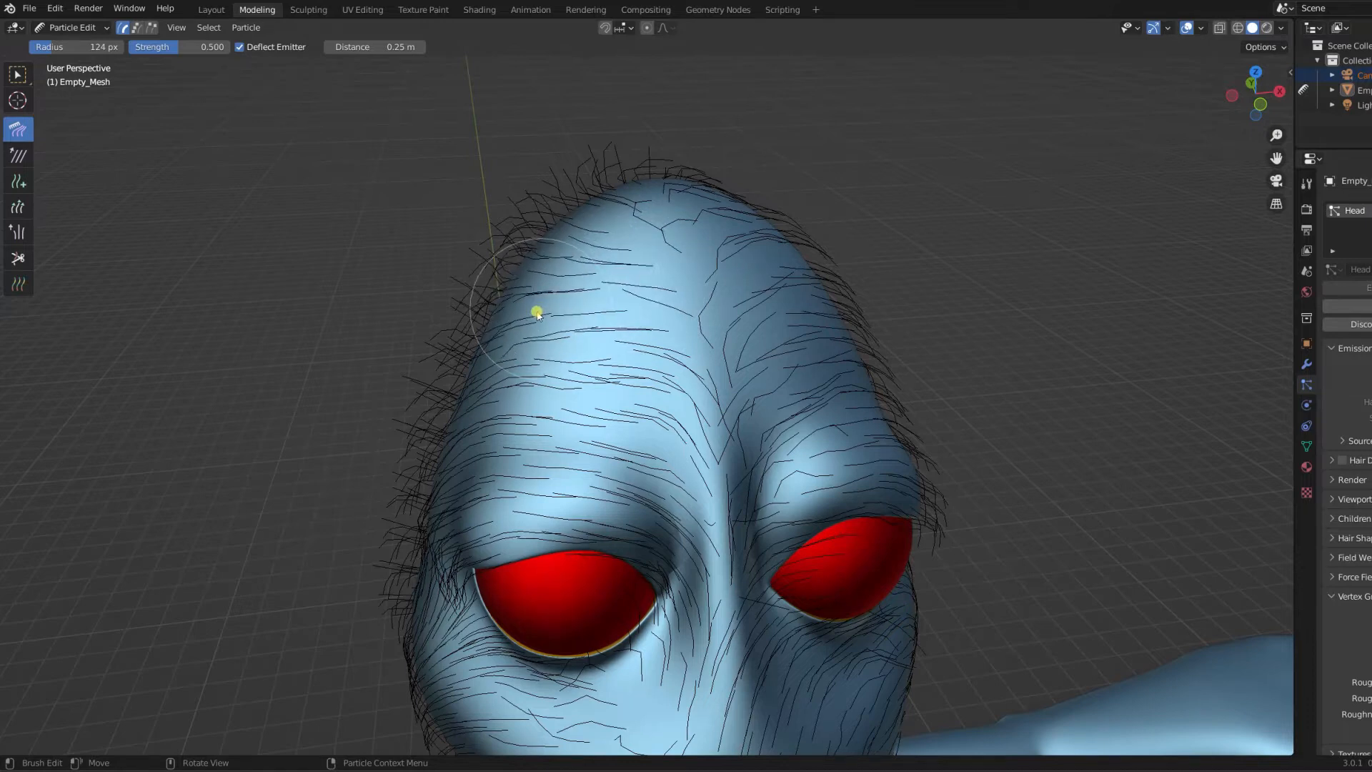
Use the Length brush in Shrink mode to shorten the hairs above the character's left eye and on the brow
{"action": "mouse_move", "coordinate": [753, 431]}
{"action": "middle_mouse_down"}
{"action": "mouse_move", "coordinate": [732, 382]}
{"action": "mouse_move", "coordinate": [690, 380]}
{"action": "mouse_move", "coordinate": [707, 379]}
{"action": "middle_mouse_up"}
{"action": "left_click", "coordinate": [18, 208]}
{"action": "left_click", "coordinate": [315, 47]}
{"action": "middle_click_drag", "start_coordinate": [907, 599], "coordinate": [702, 349]}
{"action": "mouse_move", "coordinate": [664, 305]}
{"action": "left_mouse_down"}
{"action": "mouse_move", "coordinate": [714, 305]}
{"action": "mouse_move", "coordinate": [825, 353]}
{"action": "mouse_move", "coordinate": [777, 307]}
{"action": "mouse_move", "coordinate": [678, 302]}
{"action": "mouse_move", "coordinate": [834, 349]}
{"action": "mouse_move", "coordinate": [855, 405]}
{"action": "mouse_move", "coordinate": [778, 347]}
{"action": "mouse_move", "coordinate": [870, 422]}
{"action": "mouse_move", "coordinate": [753, 321]}
{"action": "left_mouse_up"}
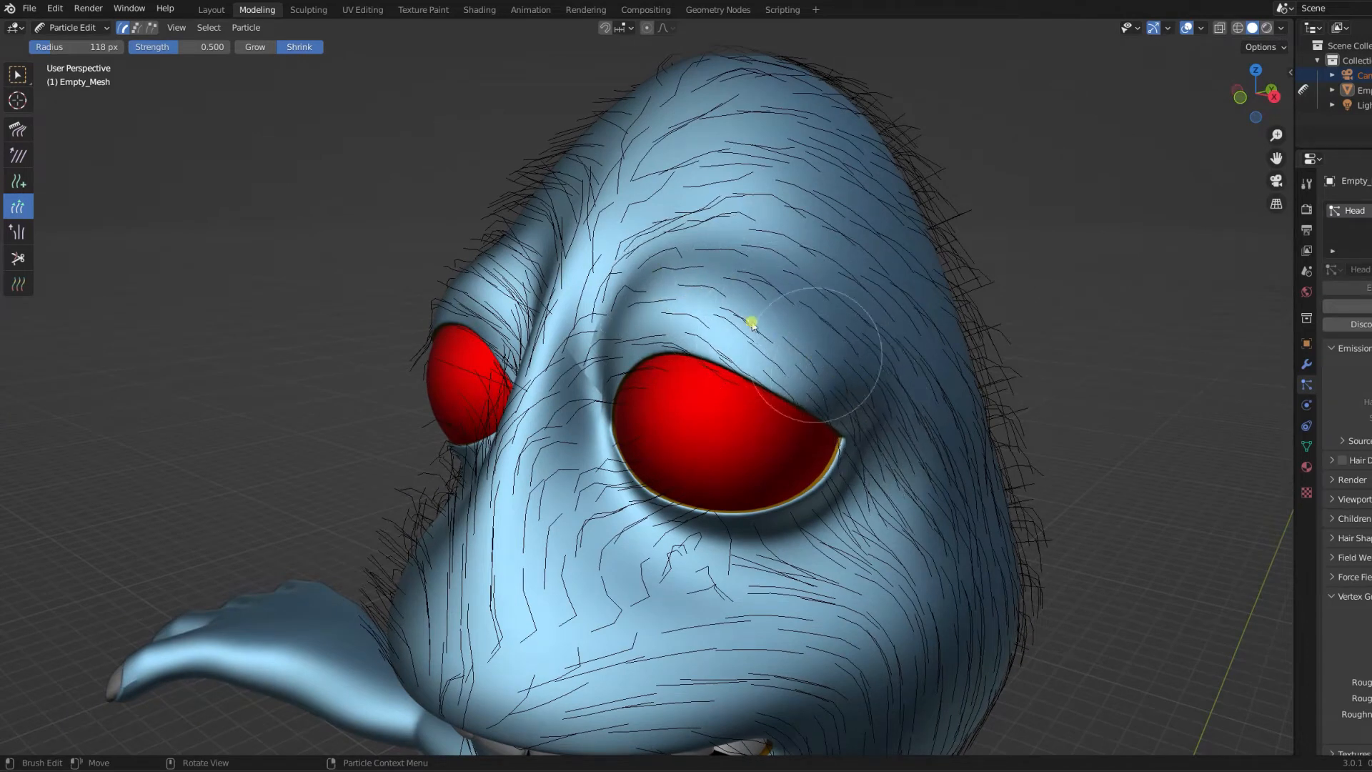
{"action": "left_click_drag", "start_coordinate": [600, 207], "coordinate": [622, 183]}
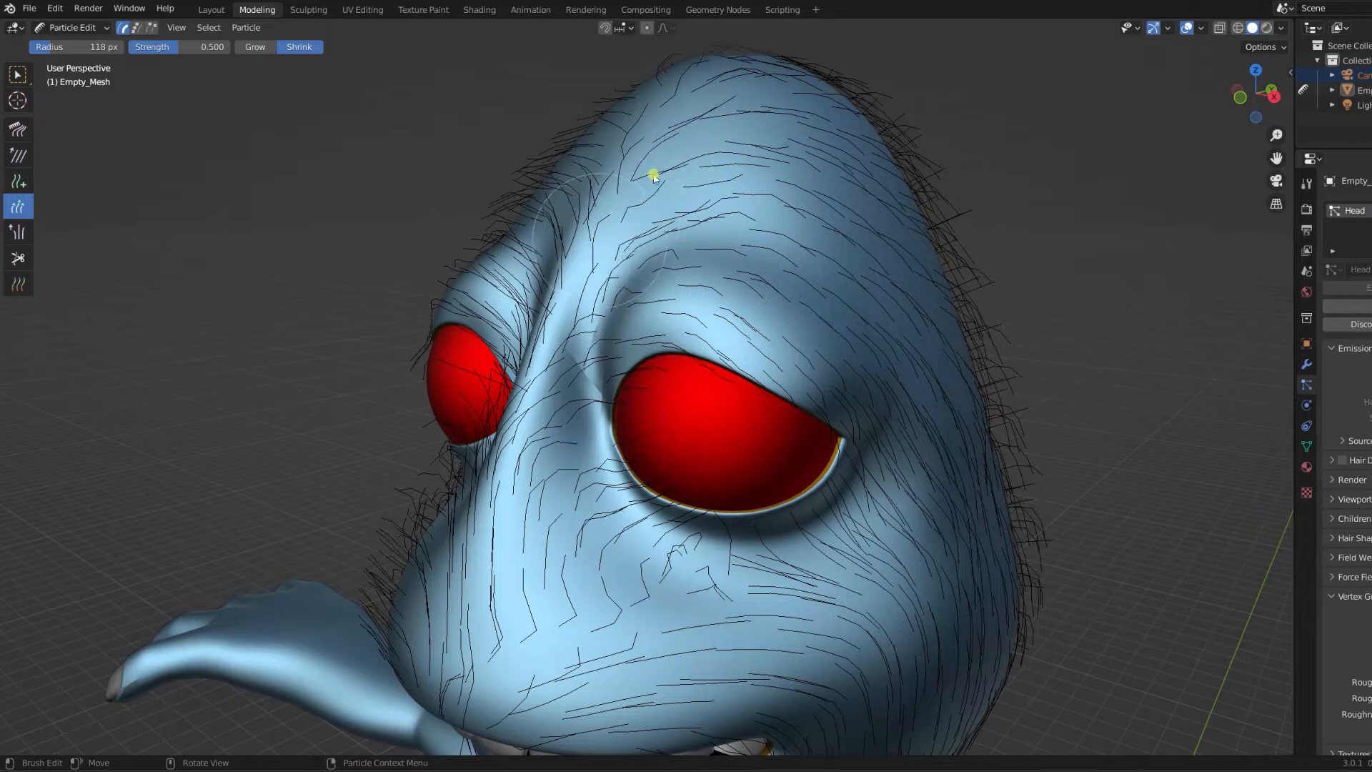
Shrink the hairs around the front and left corner of the character's mouth, along both lips
{"action": "middle_click_drag", "start_coordinate": [706, 604], "coordinate": [735, 513]}
{"action": "middle_click_drag", "start_coordinate": [745, 590], "coordinate": [726, 438], "text": "shift"}
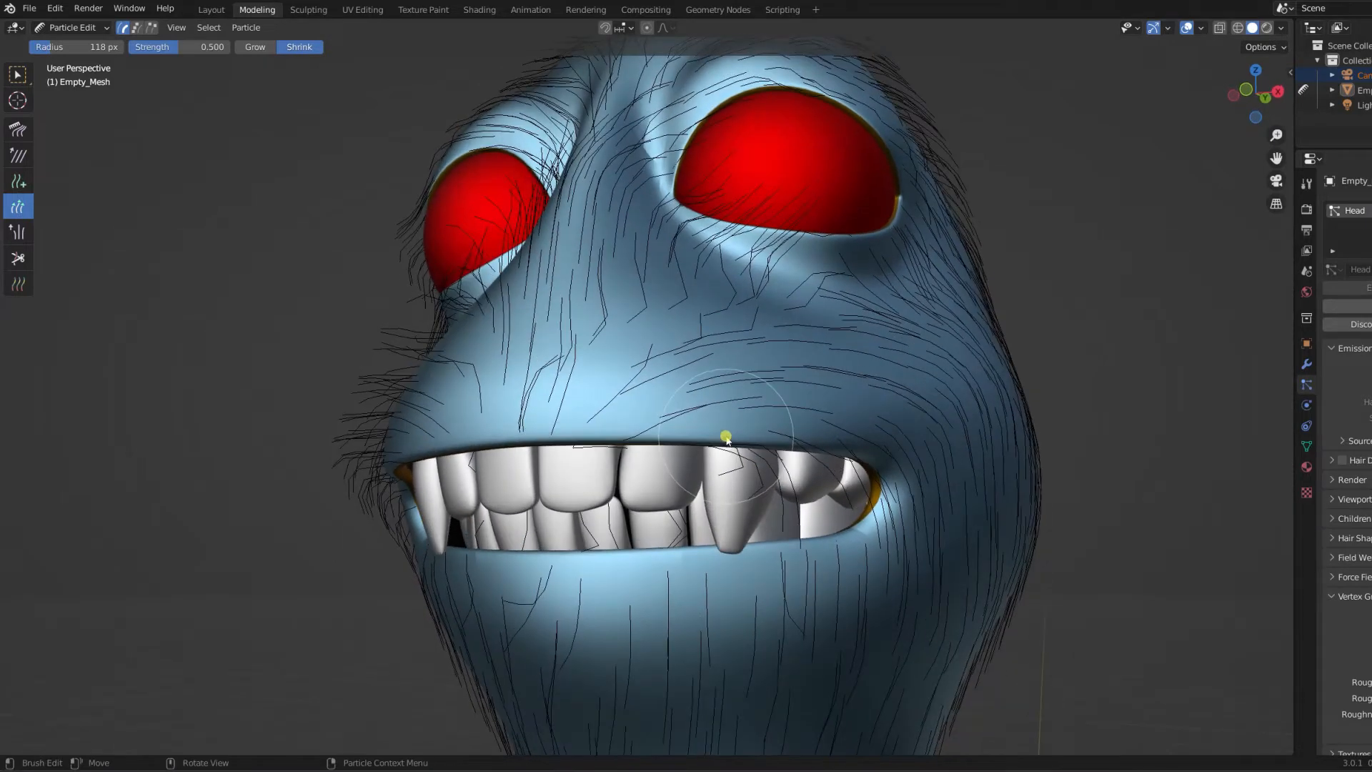
{"action": "left_click_drag", "start_coordinate": [693, 581], "coordinate": [533, 596]}
{"action": "left_click_drag", "start_coordinate": [821, 546], "coordinate": [857, 563]}
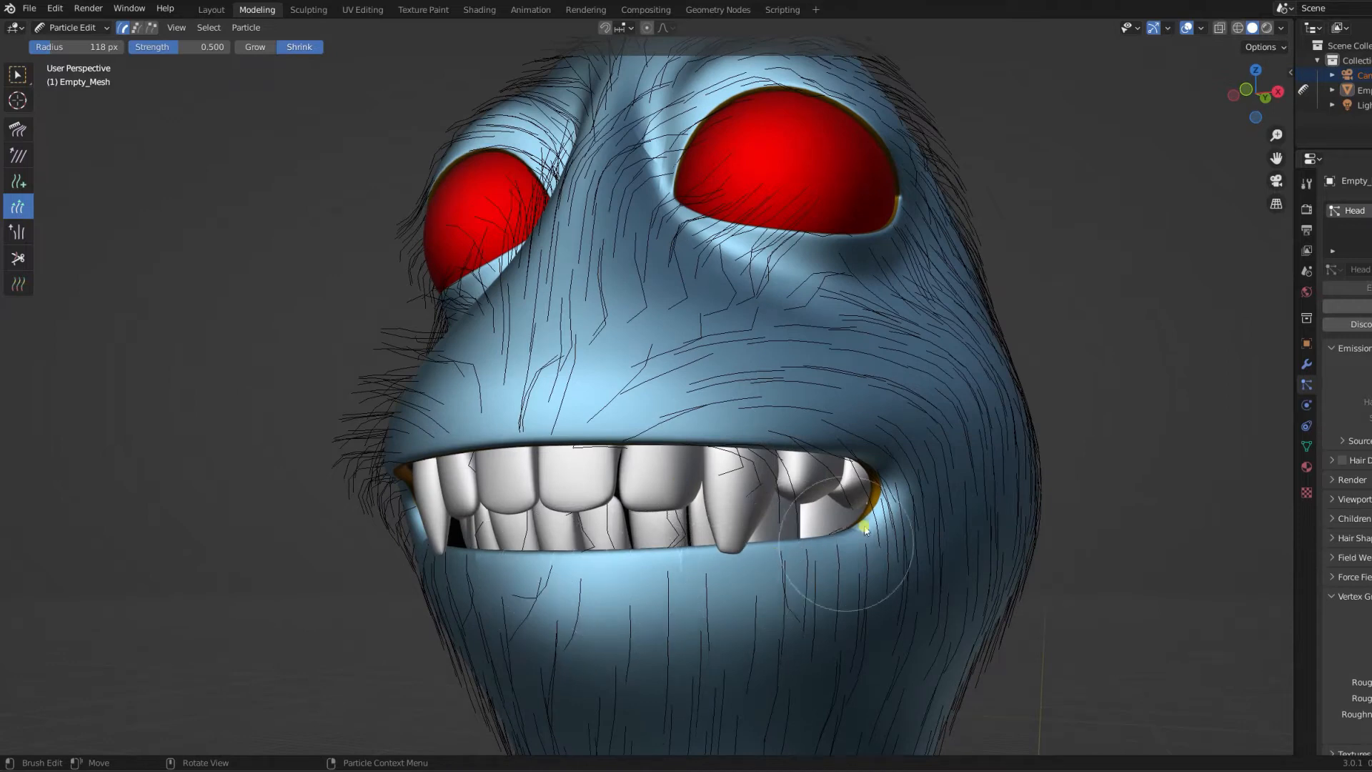
{"action": "mouse_move", "coordinate": [893, 499]}
{"action": "left_mouse_down"}
{"action": "mouse_move", "coordinate": [906, 478]}
{"action": "mouse_move", "coordinate": [677, 399]}
{"action": "mouse_move", "coordinate": [522, 405]}
{"action": "mouse_move", "coordinate": [555, 298]}
{"action": "mouse_move", "coordinate": [551, 321]}
{"action": "mouse_move", "coordinate": [668, 388]}
{"action": "left_mouse_up"}
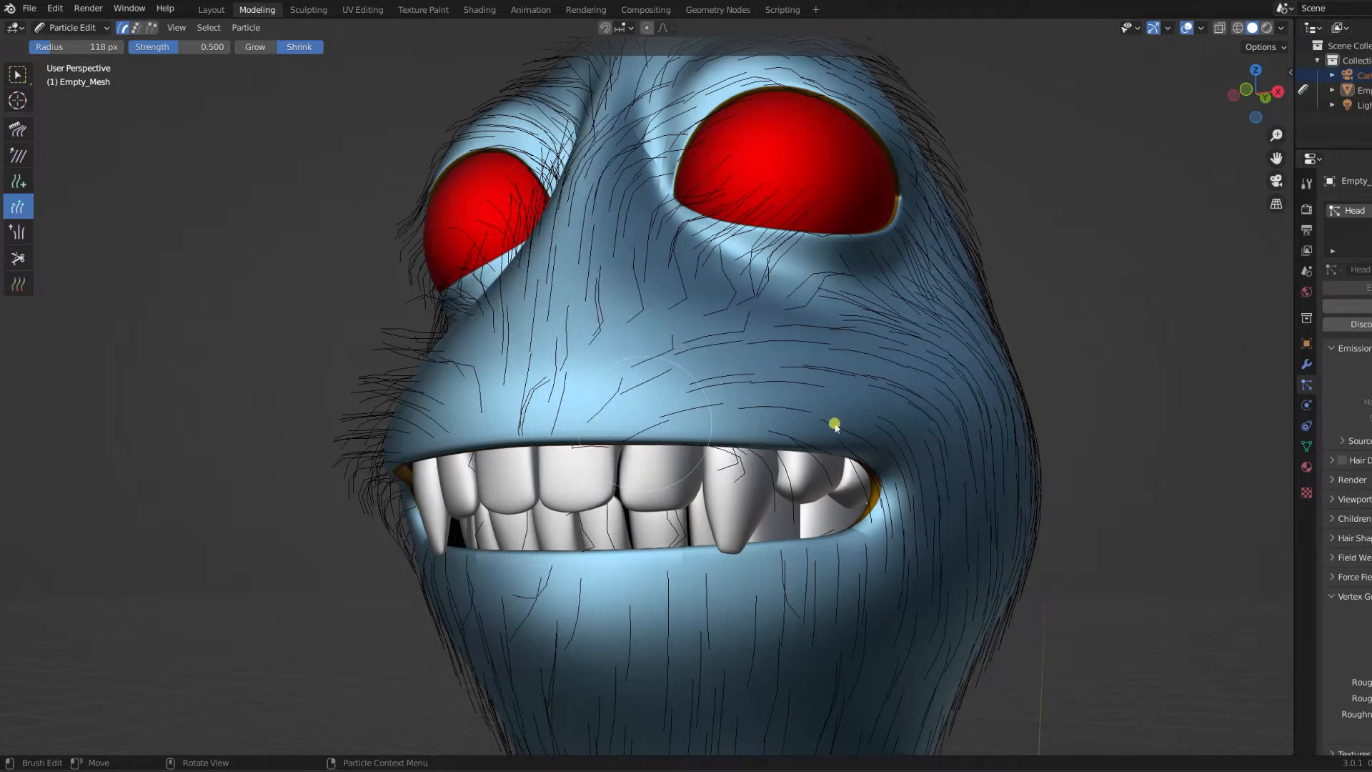
Shrink the hairs along the upper lip and mouth corner on the character's right side
{"action": "middle_click_drag", "start_coordinate": [454, 407], "coordinate": [579, 414]}
{"action": "left_click_drag", "start_coordinate": [865, 471], "coordinate": [628, 479]}
{"action": "mouse_move", "coordinate": [727, 451]}
{"action": "left_mouse_down"}
{"action": "mouse_move", "coordinate": [796, 465]}
{"action": "mouse_move", "coordinate": [580, 482]}
{"action": "mouse_move", "coordinate": [552, 528]}
{"action": "mouse_move", "coordinate": [691, 474]}
{"action": "left_mouse_up"}
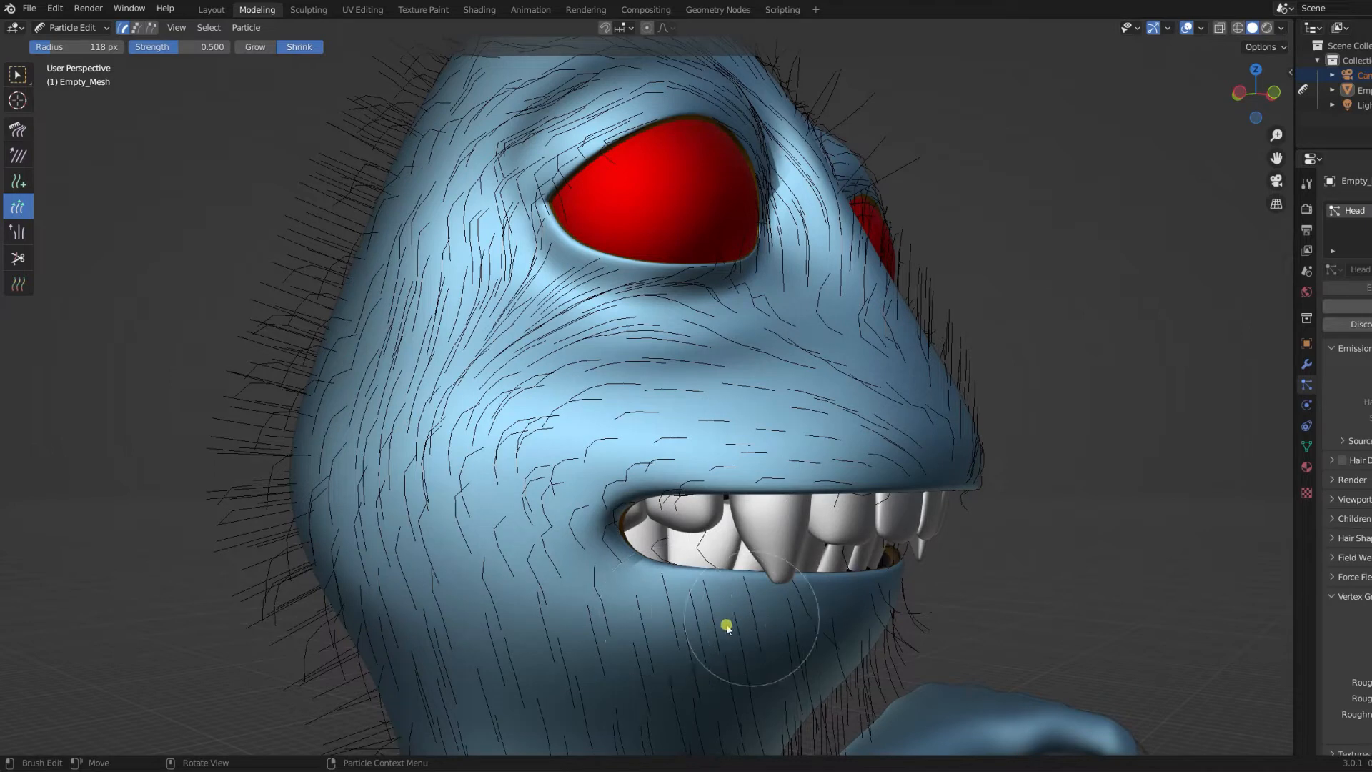
Comb the hairs around the mouth corner and below the lower lip downward with the Comb brush
{"action": "left_click", "coordinate": [19, 130]}
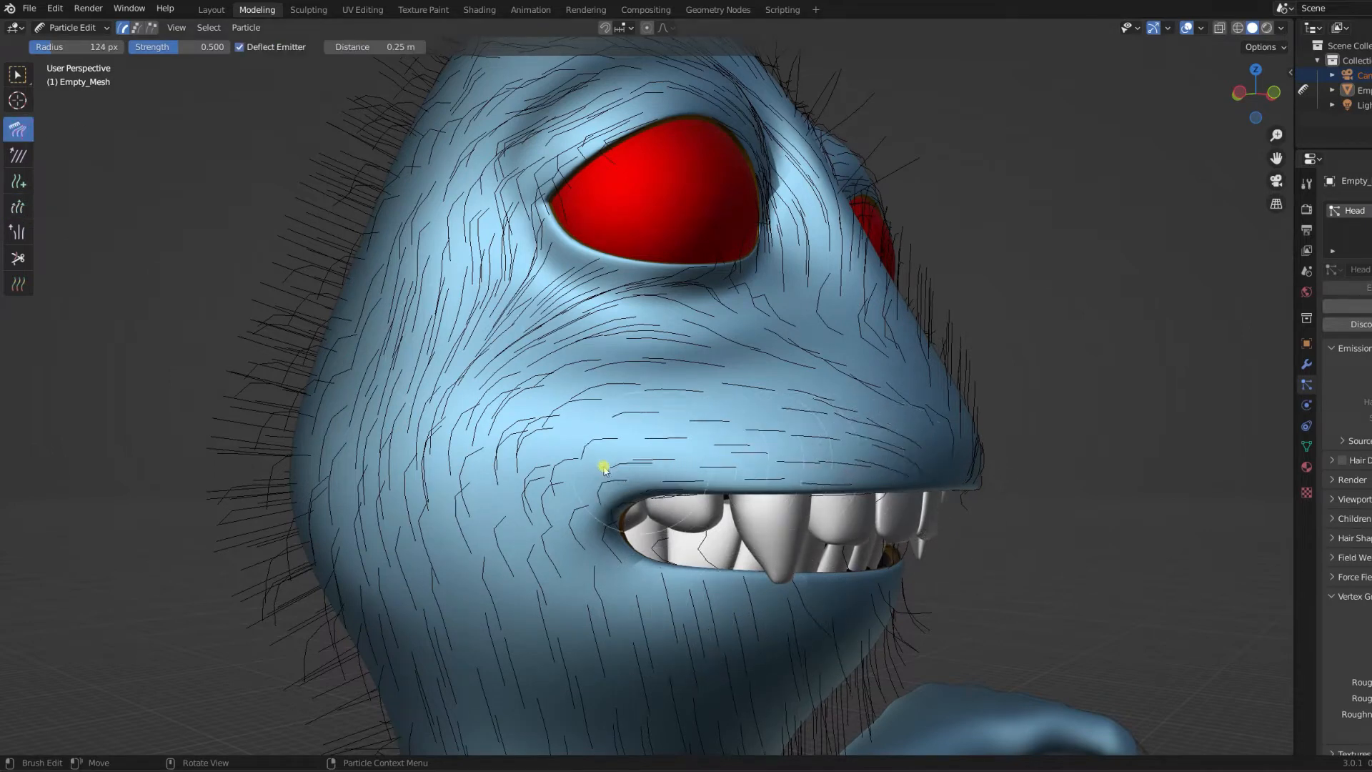
{"action": "left_click_drag", "start_coordinate": [679, 561], "coordinate": [682, 618]}
{"action": "mouse_move", "coordinate": [705, 561]}
{"action": "left_mouse_down"}
{"action": "mouse_move", "coordinate": [729, 600]}
{"action": "mouse_move", "coordinate": [712, 609]}
{"action": "left_mouse_up"}
{"action": "mouse_move", "coordinate": [711, 552]}
{"action": "left_mouse_down"}
{"action": "mouse_move", "coordinate": [708, 609]}
{"action": "mouse_move", "coordinate": [676, 621]}
{"action": "mouse_move", "coordinate": [685, 667]}
{"action": "left_mouse_up"}
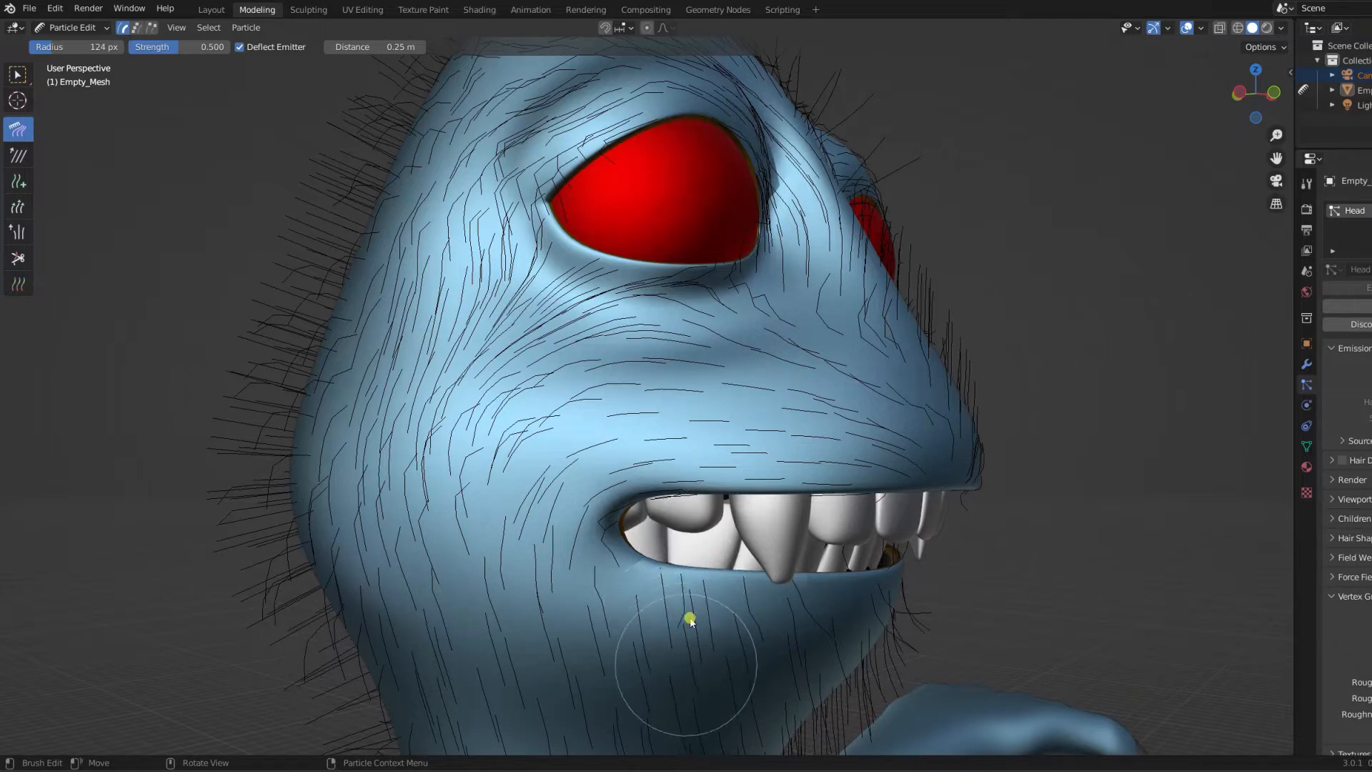
{"action": "left_click_drag", "start_coordinate": [684, 589], "coordinate": [688, 675]}
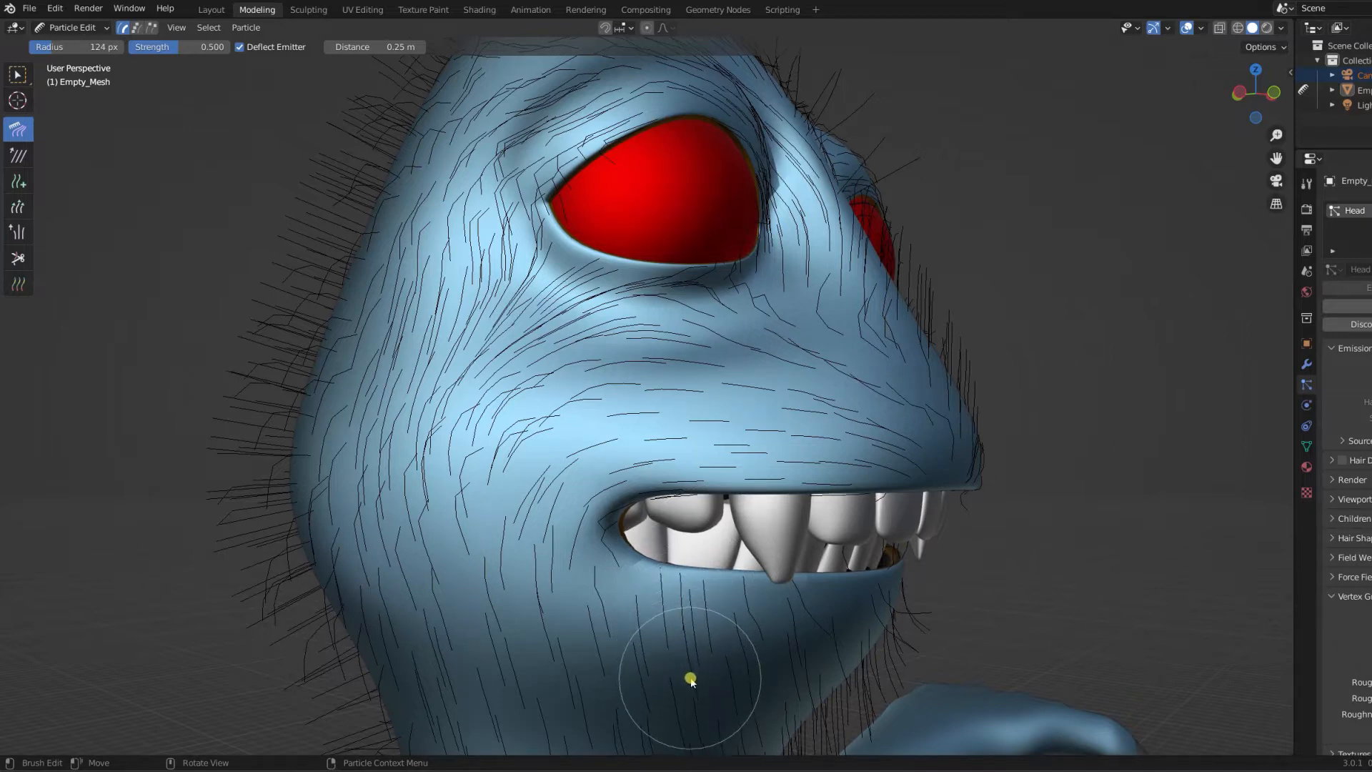
Activate the Cut brush, check the hairs around the mouth from the front, and return the mesh to Object Mode
{"action": "left_click", "coordinate": [18, 258]}
{"action": "middle_click_drag", "start_coordinate": [744, 431], "coordinate": [658, 400]}
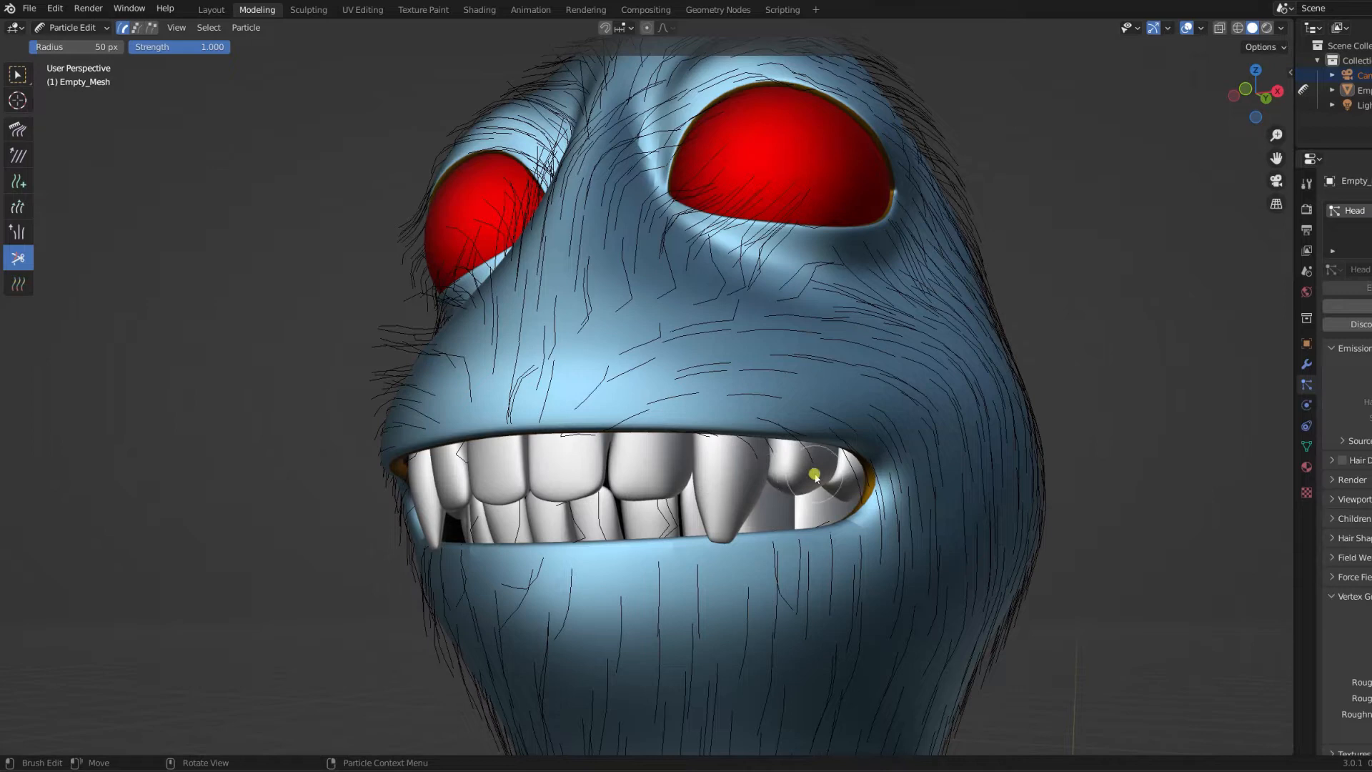
{"action": "middle_click_drag", "start_coordinate": [589, 477], "coordinate": [655, 358]}
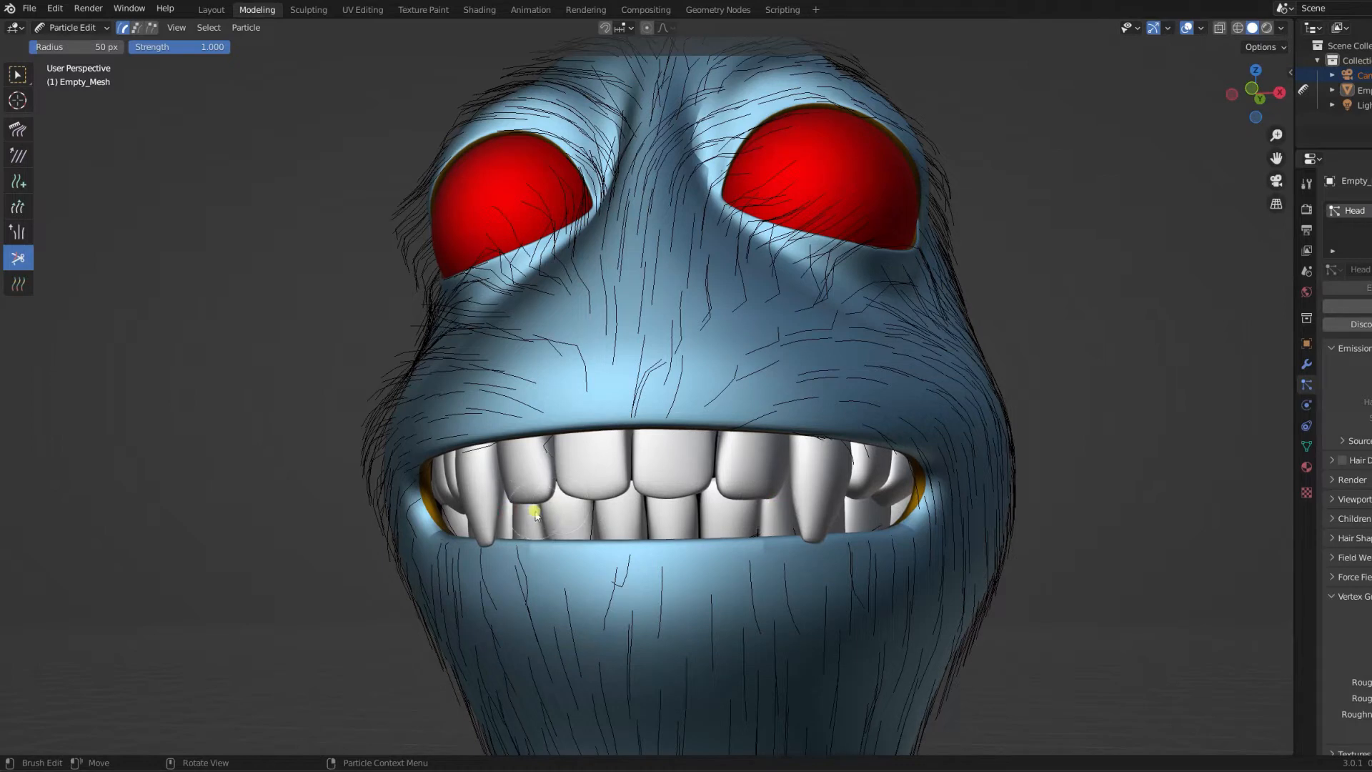
{"action": "left_click", "coordinate": [71, 27]}
{"action": "left_click", "coordinate": [68, 47]}
{"action": "middle_click_drag", "start_coordinate": [811, 281], "coordinate": [764, 320]}
{"action": "scroll", "coordinate": [793, 363], "scroll_direction": "down", "scroll_amount": 2}
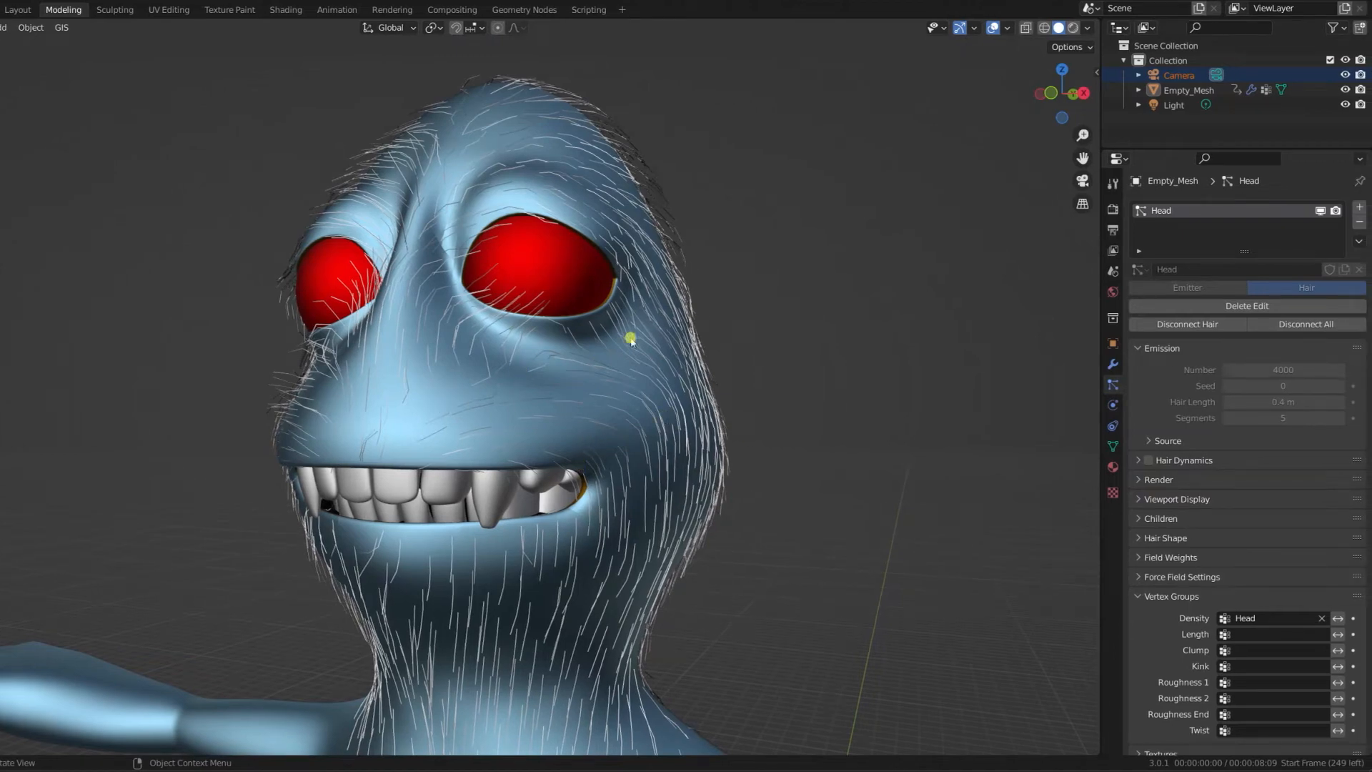
{"action": "mouse_move", "coordinate": [570, 341]}
{"action": "middle_mouse_down"}
{"action": "mouse_move", "coordinate": [474, 352]}
{"action": "mouse_move", "coordinate": [698, 355]}
{"action": "mouse_move", "coordinate": [565, 350]}
{"action": "middle_mouse_up"}
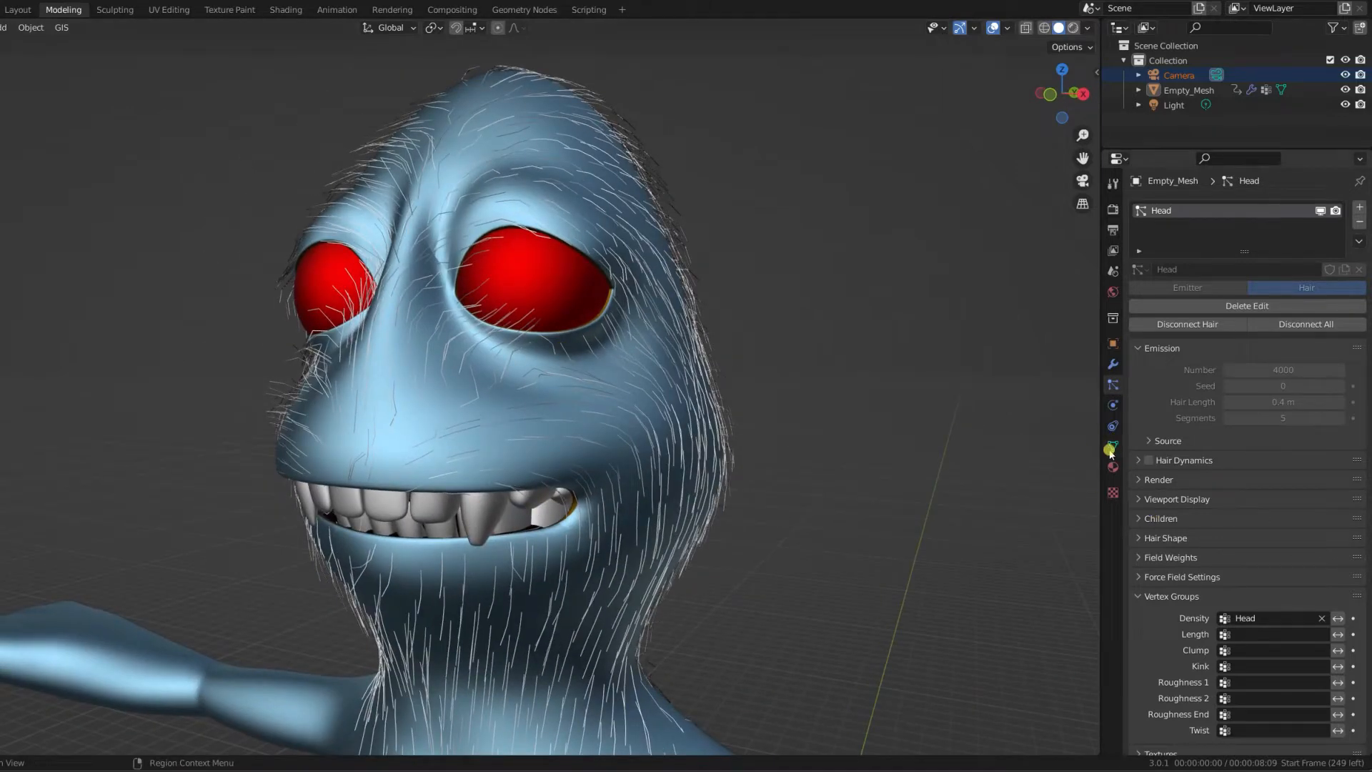
Give the Head hair system interpolated children and display the viewport in rendered shading
{"action": "scroll", "coordinate": [1207, 391], "scroll_direction": "down", "scroll_amount": 5}
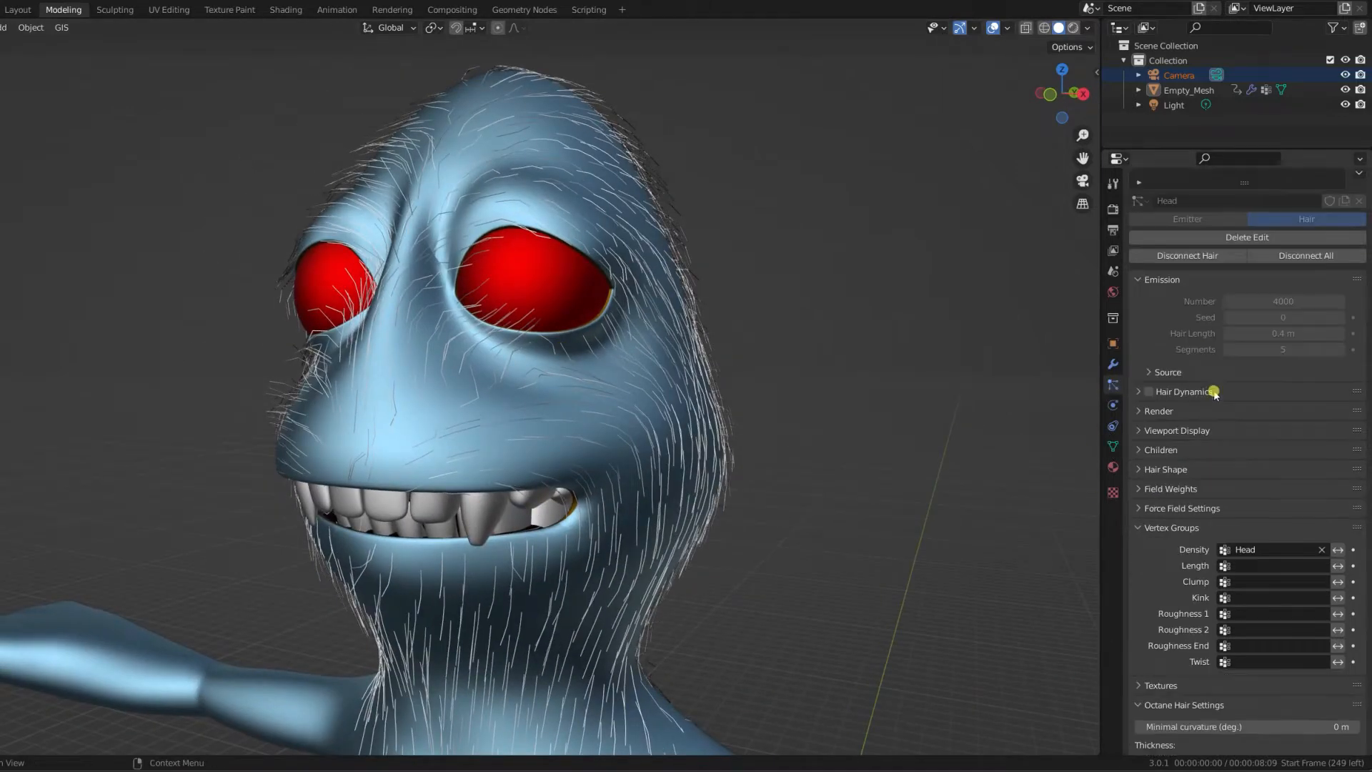
{"action": "left_click", "coordinate": [1146, 426]}
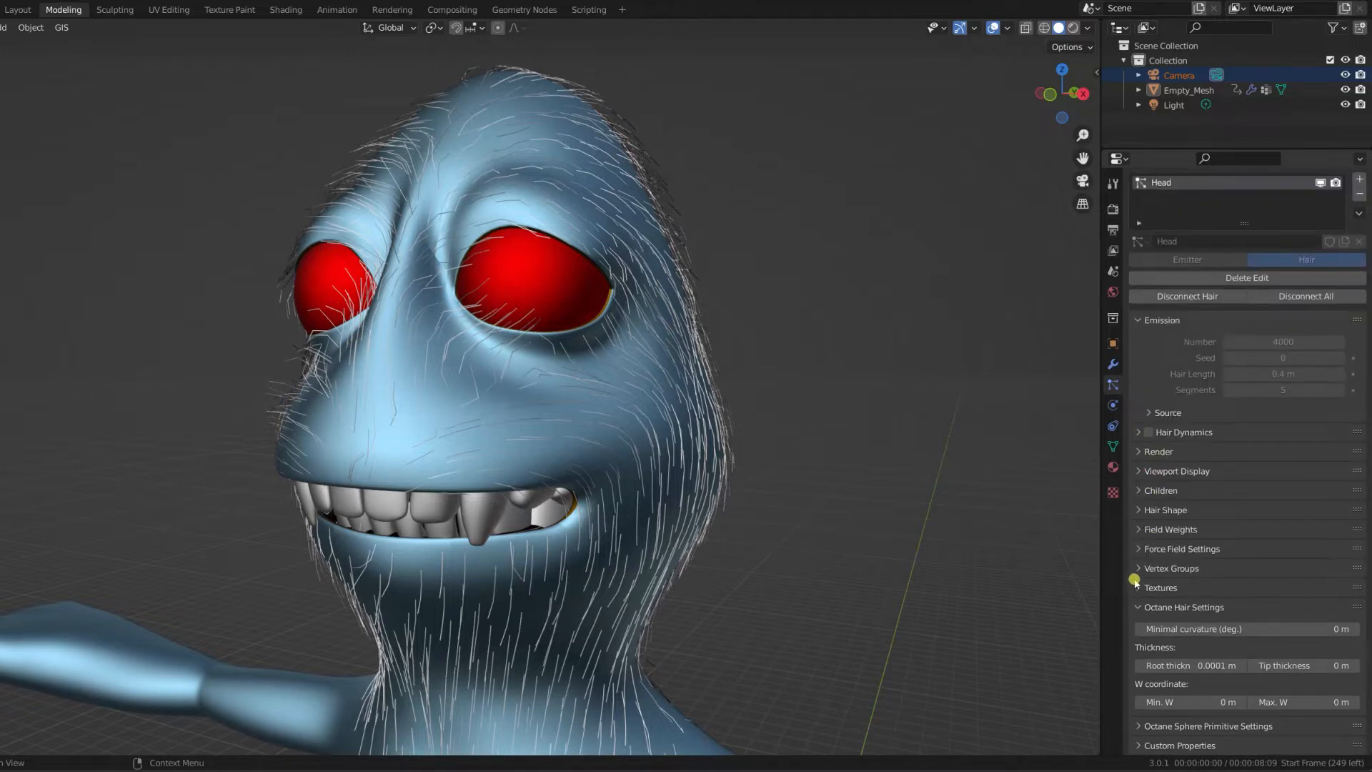
{"action": "left_click", "coordinate": [1140, 493]}
{"action": "left_click", "coordinate": [1320, 514]}
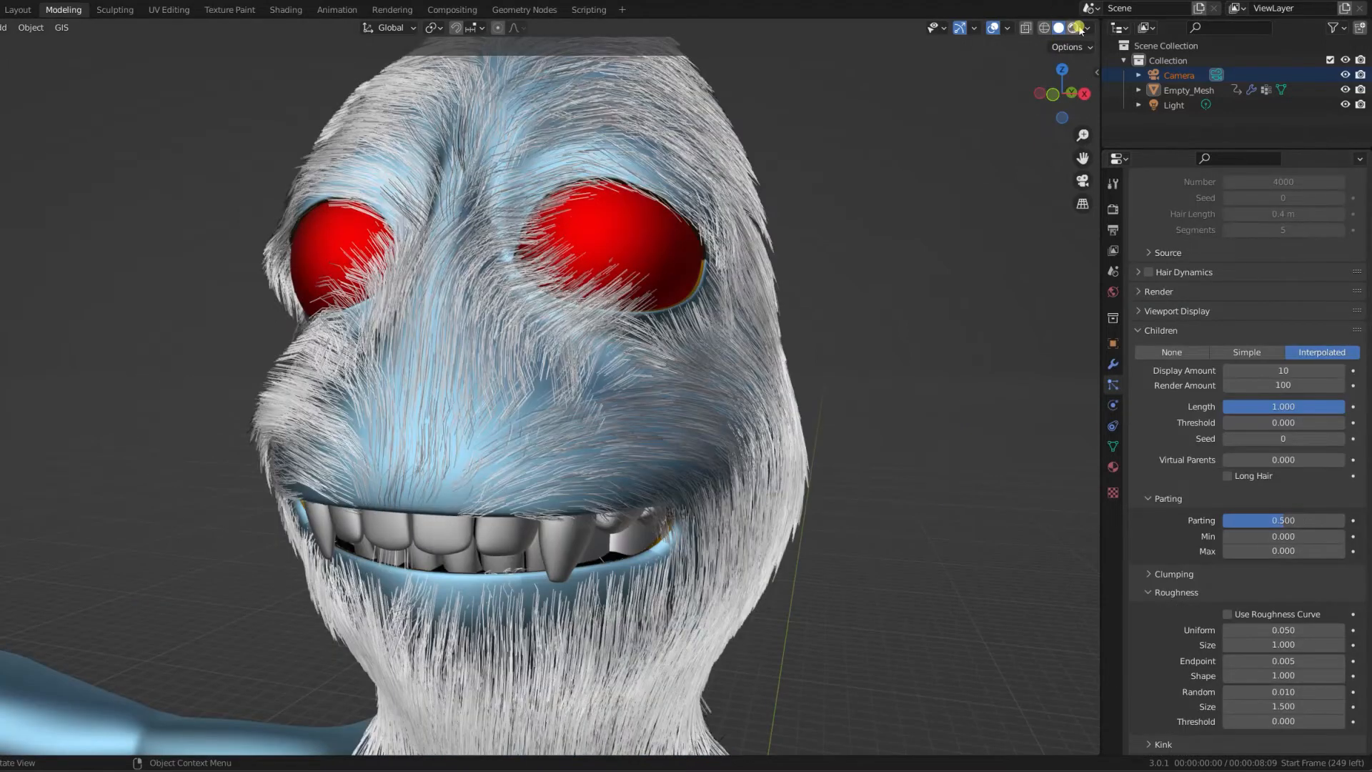
{"action": "left_click", "coordinate": [1073, 28]}
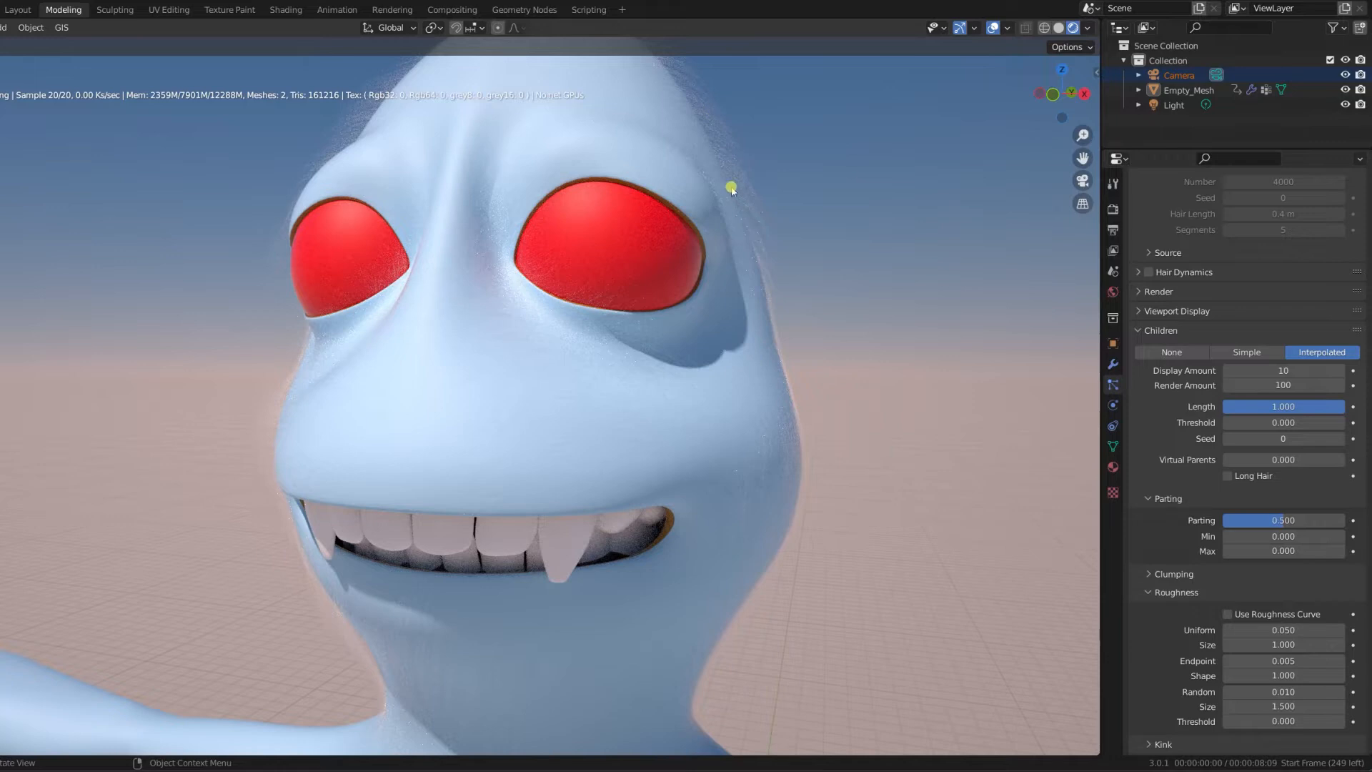
Check the hair shape settings and set the Octane root thickness of the hairs to 0.001 m
{"action": "scroll", "coordinate": [1171, 408], "scroll_direction": "down", "scroll_amount": 8}
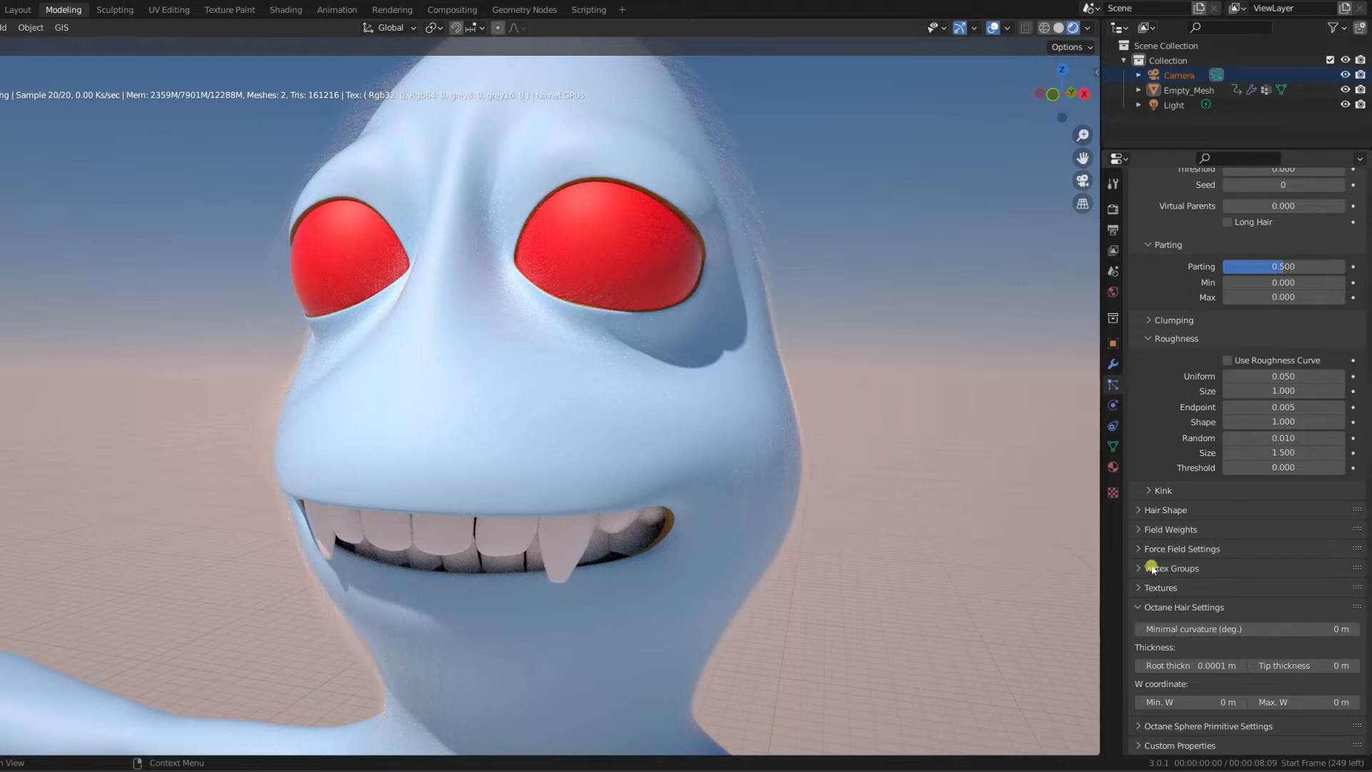
{"action": "left_click", "coordinate": [1139, 511]}
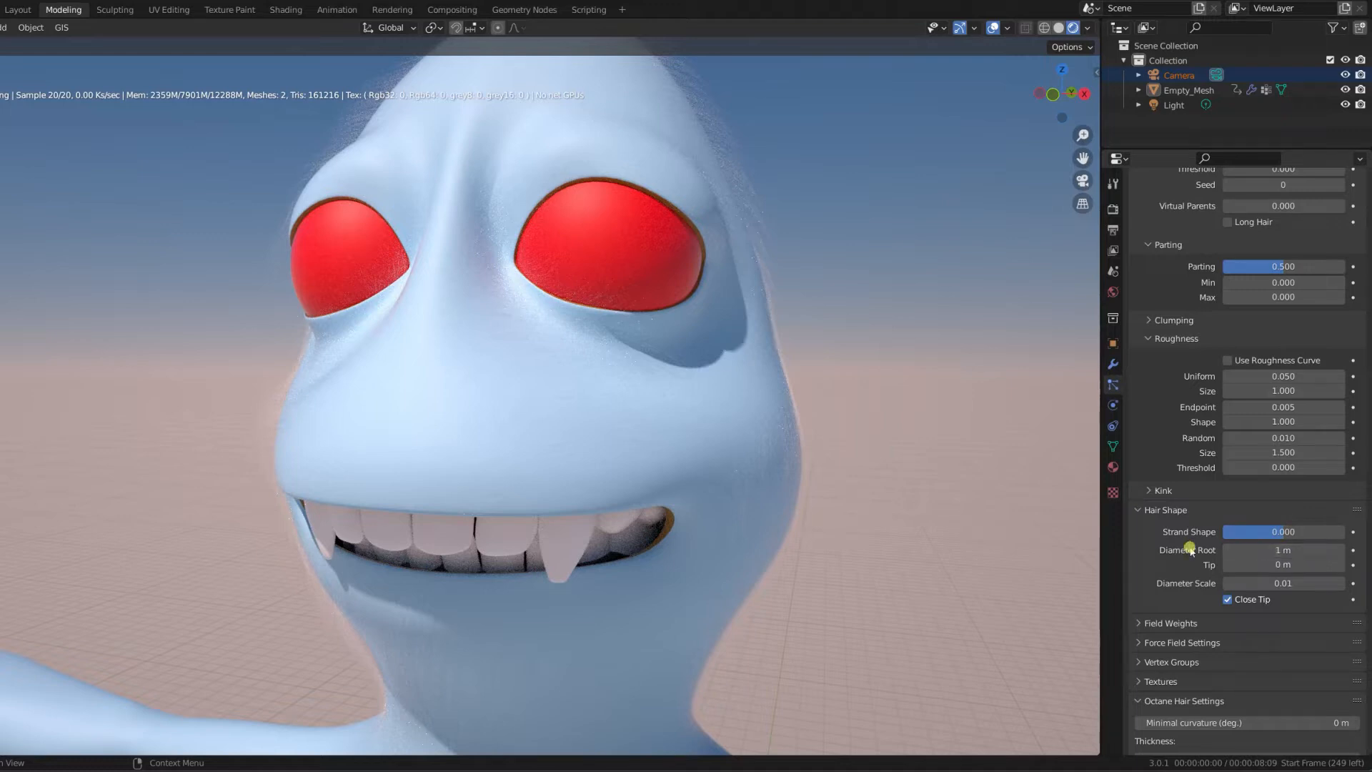
{"action": "left_click", "coordinate": [1137, 512]}
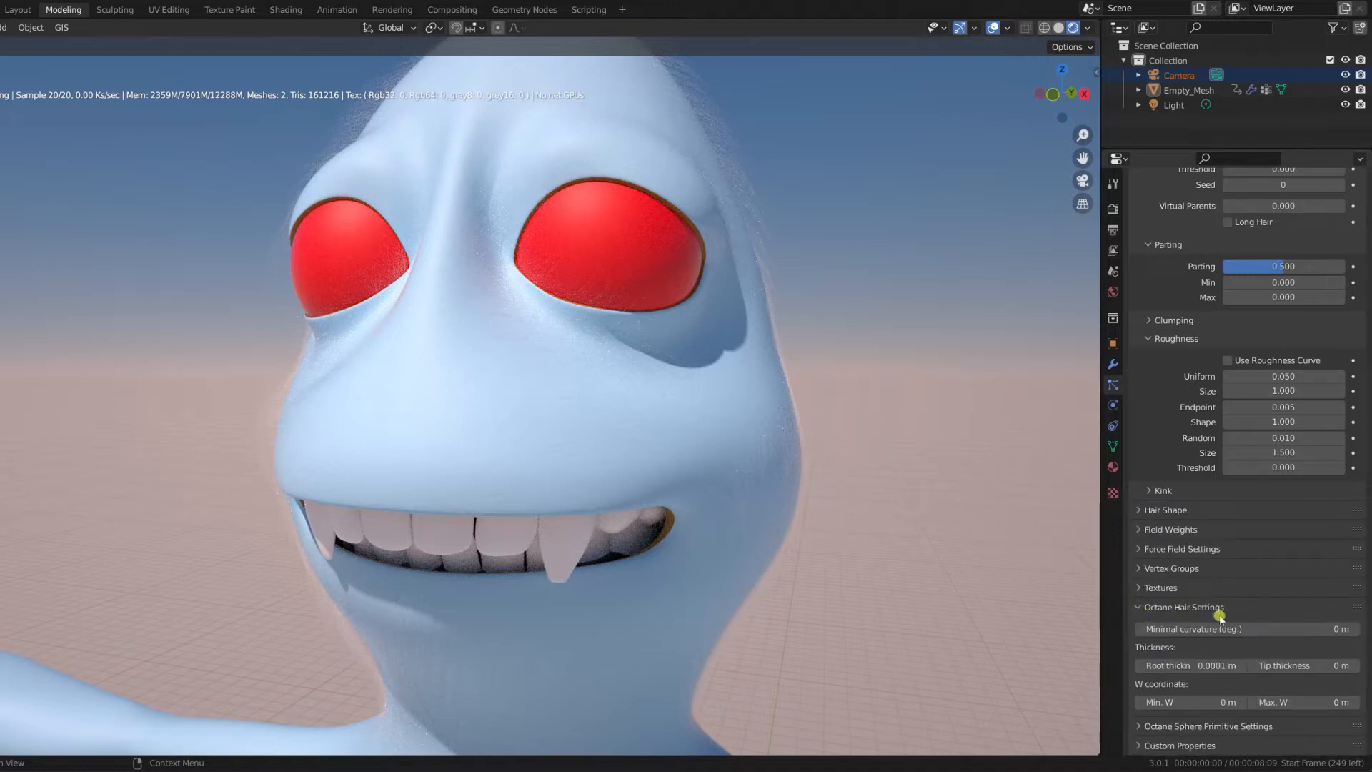
{"action": "left_click", "coordinate": [1195, 663]}
{"action": "left_click", "coordinate": [1151, 665]}
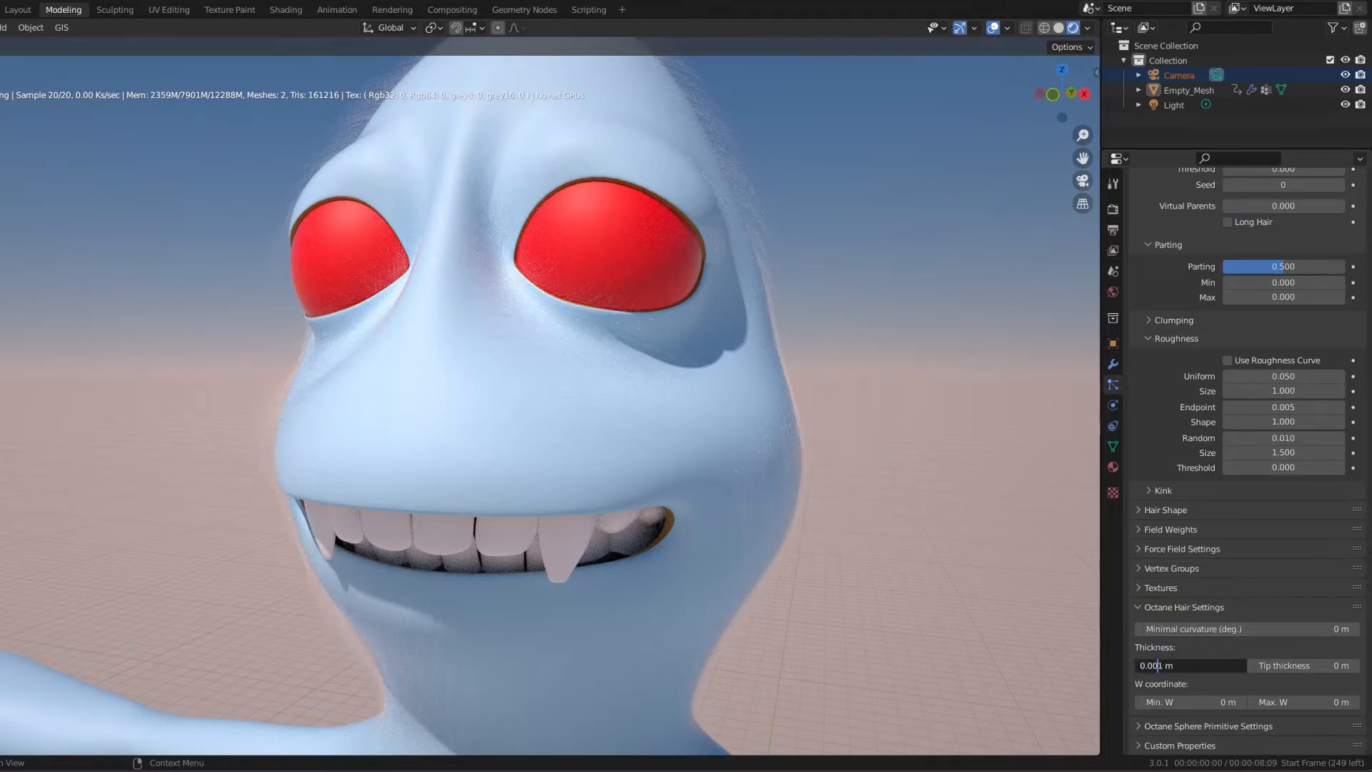
{"action": "key", "text": "Return"}
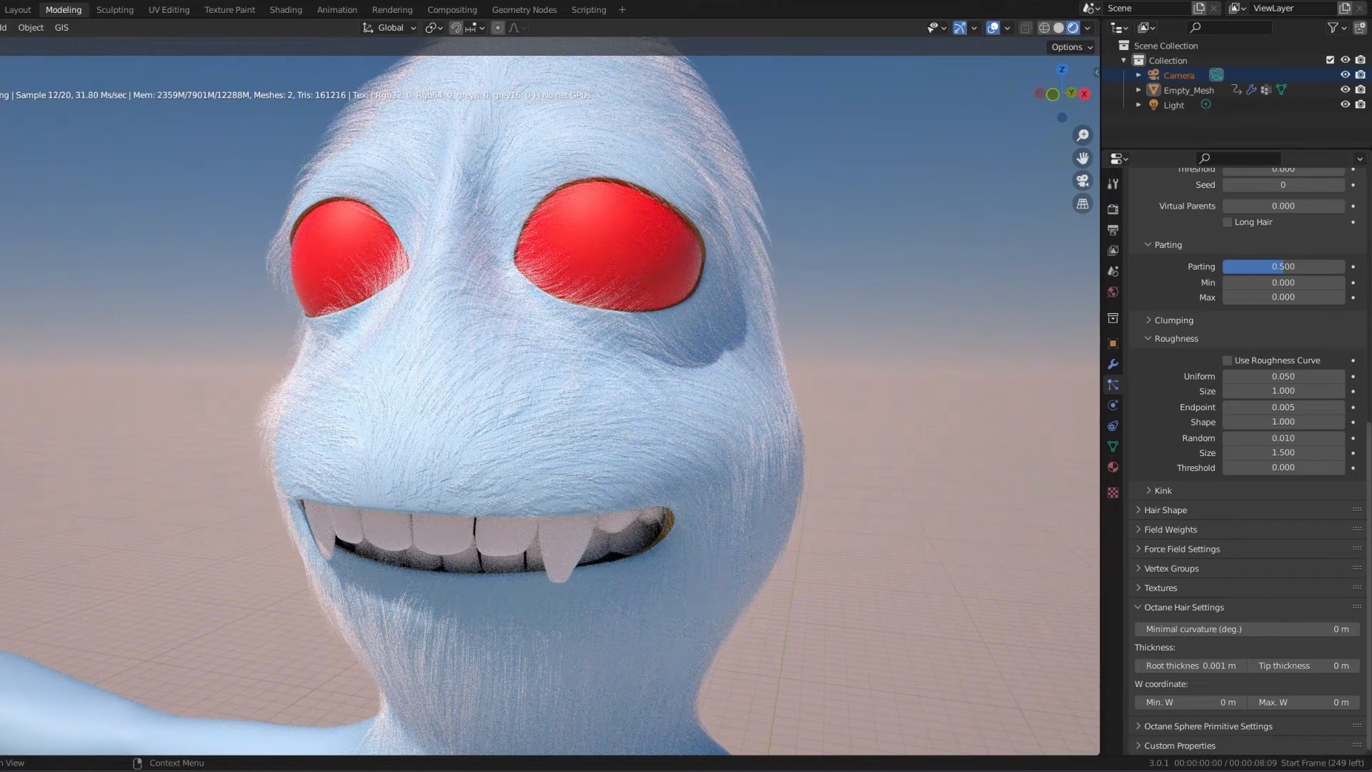
Set the Octane hair root thickness to 0.002 m and the maximum W coordinate to 0.5 m
{"action": "left_click", "coordinate": [1164, 664]}
{"action": "left_click", "coordinate": [1164, 661]}
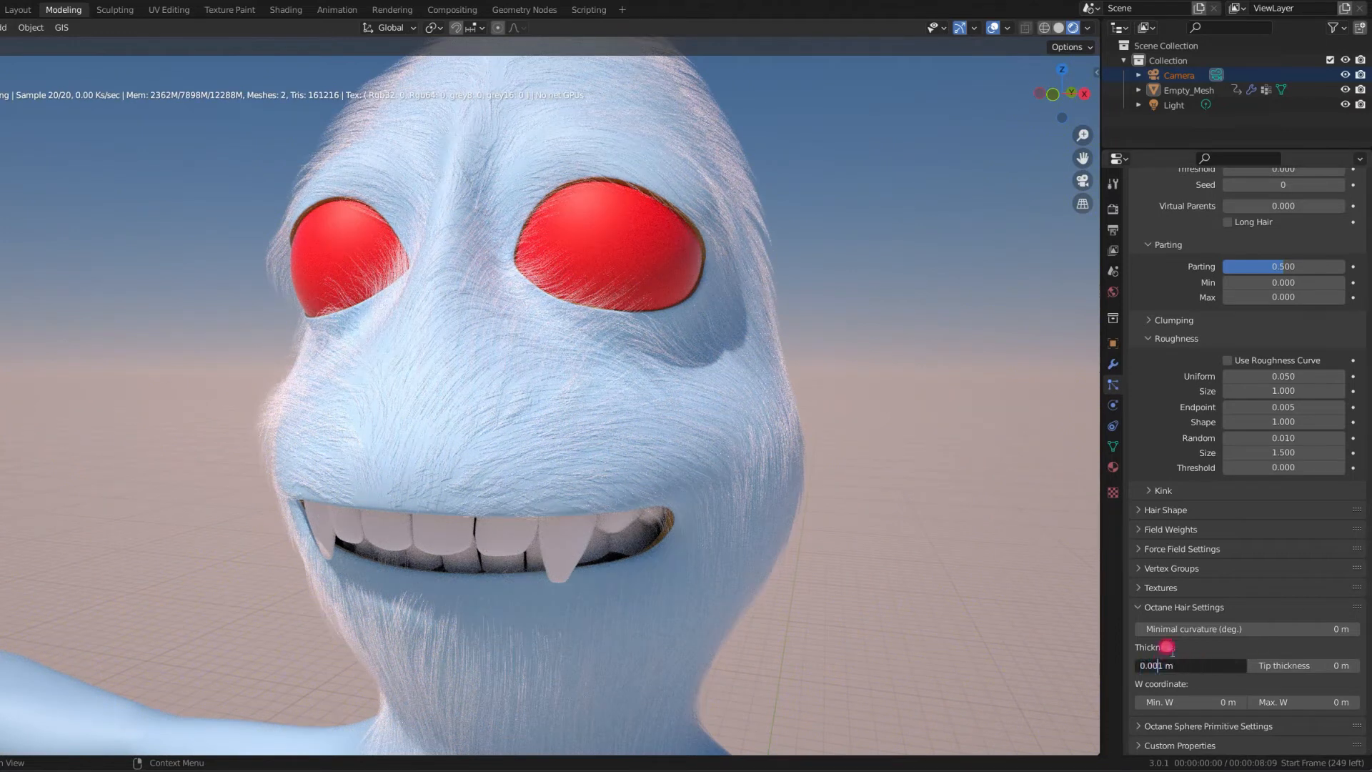
{"action": "type", "text": "2"}
{"action": "key", "text": "Return"}
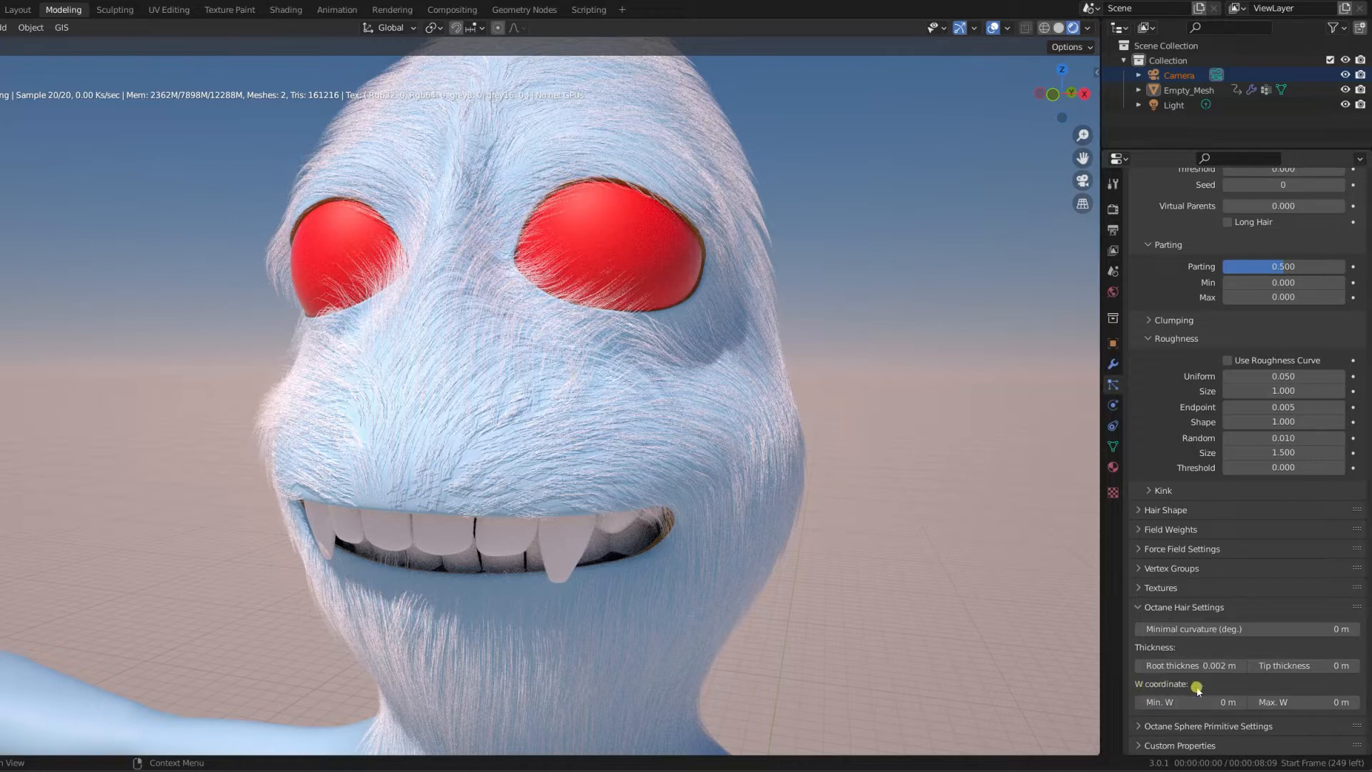
{"action": "left_click", "coordinate": [1300, 700]}
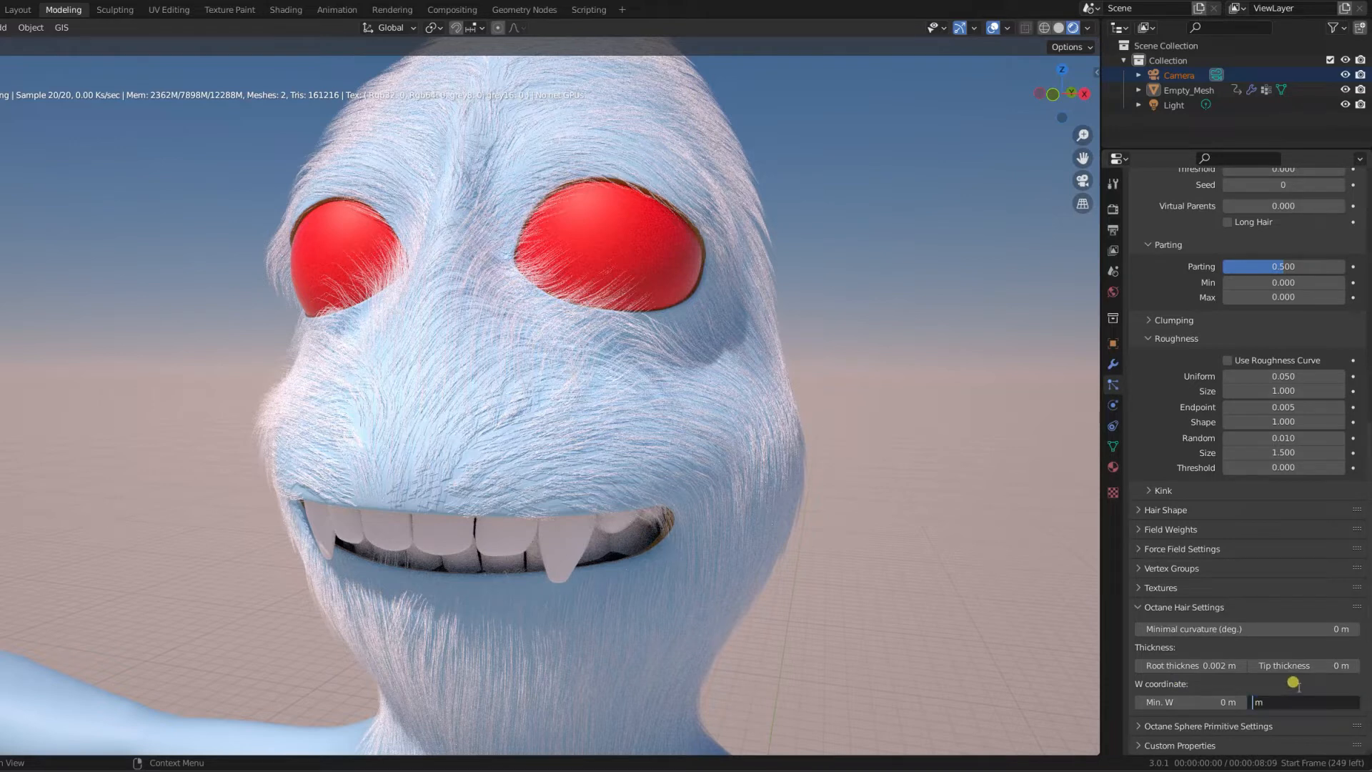
{"action": "type", "text": ".5"}
{"action": "key", "text": "Return"}
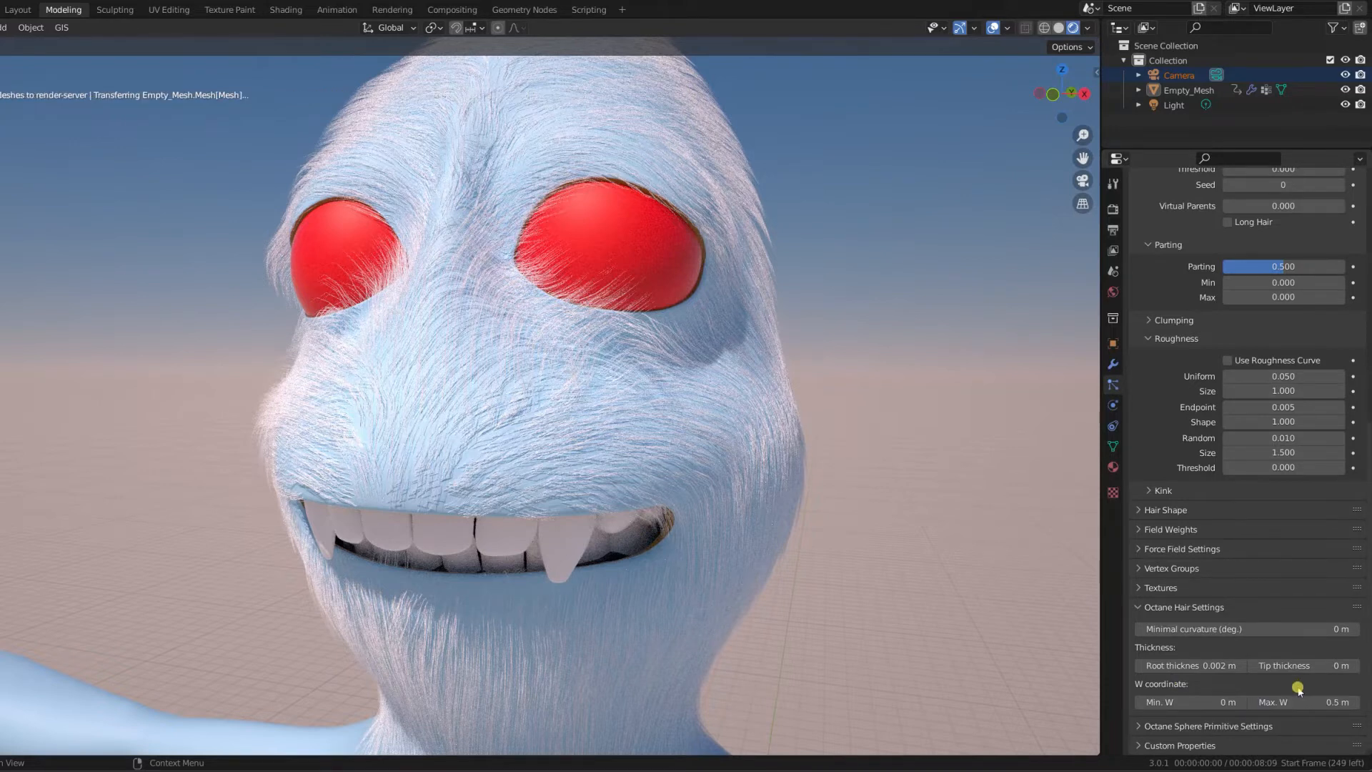
{"action": "middle_click_drag", "start_coordinate": [681, 382], "coordinate": [643, 386]}
{"action": "scroll", "coordinate": [1295, 511], "scroll_direction": "up", "scroll_amount": 8}
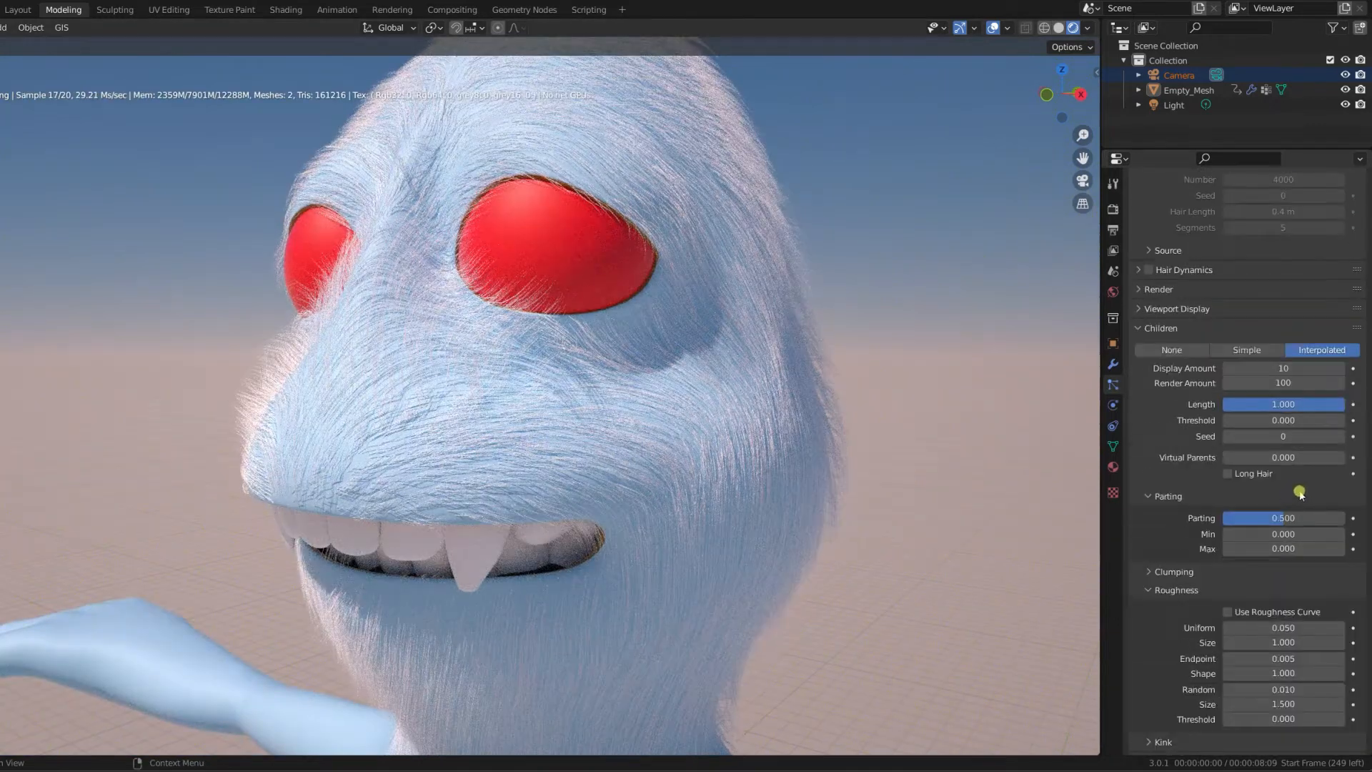
{"action": "scroll", "coordinate": [1299, 493], "scroll_direction": "up", "scroll_amount": 5}
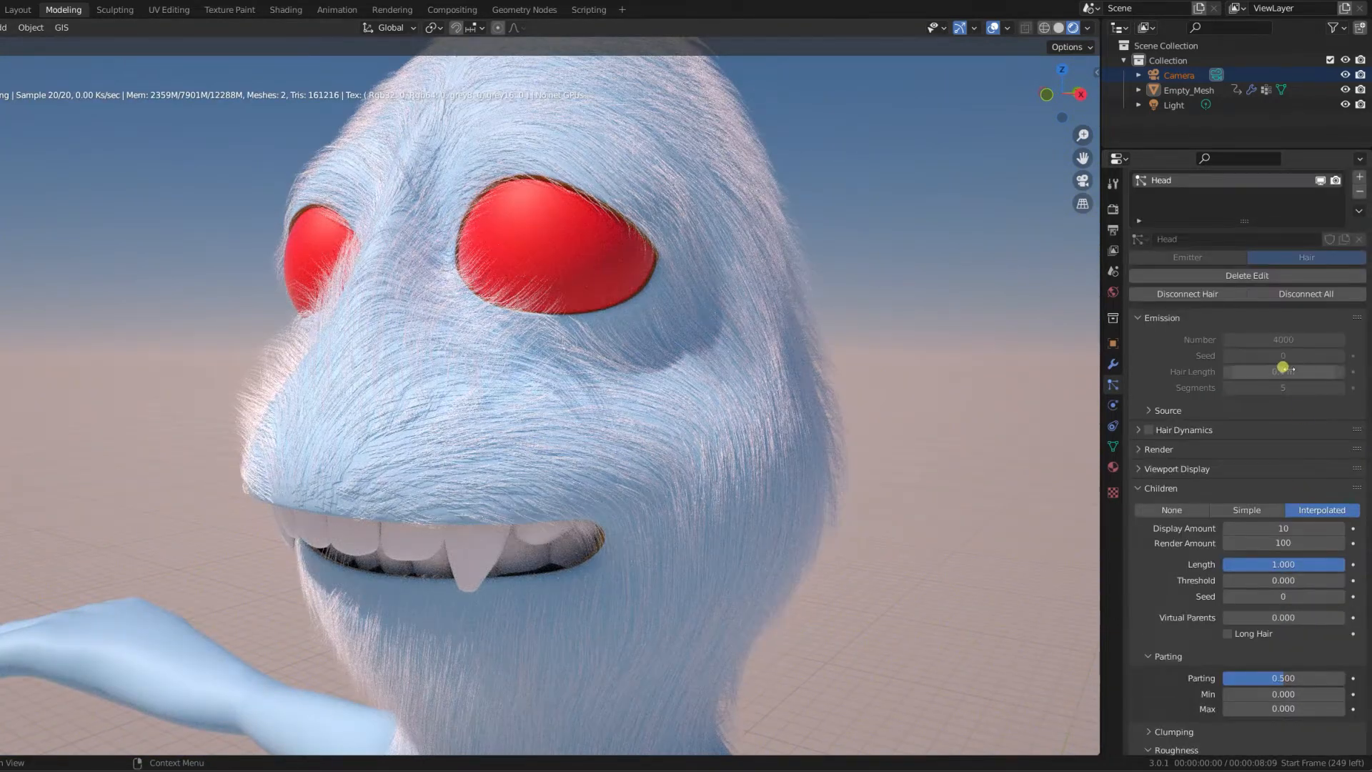
{"action": "scroll", "coordinate": [1251, 526], "scroll_direction": "down", "scroll_amount": 12}
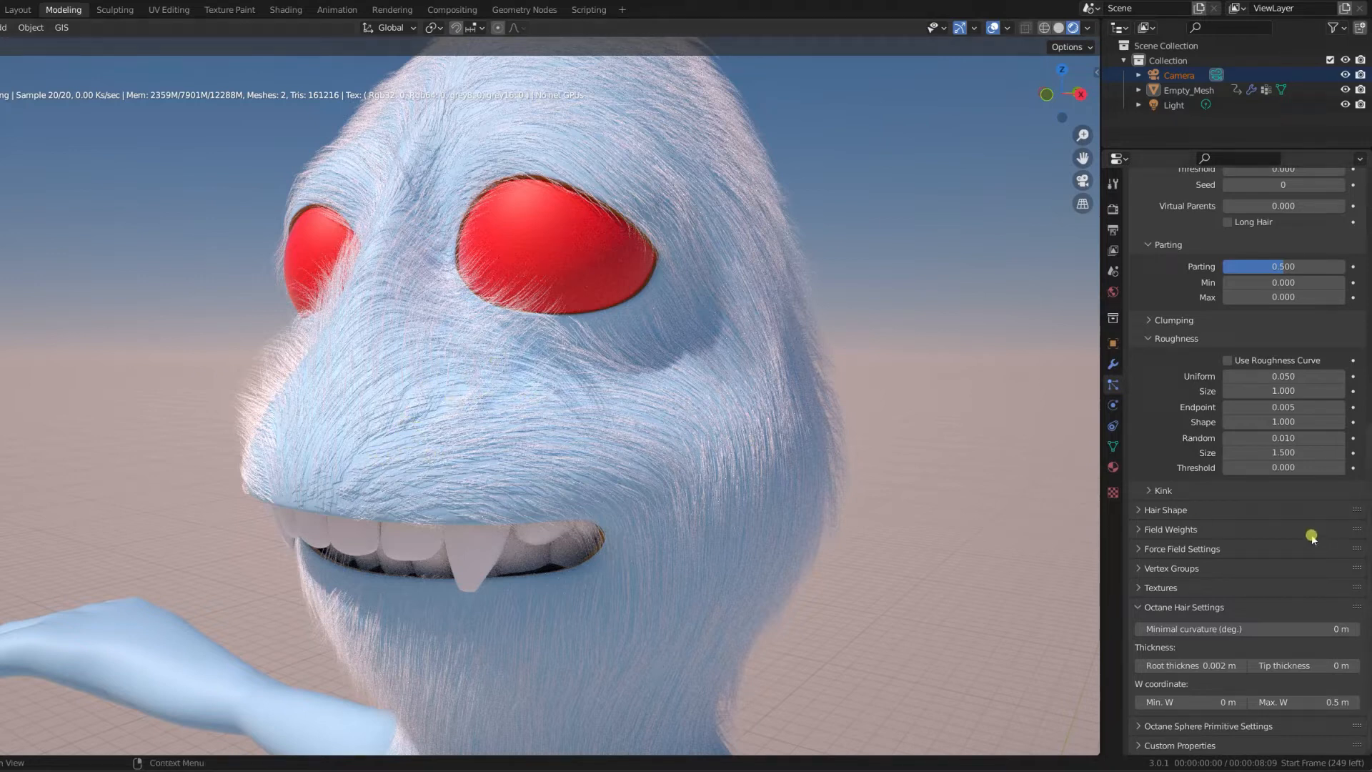
Add a material slot with a new material named Skin_Hair and set its surface to Hair material
{"action": "left_click", "coordinate": [1112, 467]}
{"action": "left_click", "coordinate": [1360, 207]}
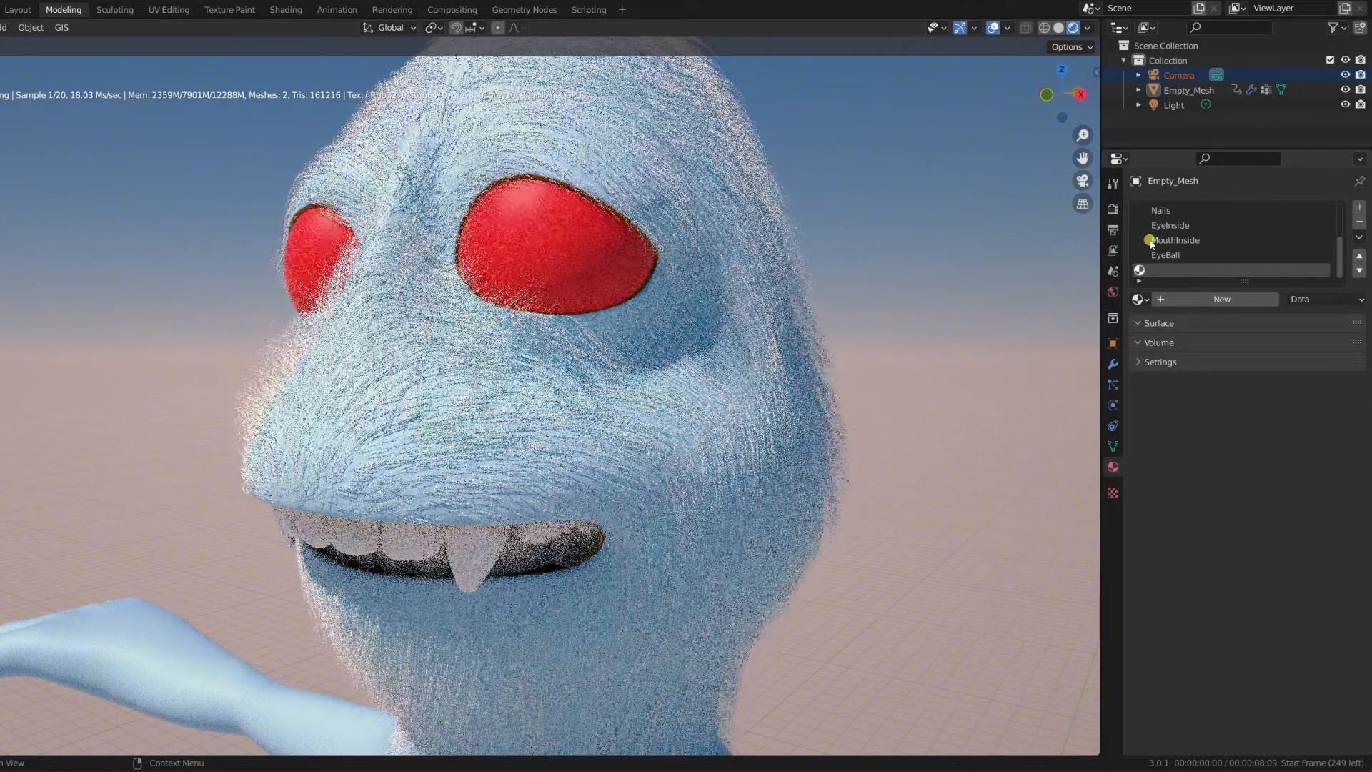
{"action": "left_click", "coordinate": [1163, 303]}
{"action": "double_click", "coordinate": [1189, 297]}
{"action": "type", "text": "Hair"}
{"action": "key", "text": "Home"}
{"action": "type", "text": "Skin_"}
{"action": "key", "text": "Return"}
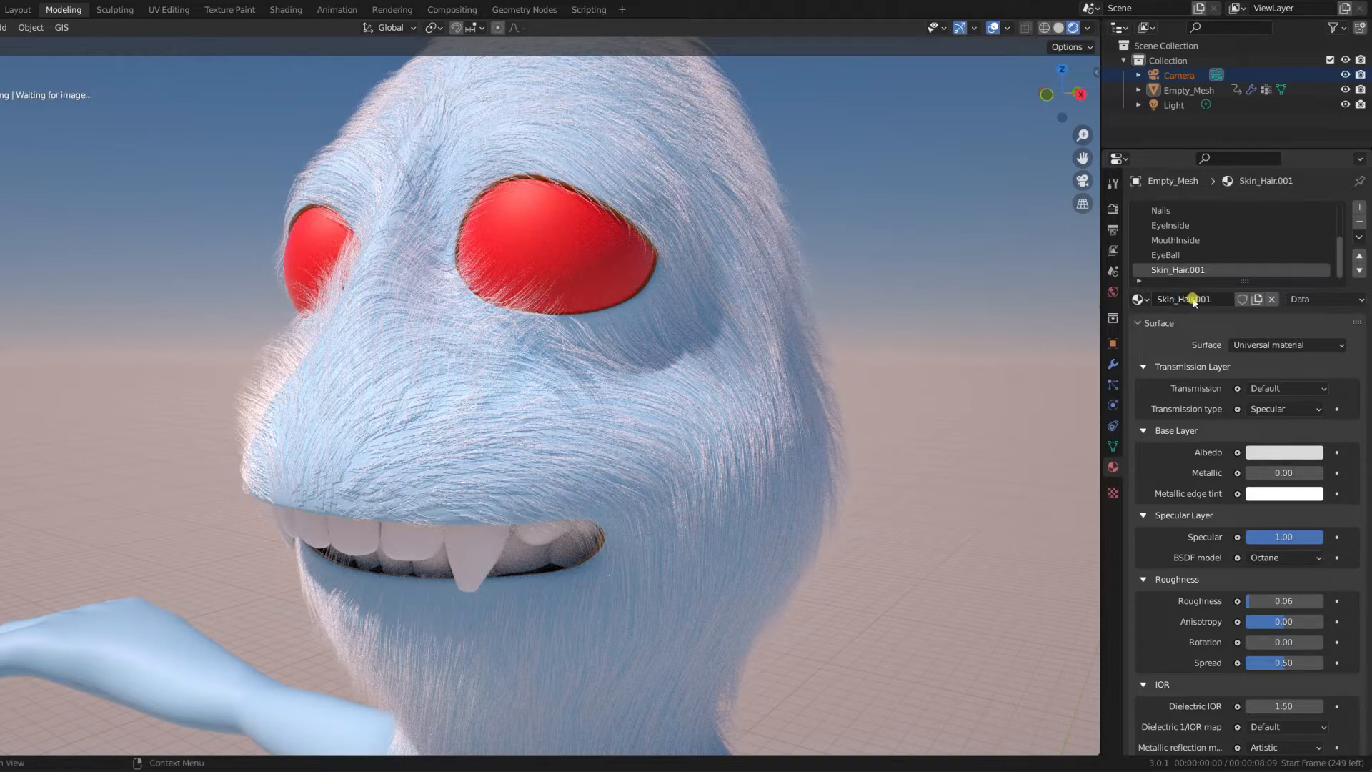
{"action": "left_click", "coordinate": [1307, 344]}
{"action": "left_click", "coordinate": [1201, 449]}
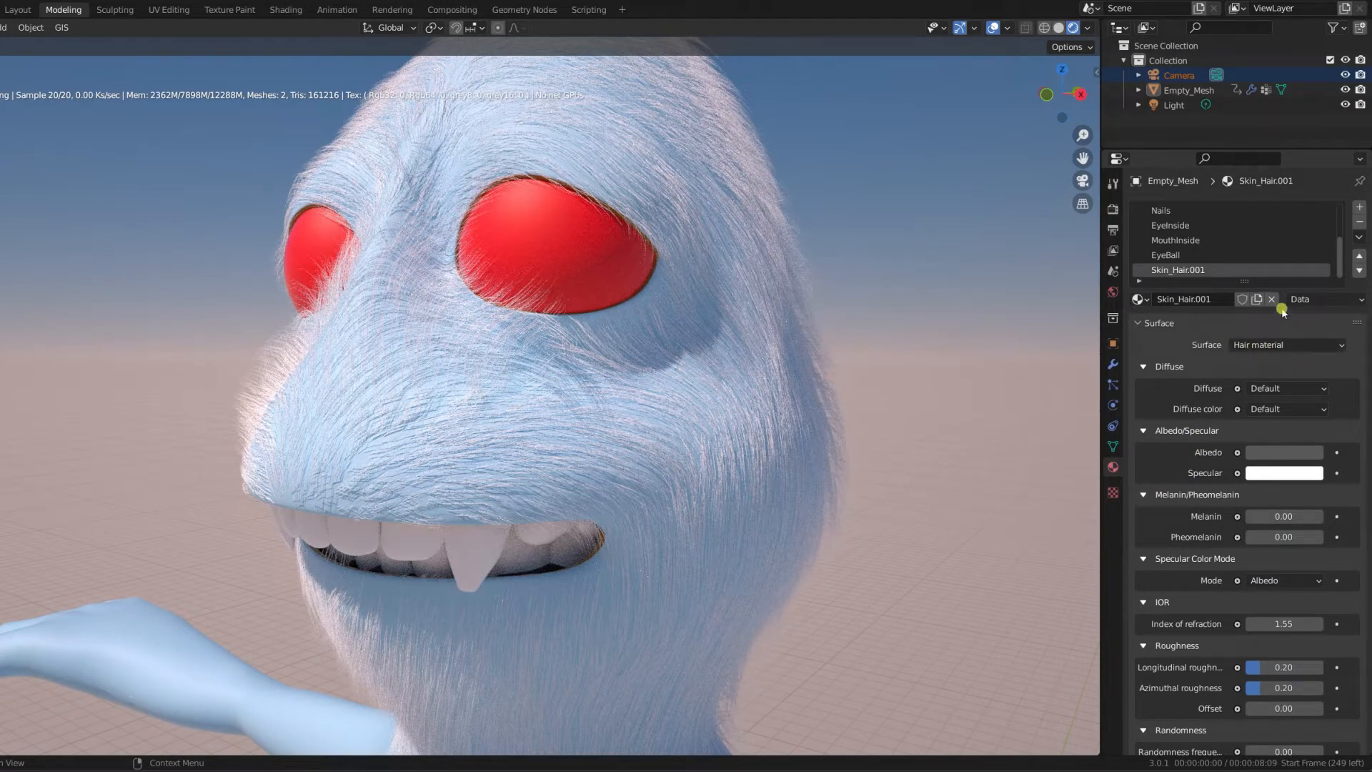
Assign the Skin_Hair.001 material to the Head hair particle system in its render settings
{"action": "left_click", "coordinate": [1113, 385]}
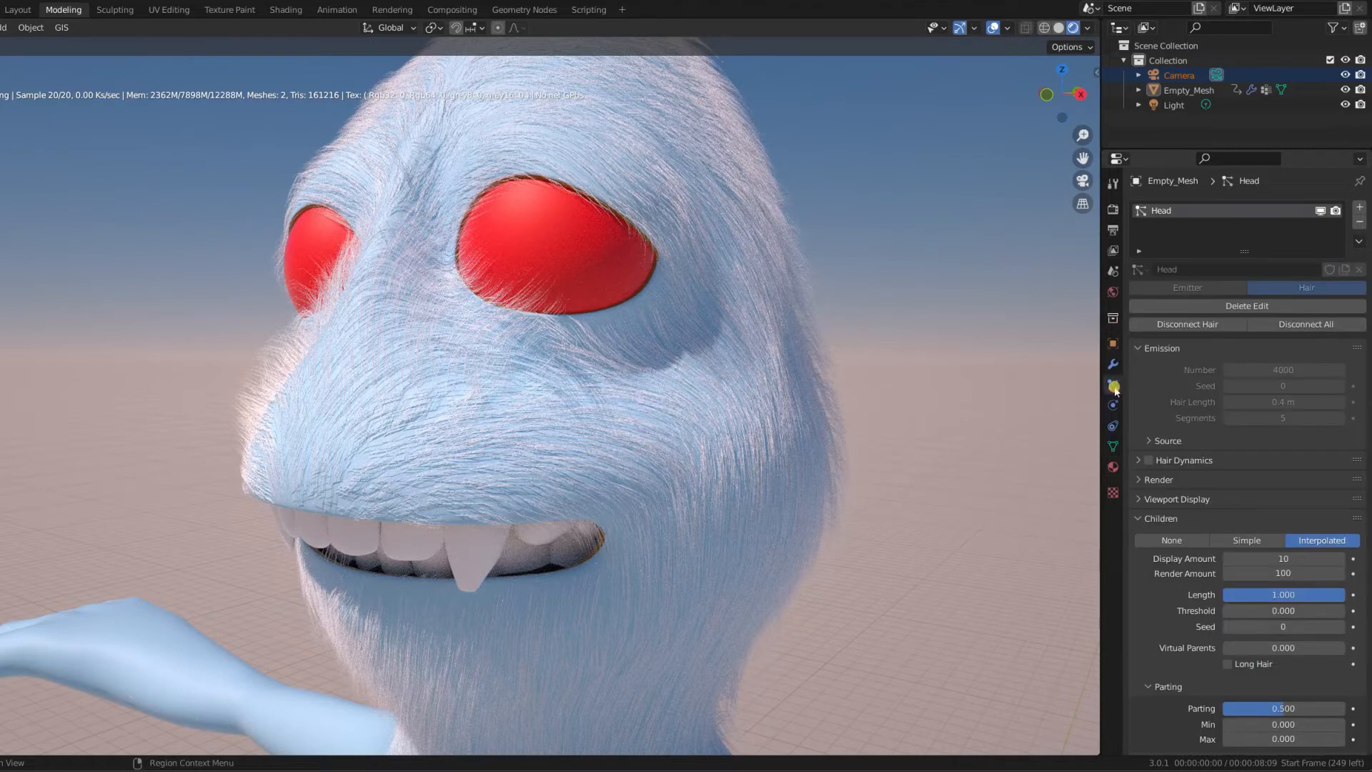
{"action": "left_click", "coordinate": [1171, 215]}
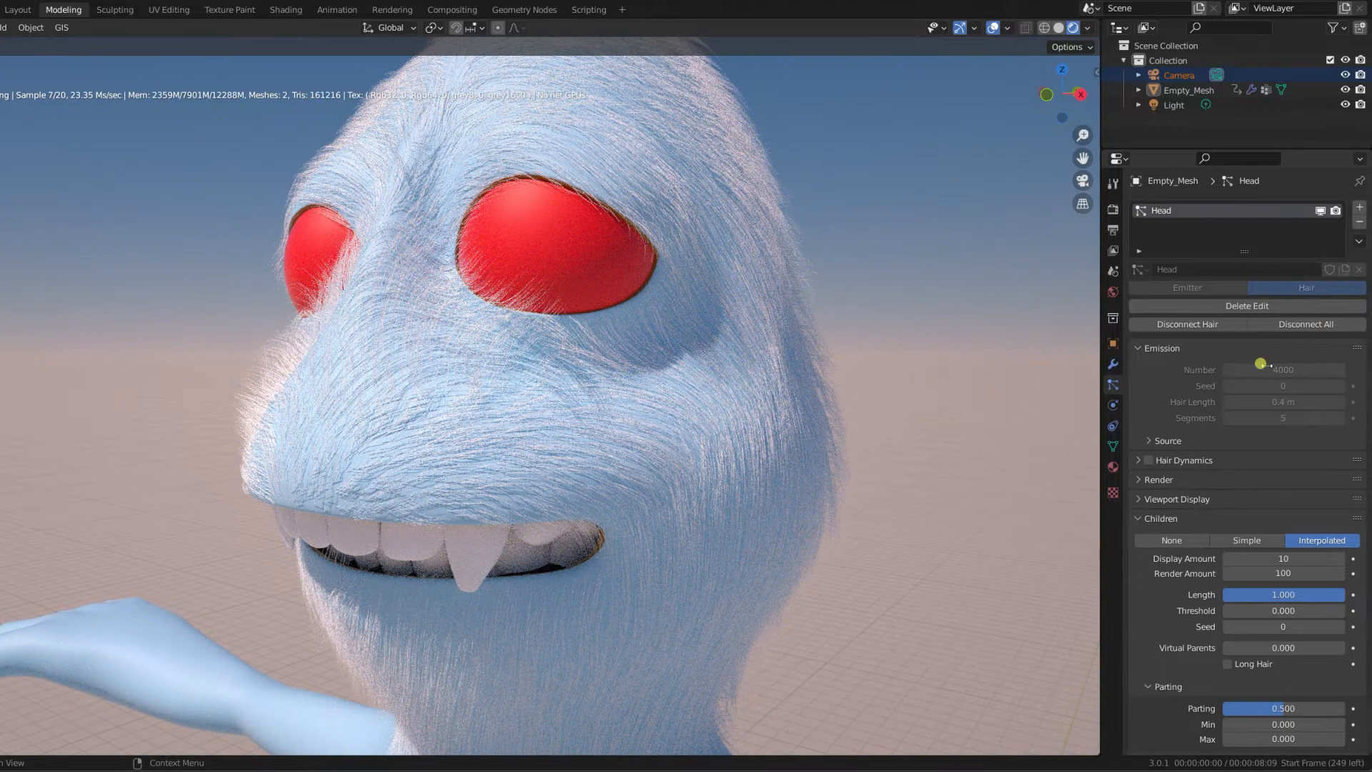
{"action": "left_click", "coordinate": [1139, 518]}
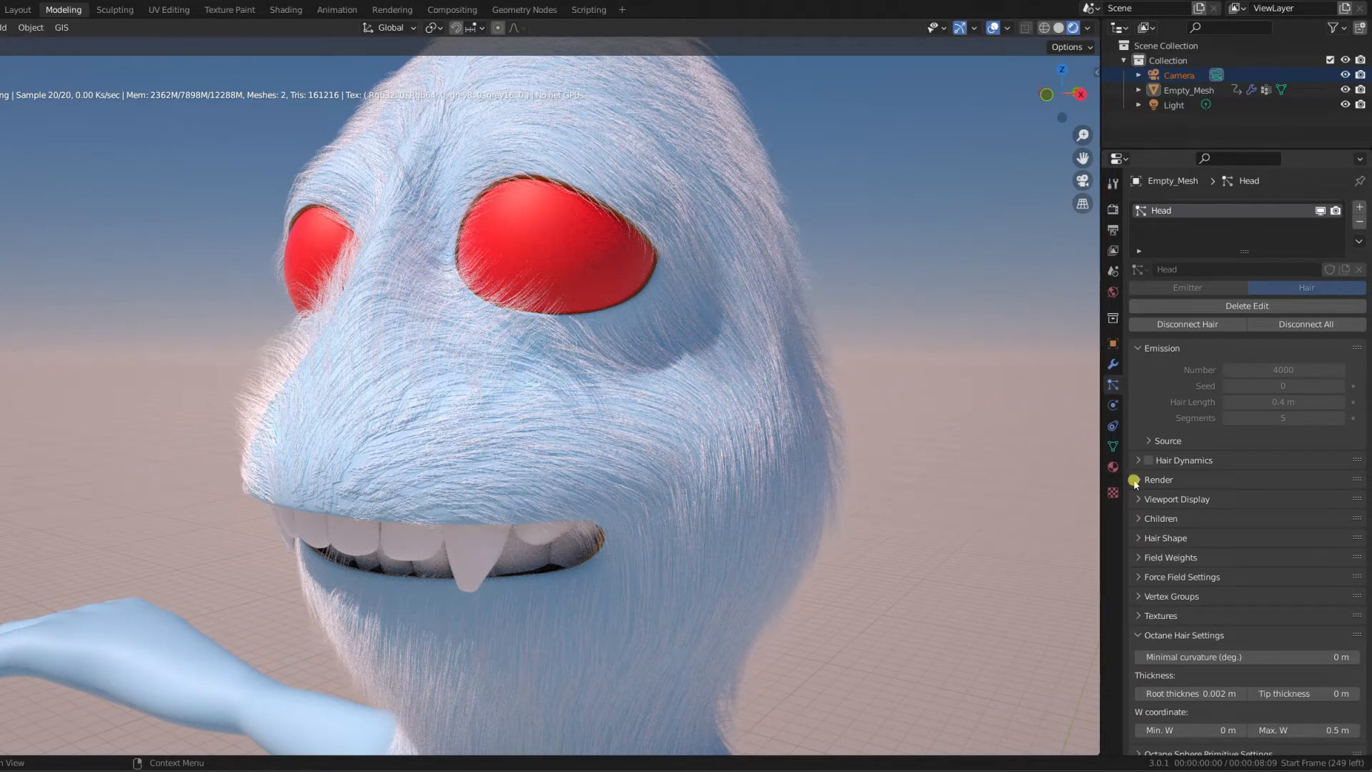
{"action": "left_click", "coordinate": [1136, 480]}
{"action": "left_click", "coordinate": [1264, 519]}
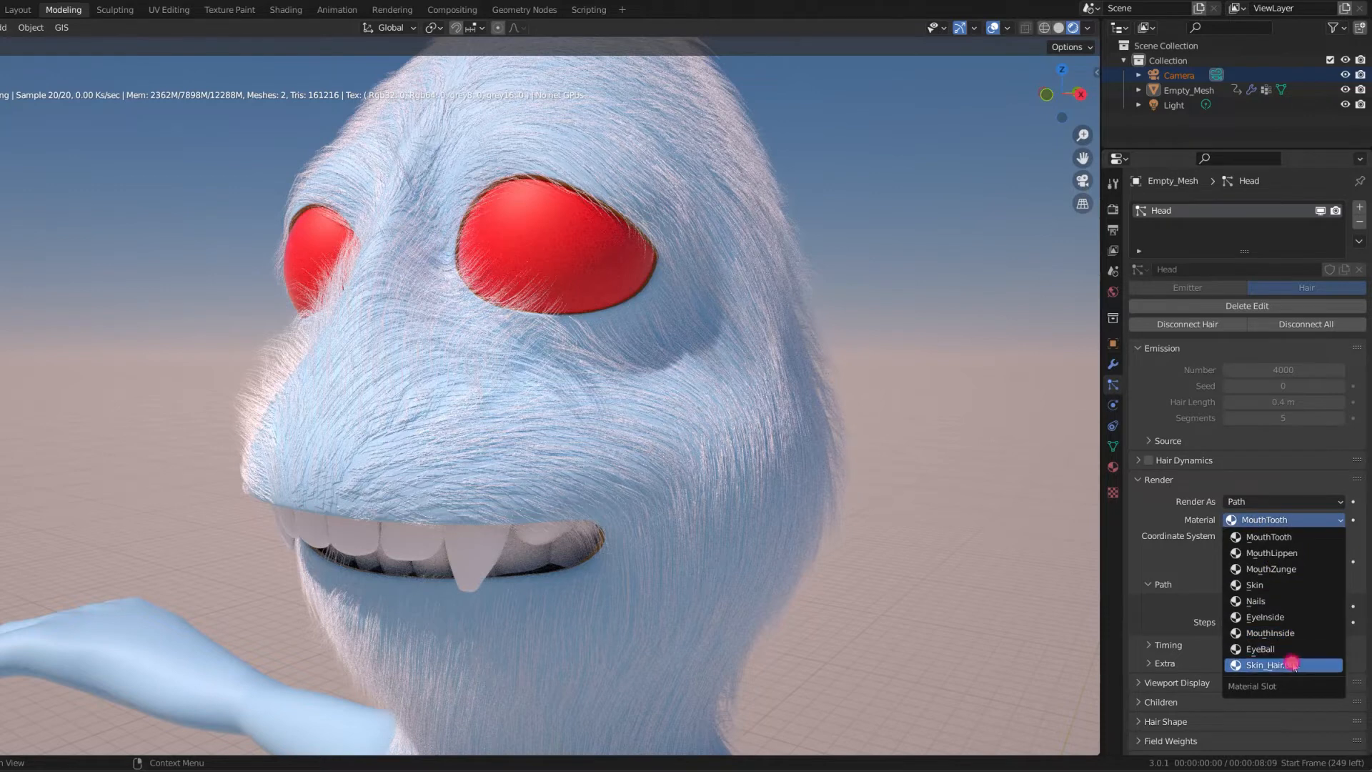
{"action": "left_click", "coordinate": [1295, 664]}
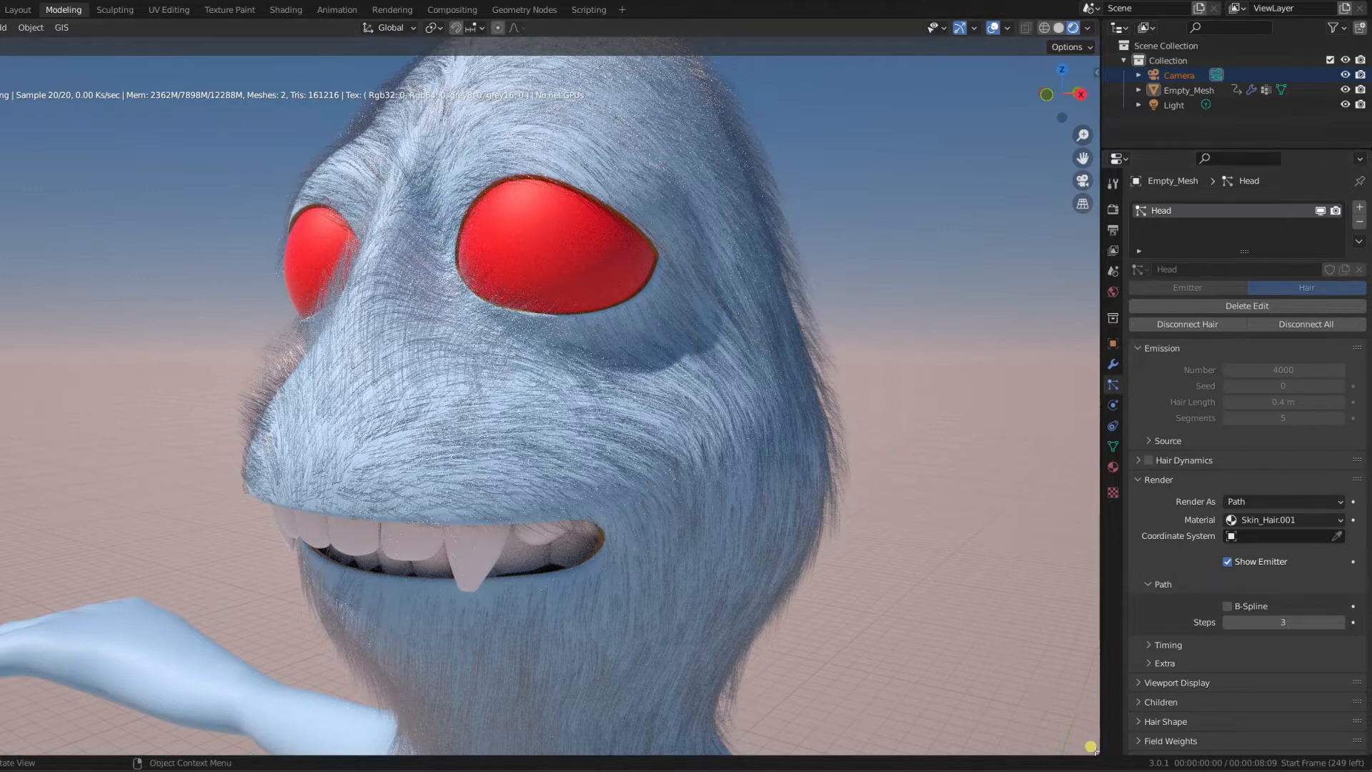
Split the viewport in two, turn the new area into a Shader Editor, and select the Hair material node
{"action": "left_click_drag", "start_coordinate": [1090, 745], "coordinate": [553, 733]}
{"action": "left_click", "coordinate": [571, 28]}
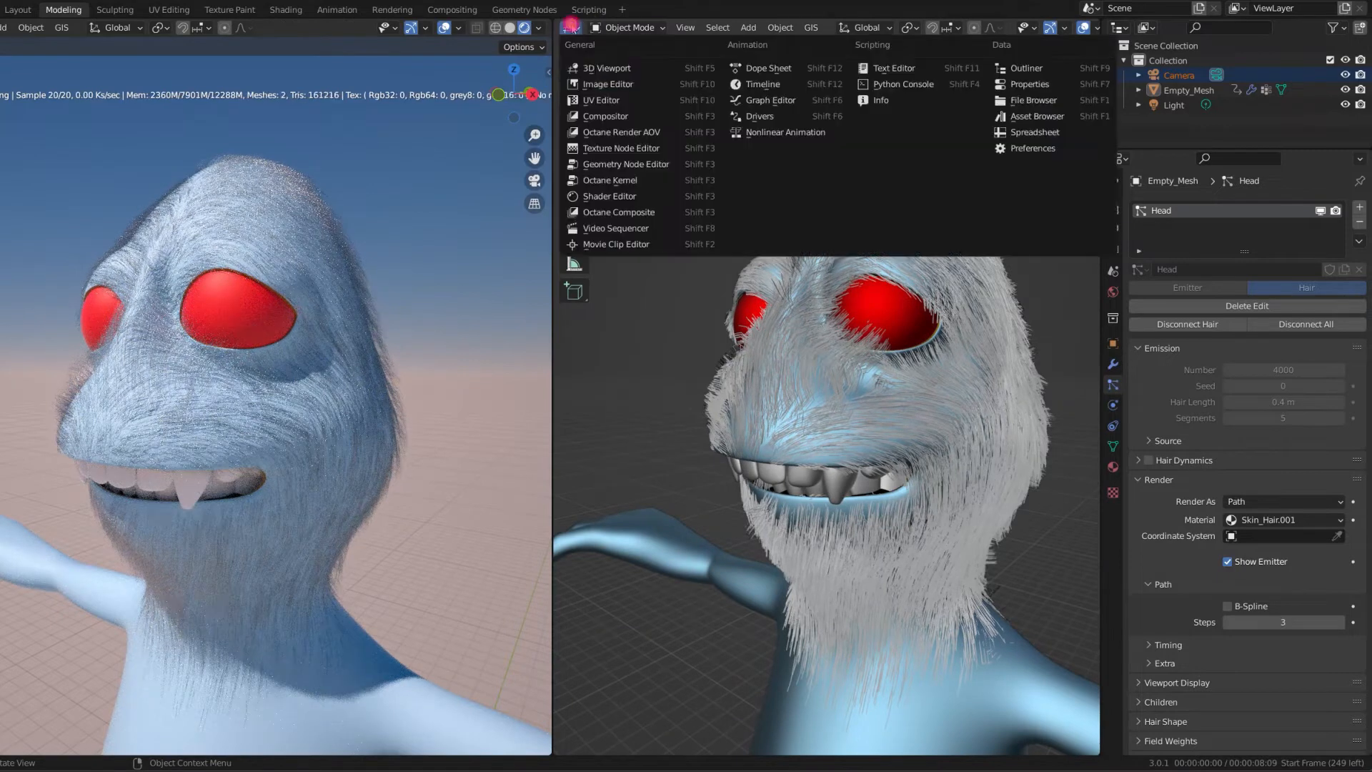
{"action": "left_click", "coordinate": [605, 197]}
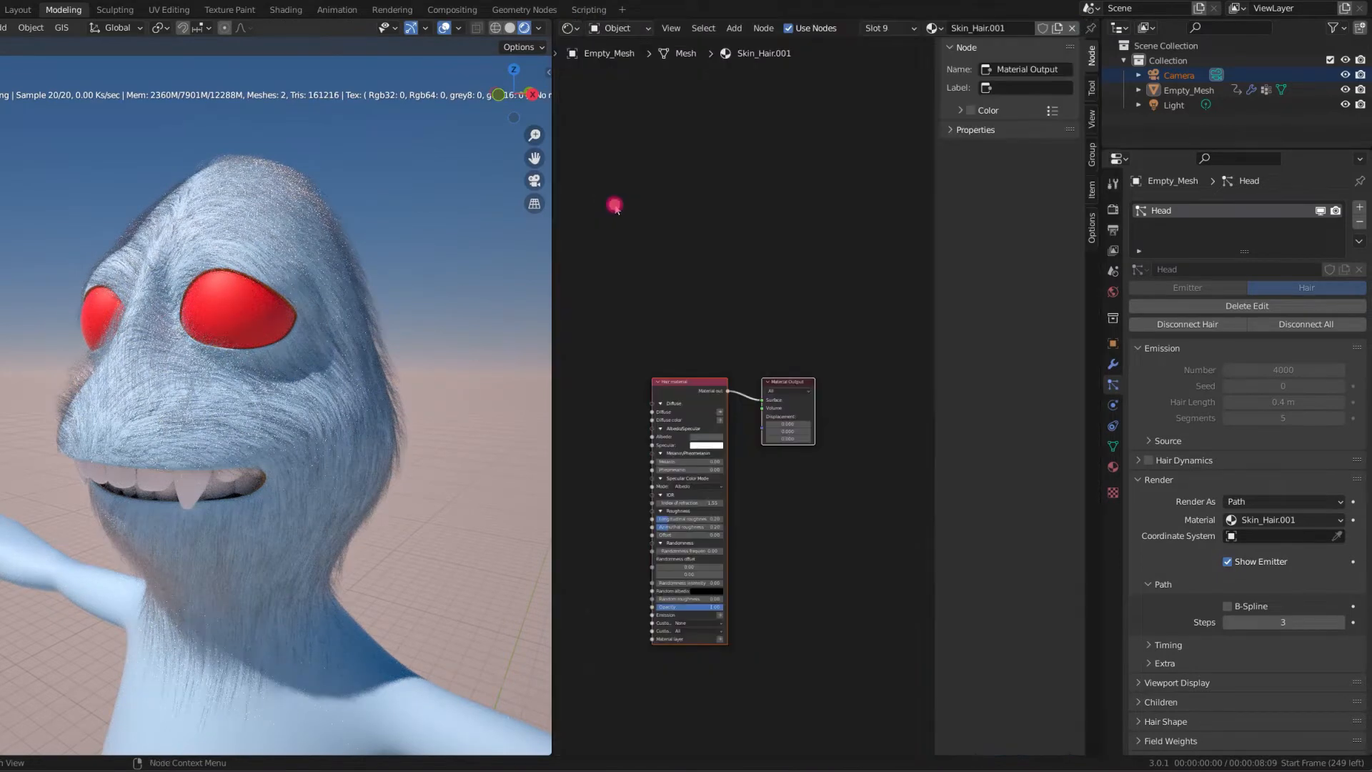
{"action": "scroll", "coordinate": [744, 438], "scroll_direction": "up", "scroll_amount": 2}
{"action": "left_click", "coordinate": [648, 375]}
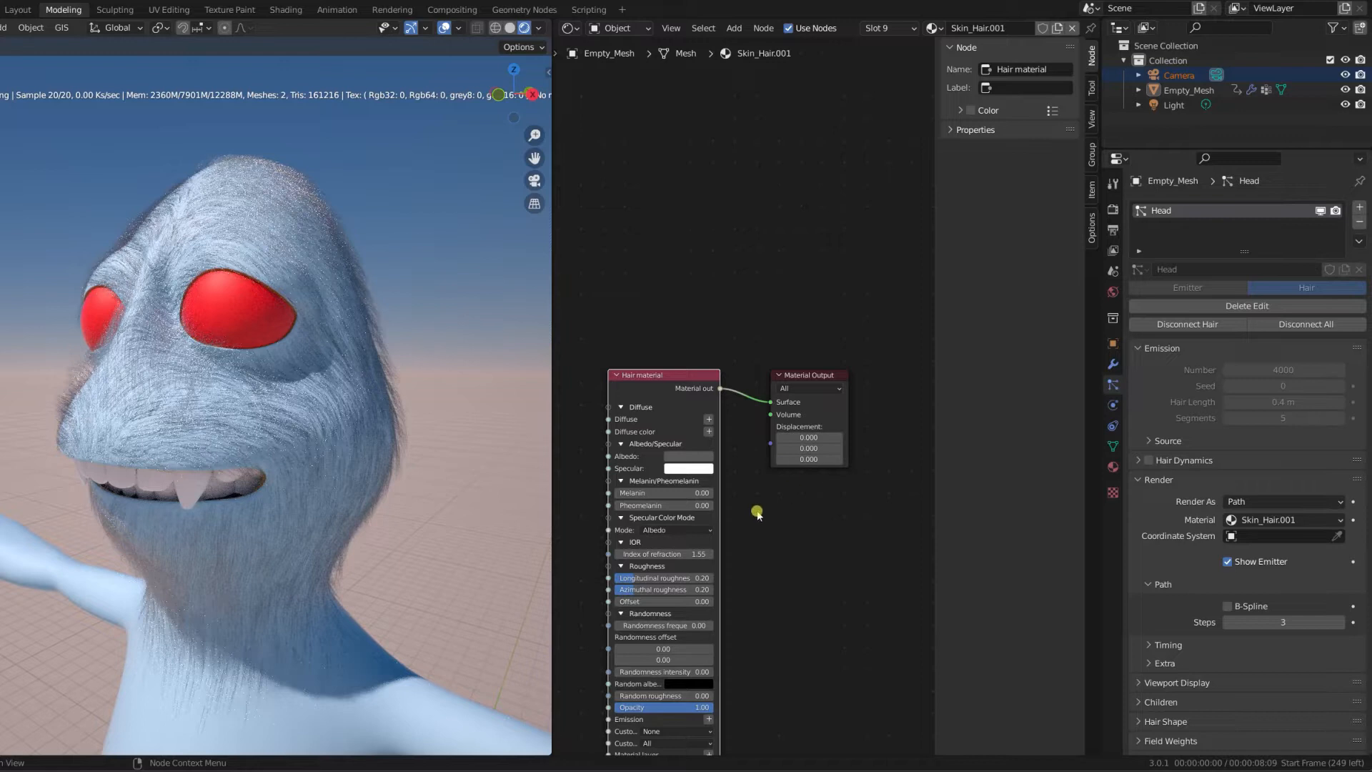
Add a Gradient Tex node beside the Hair material node in the Skin_Hair.001 material
{"action": "middle_click_drag", "start_coordinate": [754, 508], "coordinate": [890, 509]}
{"action": "left_click", "coordinate": [735, 28]}
{"action": "left_click", "coordinate": [763, 28]}
{"action": "left_click", "coordinate": [735, 29]}
{"action": "left_click", "coordinate": [755, 47]}
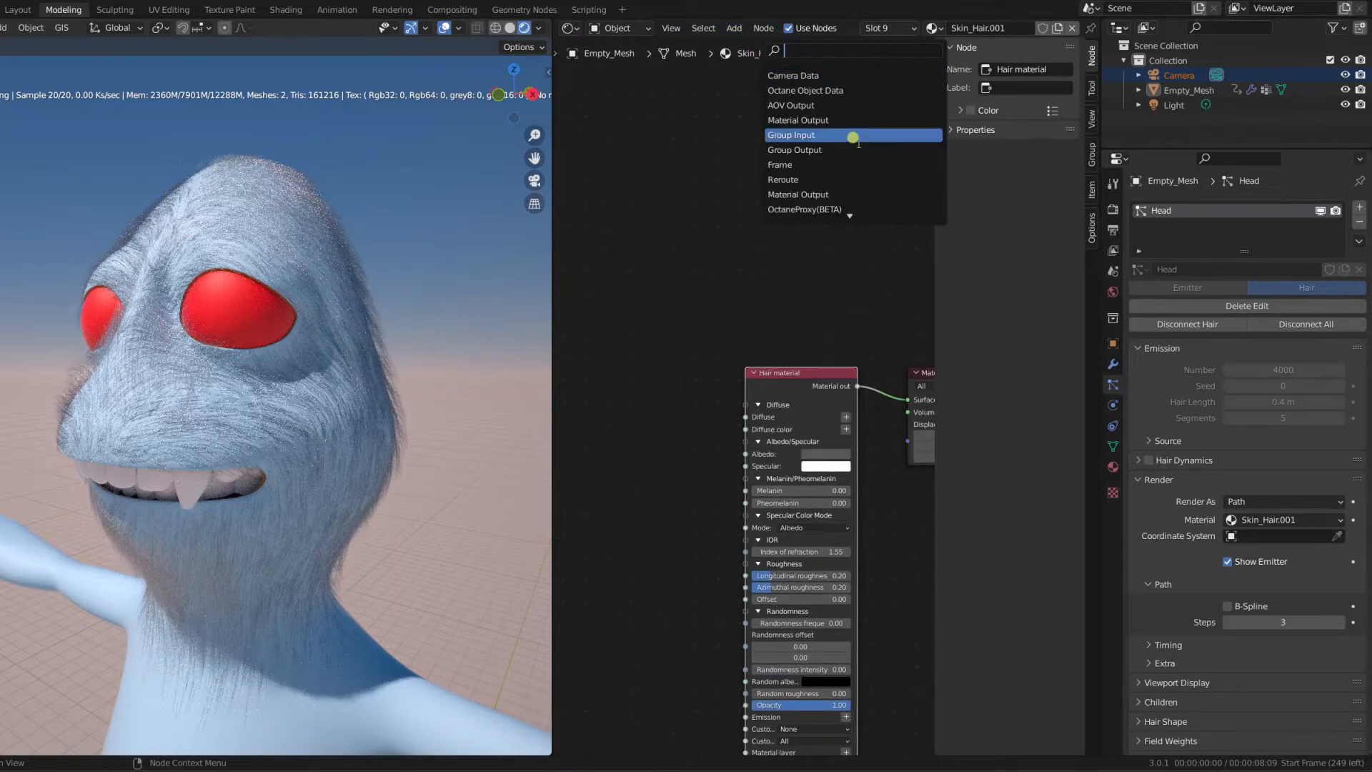
{"action": "type", "text": "gradi"}
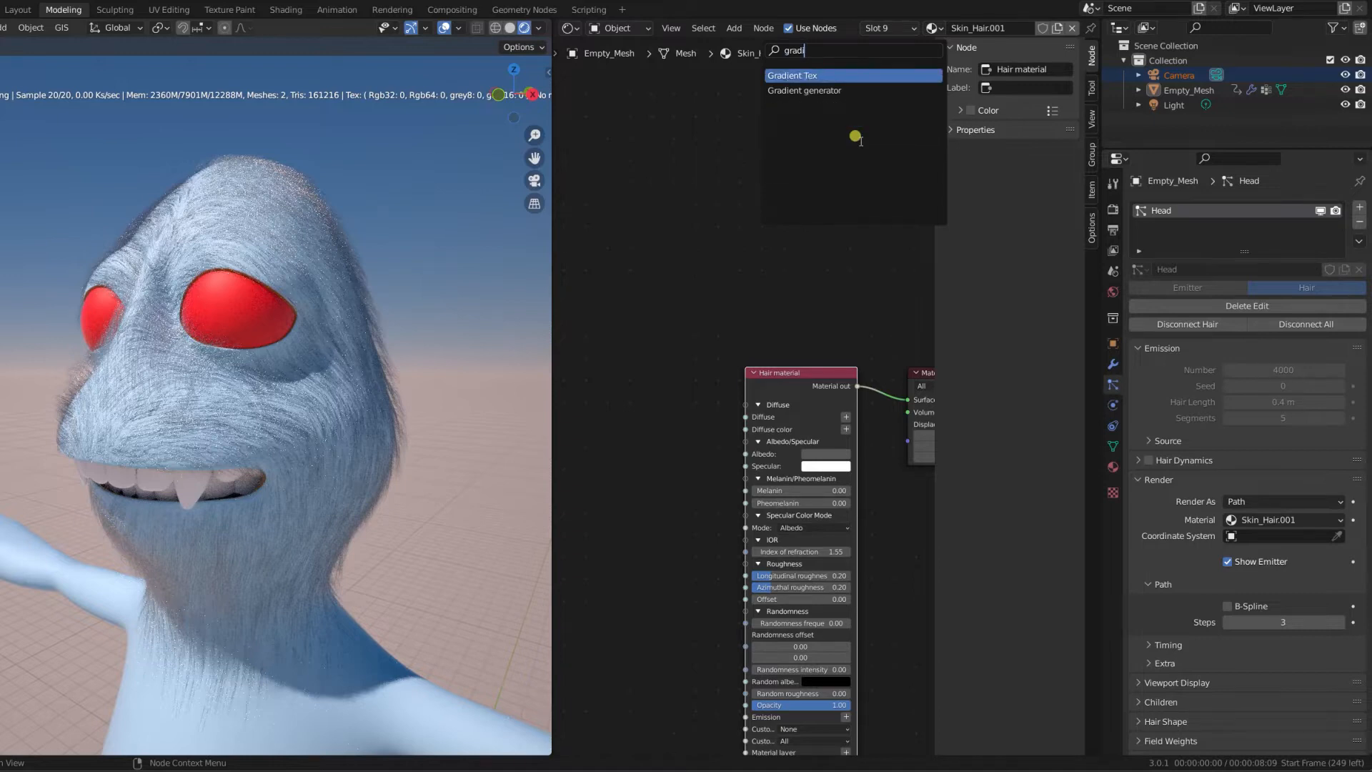
{"action": "key", "text": "Return"}
{"action": "left_click", "coordinate": [668, 518]}
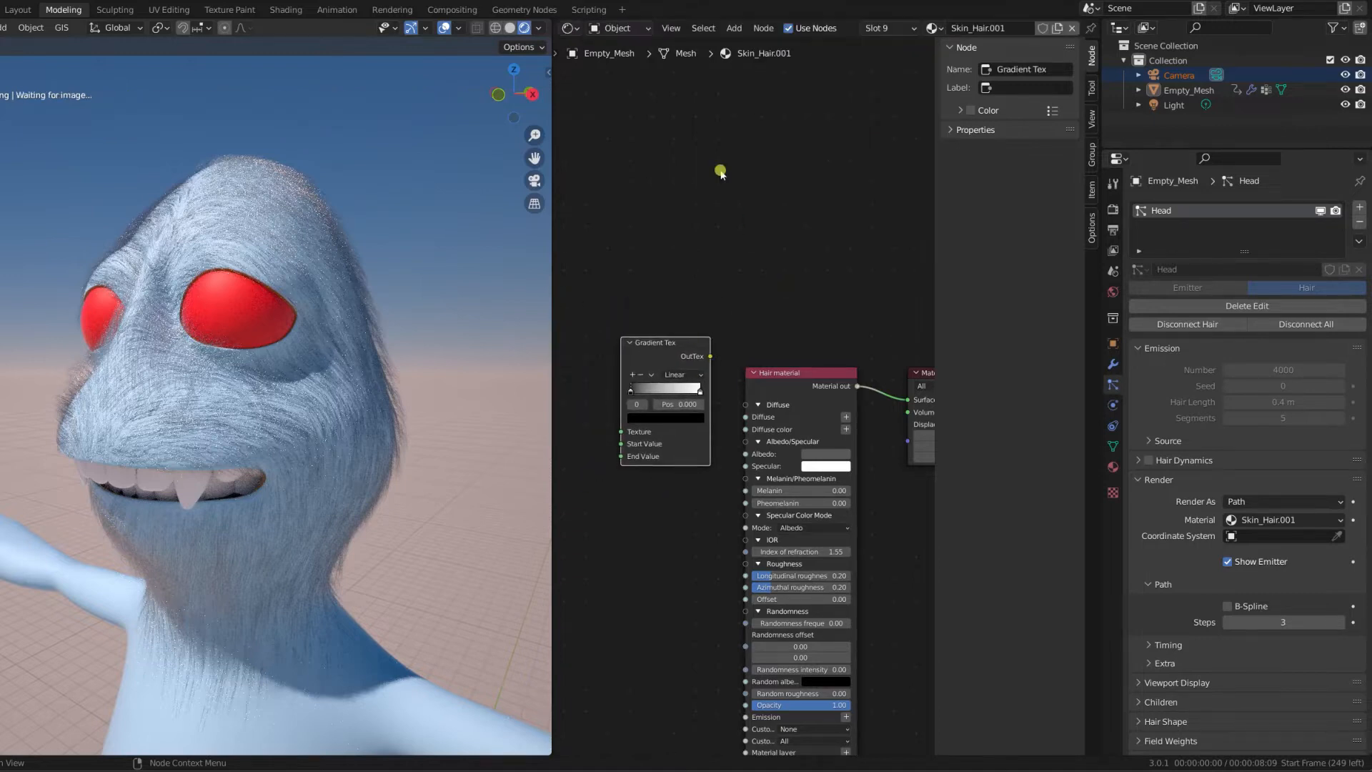
Add a W coordinate node and wire it through the Gradient Tex node's Texture input into the Hair material's Albedo
{"action": "left_click", "coordinate": [734, 27]}
{"action": "left_click", "coordinate": [752, 44]}
{"action": "type", "text": "w"}
{"action": "left_click", "coordinate": [786, 85]}
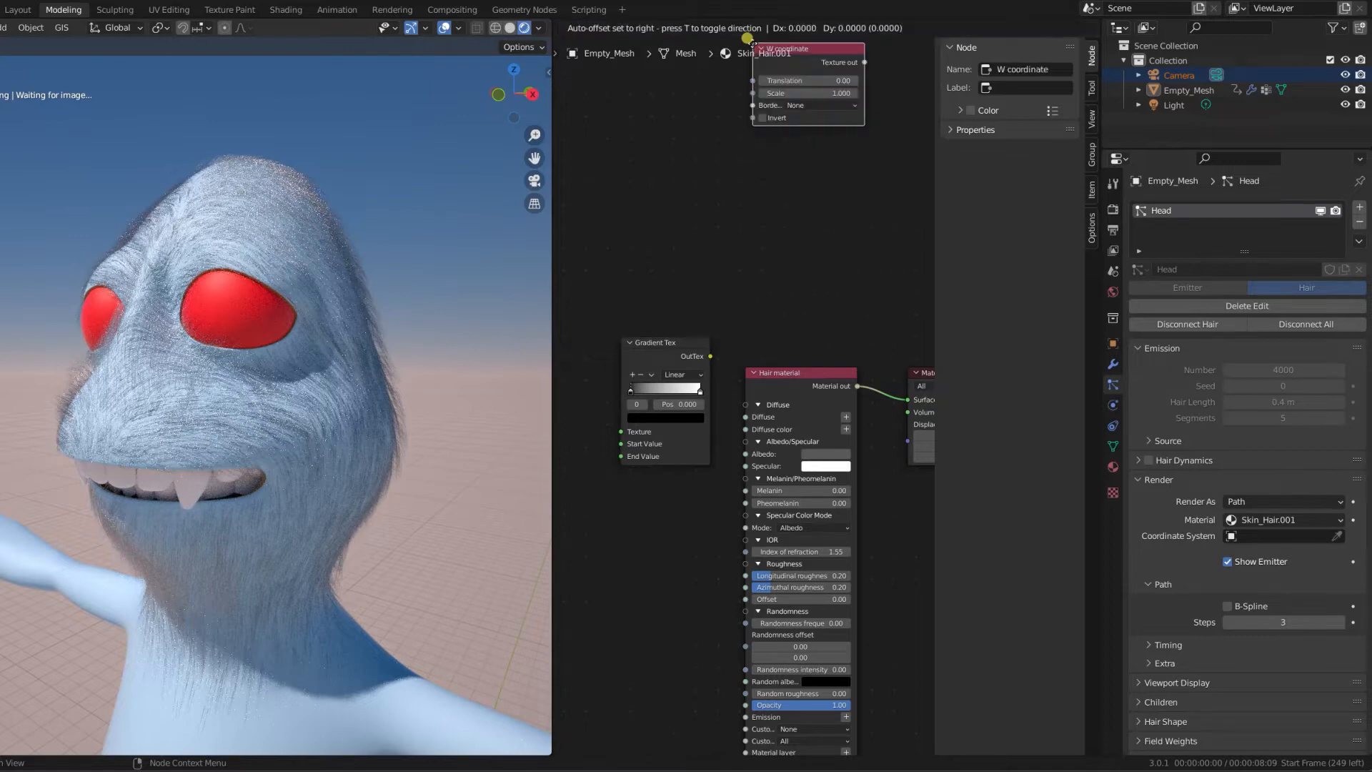
{"action": "left_click", "coordinate": [684, 172]}
{"action": "left_click_drag", "start_coordinate": [684, 173], "coordinate": [703, 431]}
{"action": "left_click_drag", "start_coordinate": [790, 360], "coordinate": [826, 458]}
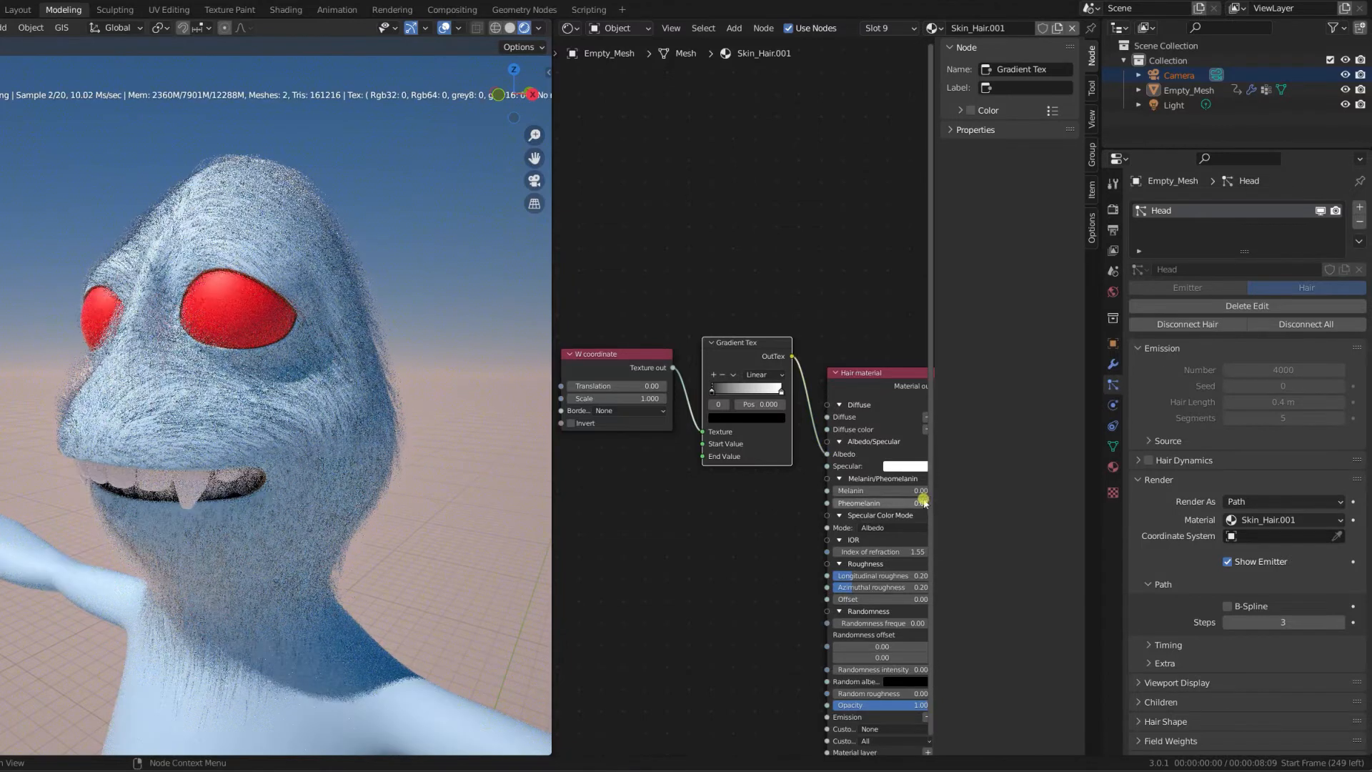
Set the gradient's end stop at position 1.000 to a bright, saturated blue at full value
{"action": "left_click", "coordinate": [779, 393]}
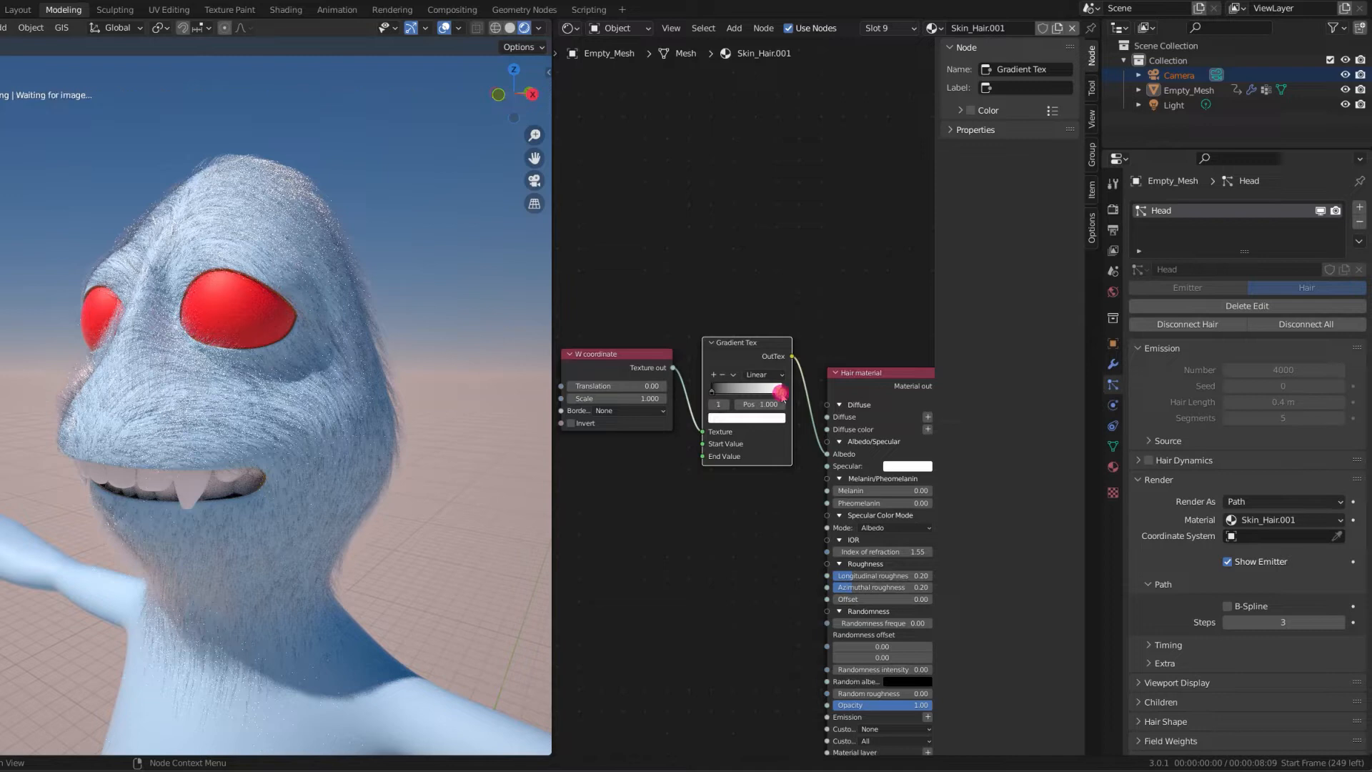
{"action": "left_click", "coordinate": [755, 418]}
{"action": "left_click", "coordinate": [746, 418]}
{"action": "left_click", "coordinate": [776, 284]}
{"action": "left_click", "coordinate": [804, 265]}
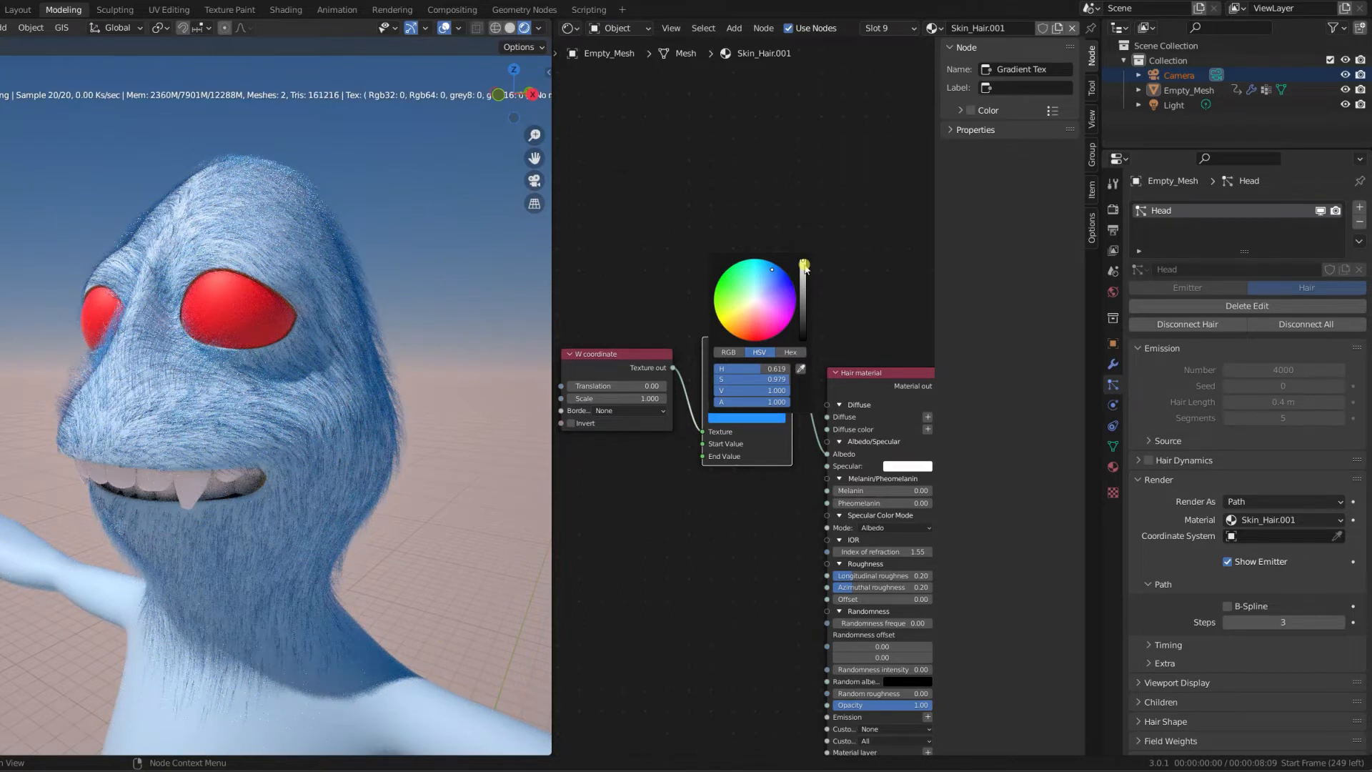
{"action": "left_click", "coordinate": [772, 272]}
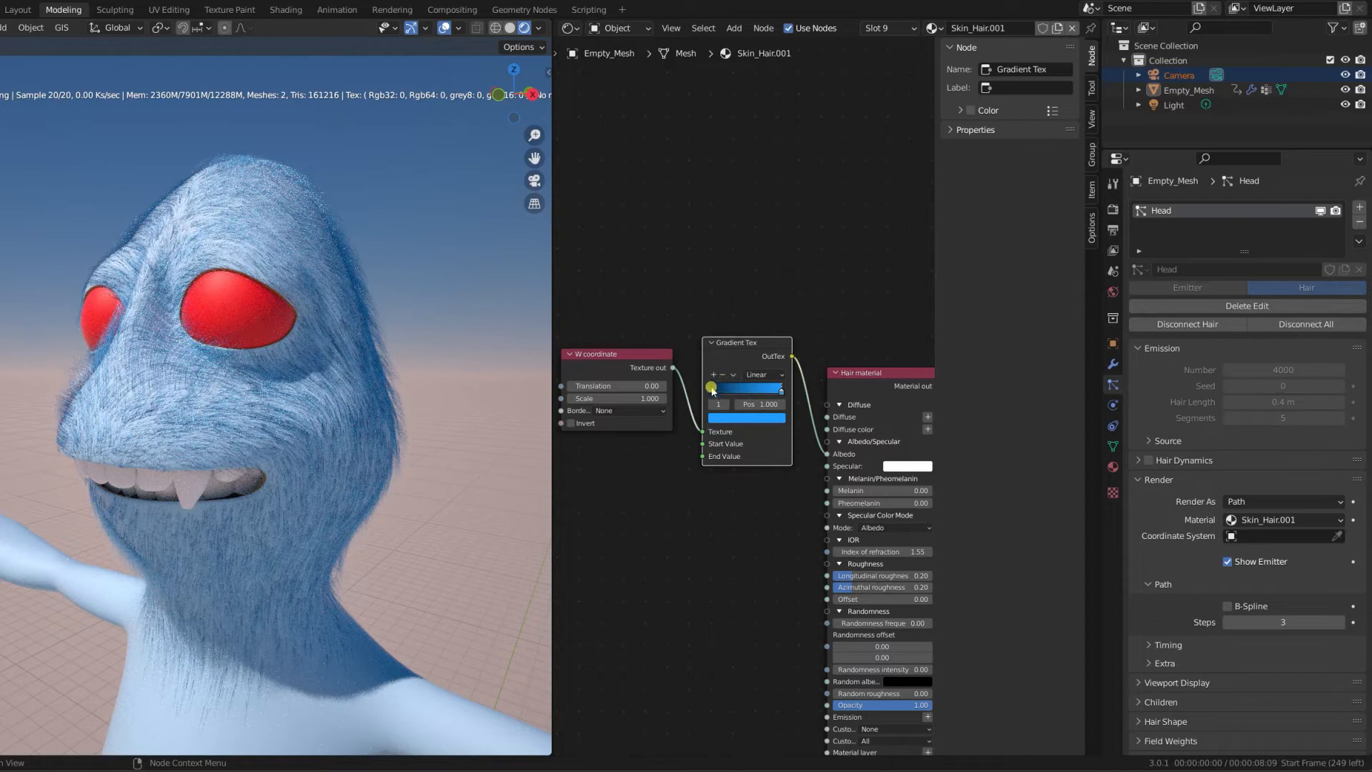
Set the gradient's start stop at position 0.000 to a dark, saturated navy blue
{"action": "left_click", "coordinate": [711, 392]}
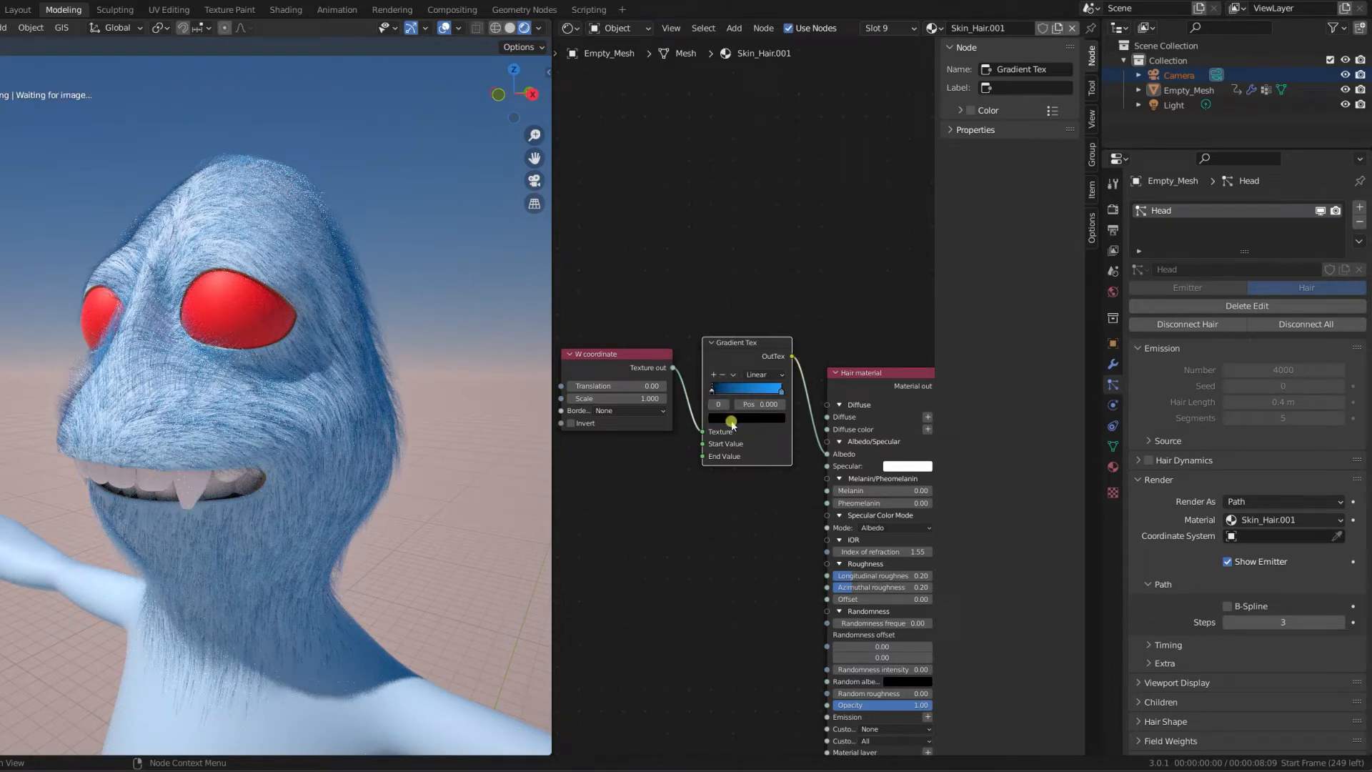
{"action": "left_click", "coordinate": [733, 421]}
{"action": "left_click_drag", "start_coordinate": [803, 330], "coordinate": [776, 291]}
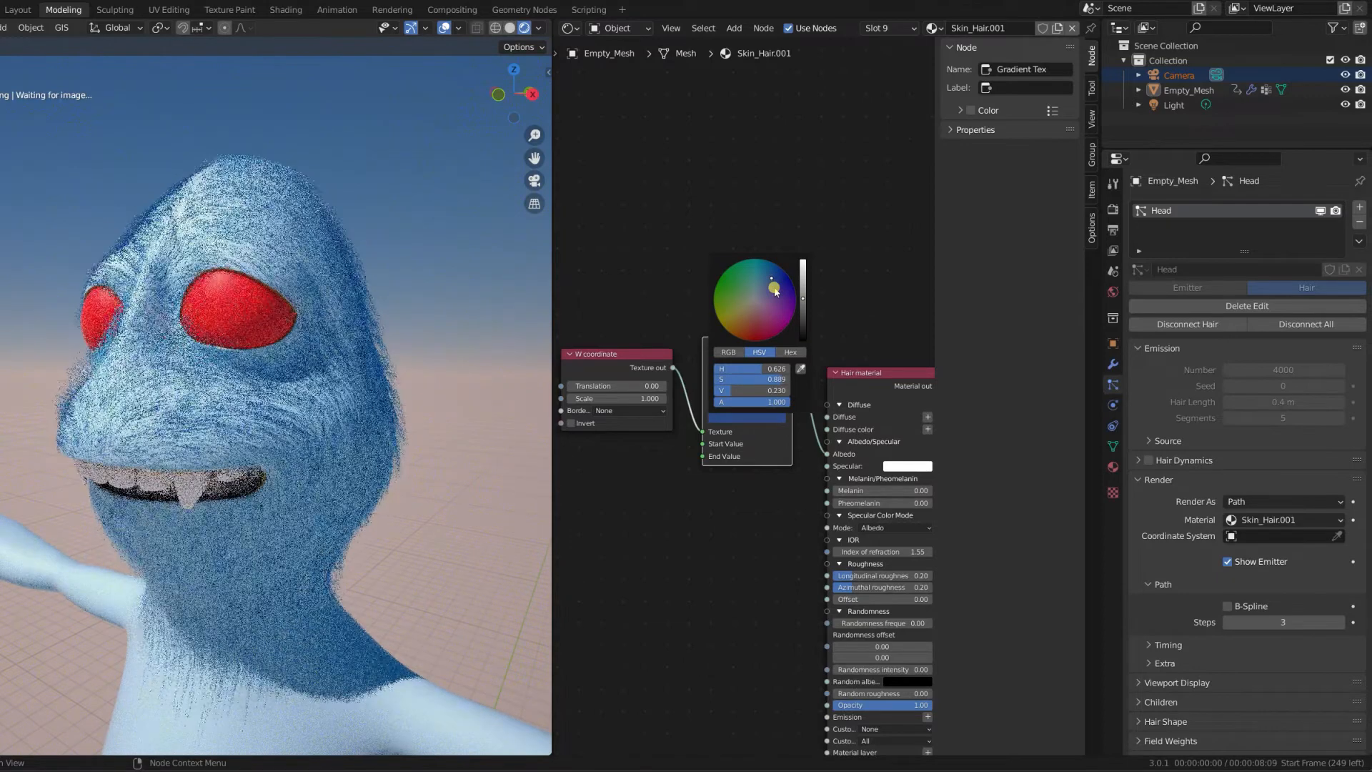
{"action": "left_click_drag", "start_coordinate": [803, 289], "coordinate": [803, 301]}
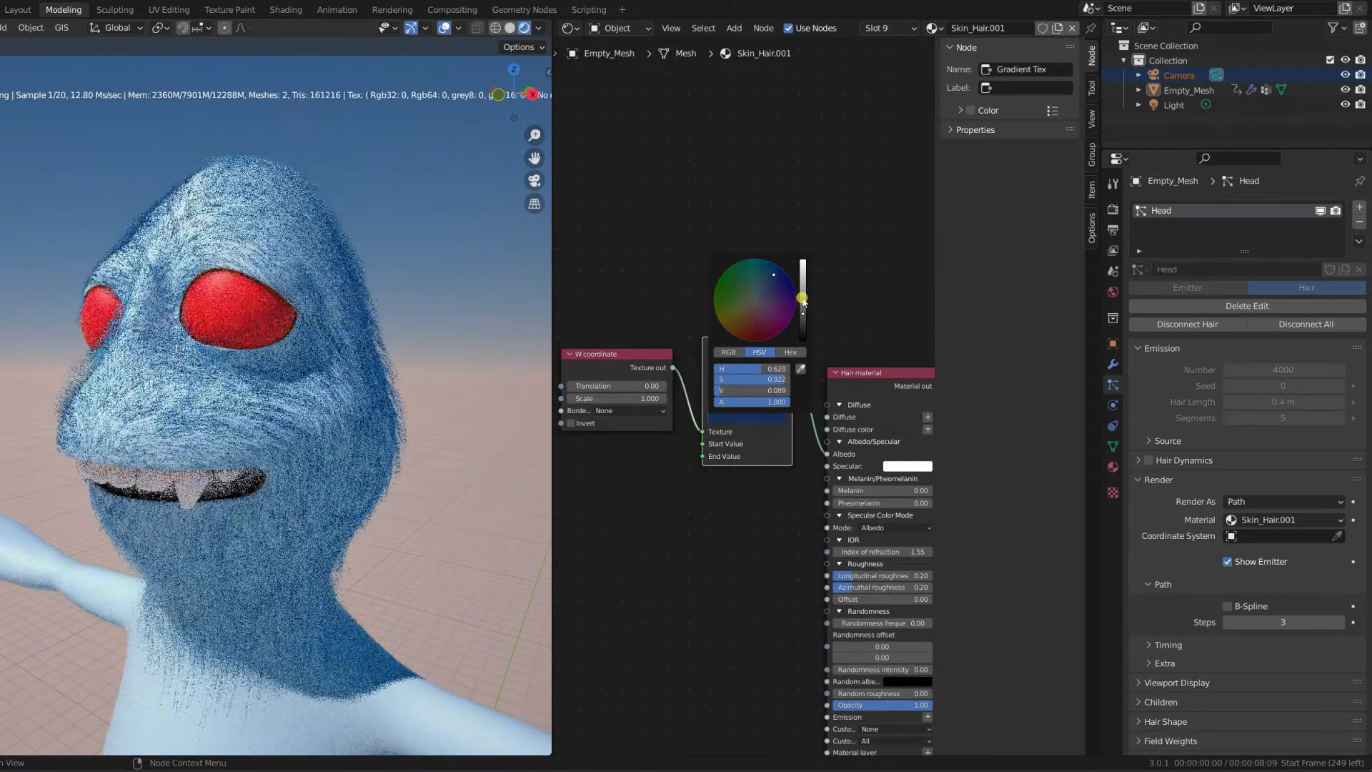
Slide the gradient's bright blue stop from the end toward the middle of the ramp
{"action": "scroll", "coordinate": [390, 420], "scroll_direction": "up", "scroll_amount": 4}
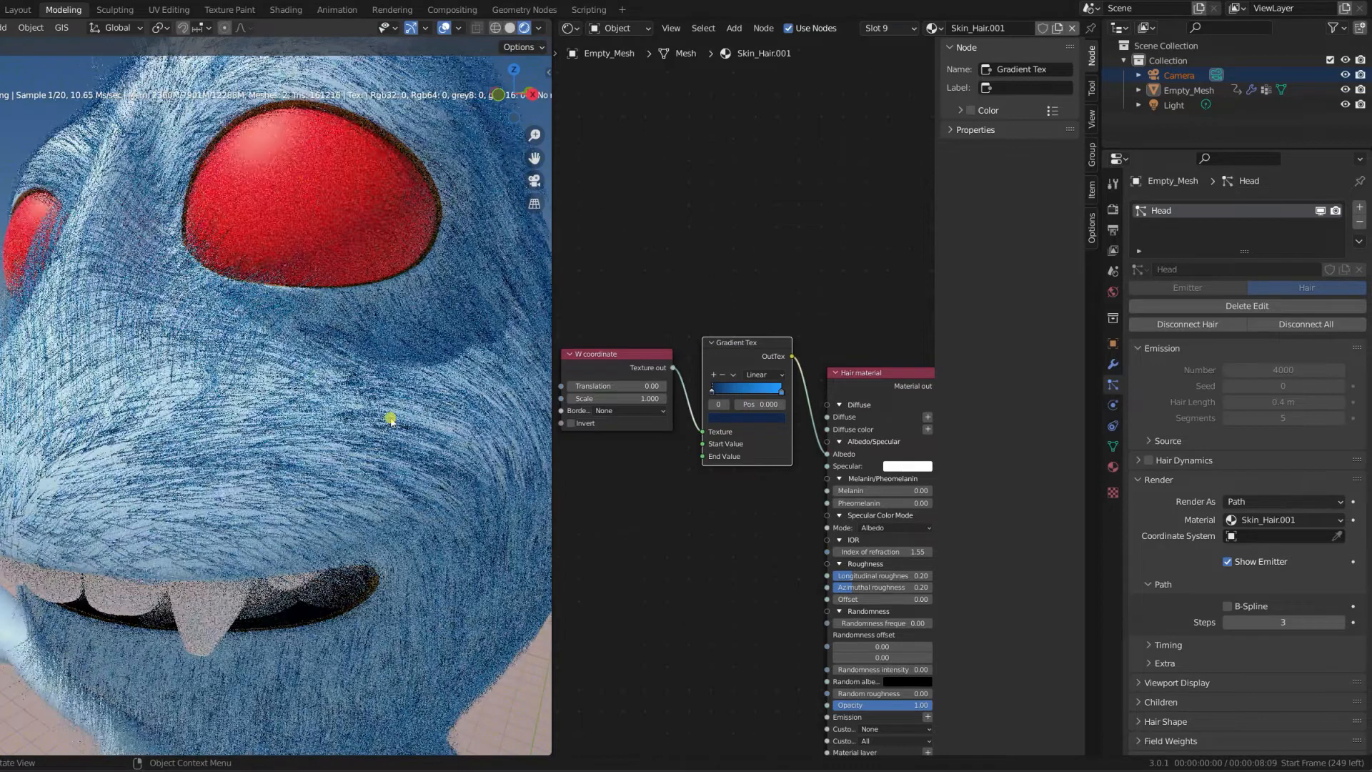
{"action": "scroll", "coordinate": [325, 451], "scroll_direction": "up", "scroll_amount": 2}
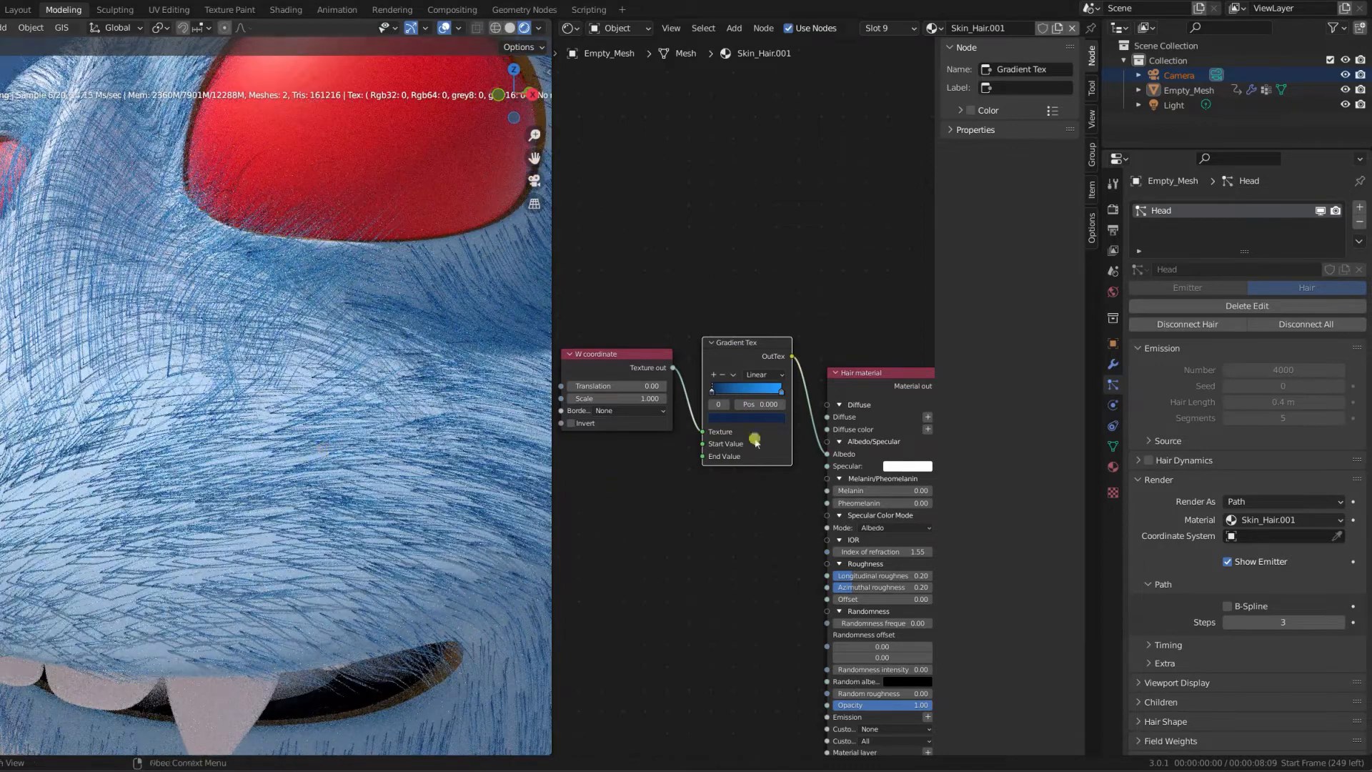
{"action": "left_click", "coordinate": [781, 391]}
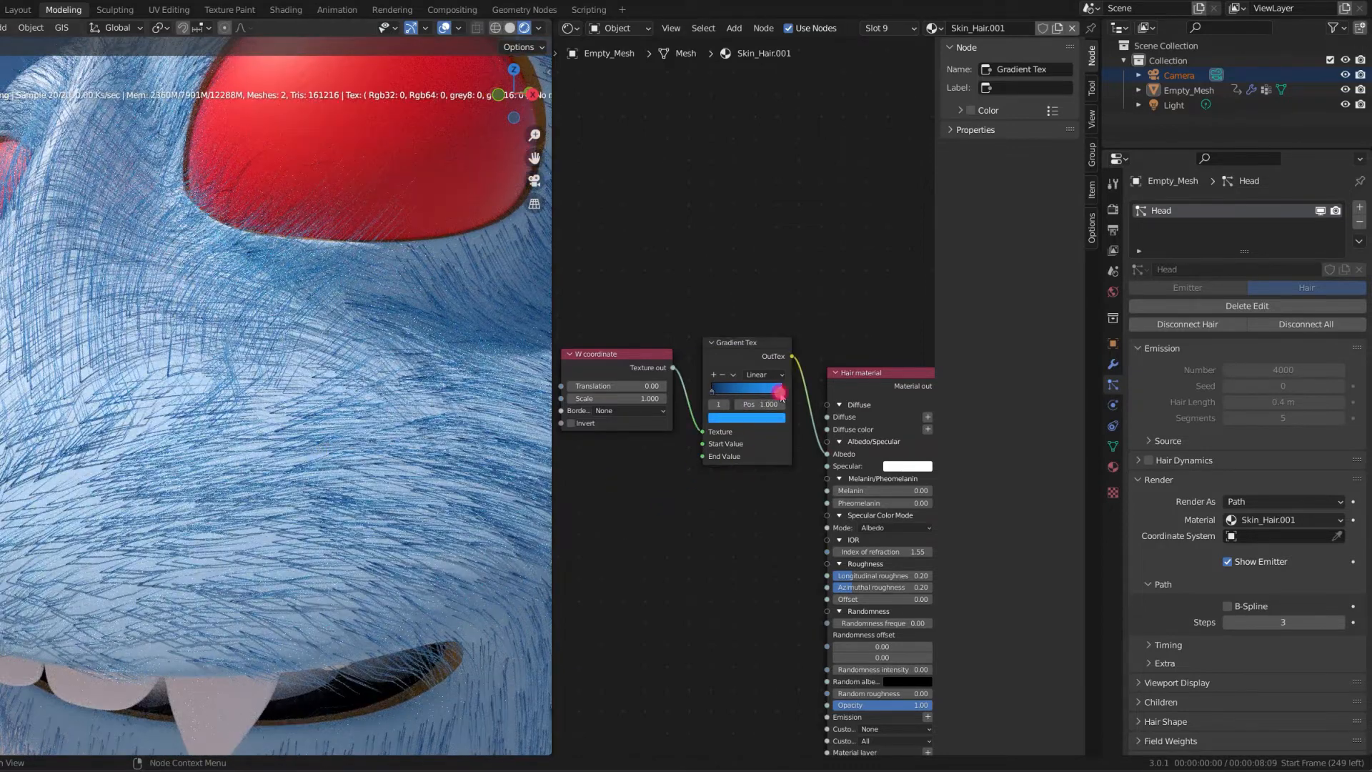
{"action": "left_click_drag", "start_coordinate": [781, 391], "coordinate": [743, 394]}
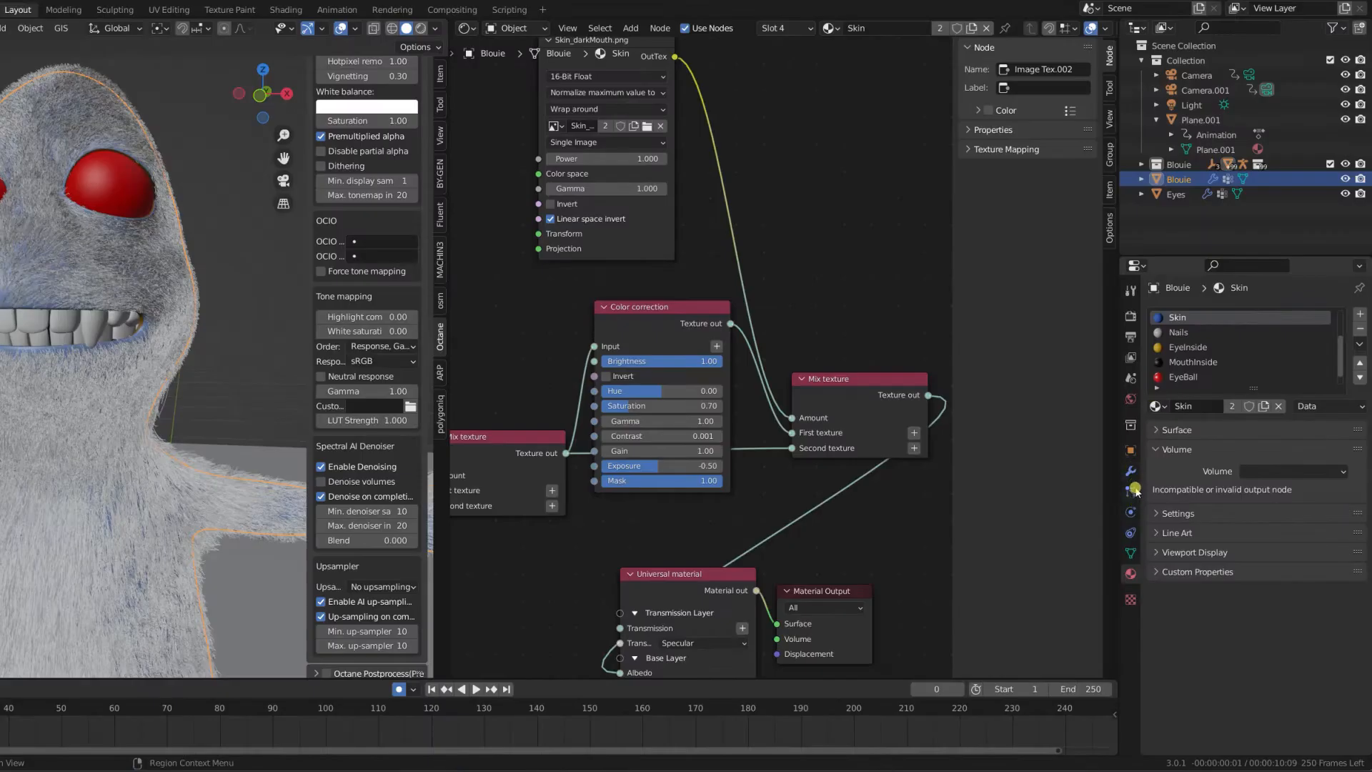
Show the particle systems of the Blouie mesh and switch it to Particle Edit mode for the Head system
{"action": "left_click", "coordinate": [1131, 491]}
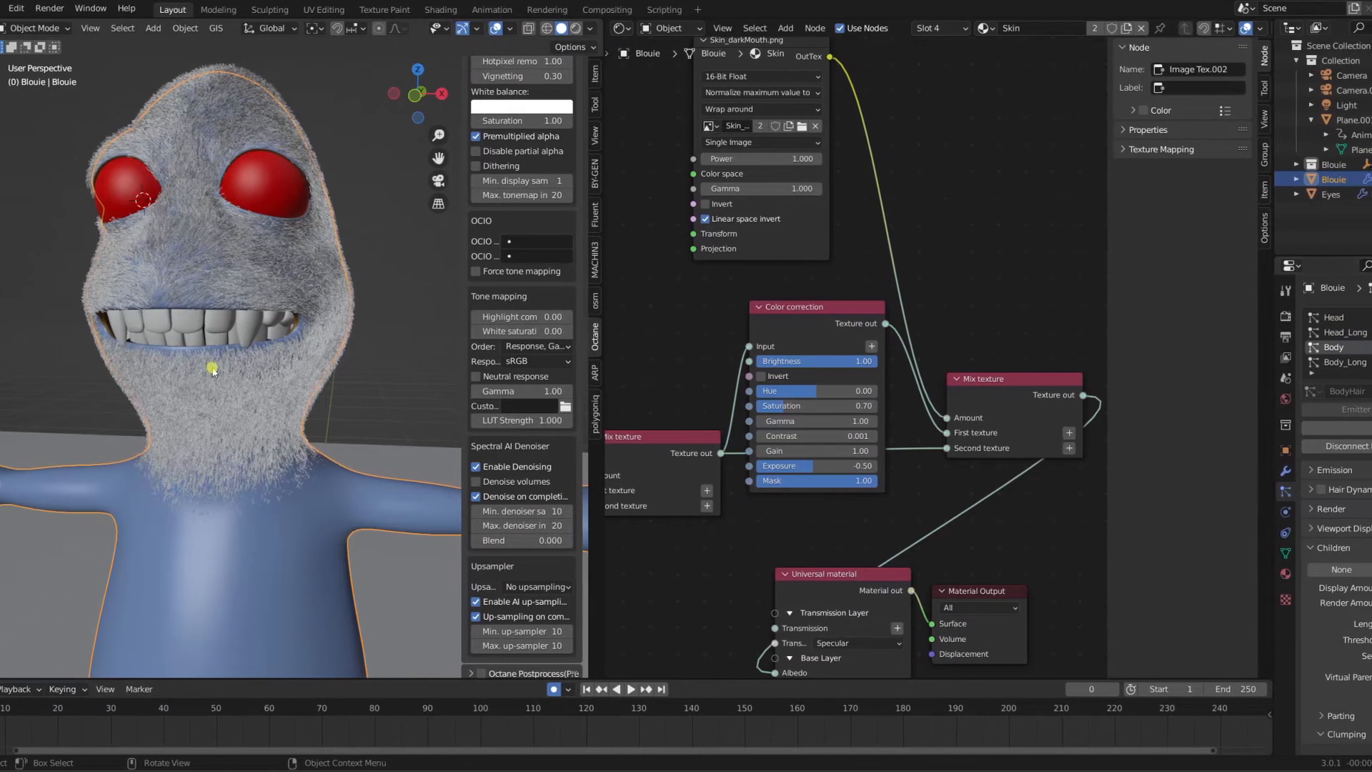
{"action": "middle_click_drag", "start_coordinate": [213, 371], "coordinate": [335, 337]}
{"action": "scroll", "coordinate": [336, 307], "scroll_direction": "up", "scroll_amount": 4}
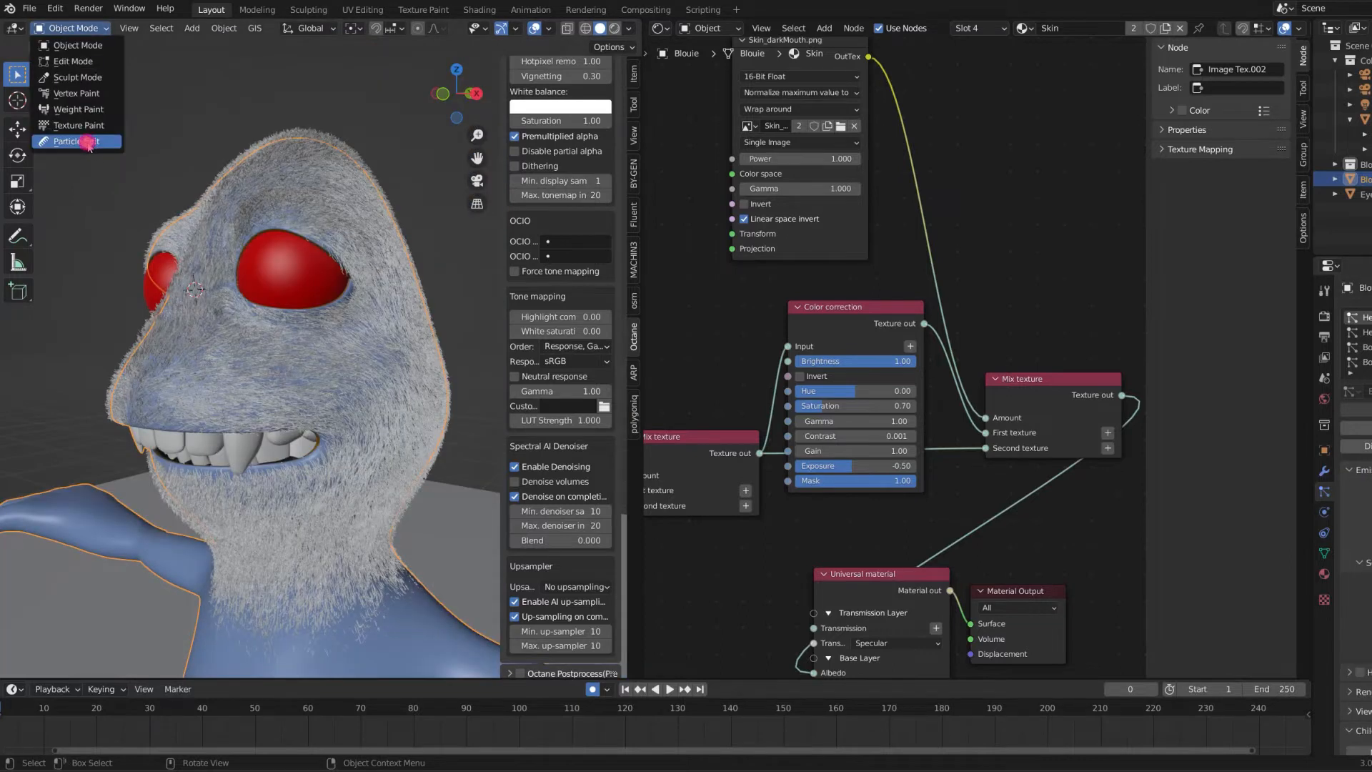
{"action": "left_click", "coordinate": [88, 143]}
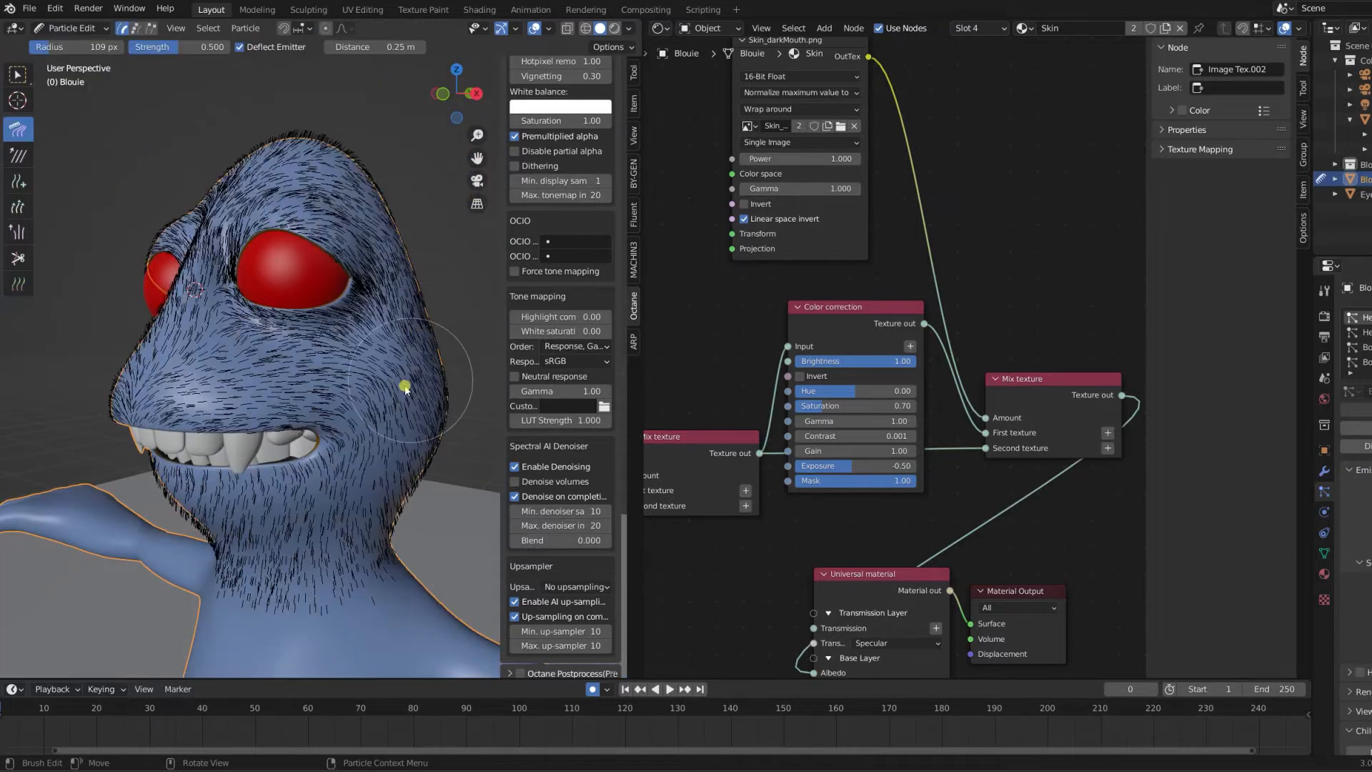
Try combing the guide hairs outward along the side of the head behind the eye, and undo the strokes
{"action": "scroll", "coordinate": [326, 371], "scroll_direction": "up", "scroll_amount": 2}
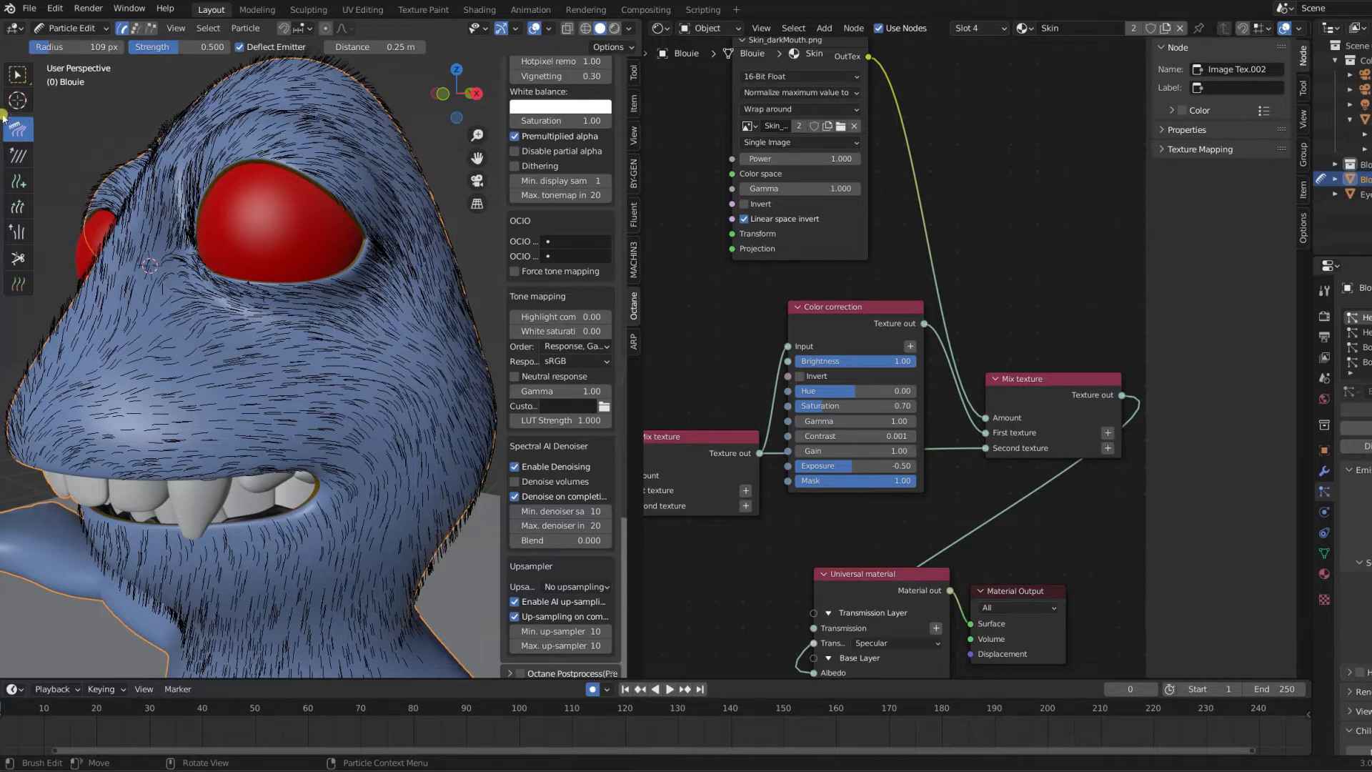
{"action": "scroll", "coordinate": [315, 307], "scroll_direction": "up", "scroll_amount": 2}
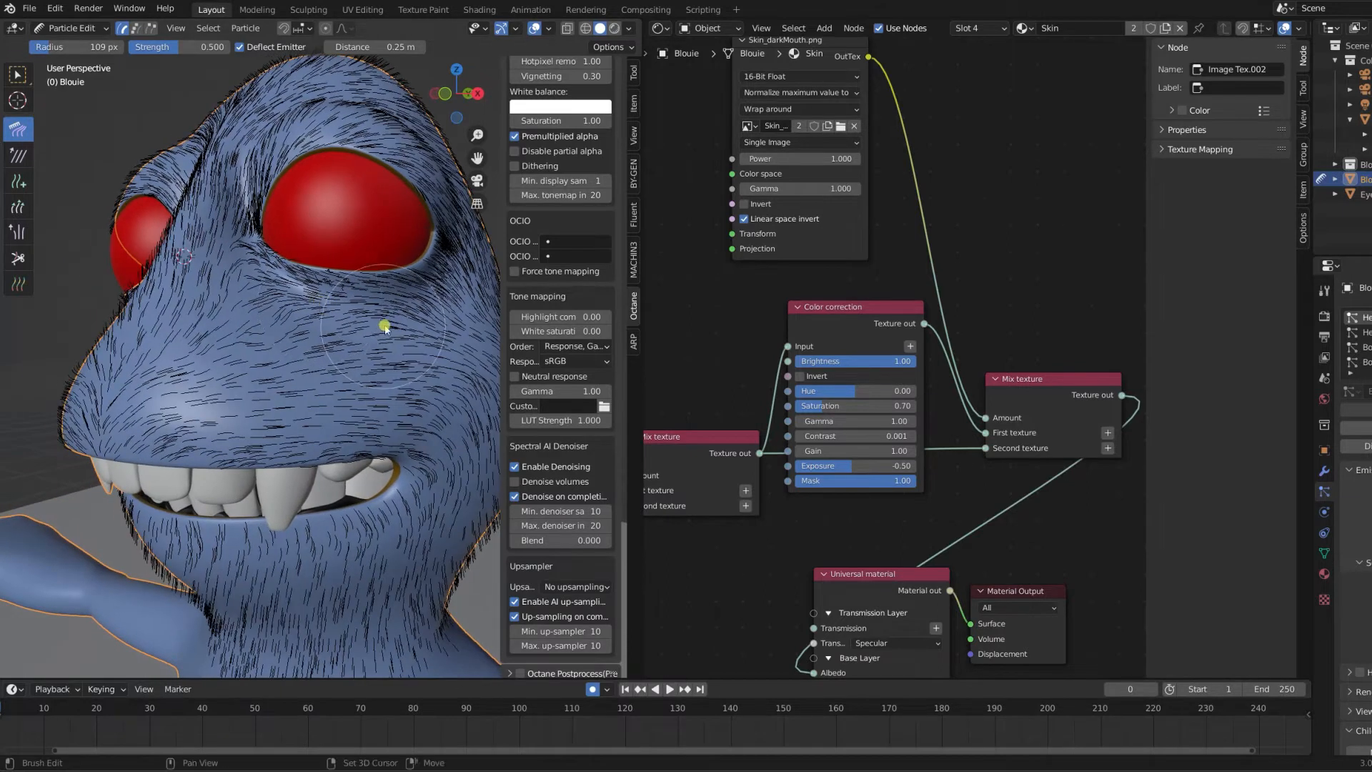
{"action": "scroll", "coordinate": [309, 318], "scroll_direction": "up", "scroll_amount": 2}
{"action": "middle_click_drag", "start_coordinate": [355, 323], "coordinate": [361, 325]}
{"action": "left_click_drag", "start_coordinate": [367, 401], "coordinate": [397, 393]}
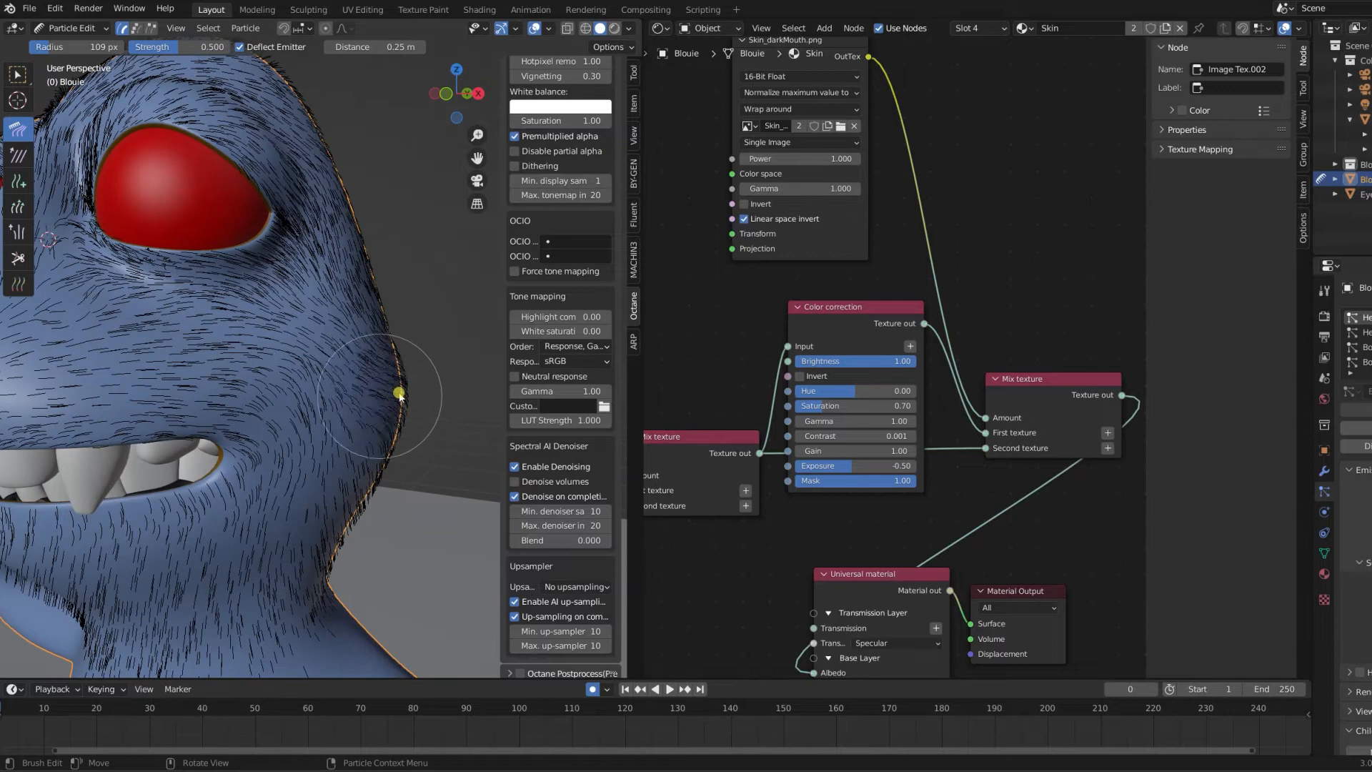
{"action": "left_click_drag", "start_coordinate": [346, 335], "coordinate": [383, 304]}
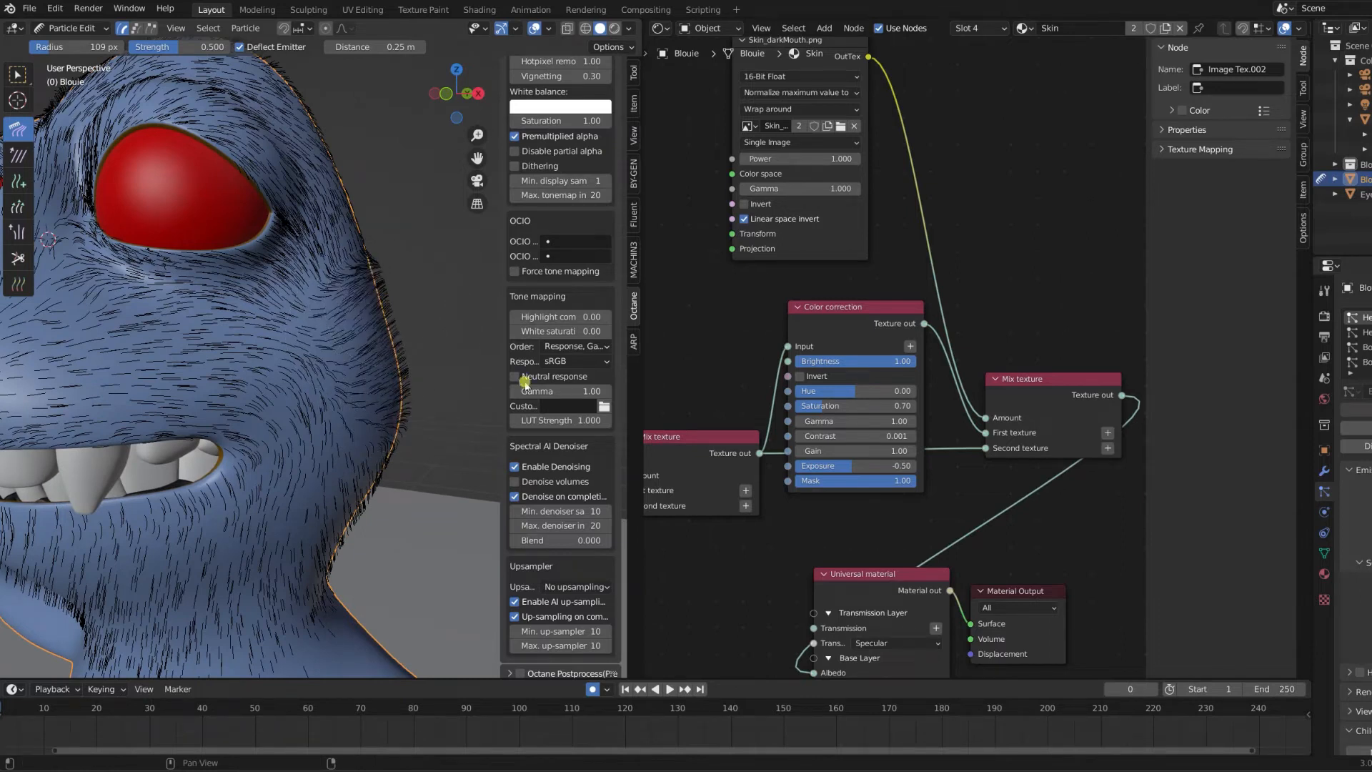
{"action": "key", "text": "ctrl+z"}
{"action": "key", "text": "ctrl+z"}
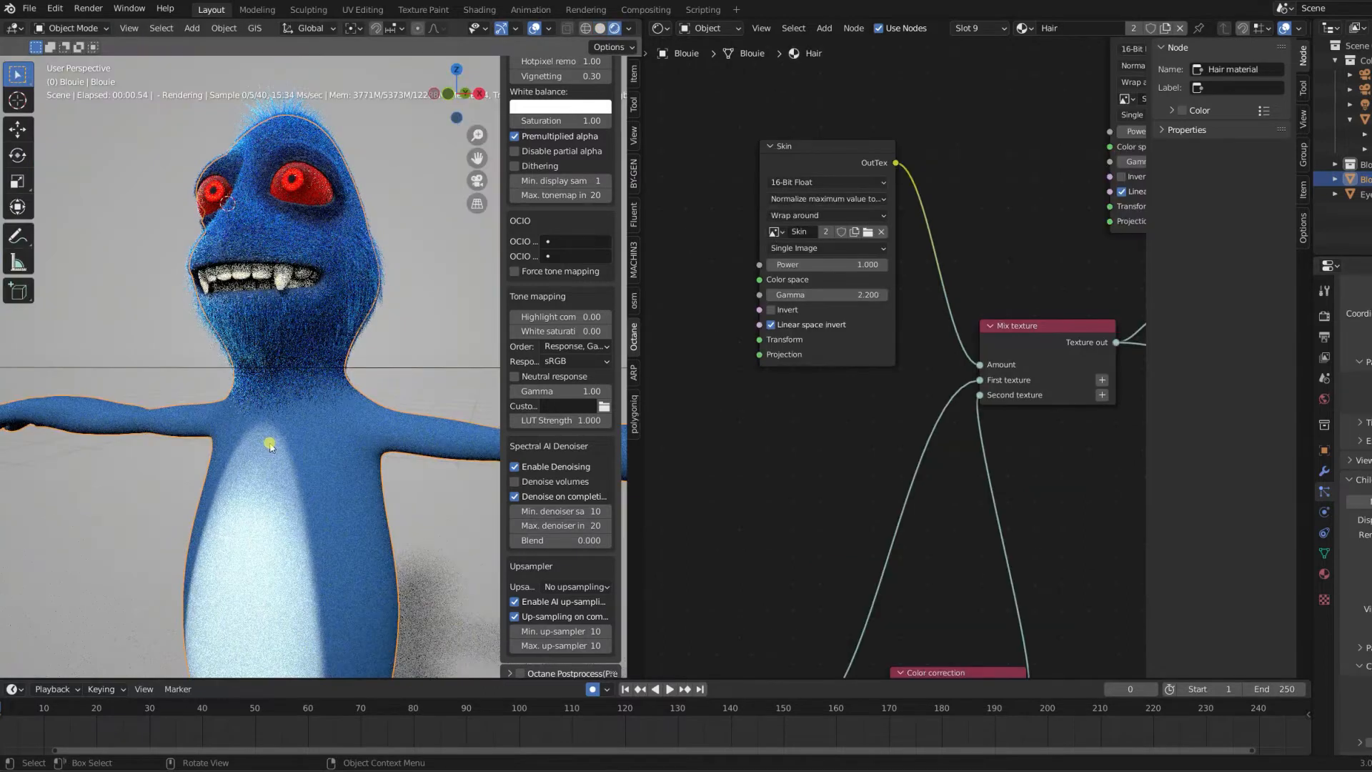
Examine the rendered fur on the whole character and the combed Head guide hairs from both sides in Particle Edit mode
{"action": "middle_click_drag", "start_coordinate": [337, 443], "coordinate": [345, 449]}
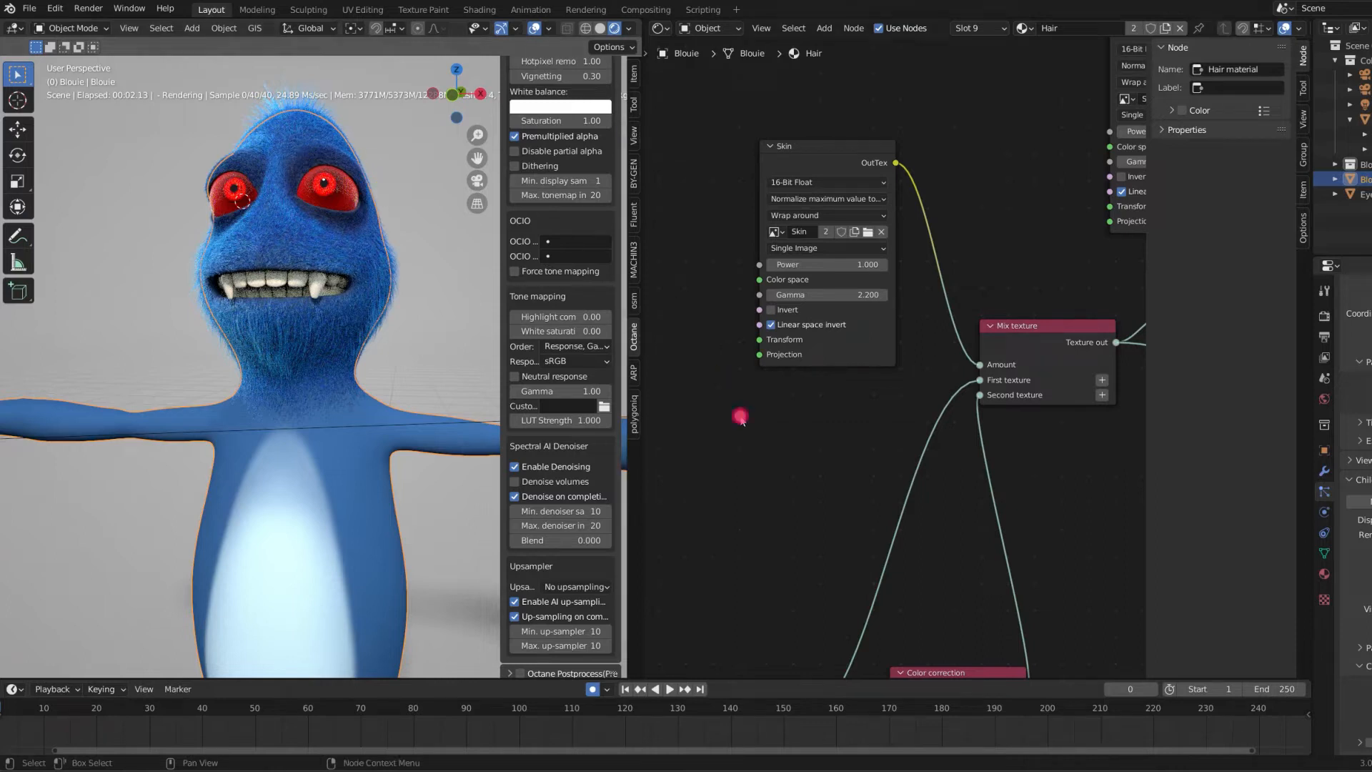
{"action": "left_click", "coordinate": [71, 28]}
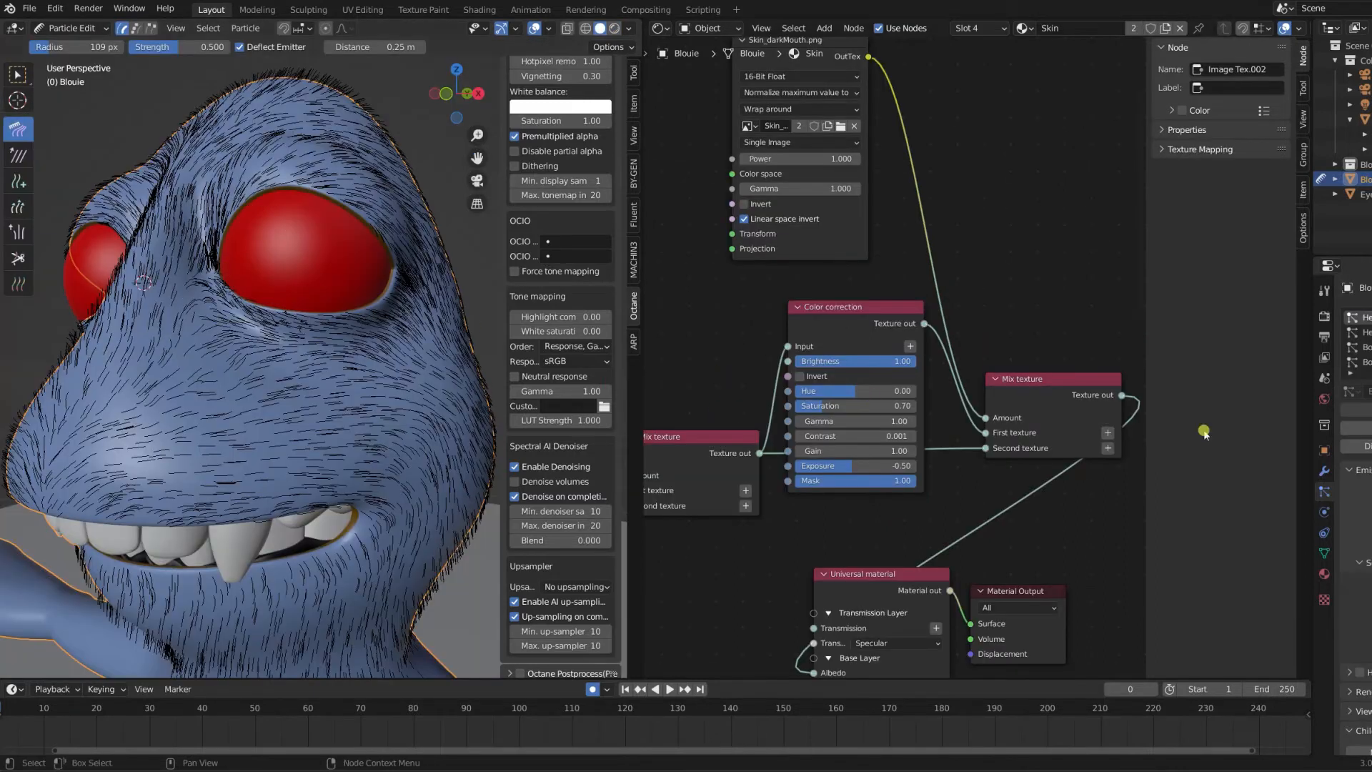
{"action": "middle_click_drag", "start_coordinate": [349, 251], "coordinate": [358, 303]}
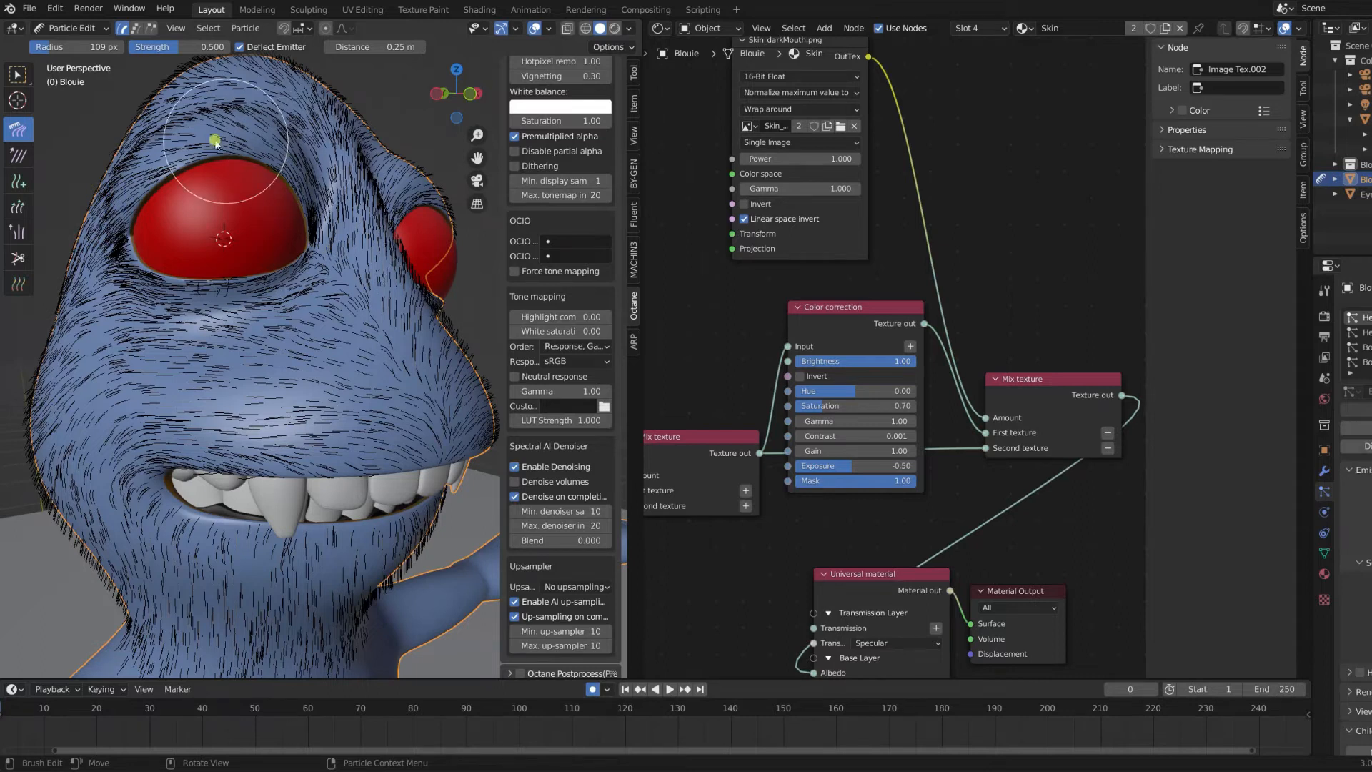
{"action": "mouse_move", "coordinate": [352, 355]}
{"action": "middle_mouse_down"}
{"action": "mouse_move", "coordinate": [325, 183]}
{"action": "mouse_move", "coordinate": [317, 284]}
{"action": "mouse_move", "coordinate": [392, 230]}
{"action": "mouse_move", "coordinate": [270, 304]}
{"action": "mouse_move", "coordinate": [168, 245]}
{"action": "mouse_move", "coordinate": [107, 275]}
{"action": "mouse_move", "coordinate": [294, 326]}
{"action": "mouse_move", "coordinate": [308, 315]}
{"action": "mouse_move", "coordinate": [303, 332]}
{"action": "middle_mouse_up"}
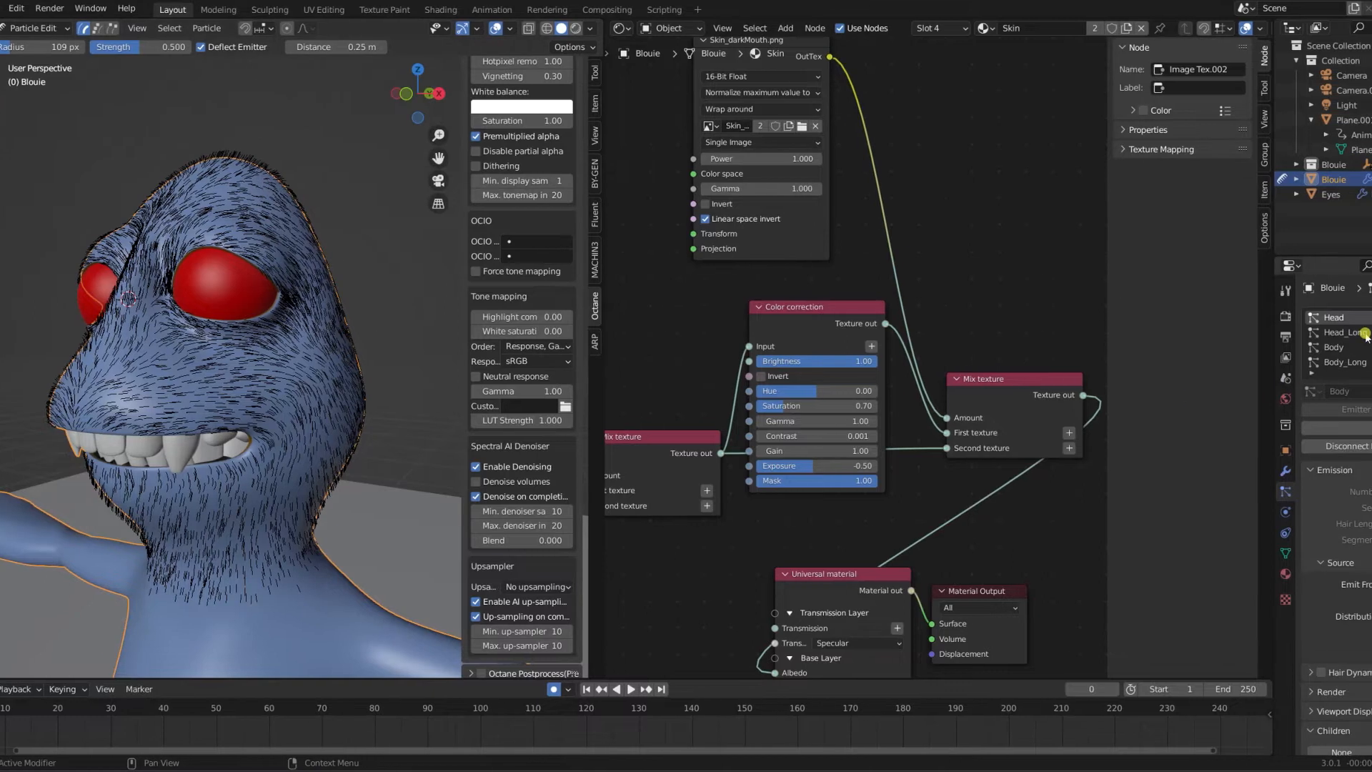
Enable viewport display of the Head_Long particle system and compare its guide hairs with those of Head
{"action": "left_click", "coordinate": [1364, 332]}
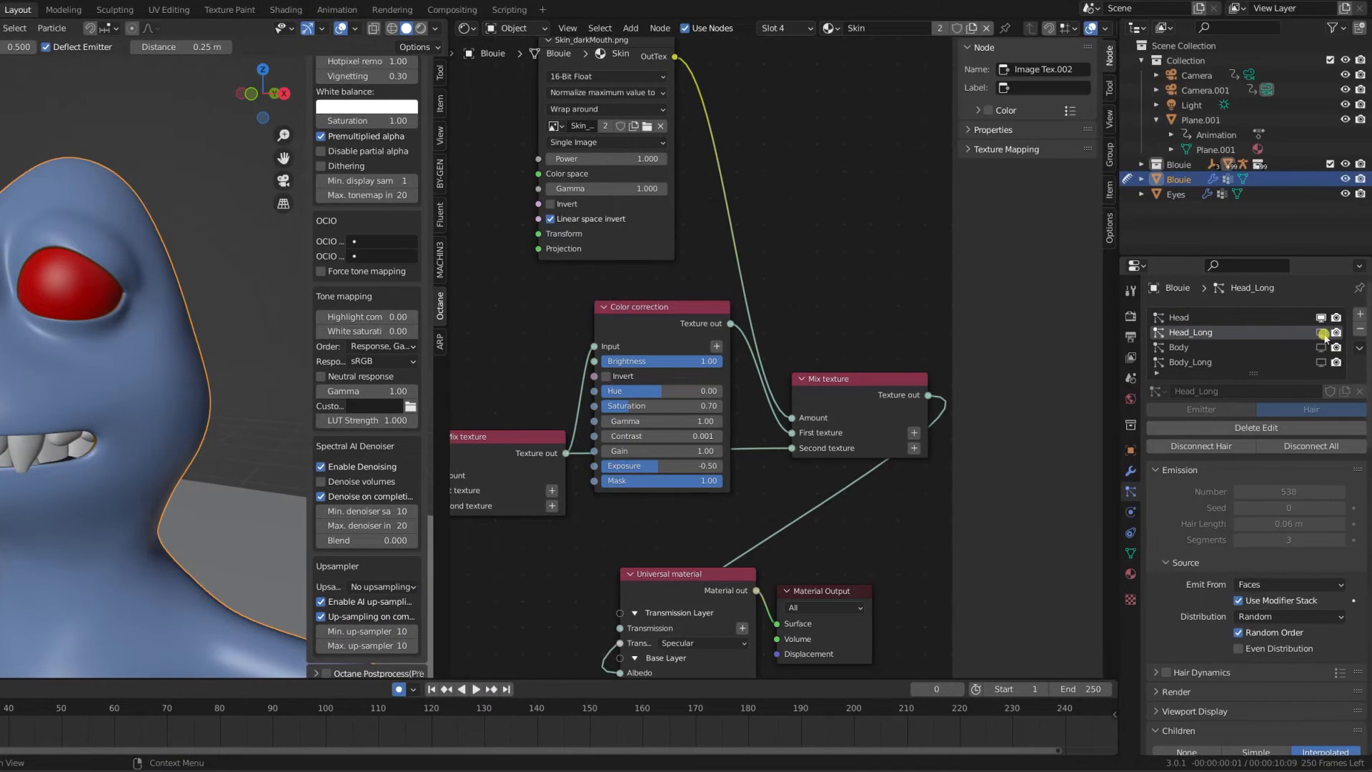
{"action": "left_click", "coordinate": [1320, 333]}
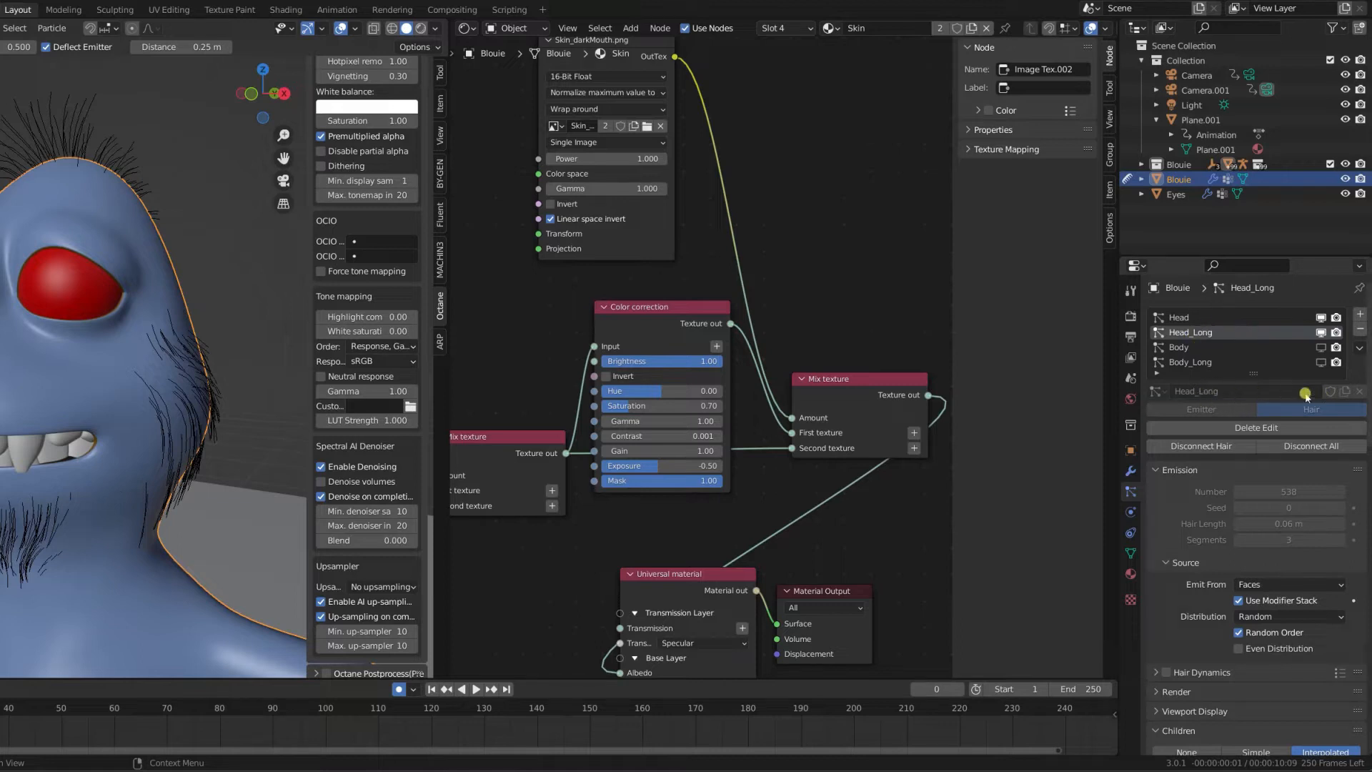
{"action": "left_click", "coordinate": [1201, 319]}
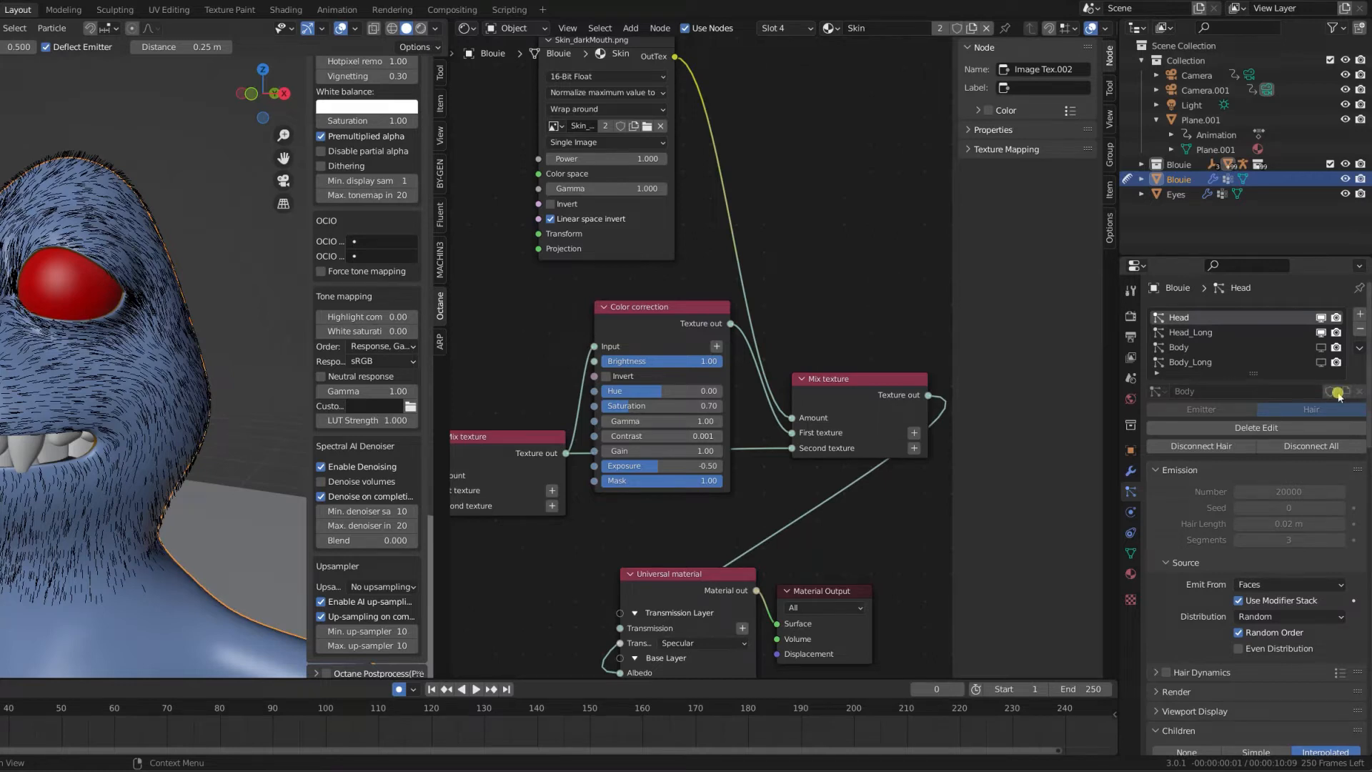
{"action": "left_click", "coordinate": [1222, 335]}
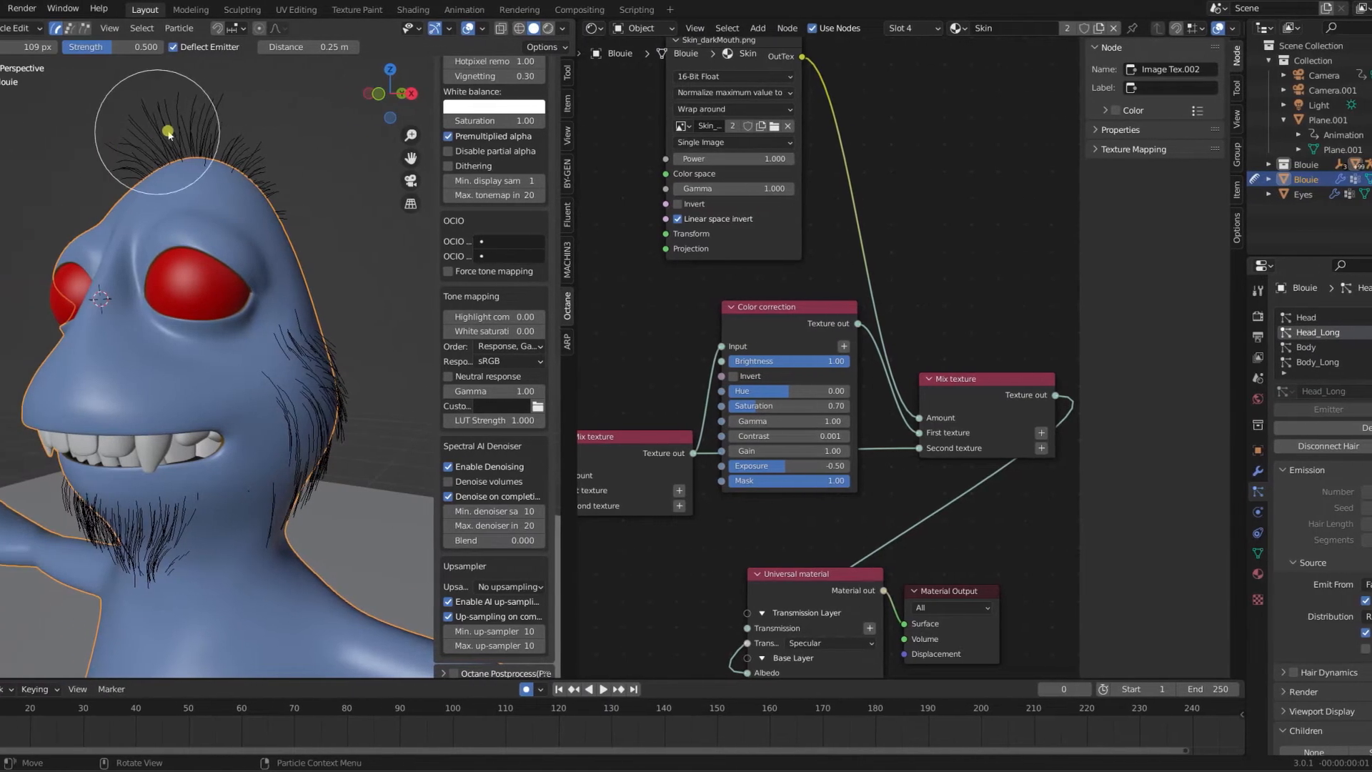
{"action": "middle_click_drag", "start_coordinate": [279, 208], "coordinate": [352, 202]}
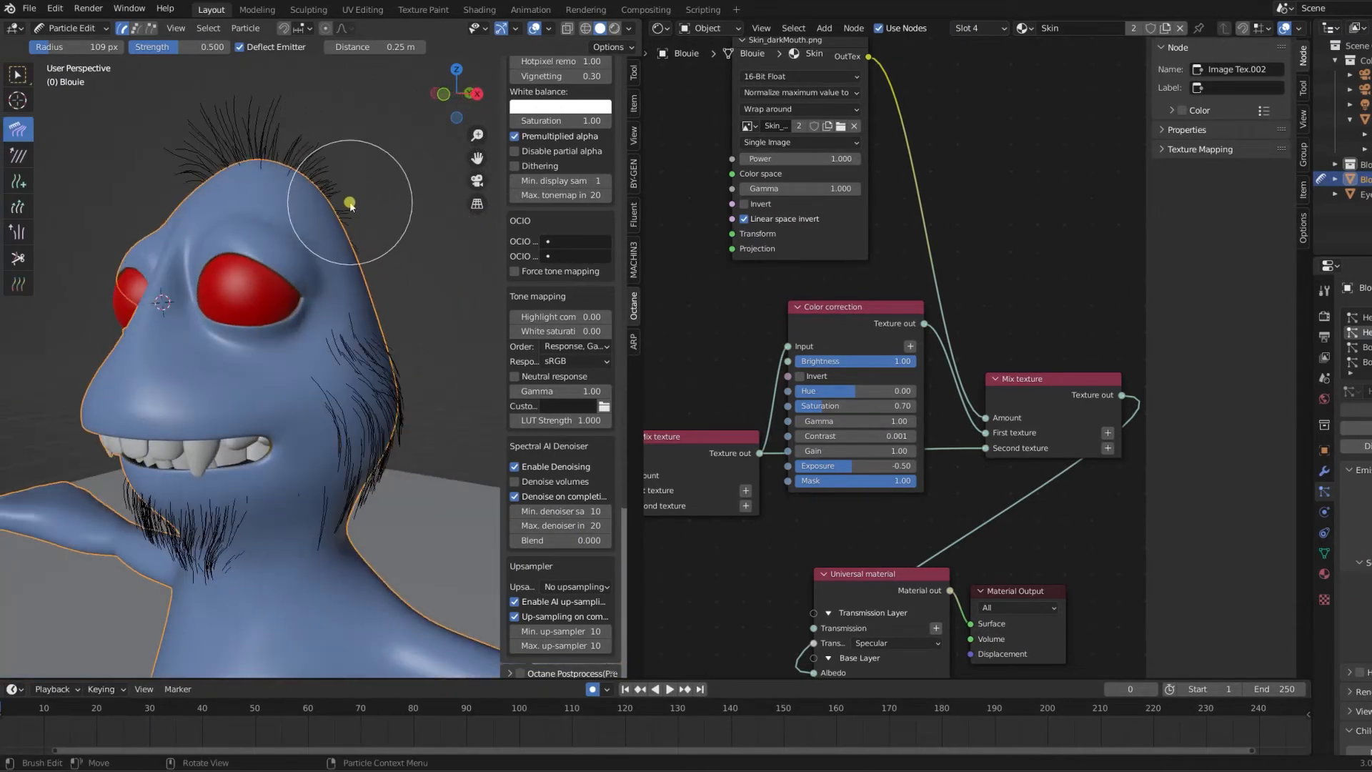
Return to Object Mode and show the Render settings of the Head_Long particle system with its assigned material
{"action": "left_click", "coordinate": [66, 28]}
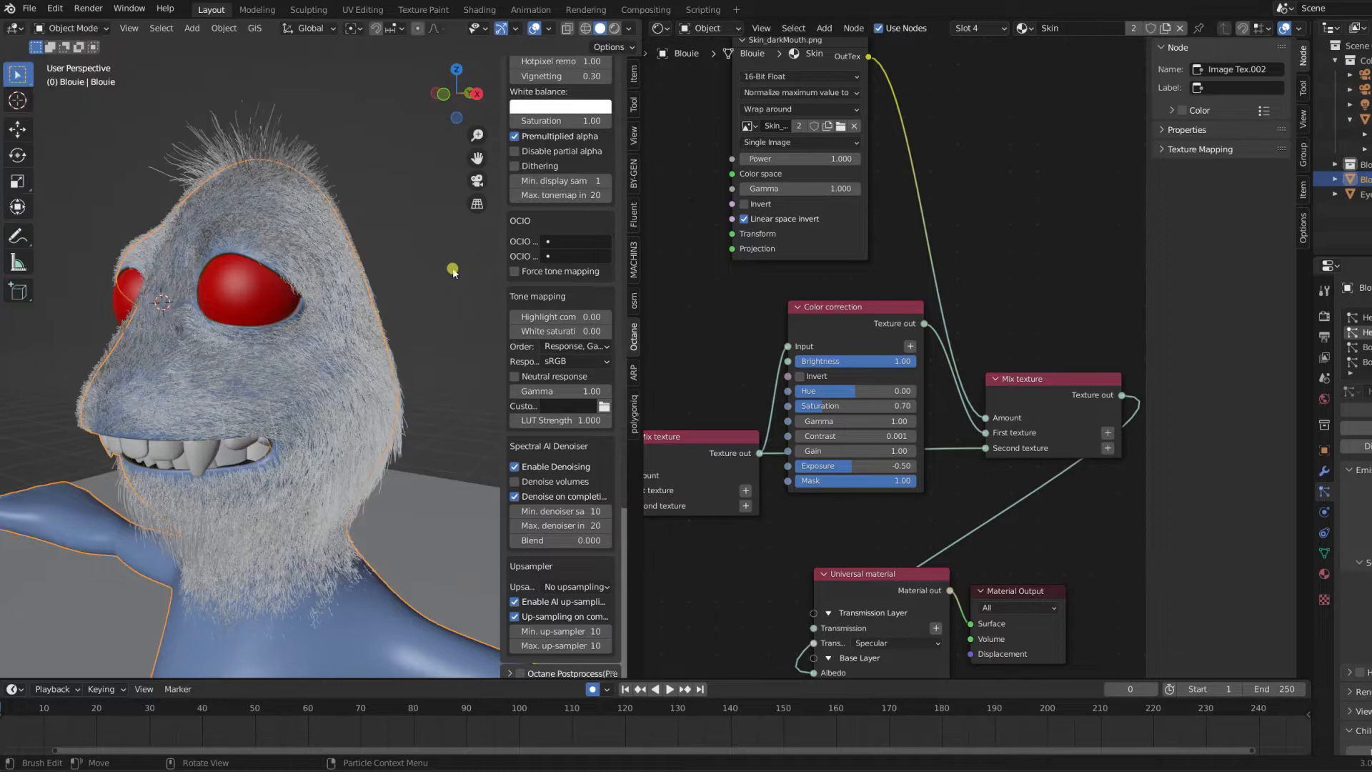
{"action": "middle_click_drag", "start_coordinate": [251, 165], "coordinate": [357, 222]}
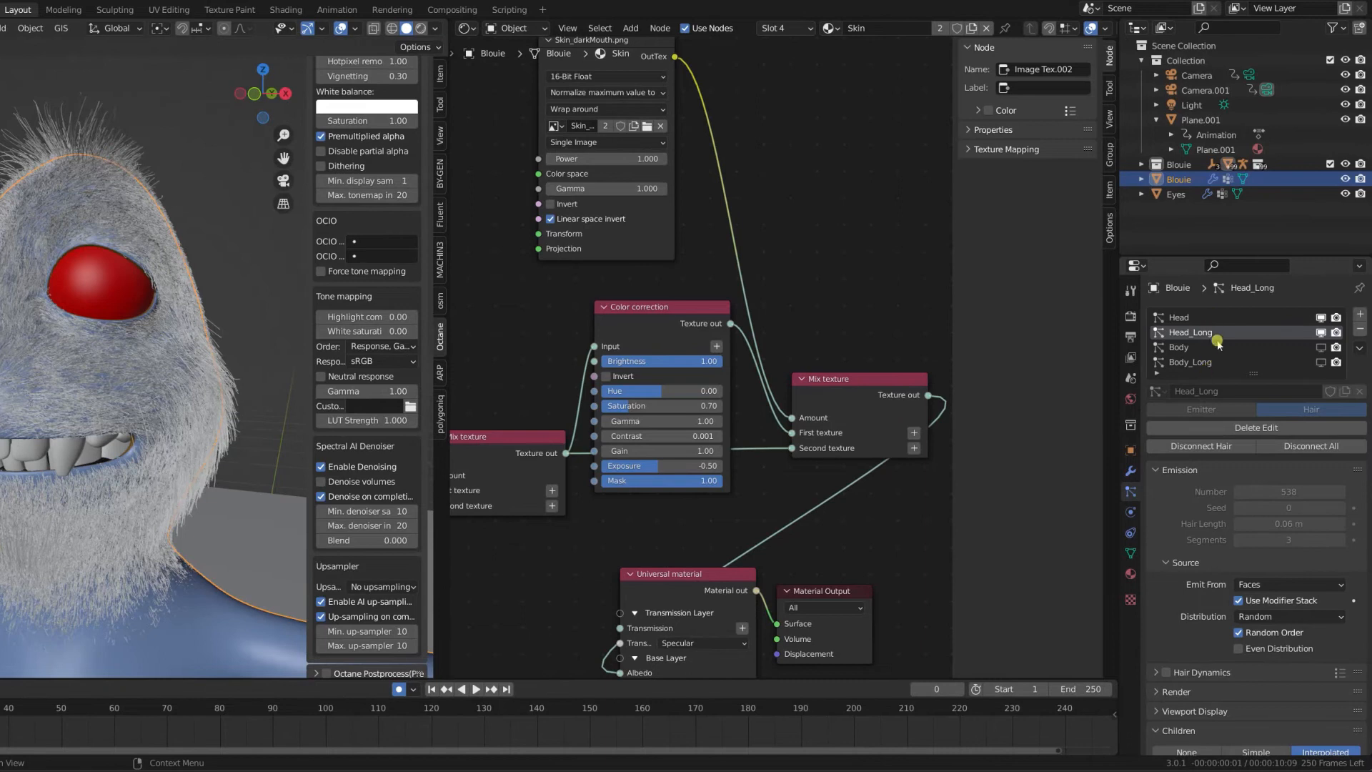
{"action": "scroll", "coordinate": [1221, 515], "scroll_direction": "down", "scroll_amount": 8}
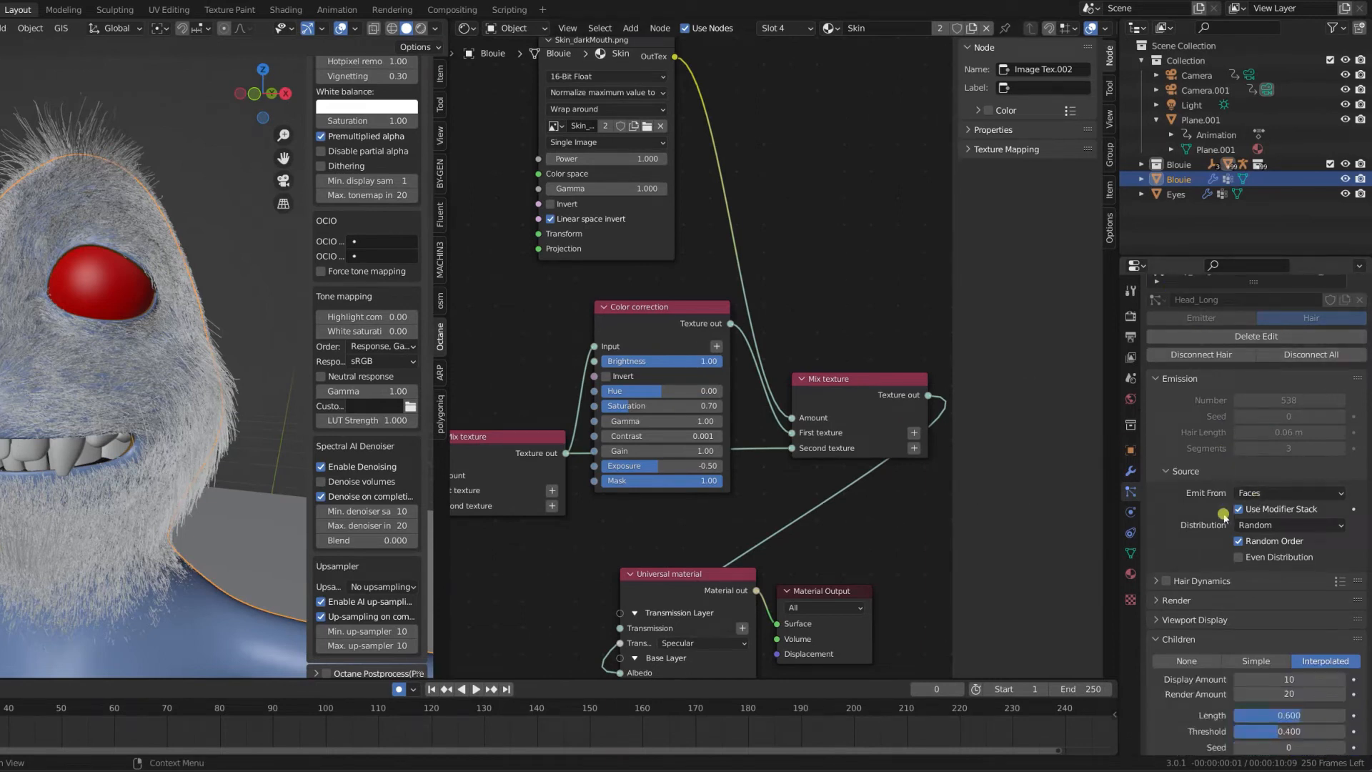
{"action": "left_click", "coordinate": [1154, 480]}
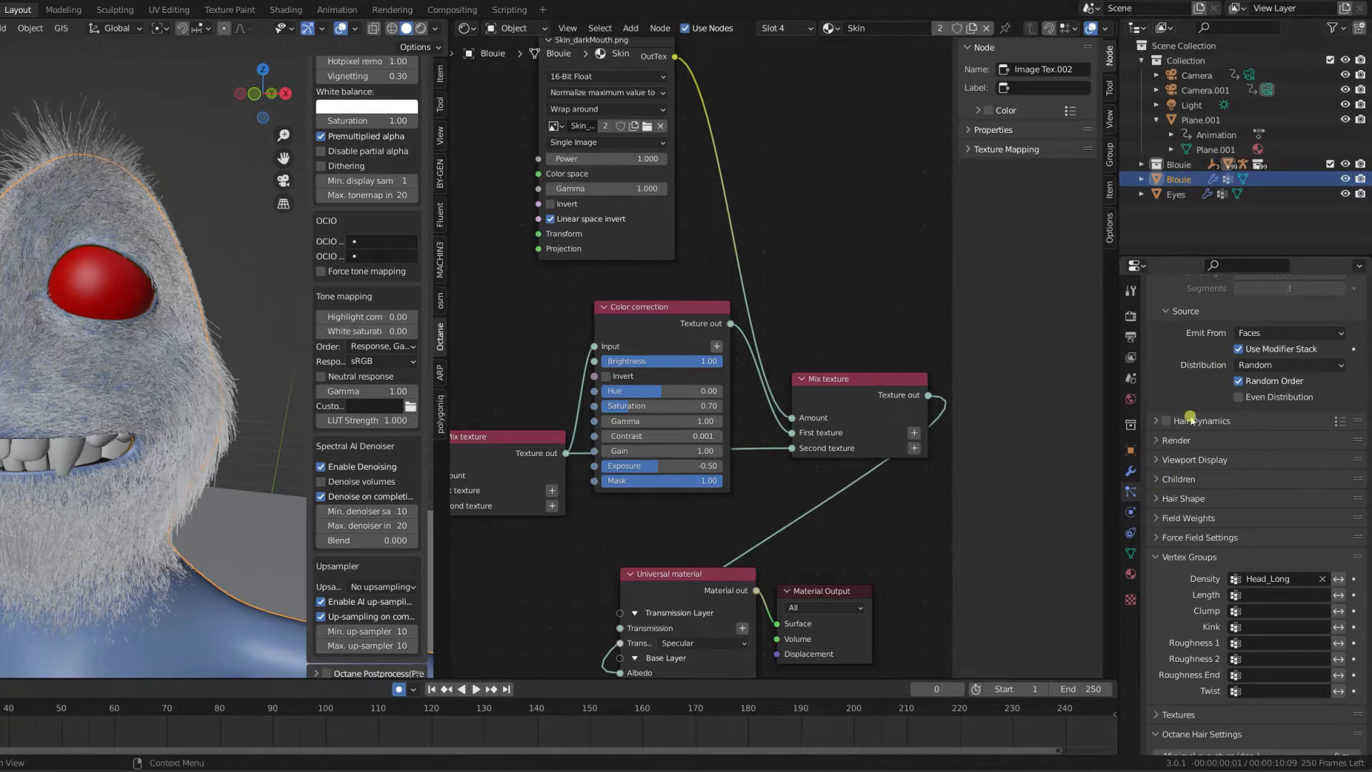
{"action": "scroll", "coordinate": [1189, 443], "scroll_direction": "up", "scroll_amount": 5}
{"action": "left_click", "coordinate": [1158, 602]}
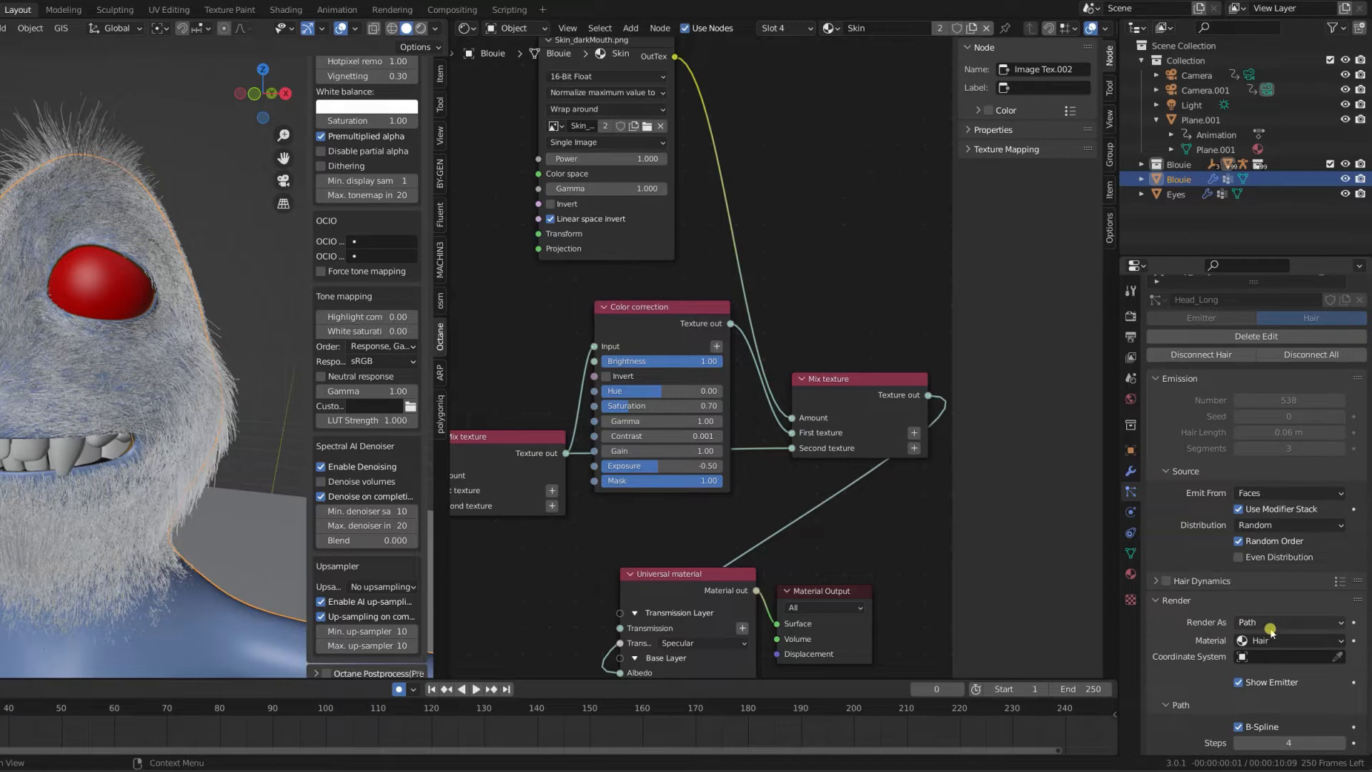
{"action": "scroll", "coordinate": [1266, 627], "scroll_direction": "down", "scroll_amount": 3}
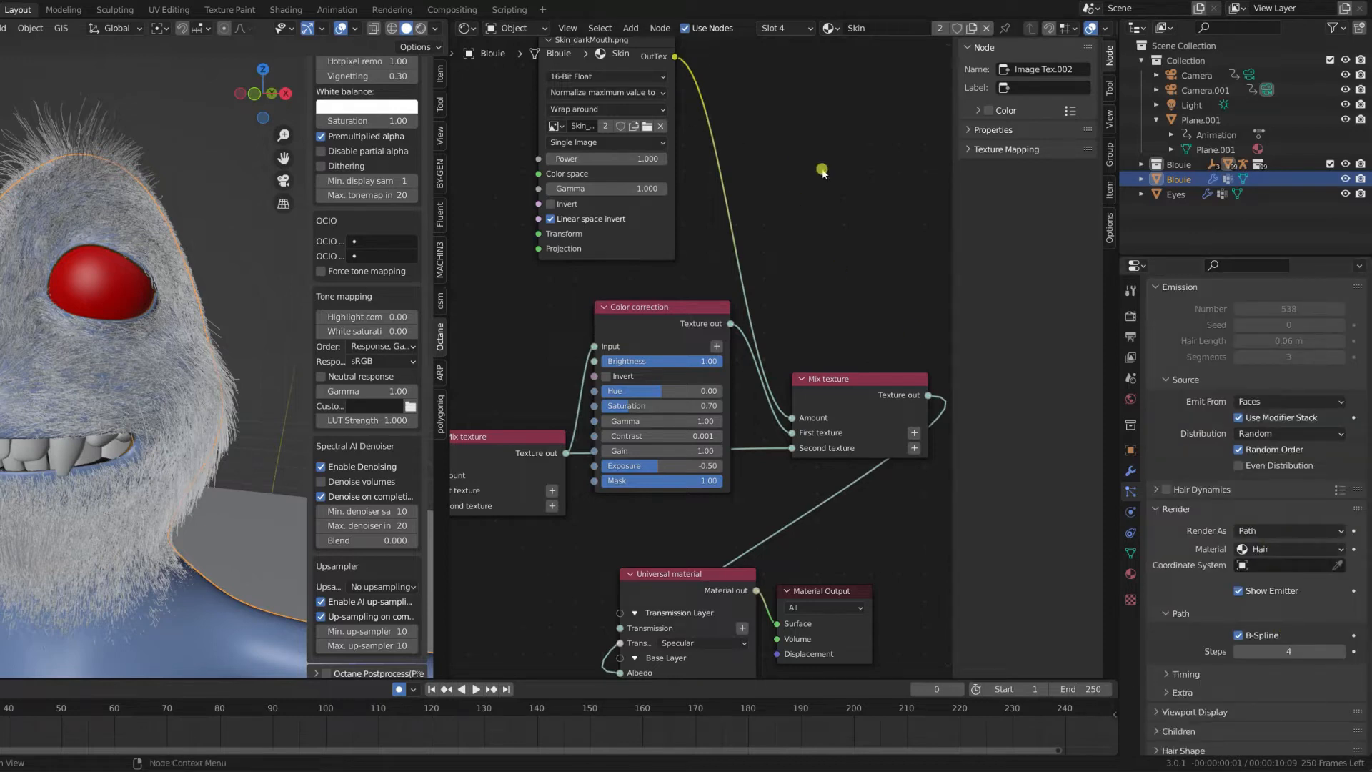
Open the Hair material from slot 9 in the node editor and shift its Hair material node slightly toward the Material Output
{"action": "middle_click_drag", "start_coordinate": [822, 170], "coordinate": [833, 229]}
{"action": "middle_click_drag", "start_coordinate": [848, 384], "coordinate": [812, 165]}
{"action": "left_click", "coordinate": [784, 27]}
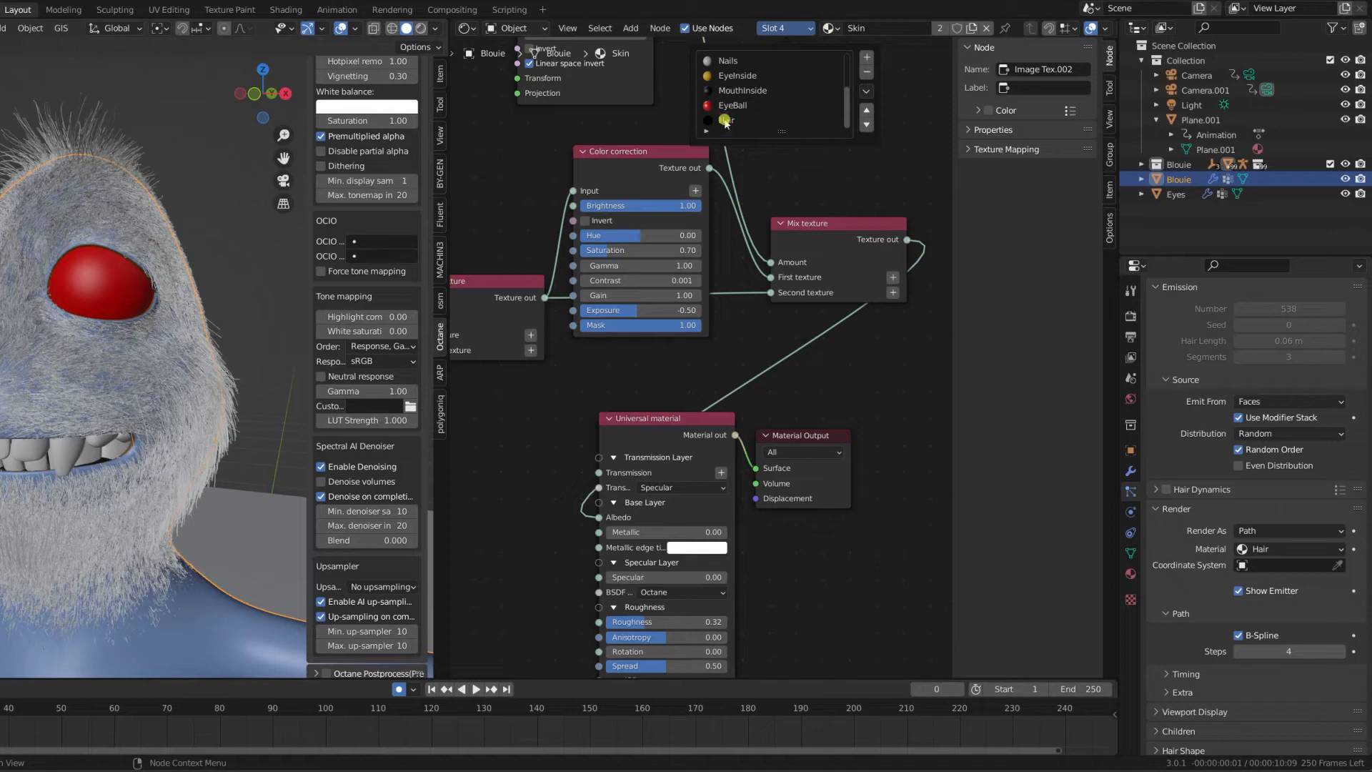
{"action": "left_click", "coordinate": [725, 120]}
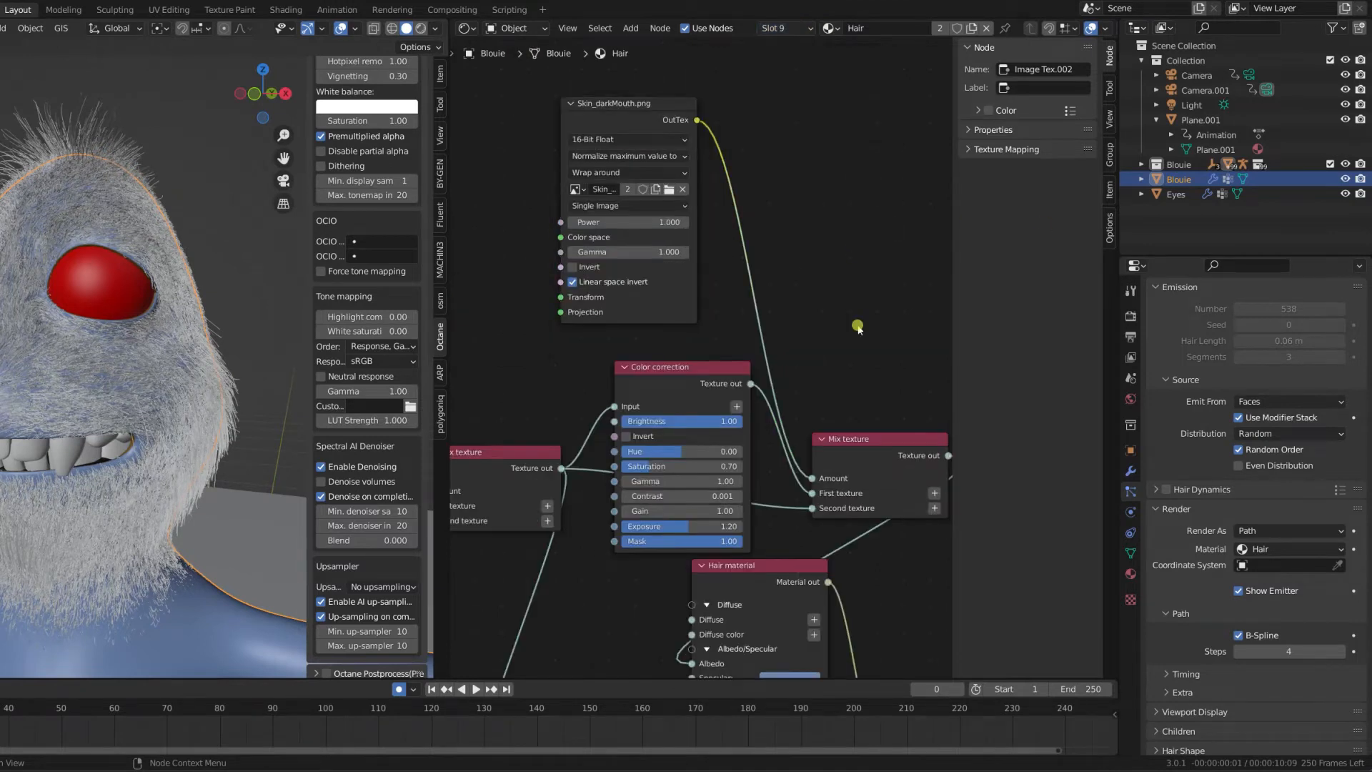
{"action": "middle_click_drag", "start_coordinate": [876, 351], "coordinate": [812, 672]}
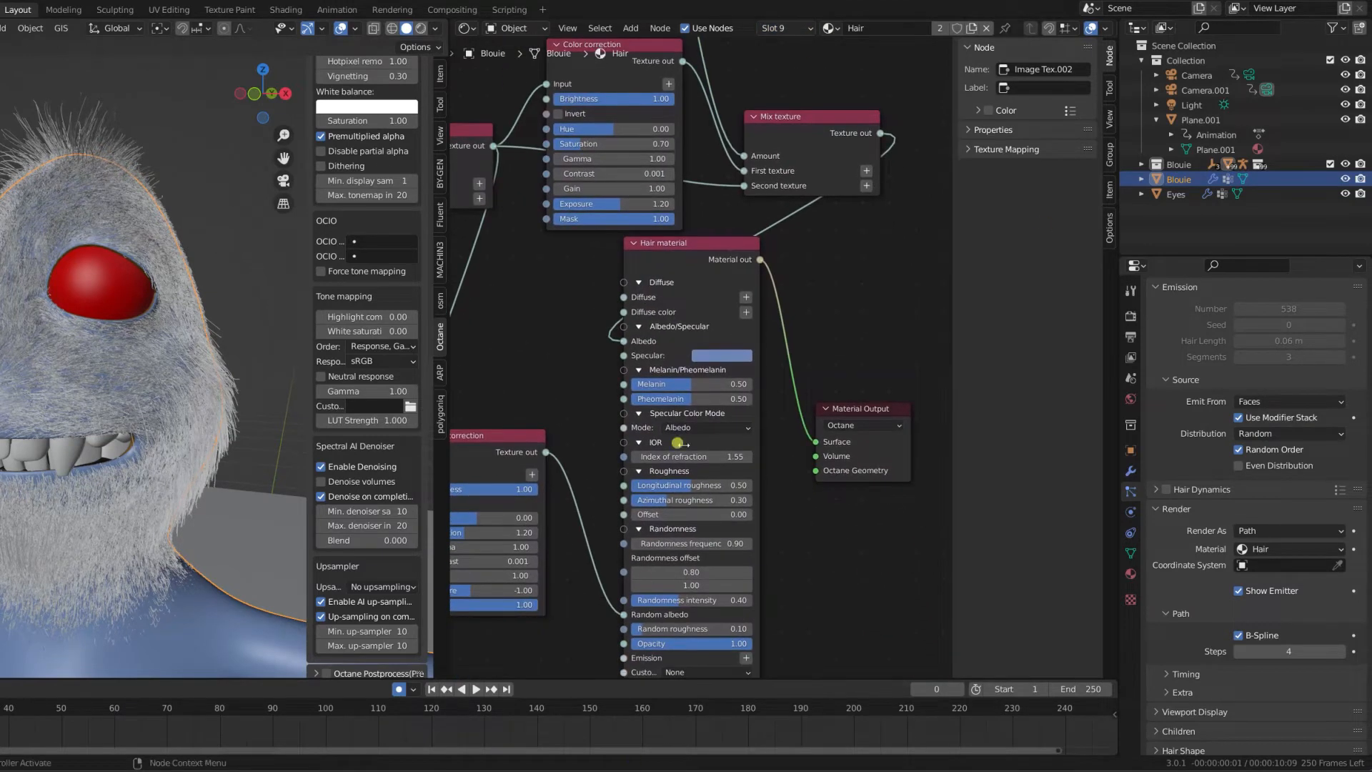
{"action": "left_click_drag", "start_coordinate": [709, 263], "coordinate": [726, 268]}
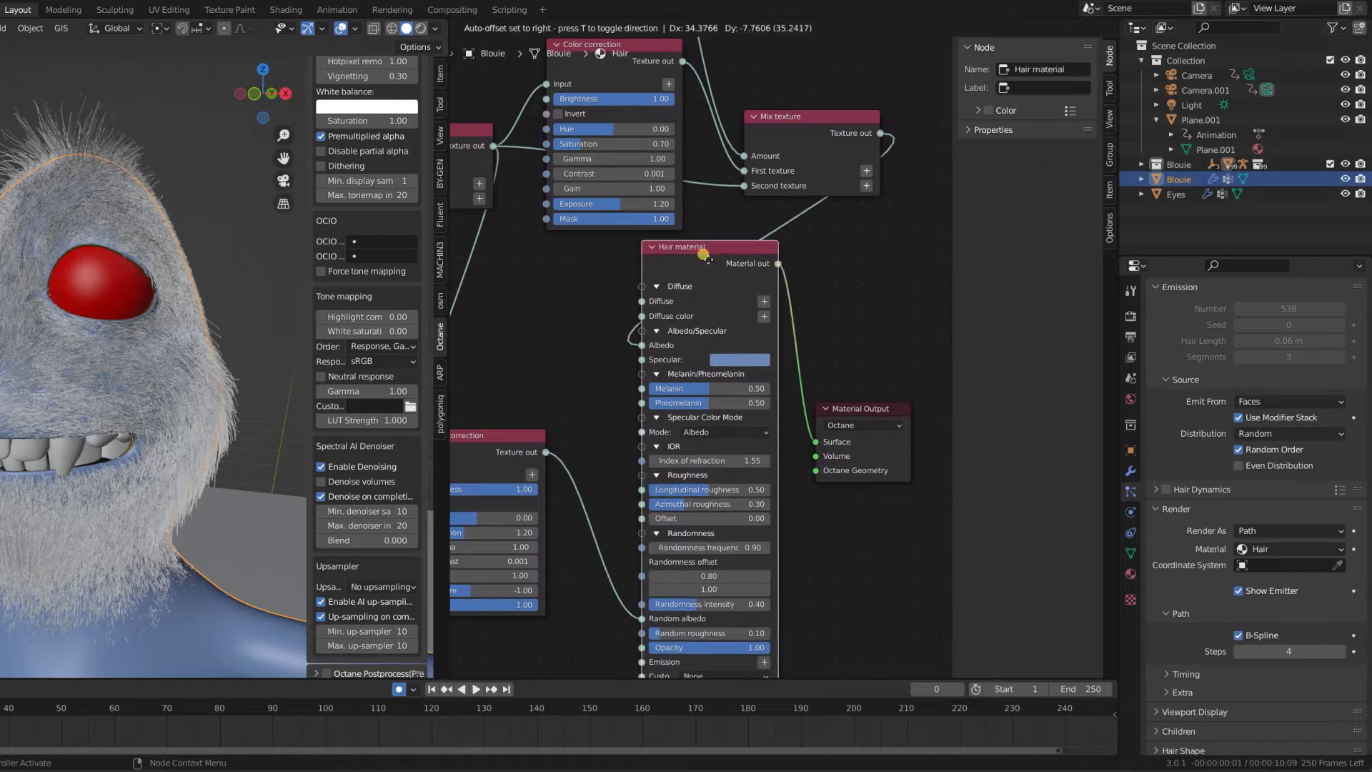
Switch the viewport to rendered shading to preview the Hair material on the character's head
{"action": "left_click", "coordinate": [419, 30]}
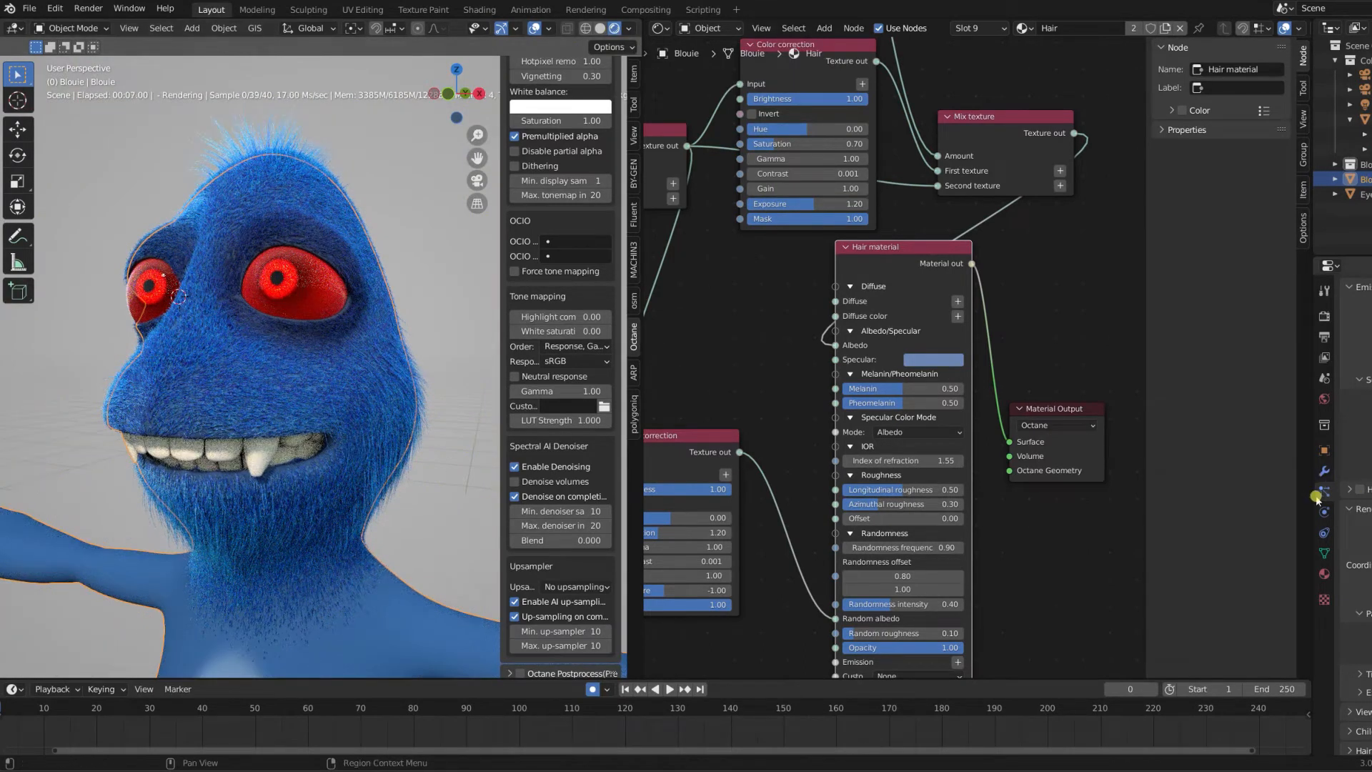
{"action": "scroll", "coordinate": [1361, 471], "scroll_direction": "down", "scroll_amount": 8}
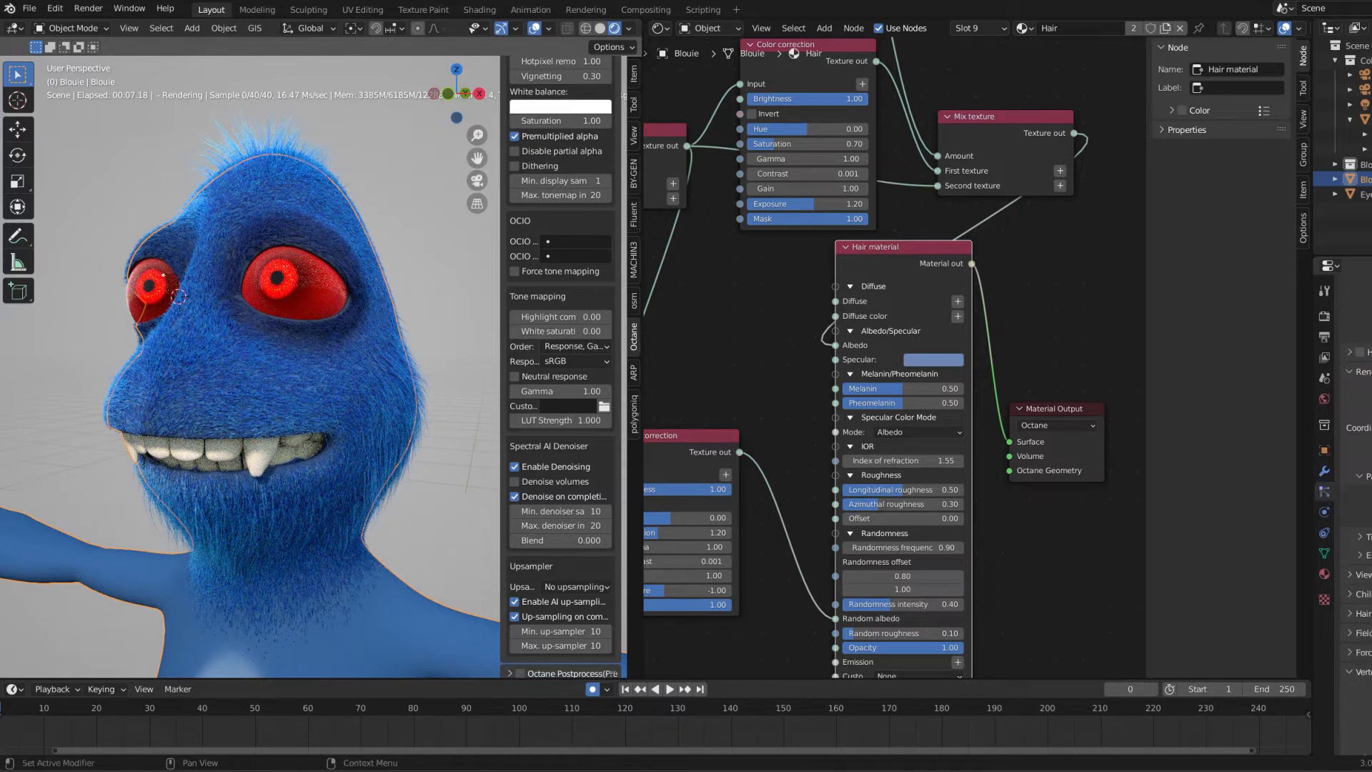
{"action": "scroll", "coordinate": [1365, 461], "scroll_direction": "up", "scroll_amount": 10}
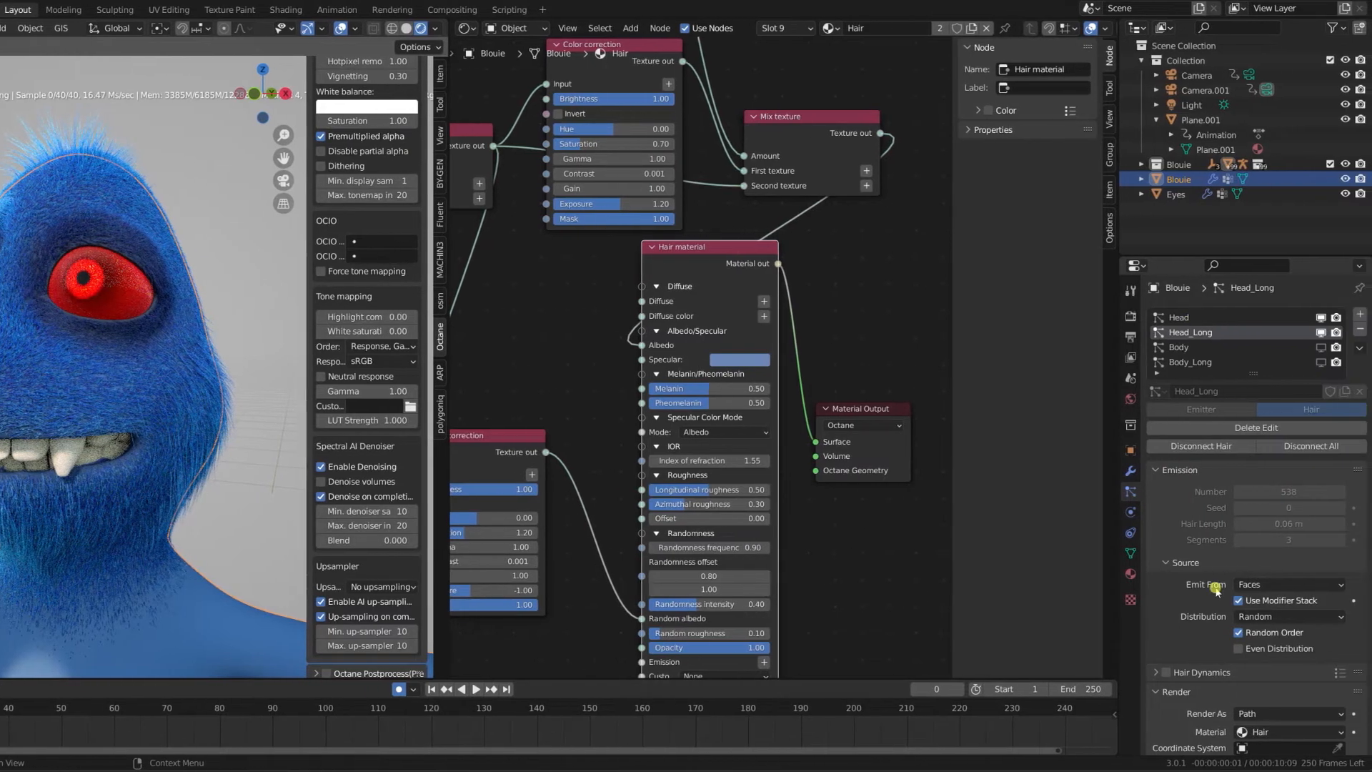
Show the Children settings of the Head_Long particle system and compare them with those of Head
{"action": "scroll", "coordinate": [1211, 593], "scroll_direction": "down", "scroll_amount": 4}
{"action": "left_click", "coordinate": [1156, 334]}
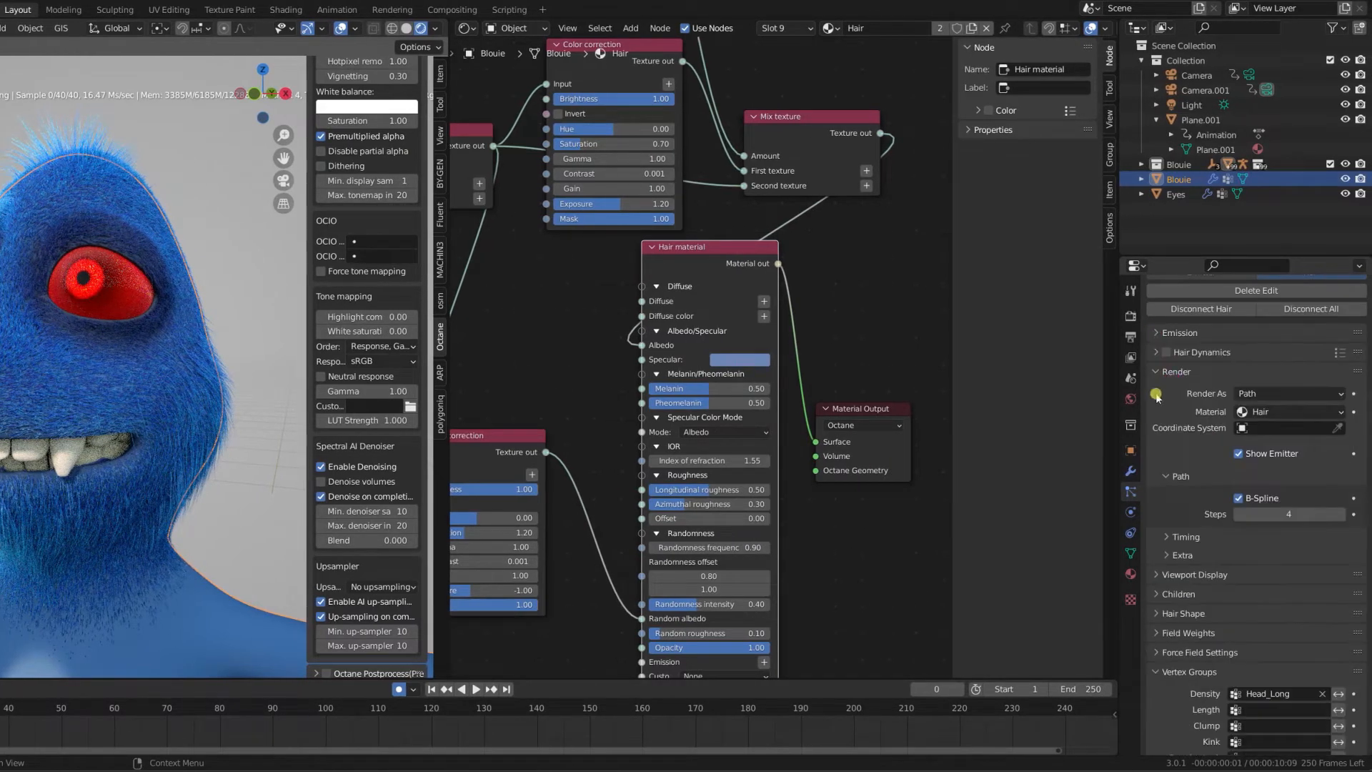
{"action": "left_click", "coordinate": [1158, 596]}
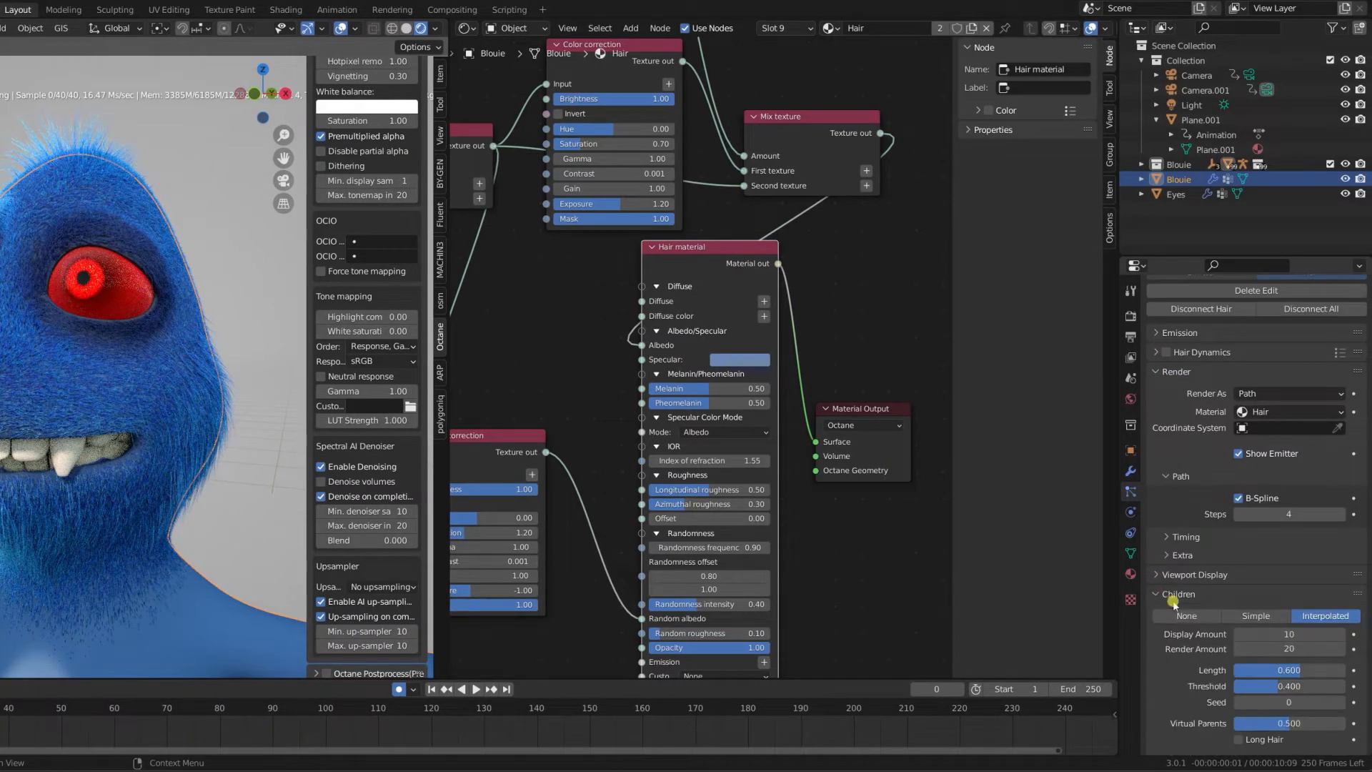
{"action": "scroll", "coordinate": [1258, 571], "scroll_direction": "down", "scroll_amount": 3}
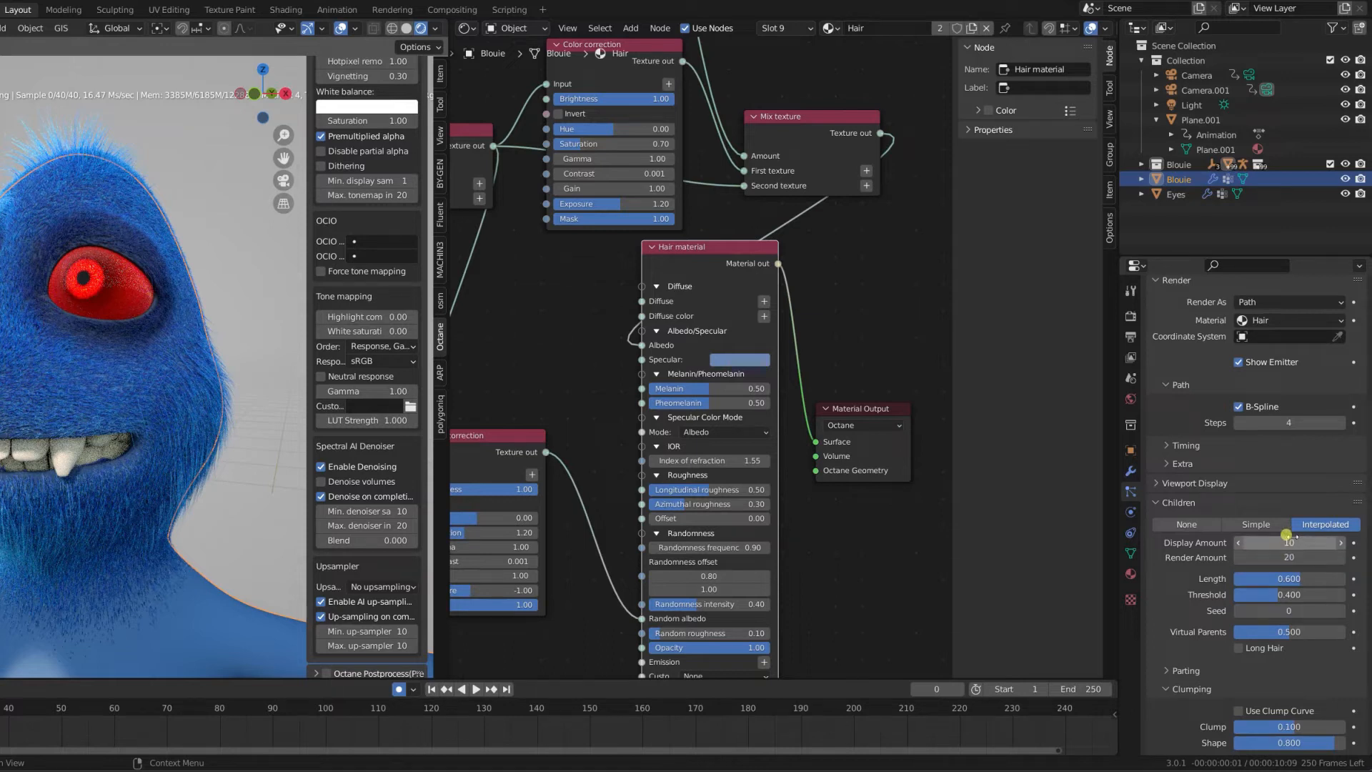
{"action": "scroll", "coordinate": [1190, 404], "scroll_direction": "up", "scroll_amount": 4}
{"action": "scroll", "coordinate": [1190, 404], "scroll_direction": "up", "scroll_amount": 3}
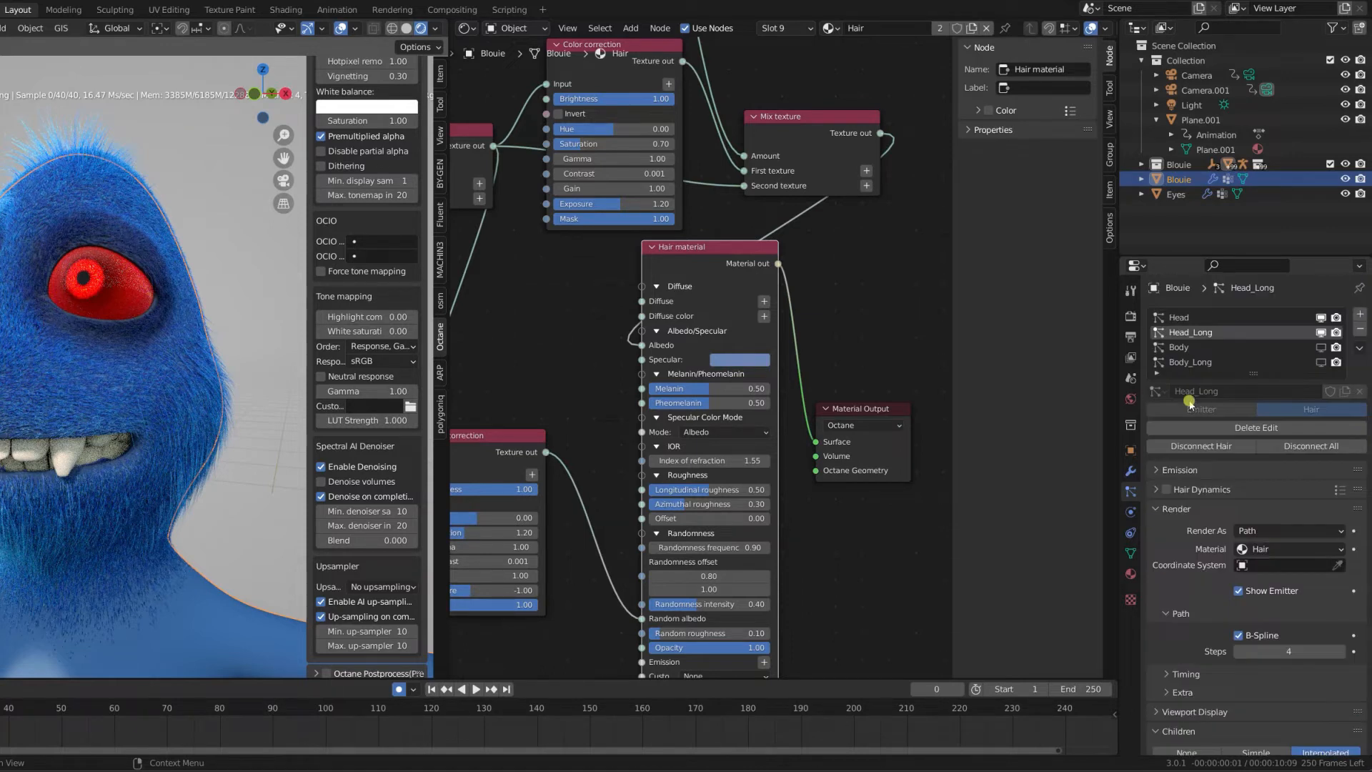
{"action": "left_click", "coordinate": [1192, 319]}
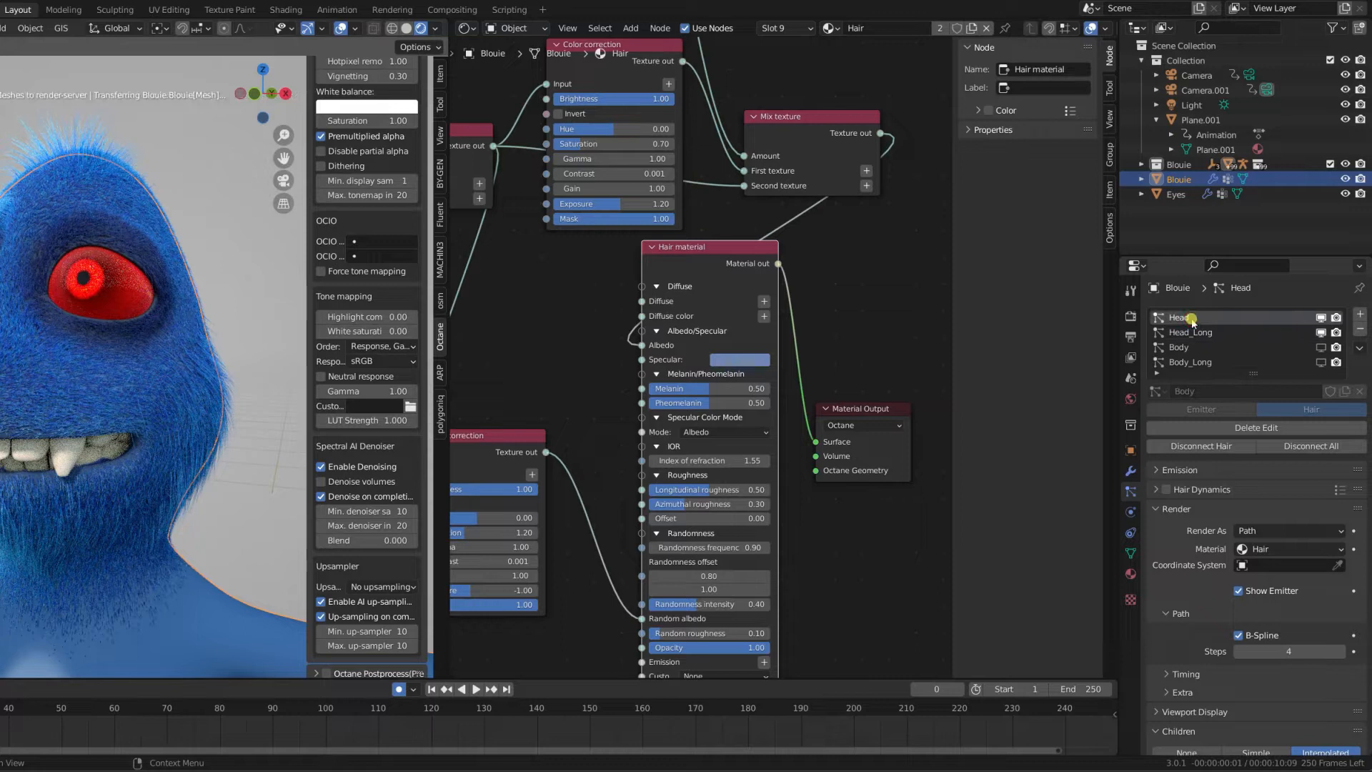
{"action": "scroll", "coordinate": [1186, 485], "scroll_direction": "down", "scroll_amount": 8}
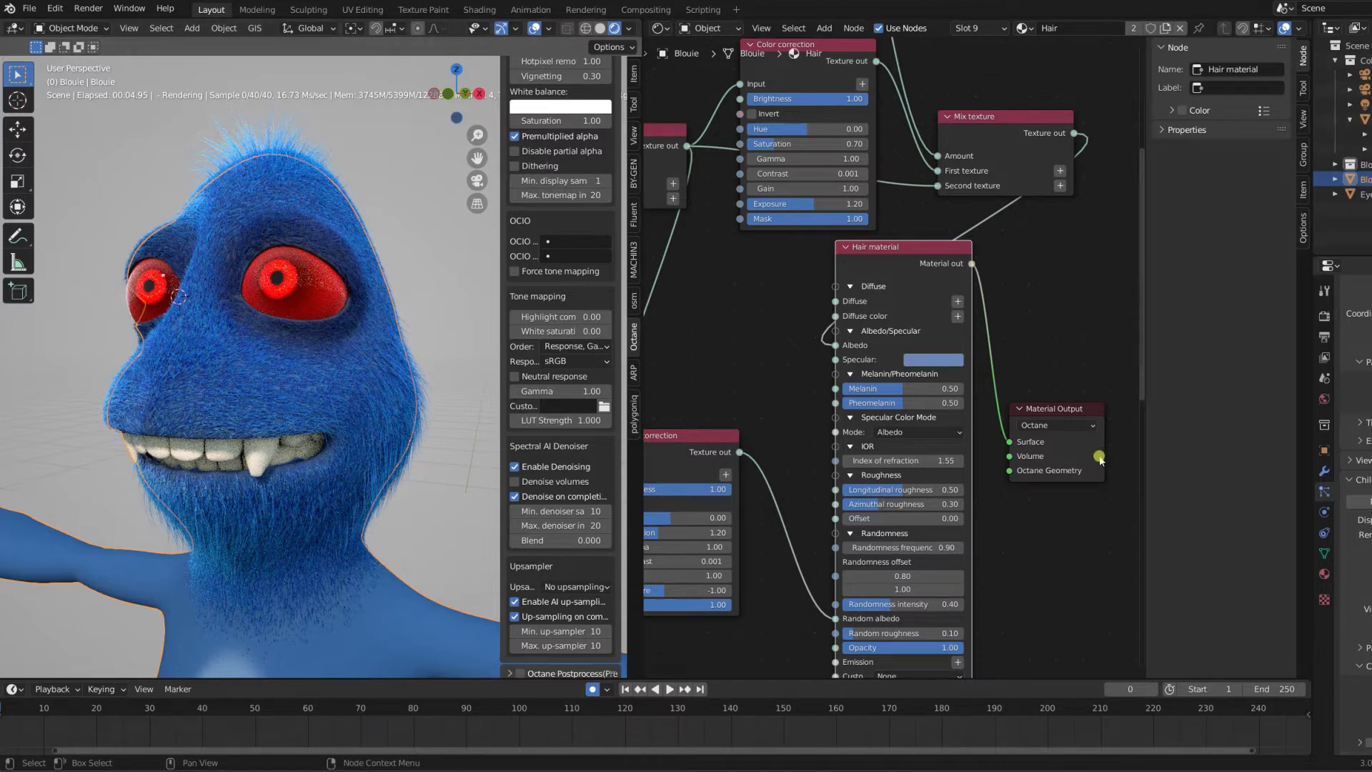
Examine the Hair material's node tree back to the Skin image texture that drives the colour mix
{"action": "middle_click_drag", "start_coordinate": [793, 366], "coordinate": [871, 409]}
{"action": "left_click_drag", "start_coordinate": [911, 390], "coordinate": [853, 386]}
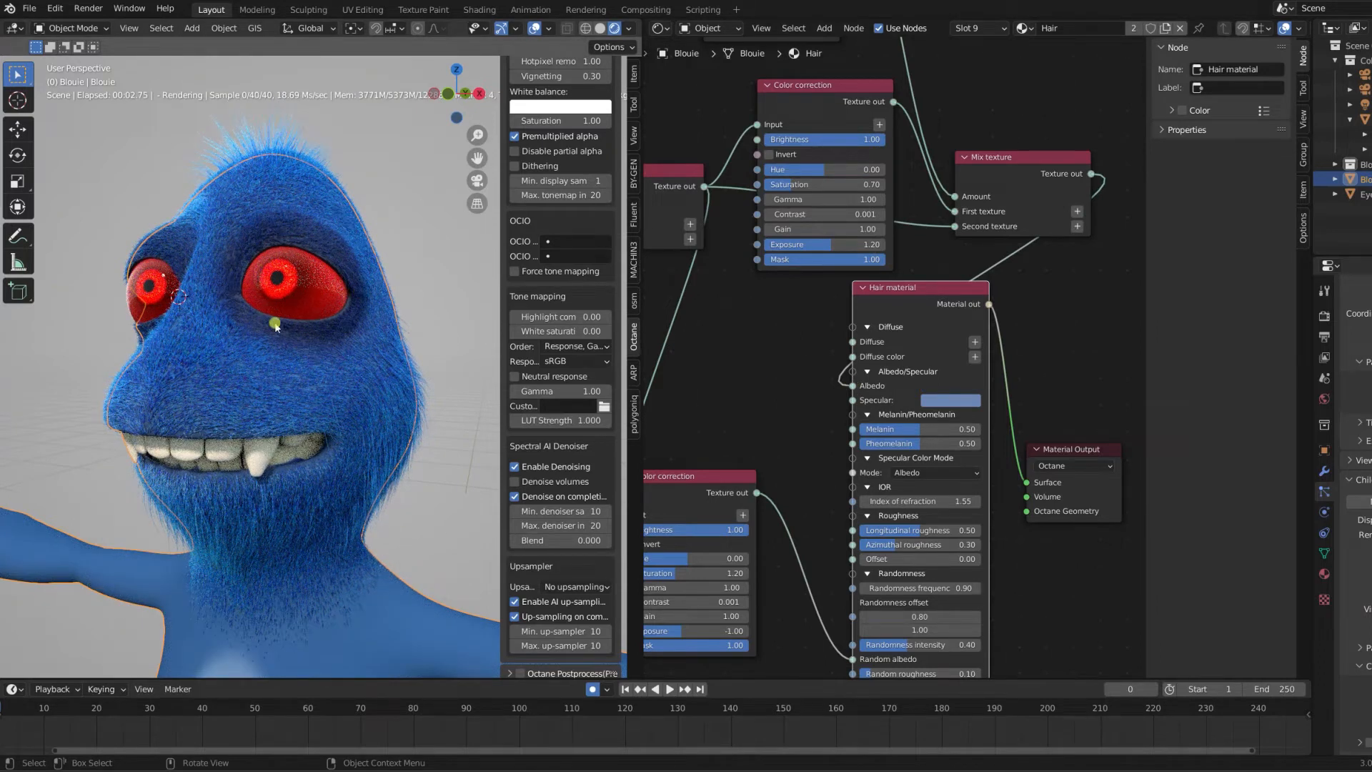
{"action": "middle_click_drag", "start_coordinate": [816, 361], "coordinate": [720, 572]}
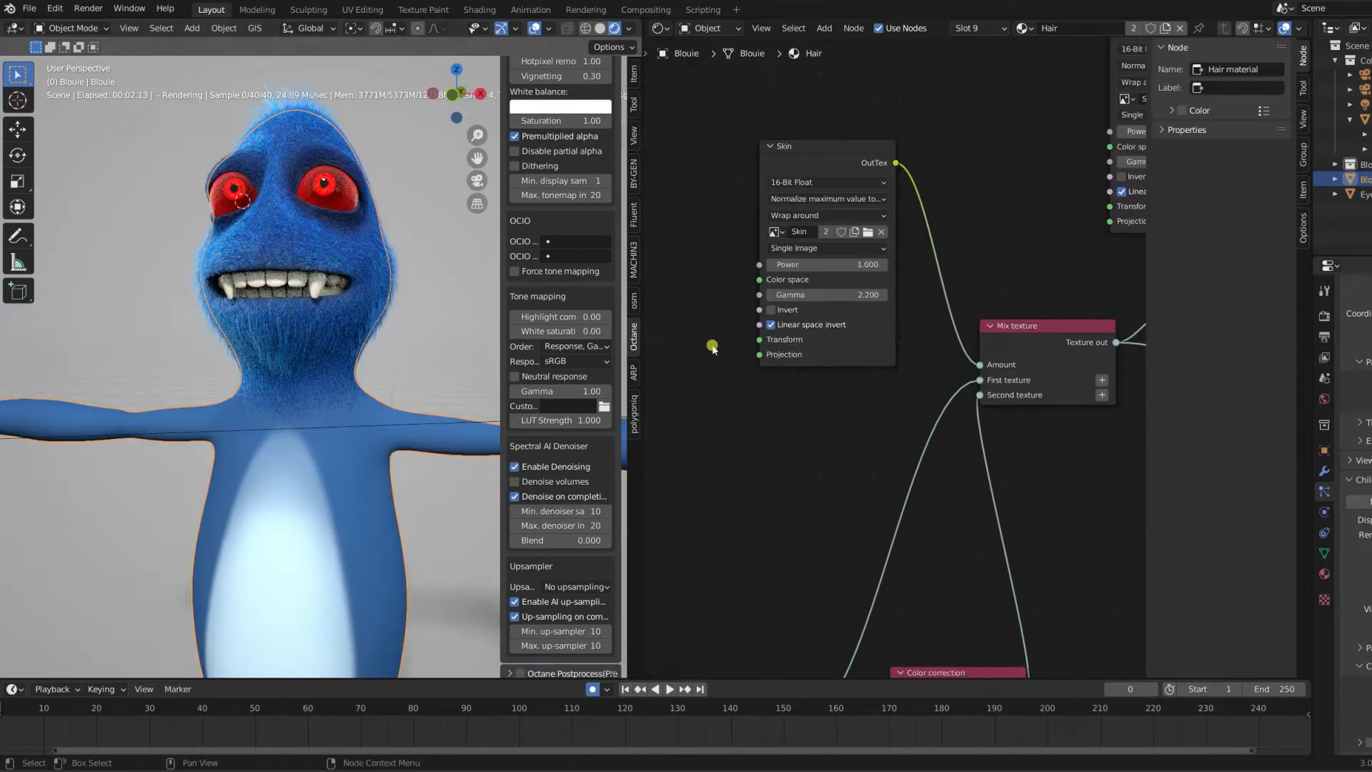
Switch to Texture Paint mode in solid shading, try dark brush strokes on the upper chest, and undo them
{"action": "left_click", "coordinate": [65, 28]}
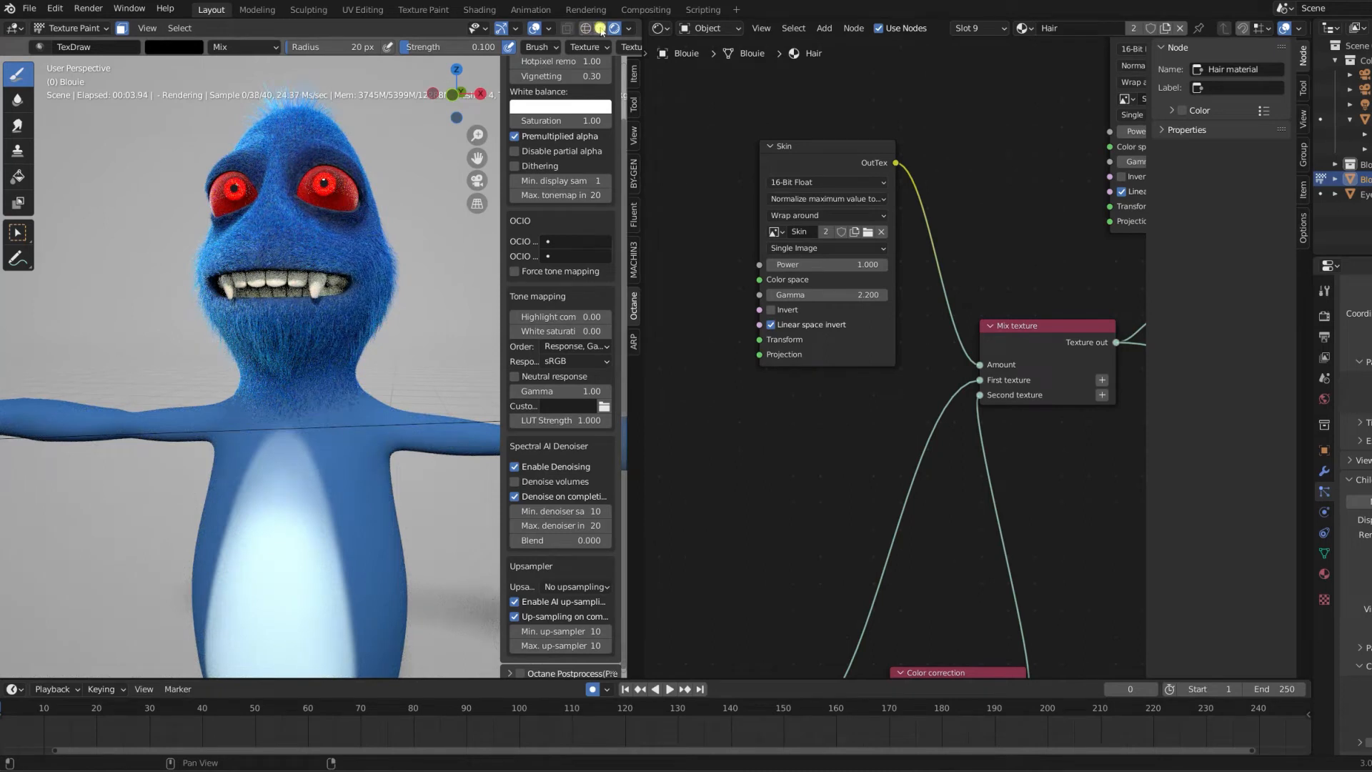
{"action": "mouse_move", "coordinate": [399, 343]}
{"action": "middle_mouse_down"}
{"action": "mouse_move", "coordinate": [307, 389]}
{"action": "mouse_move", "coordinate": [511, 377]}
{"action": "mouse_move", "coordinate": [480, 393]}
{"action": "mouse_move", "coordinate": [354, 386]}
{"action": "middle_mouse_up"}
{"action": "mouse_move", "coordinate": [298, 496]}
{"action": "left_mouse_down"}
{"action": "mouse_move", "coordinate": [309, 399]}
{"action": "mouse_move", "coordinate": [318, 411]}
{"action": "left_mouse_up"}
{"action": "left_click_drag", "start_coordinate": [315, 469], "coordinate": [290, 442]}
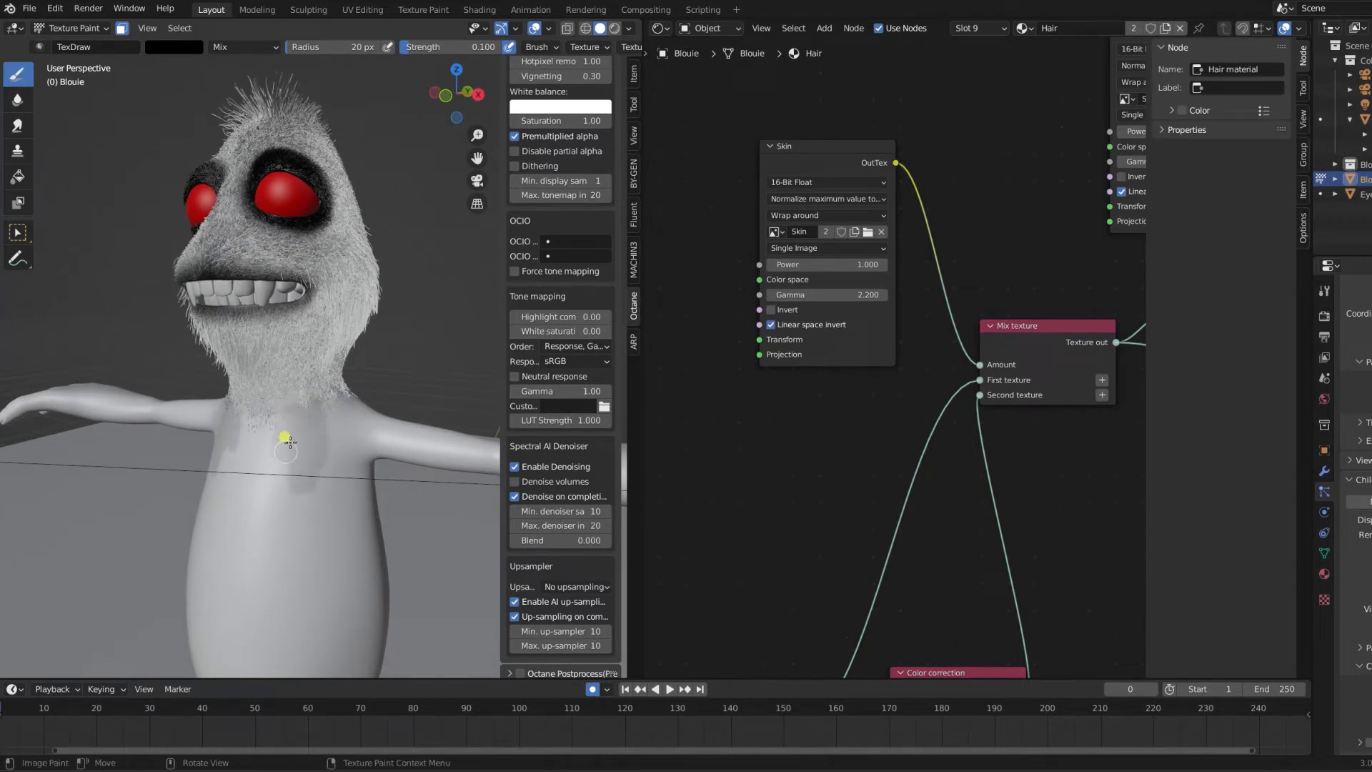
{"action": "key", "text": "ctrl+z"}
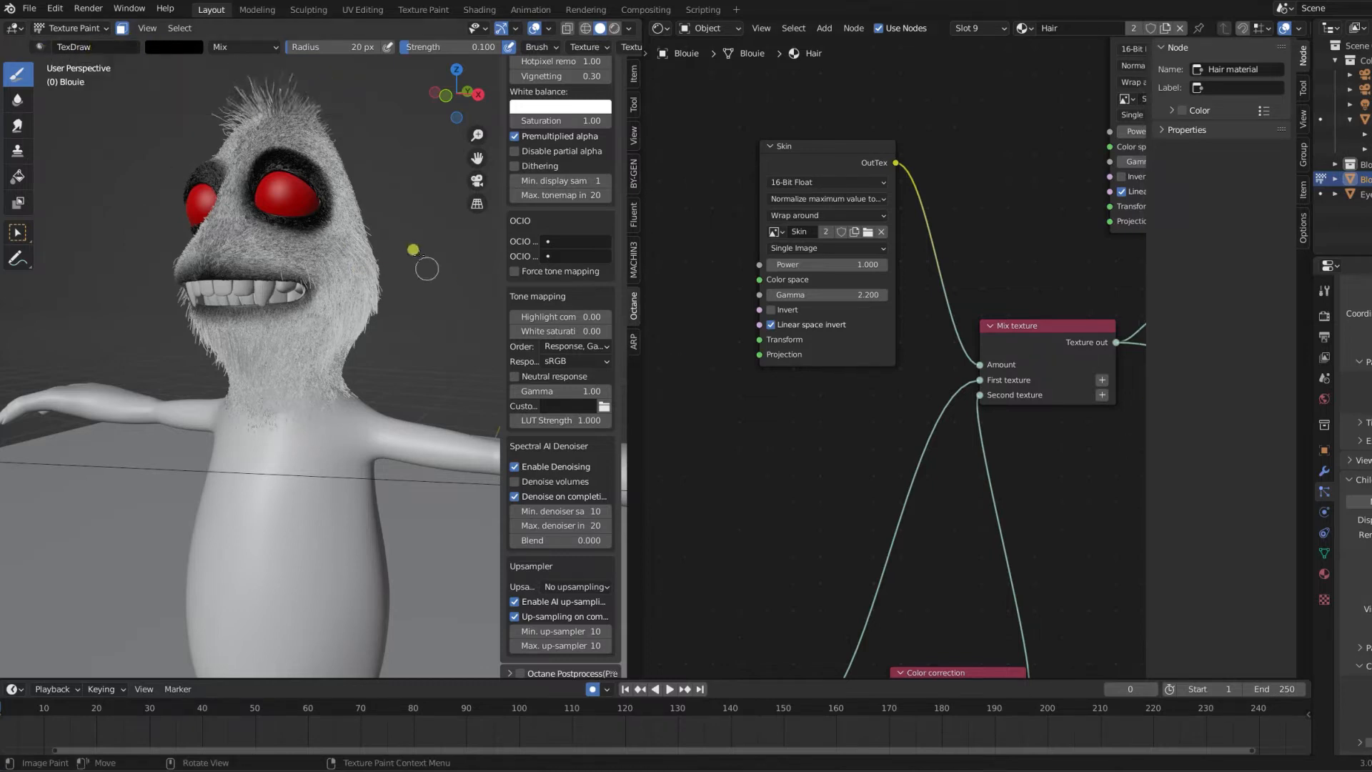
Widen the 3D viewport and open Skin.png as the single-image paint canvas
{"action": "left_click", "coordinate": [597, 46]}
{"action": "left_click", "coordinate": [595, 47]}
{"action": "left_click_drag", "start_coordinate": [628, 172], "coordinate": [1088, 193]}
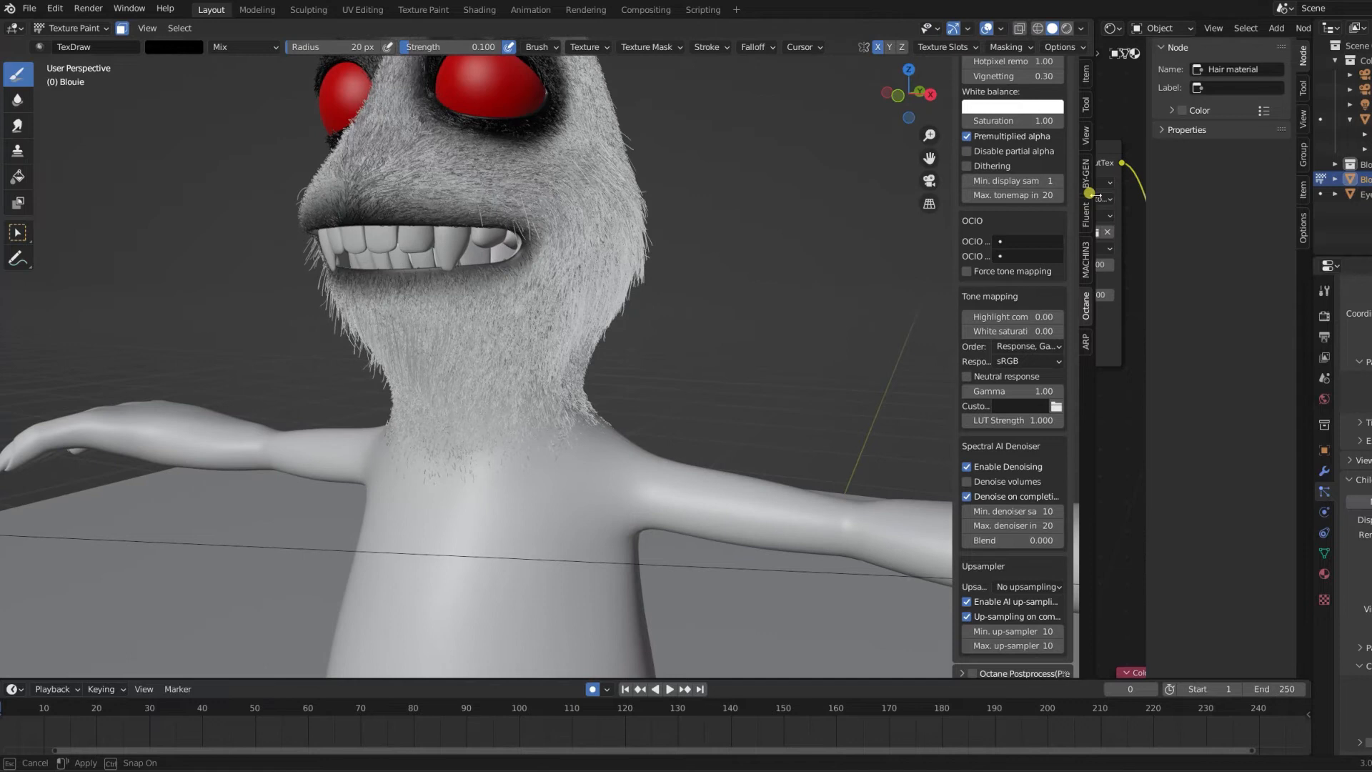
{"action": "left_click", "coordinate": [955, 47]}
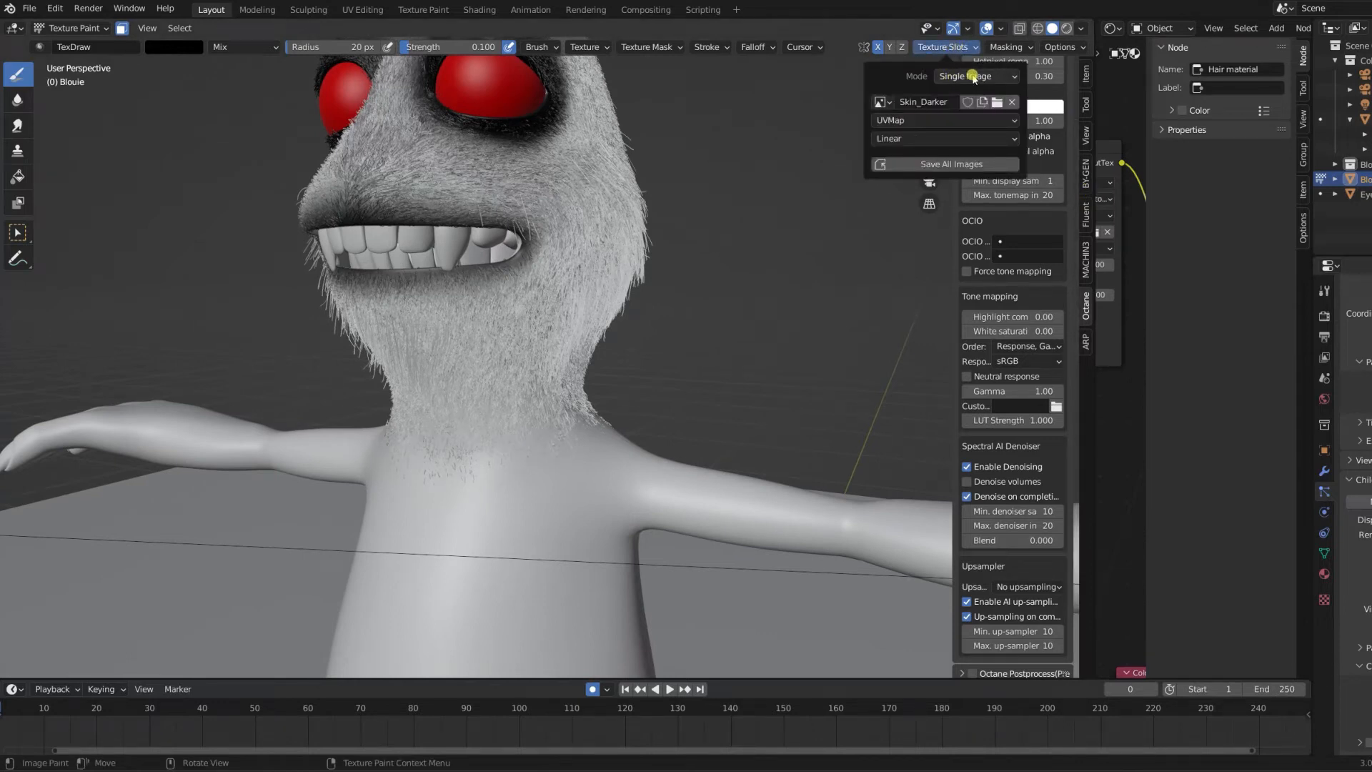
{"action": "left_click", "coordinate": [996, 104]}
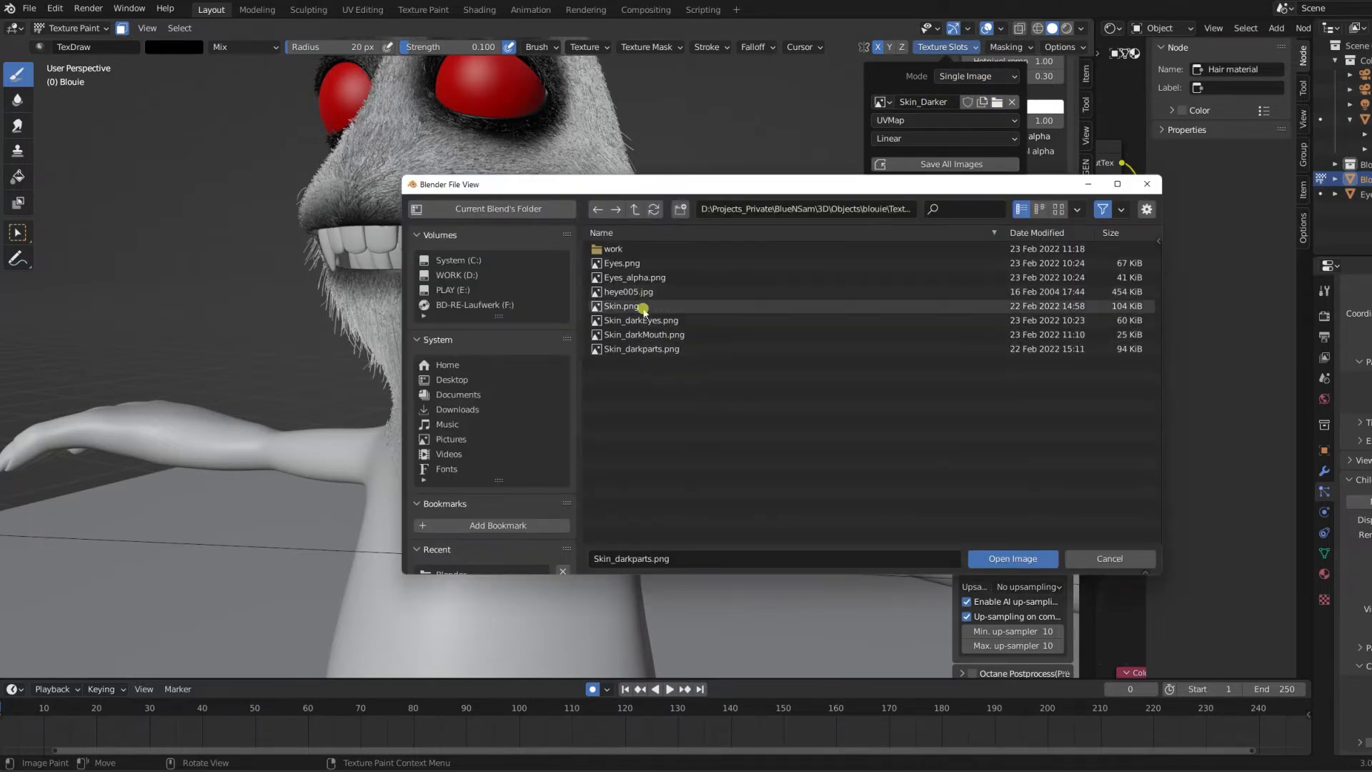
{"action": "left_click", "coordinate": [643, 306]}
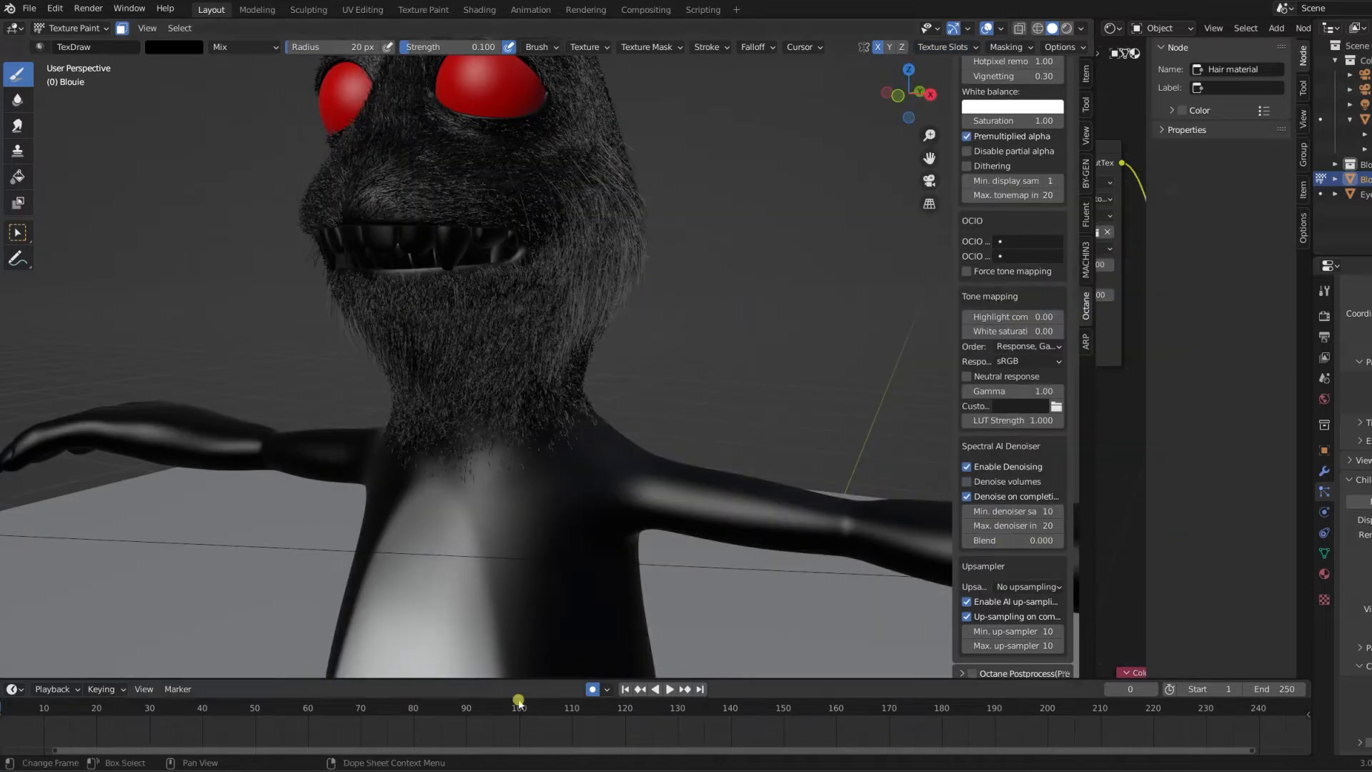
Set the paint canvas to the existing Skin_darkEyes.png image
{"action": "scroll", "coordinate": [672, 522], "scroll_direction": "down", "scroll_amount": 1}
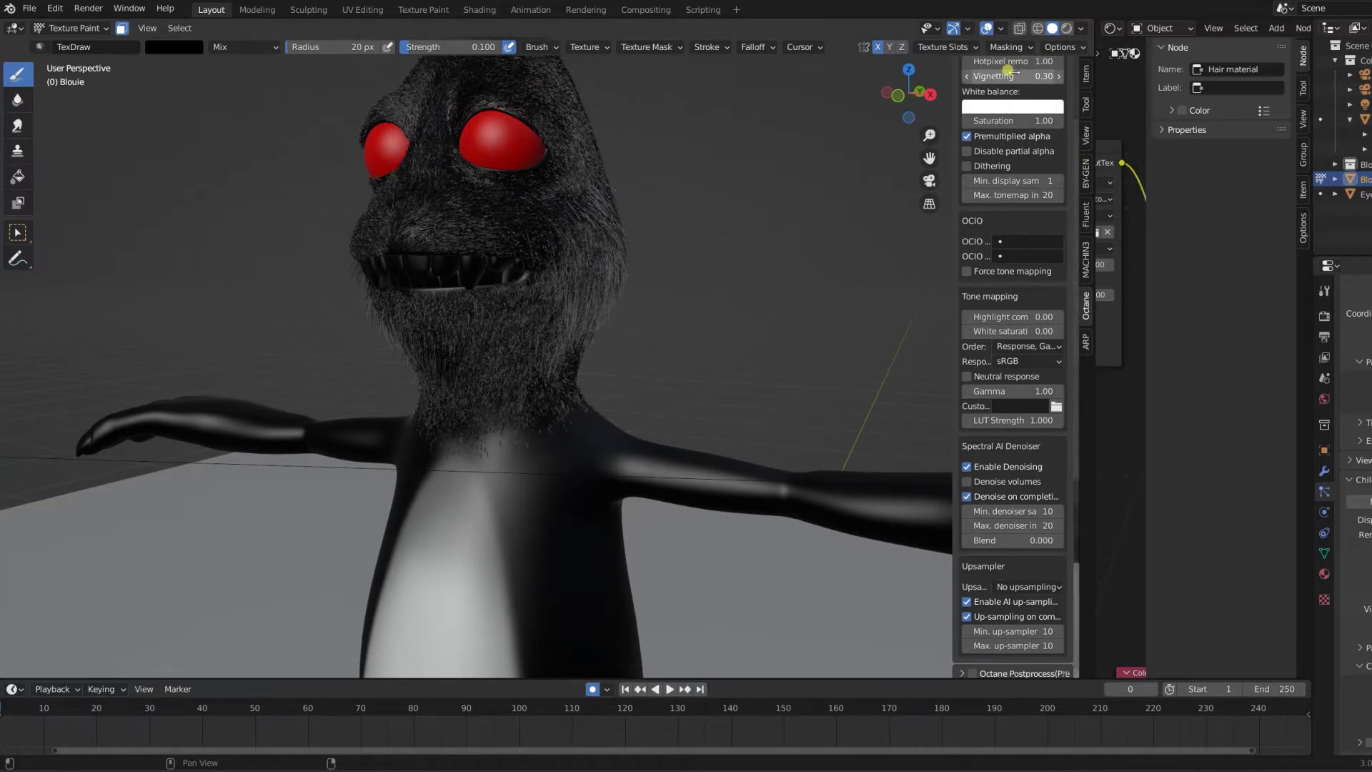
{"action": "left_click", "coordinate": [1063, 48]}
{"action": "mouse_move", "coordinate": [920, 45]}
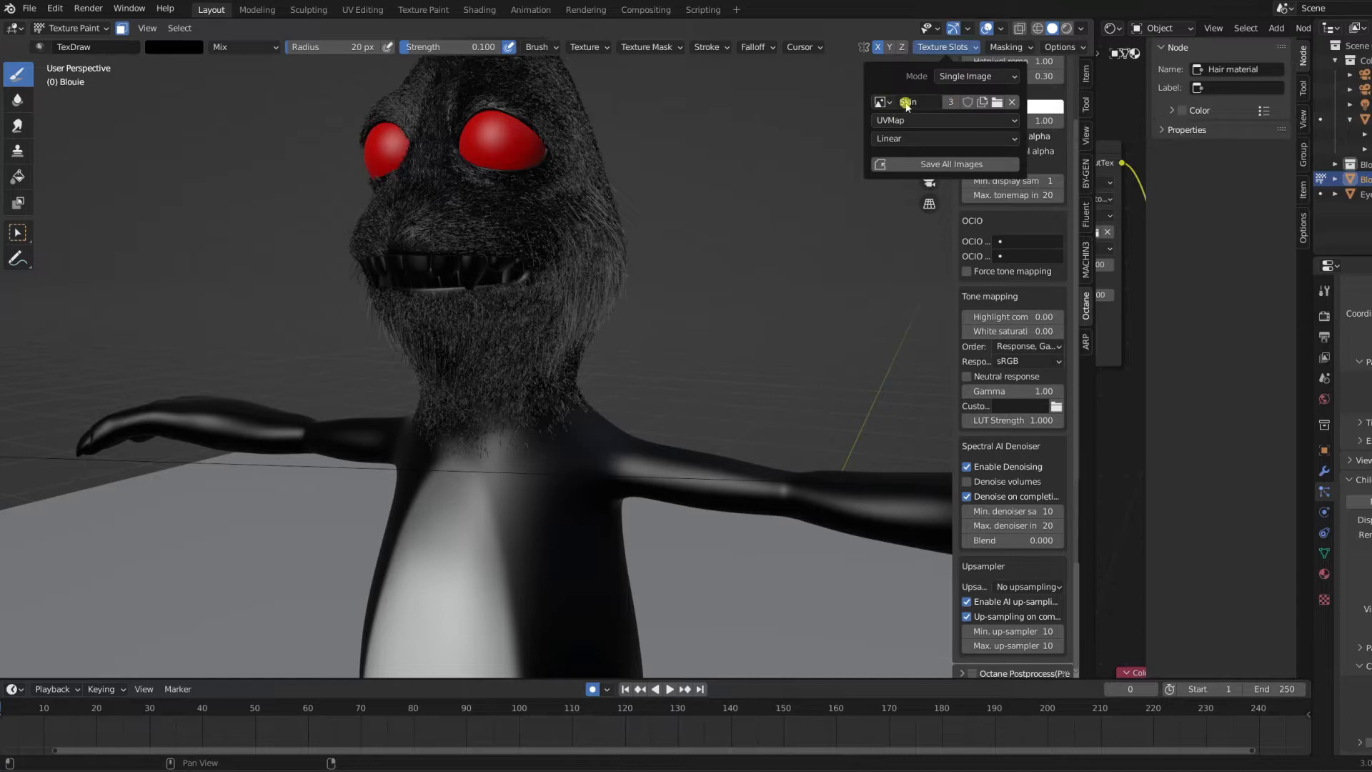
{"action": "left_click", "coordinate": [883, 100]}
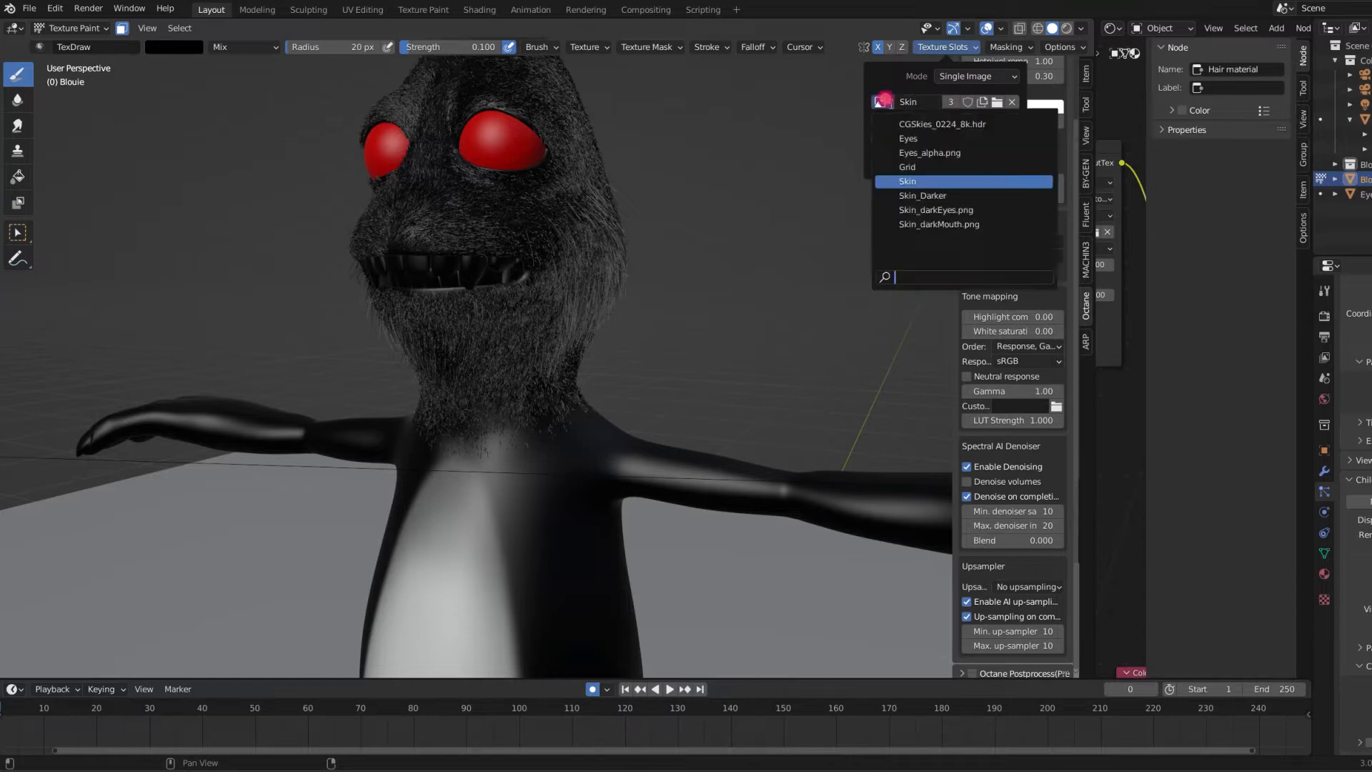
{"action": "left_click", "coordinate": [973, 206]}
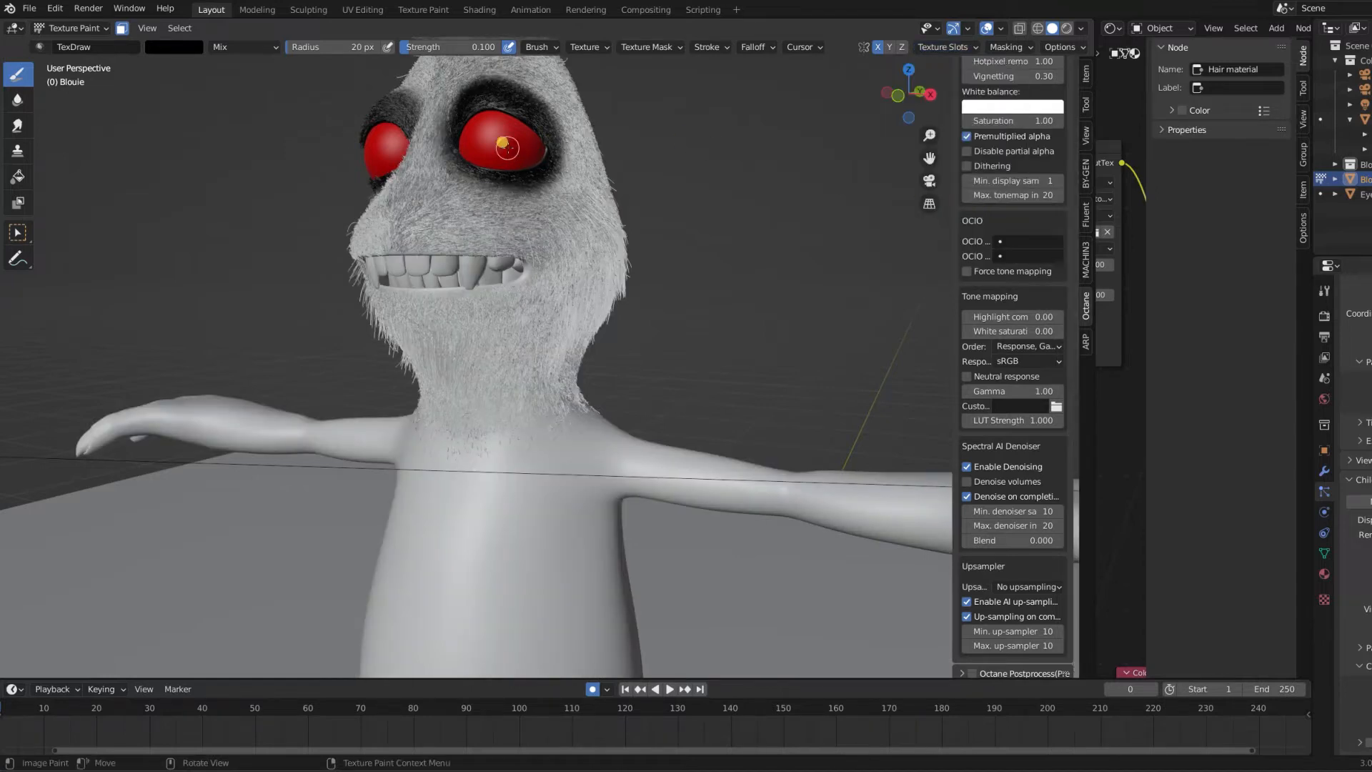
Try painting dark strokes on the face around the nose and mouth, and undo them
{"action": "left_click", "coordinate": [431, 216]}
{"action": "mouse_move", "coordinate": [550, 232]}
{"action": "middle_mouse_down"}
{"action": "mouse_move", "coordinate": [612, 230]}
{"action": "mouse_move", "coordinate": [572, 236]}
{"action": "middle_mouse_up"}
{"action": "mouse_move", "coordinate": [573, 235]}
{"action": "left_mouse_down"}
{"action": "mouse_move", "coordinate": [581, 226]}
{"action": "mouse_move", "coordinate": [613, 247]}
{"action": "left_mouse_up"}
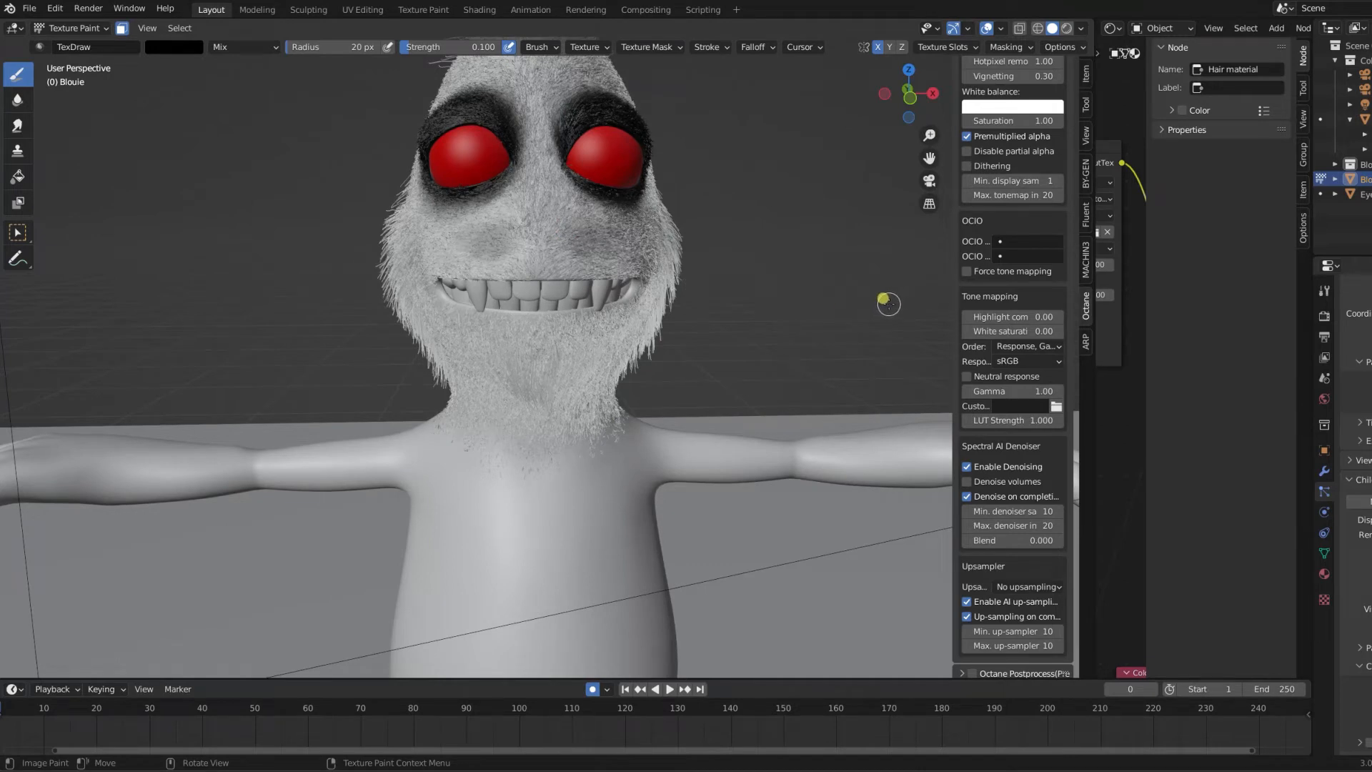
{"action": "key", "text": "ctrl+z"}
{"action": "key", "text": "ctrl+z"}
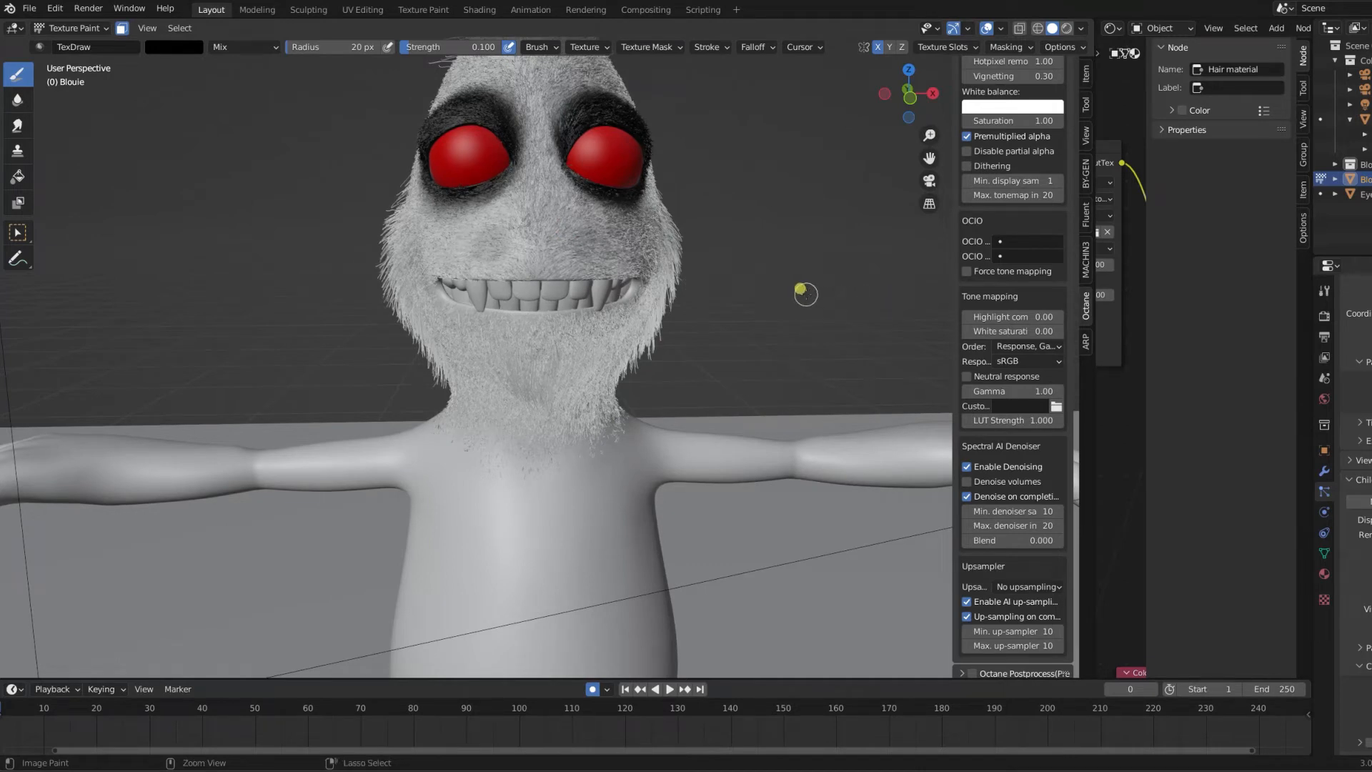
{"action": "middle_click_drag", "start_coordinate": [803, 328], "coordinate": [705, 317]}
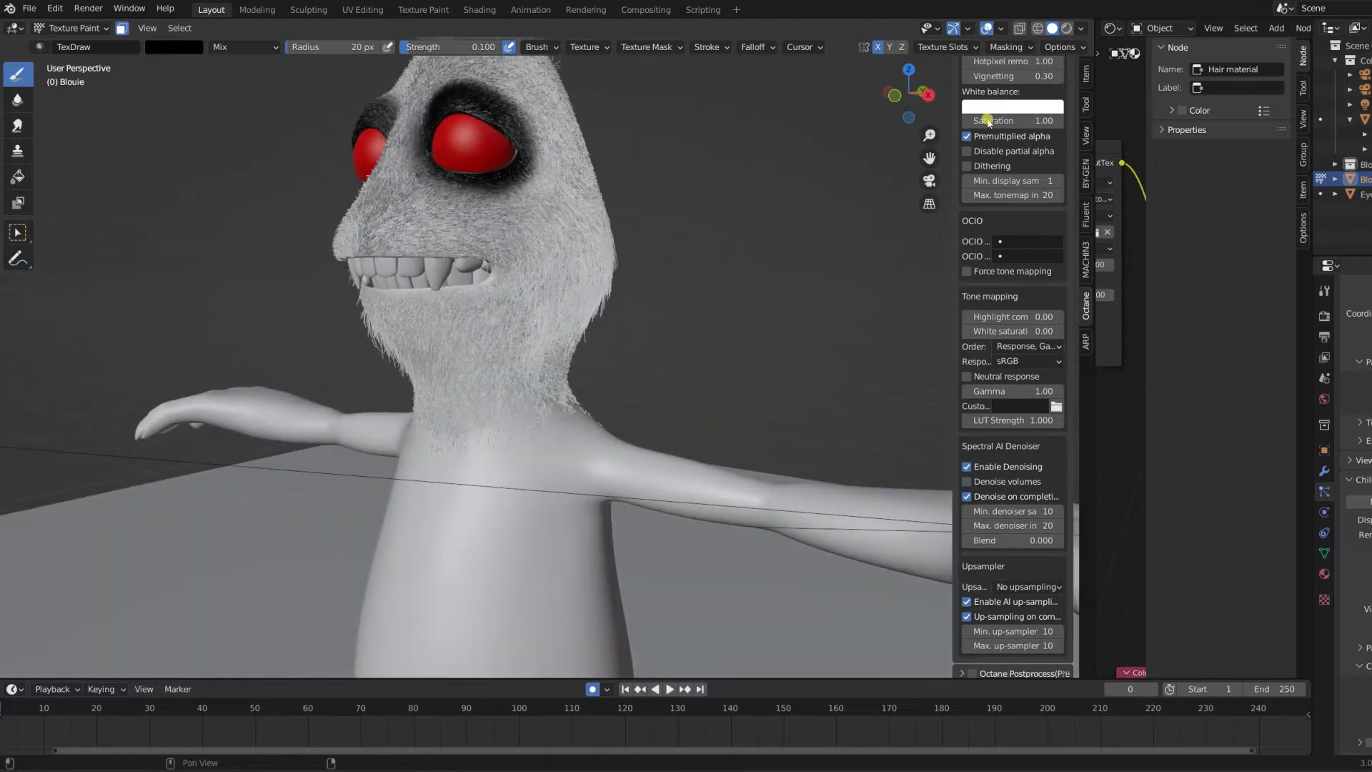
Set the single-image paint canvas to the existing Skin_darkMouth.png image
{"action": "left_click", "coordinate": [1016, 48]}
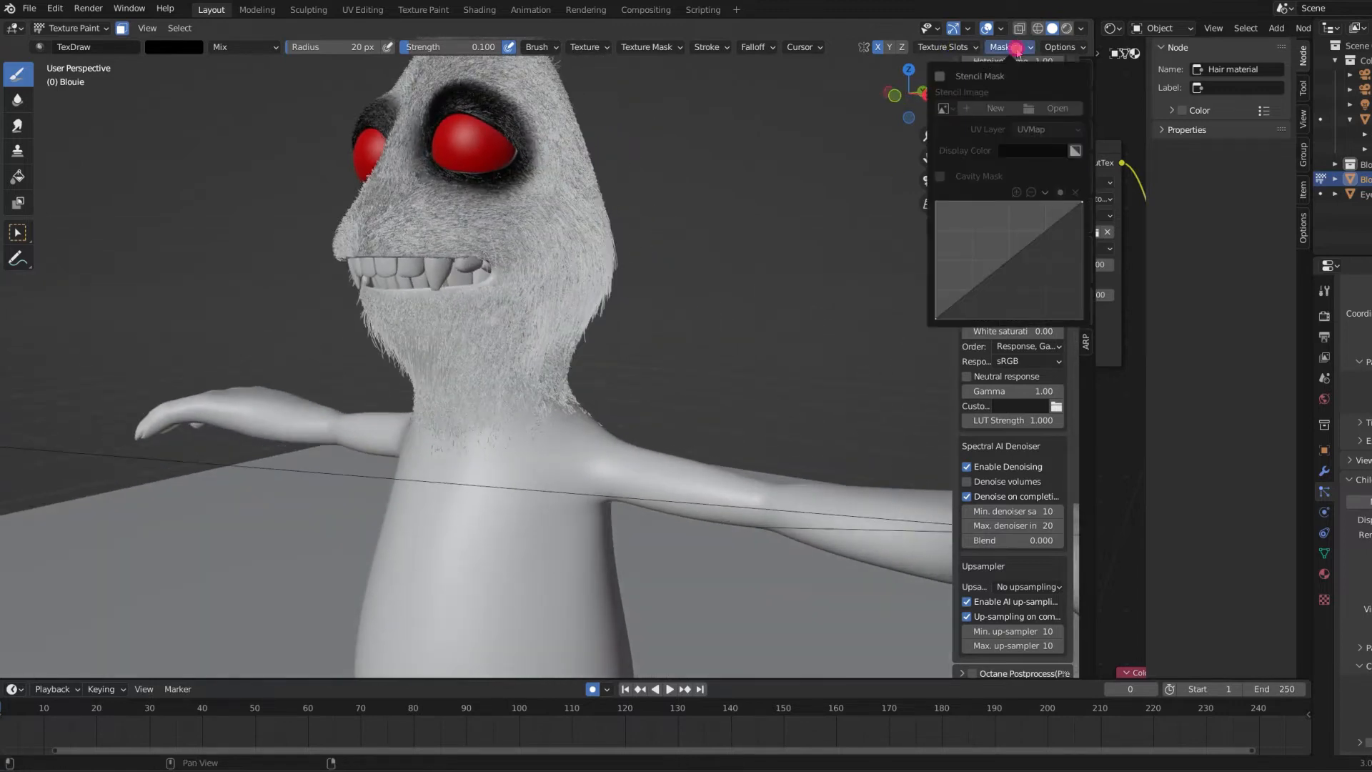
{"action": "mouse_move", "coordinate": [950, 48]}
{"action": "mouse_move", "coordinate": [1075, 49]}
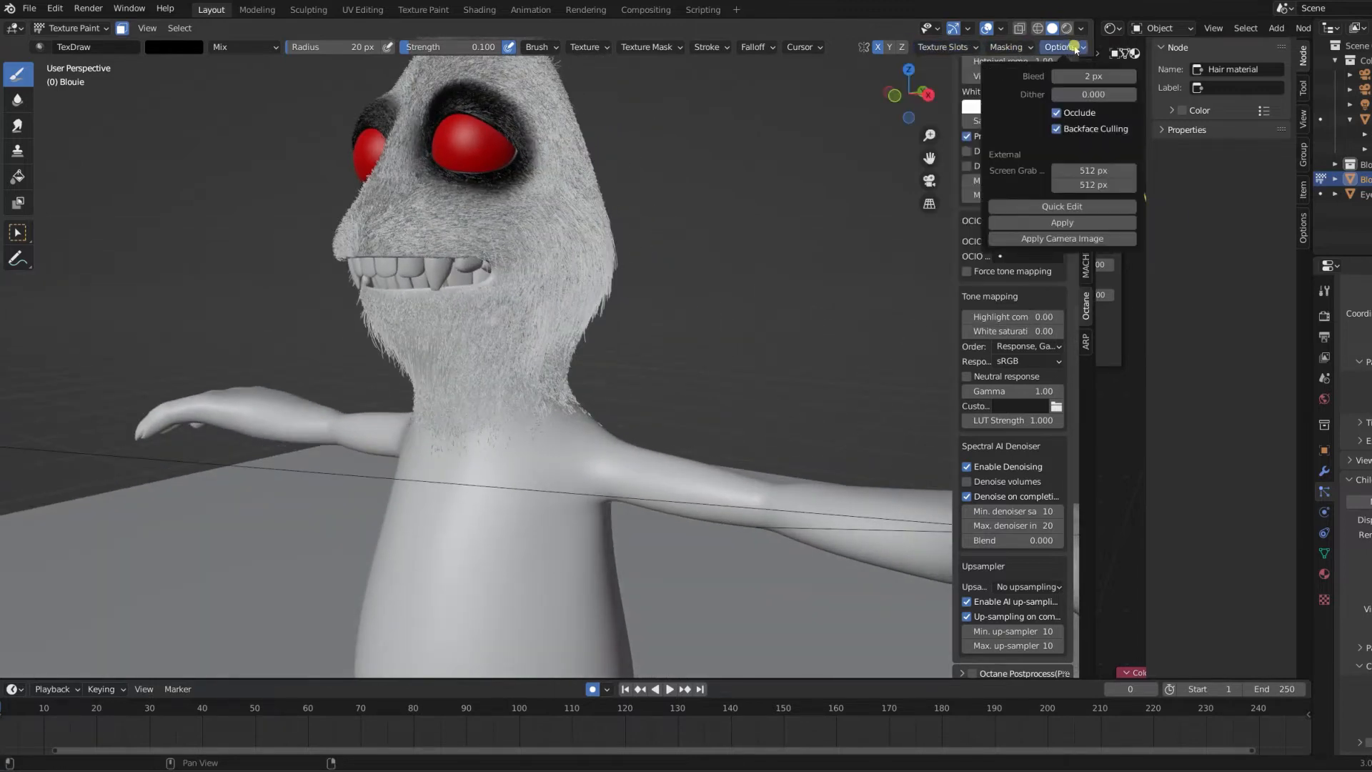
{"action": "left_click", "coordinate": [943, 48]}
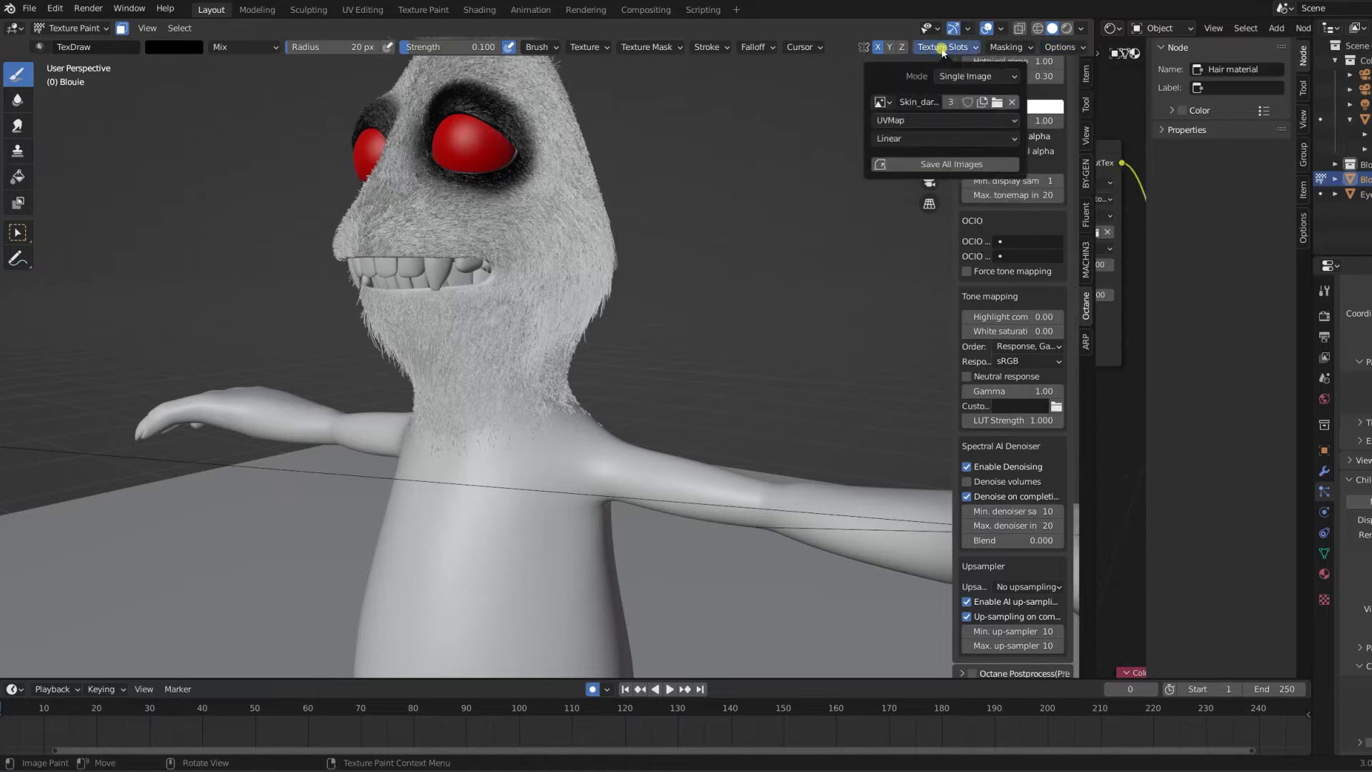
{"action": "left_click", "coordinate": [883, 103]}
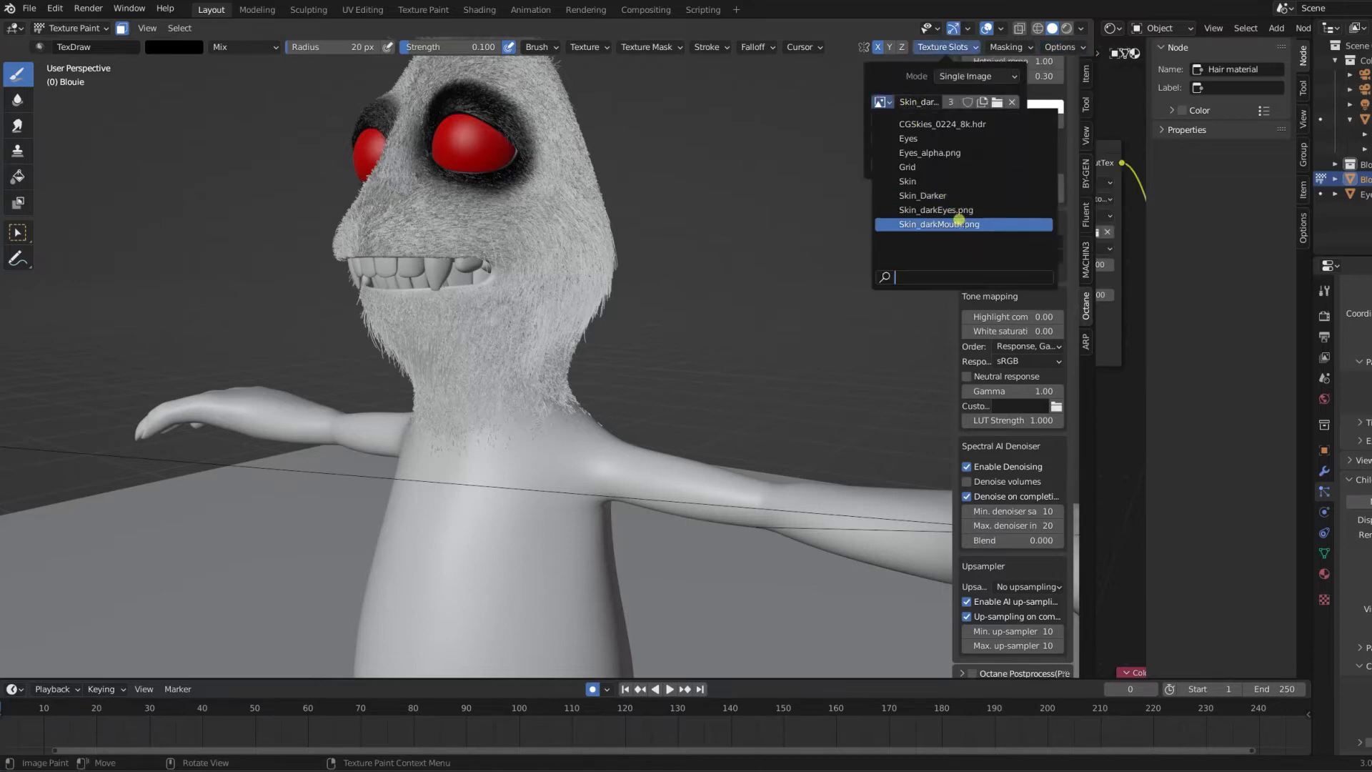
{"action": "left_click", "coordinate": [957, 223]}
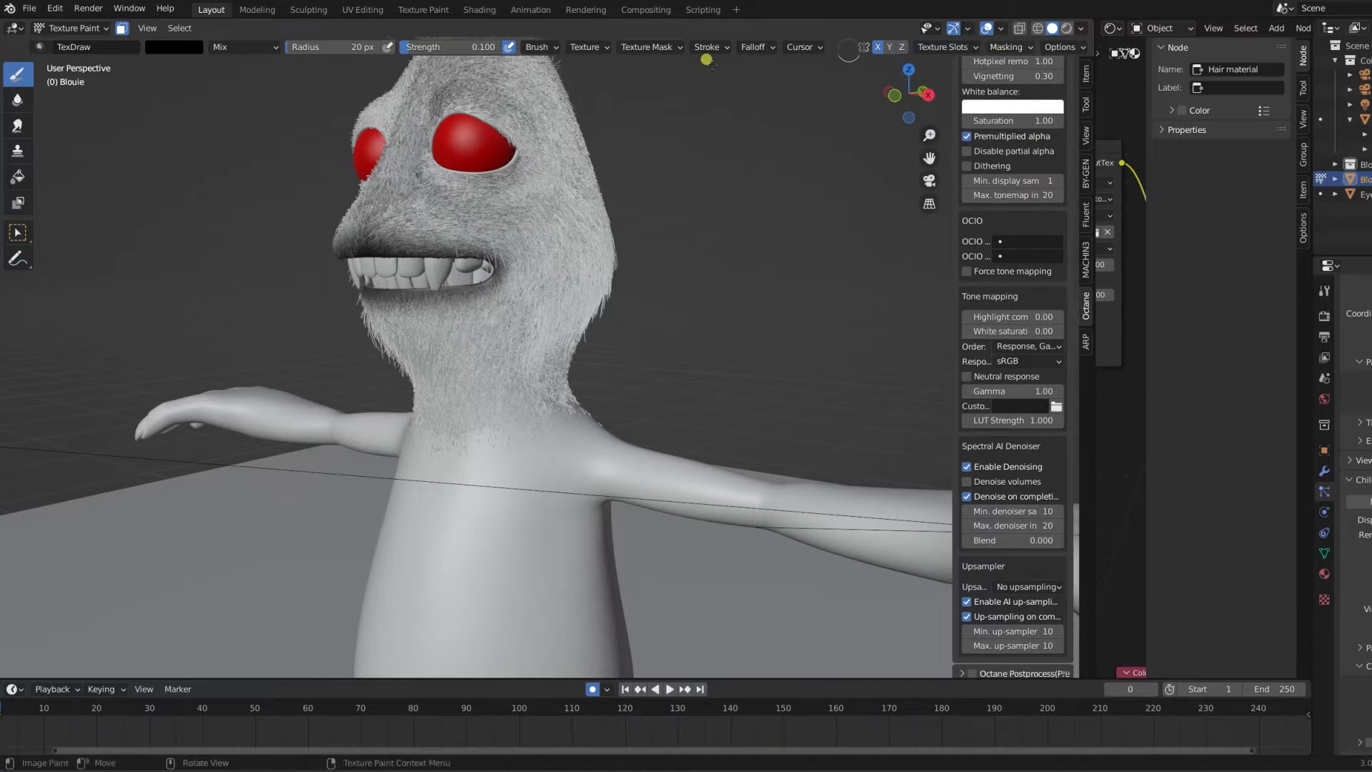
Return to Object Mode, enlarge the node editor, and examine the W coordinate, Gradient Tex and Color correction nodes of the Hair material
{"action": "left_click", "coordinate": [68, 29]}
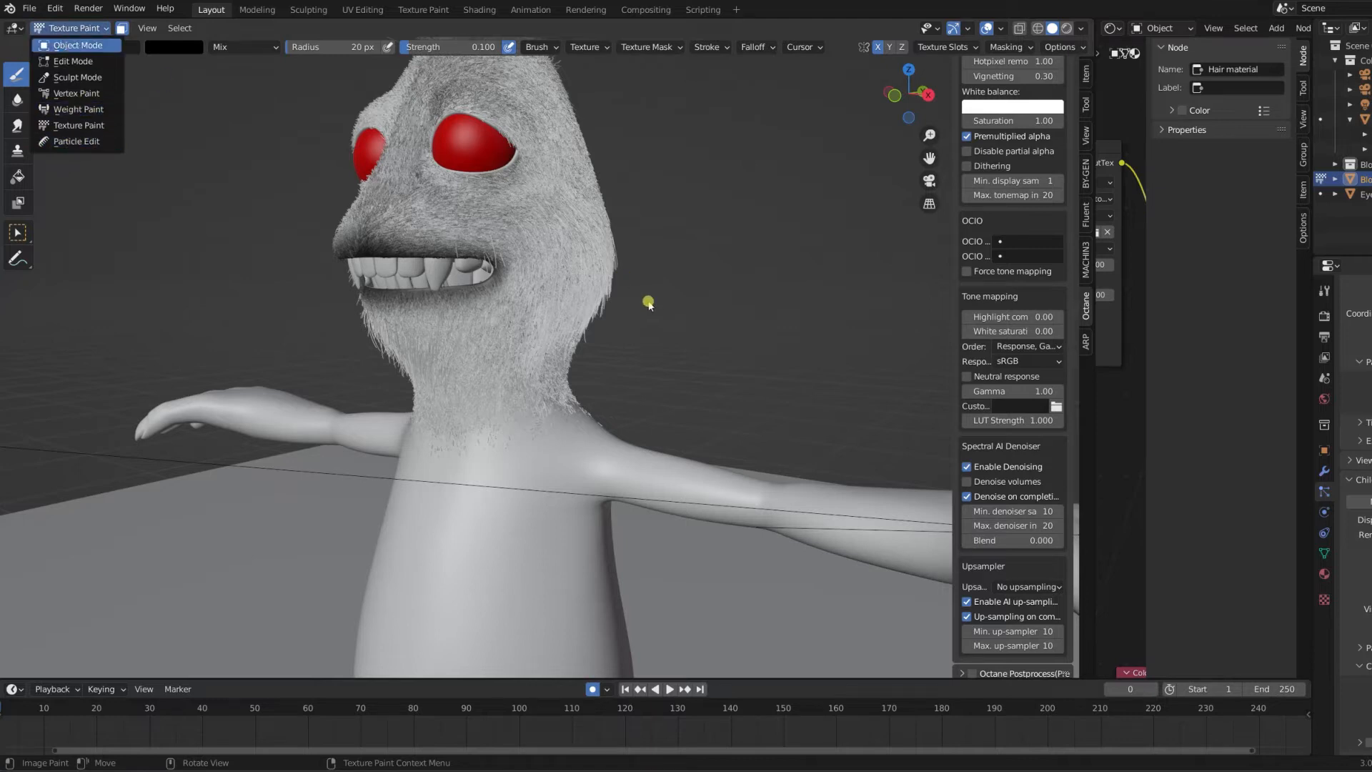
{"action": "left_click_drag", "start_coordinate": [1091, 455], "coordinate": [595, 456]}
{"action": "middle_click_drag", "start_coordinate": [1059, 347], "coordinate": [643, 88]}
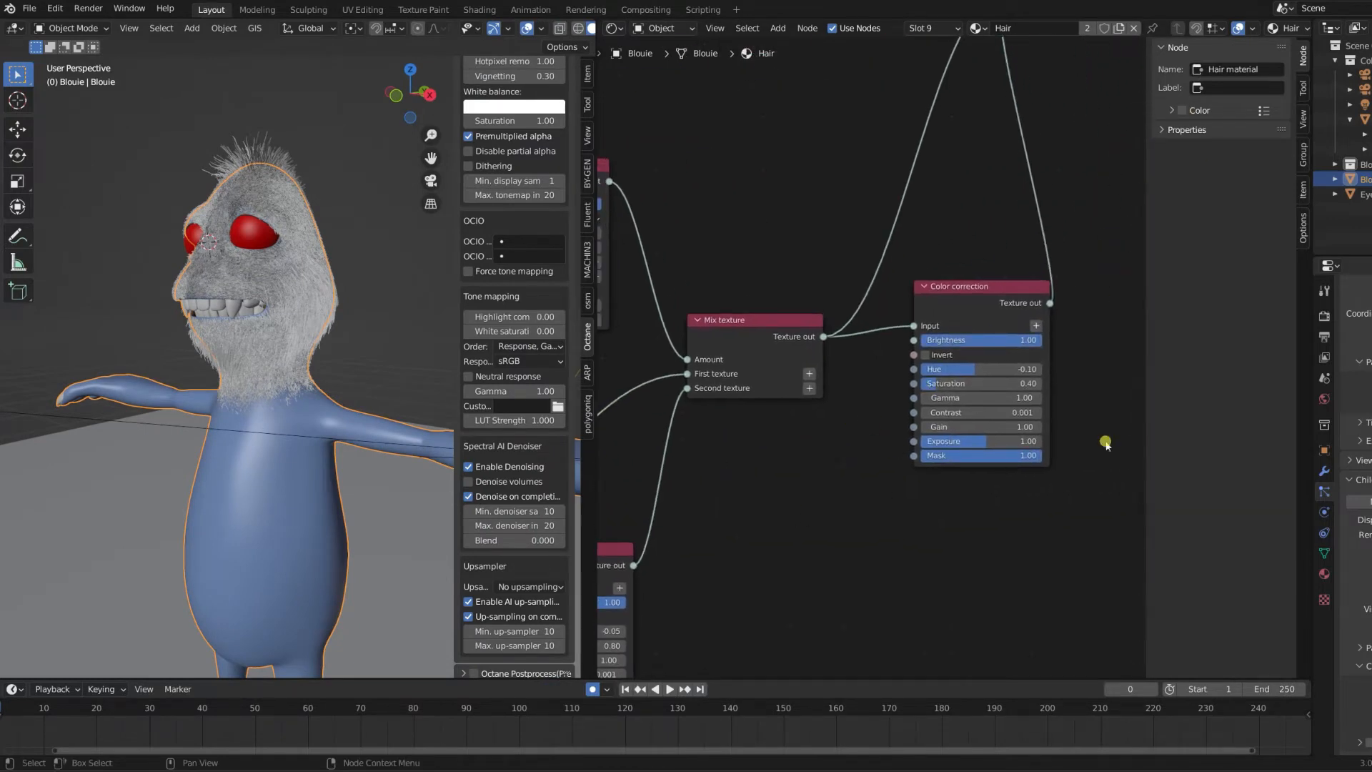
{"action": "scroll", "coordinate": [903, 432], "scroll_direction": "down", "scroll_amount": 5}
{"action": "middle_click_drag", "start_coordinate": [995, 450], "coordinate": [1080, 390]}
{"action": "scroll", "coordinate": [746, 392], "scroll_direction": "up", "scroll_amount": 4}
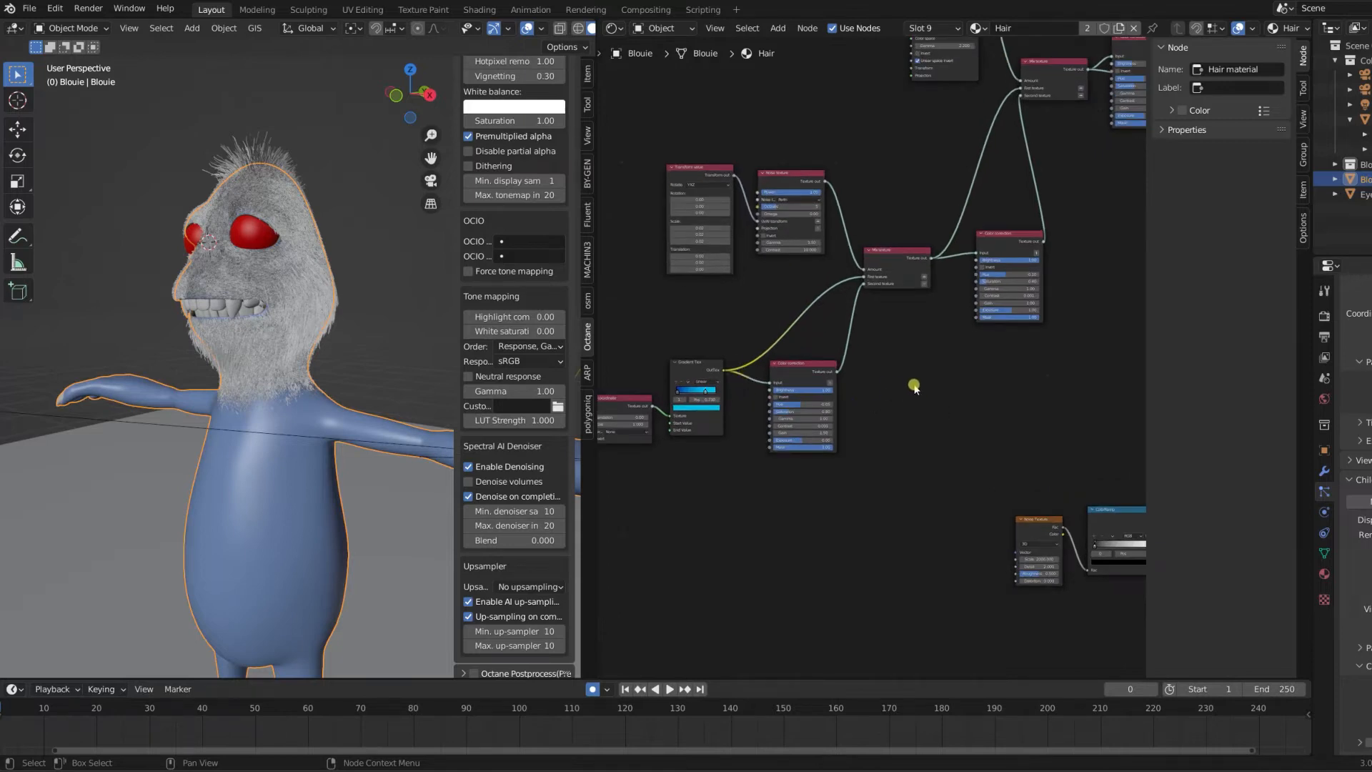
{"action": "middle_click_drag", "start_coordinate": [915, 387], "coordinate": [1032, 340]}
{"action": "scroll", "coordinate": [778, 397], "scroll_direction": "up", "scroll_amount": 3}
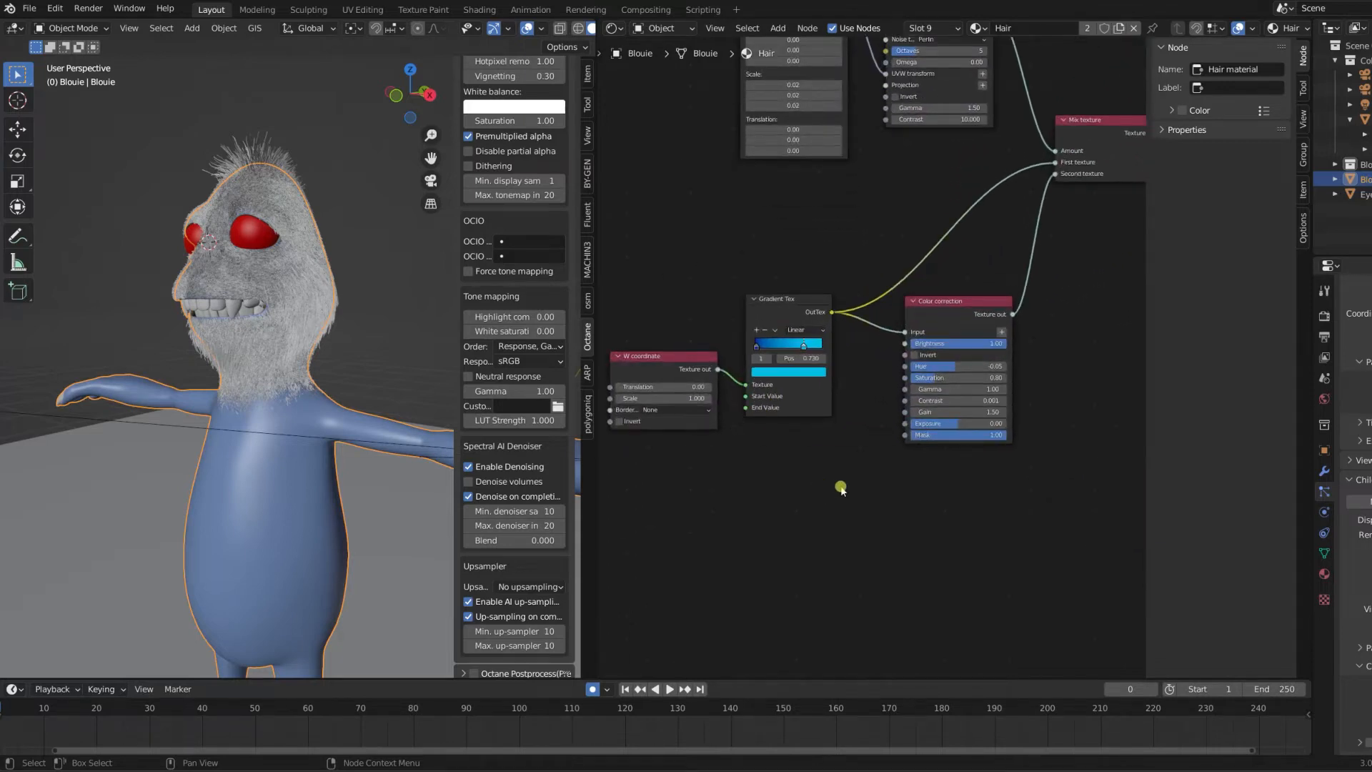
{"action": "middle_click_drag", "start_coordinate": [825, 466], "coordinate": [957, 462]}
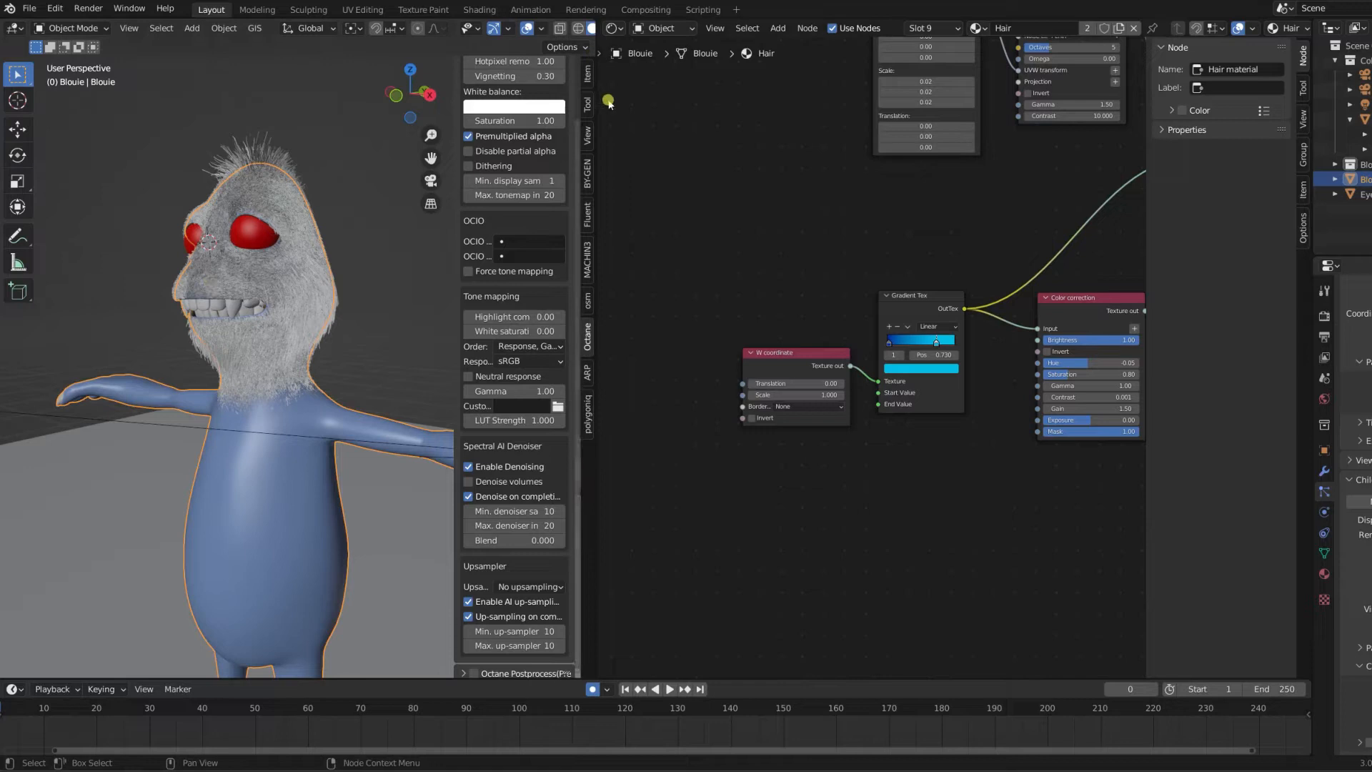
Widen the 3D viewport and switch it to rendered shading beside the noise and gradient nodes
{"action": "left_click_drag", "start_coordinate": [595, 104], "coordinate": [719, 107]}
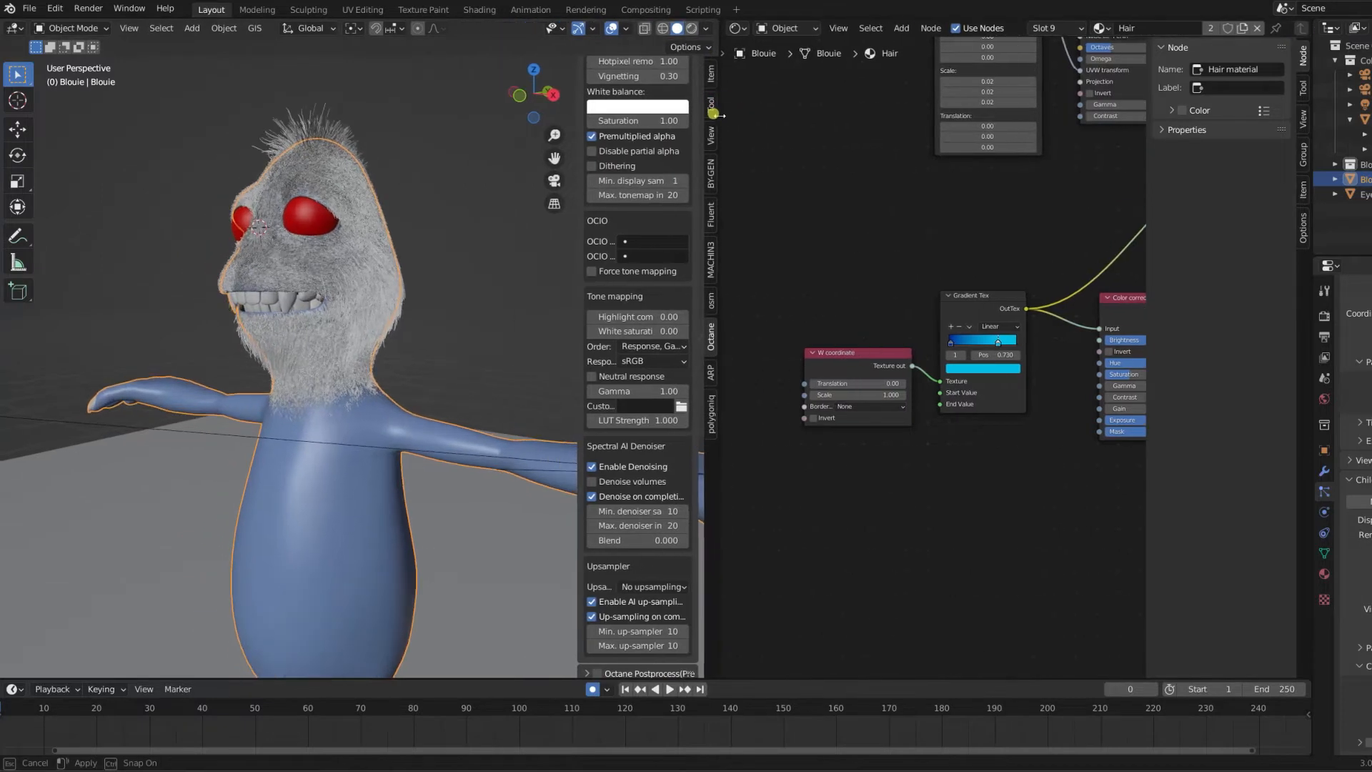
{"action": "left_click", "coordinate": [690, 29]}
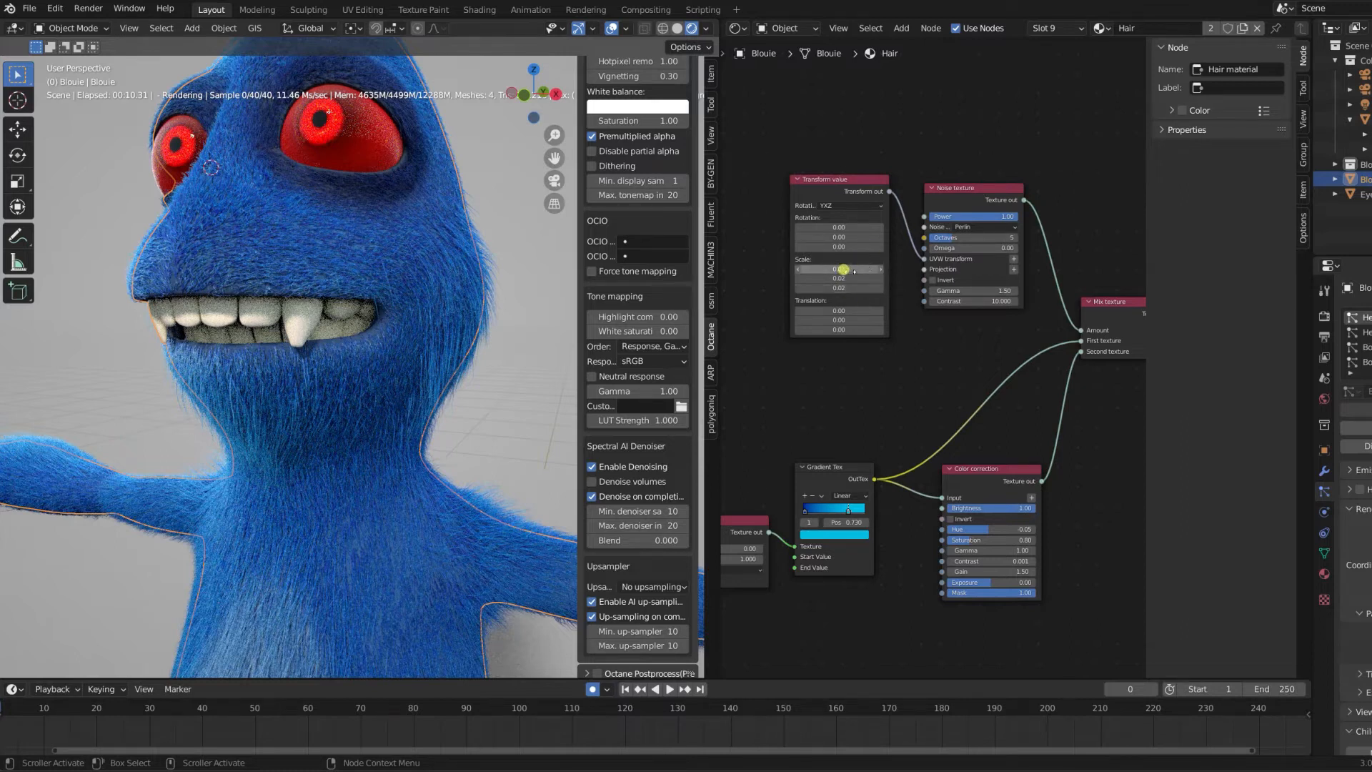
{"action": "middle_click_drag", "start_coordinate": [1070, 342], "coordinate": [950, 323]}
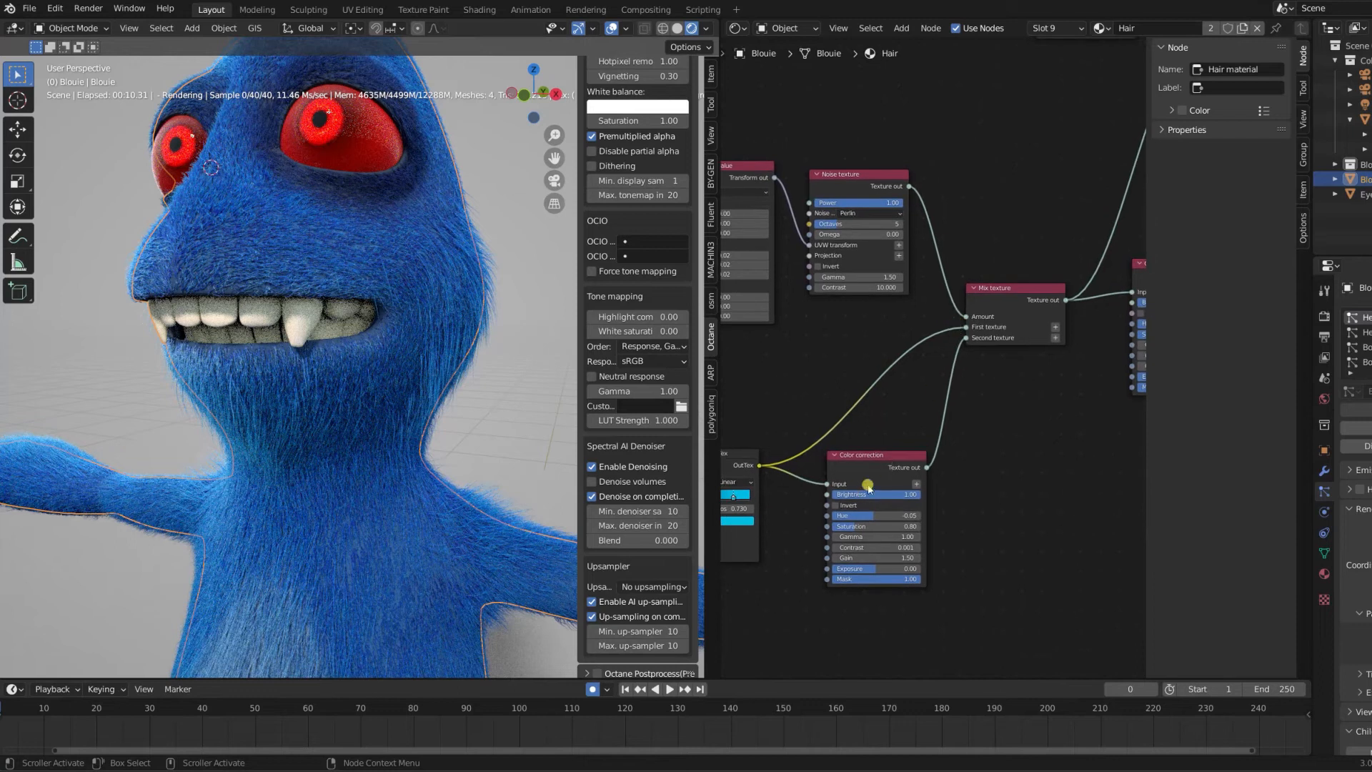
{"action": "middle_click_drag", "start_coordinate": [978, 461], "coordinate": [1037, 465]}
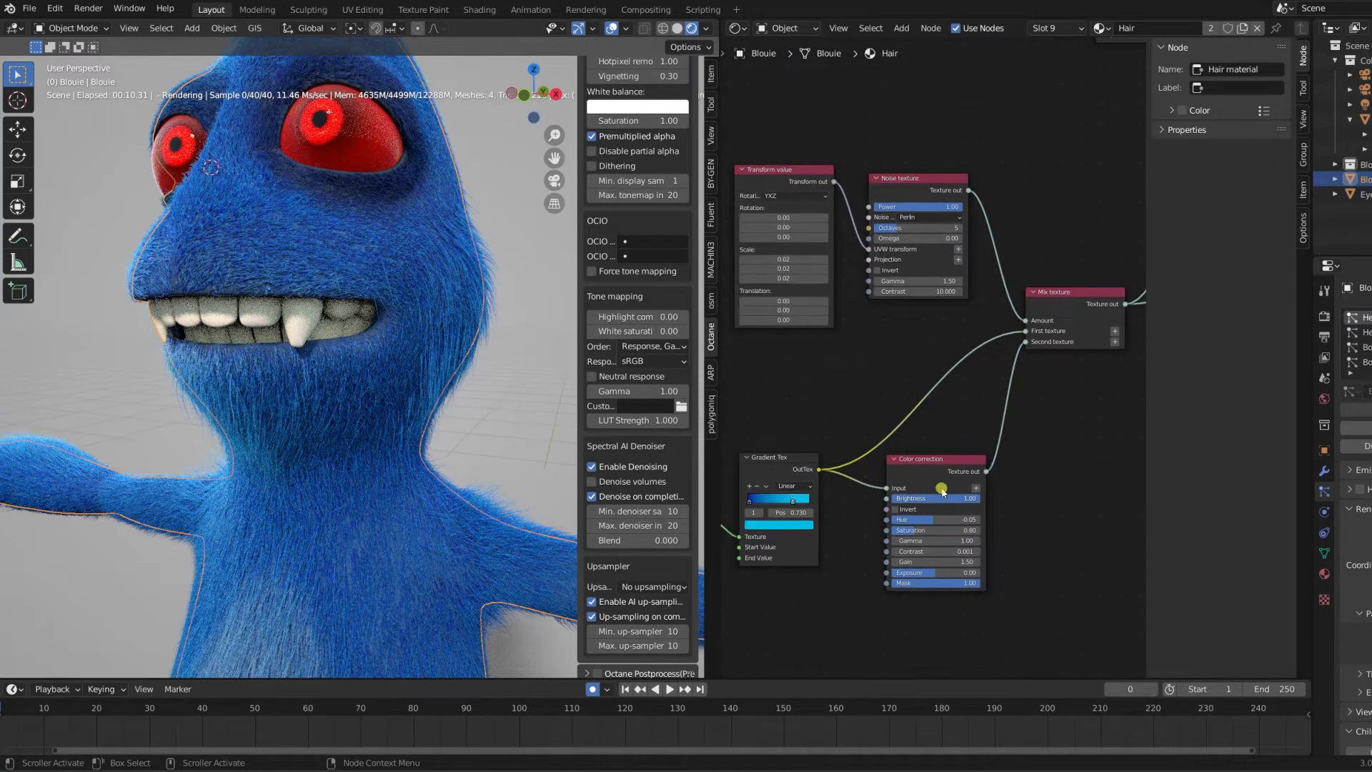
Try brightness 0 on the Color correction node fed by the Gradient Tex, and restore it to 1
{"action": "left_click", "coordinate": [1065, 297]}
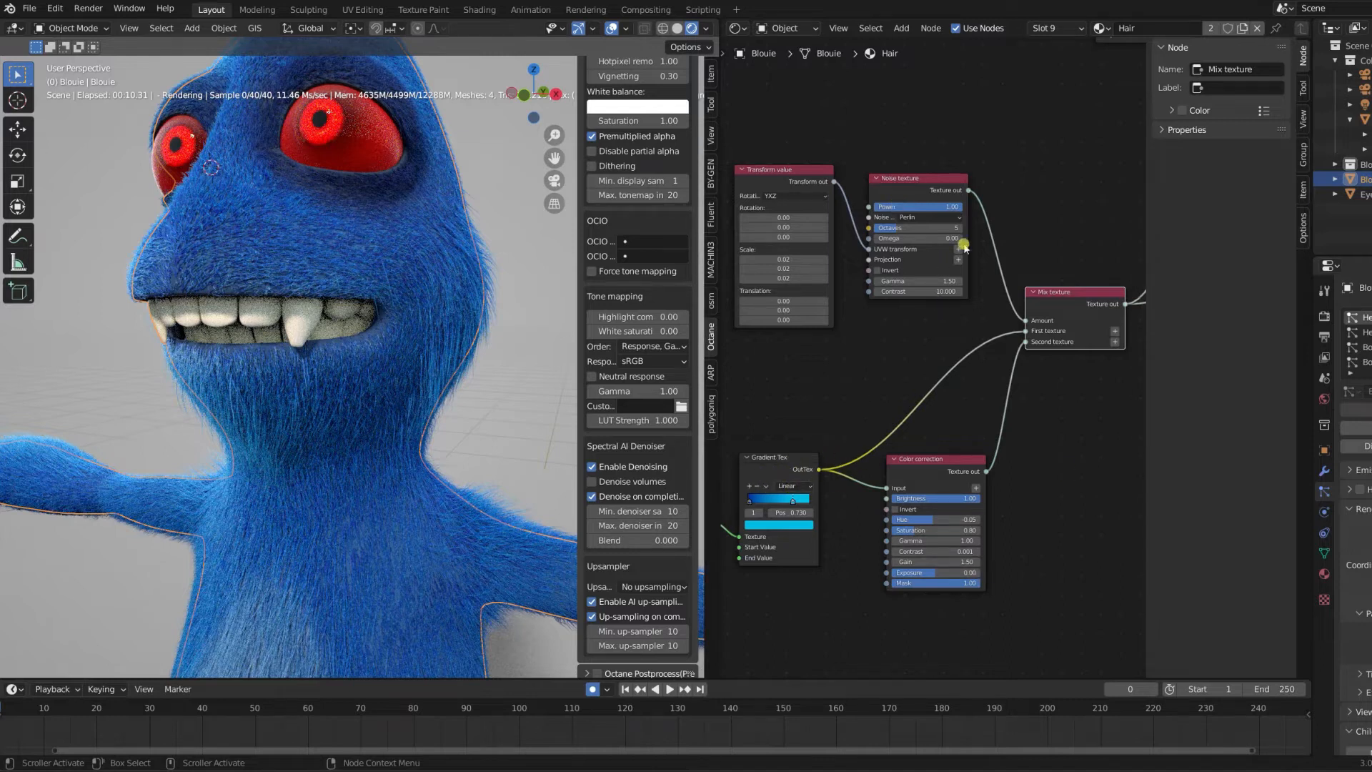
{"action": "key", "text": "BackSpace"}
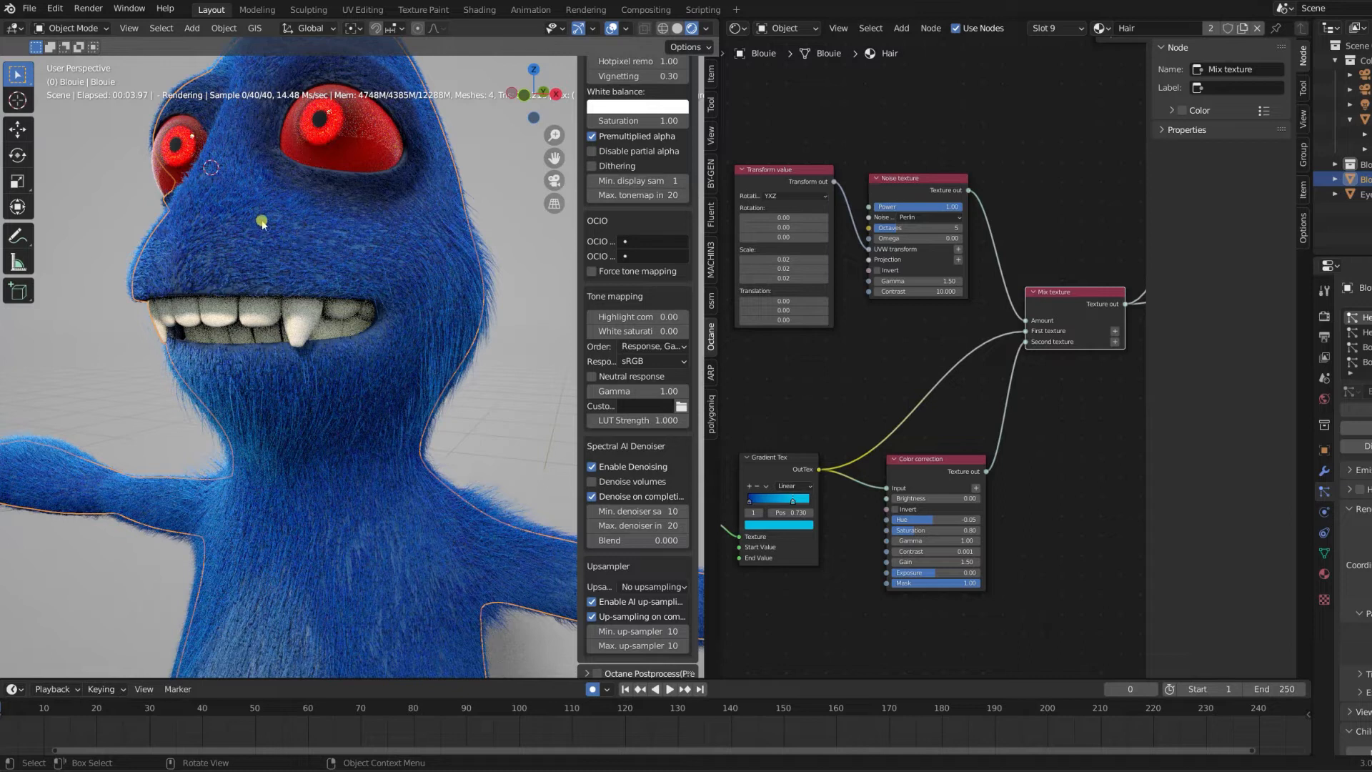
{"action": "left_click", "coordinate": [967, 496]}
{"action": "type", "text": "1"}
{"action": "key", "text": "Return"}
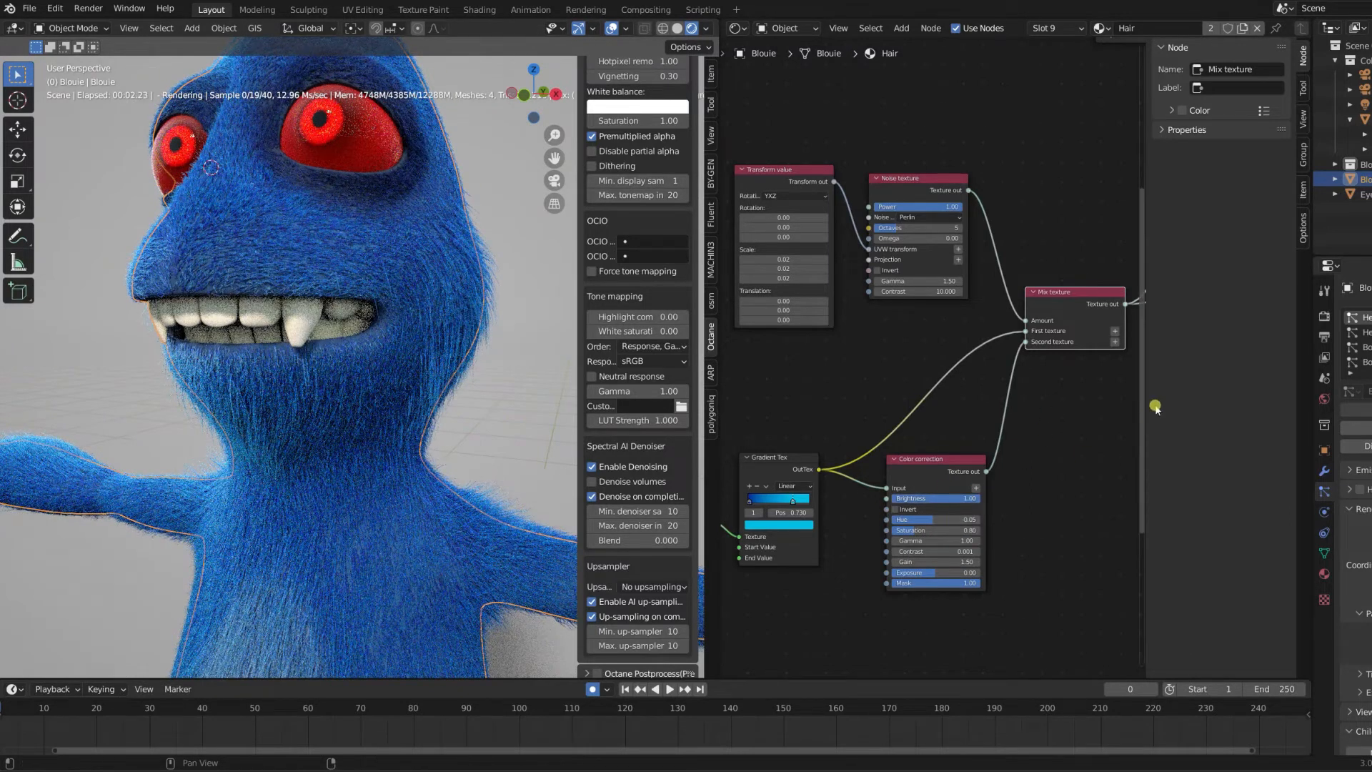
Try brightness 0 on the Color correction node feeding the Skin-masked Mix texture, and restore it to 1
{"action": "middle_click_drag", "start_coordinate": [1053, 397], "coordinate": [839, 489]}
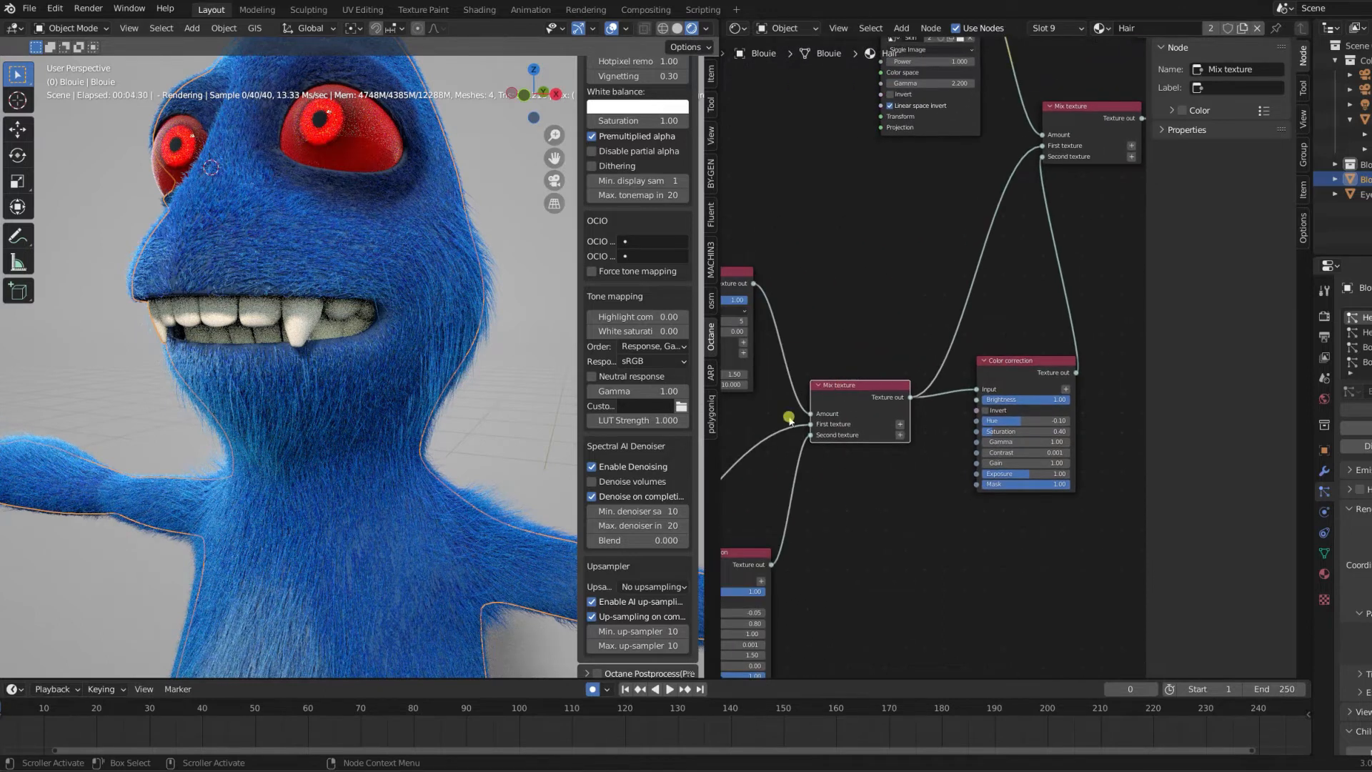
{"action": "middle_click_drag", "start_coordinate": [1096, 297], "coordinate": [1041, 449]}
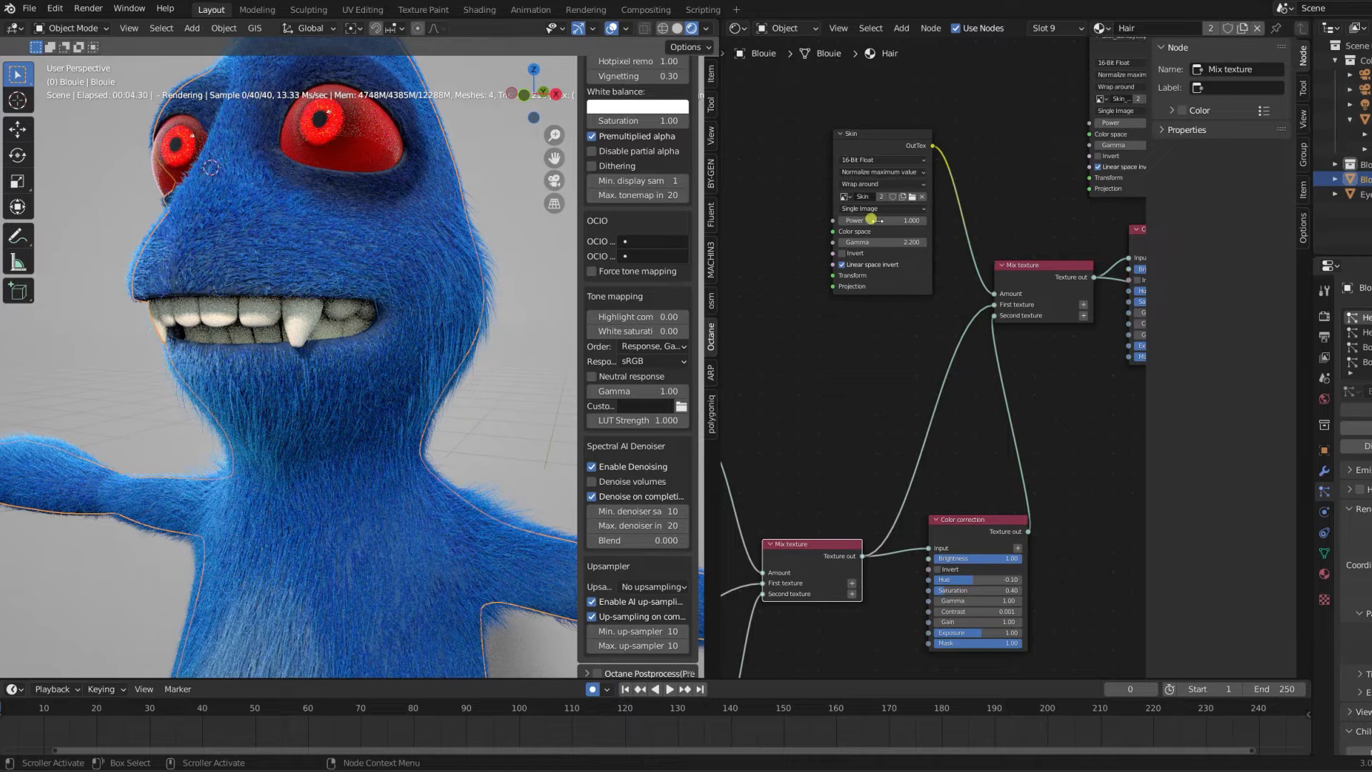
{"action": "left_click", "coordinate": [873, 138]}
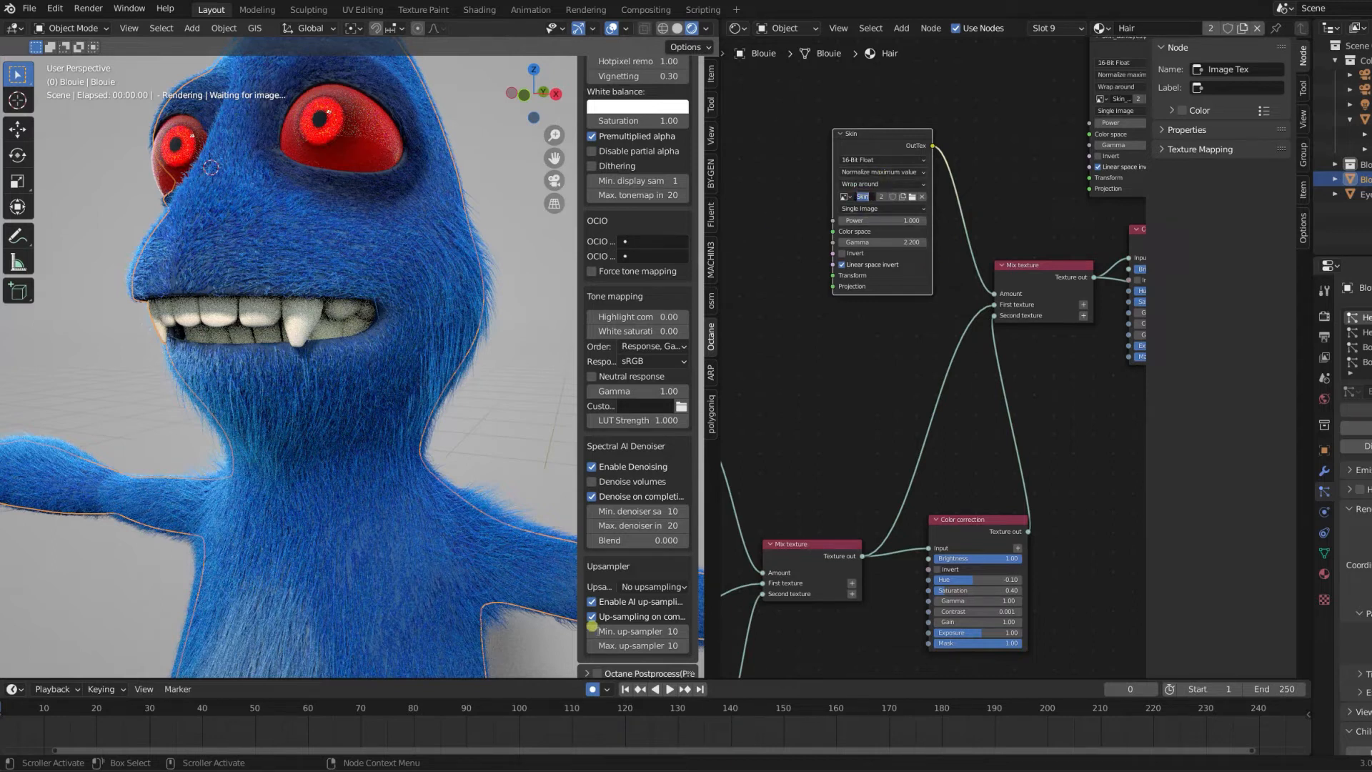
{"action": "left_click", "coordinate": [1004, 557]}
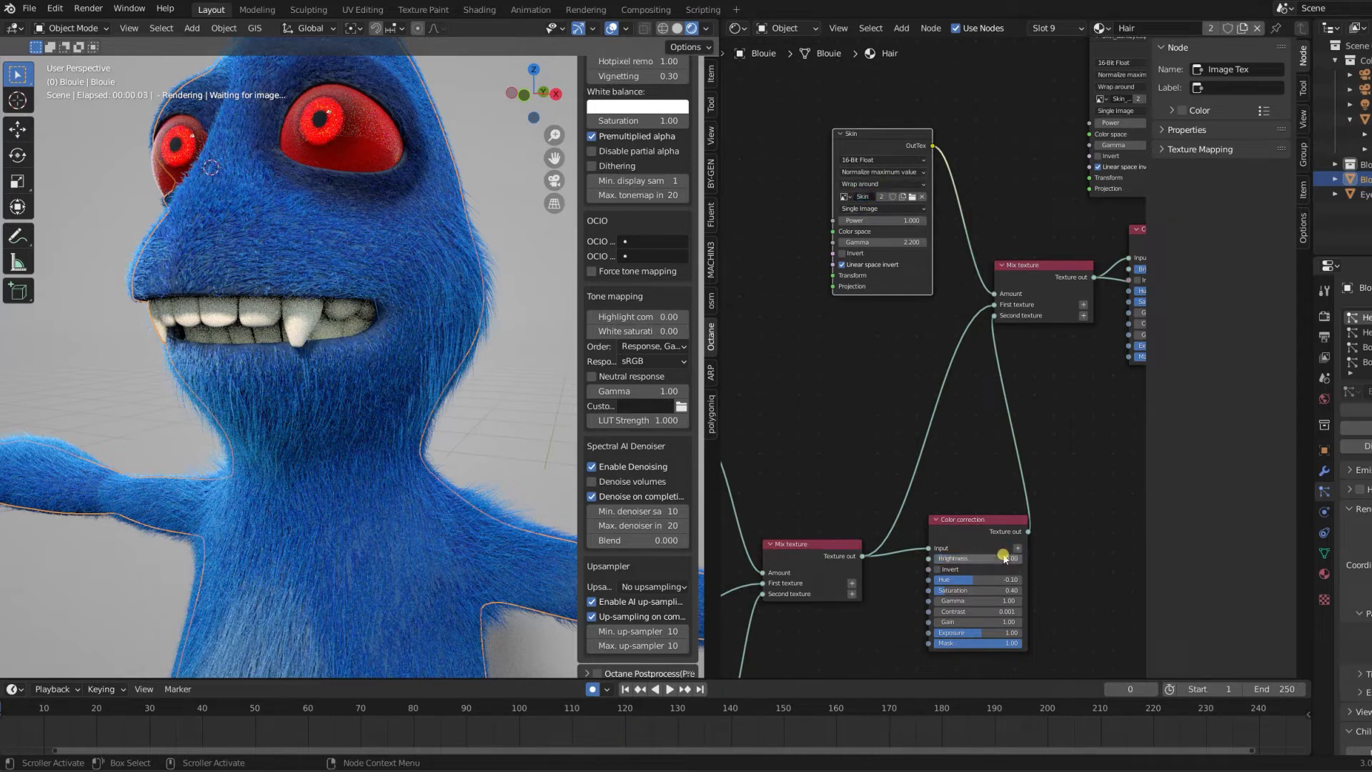
{"action": "scroll", "coordinate": [300, 642], "scroll_direction": "down", "scroll_amount": 4}
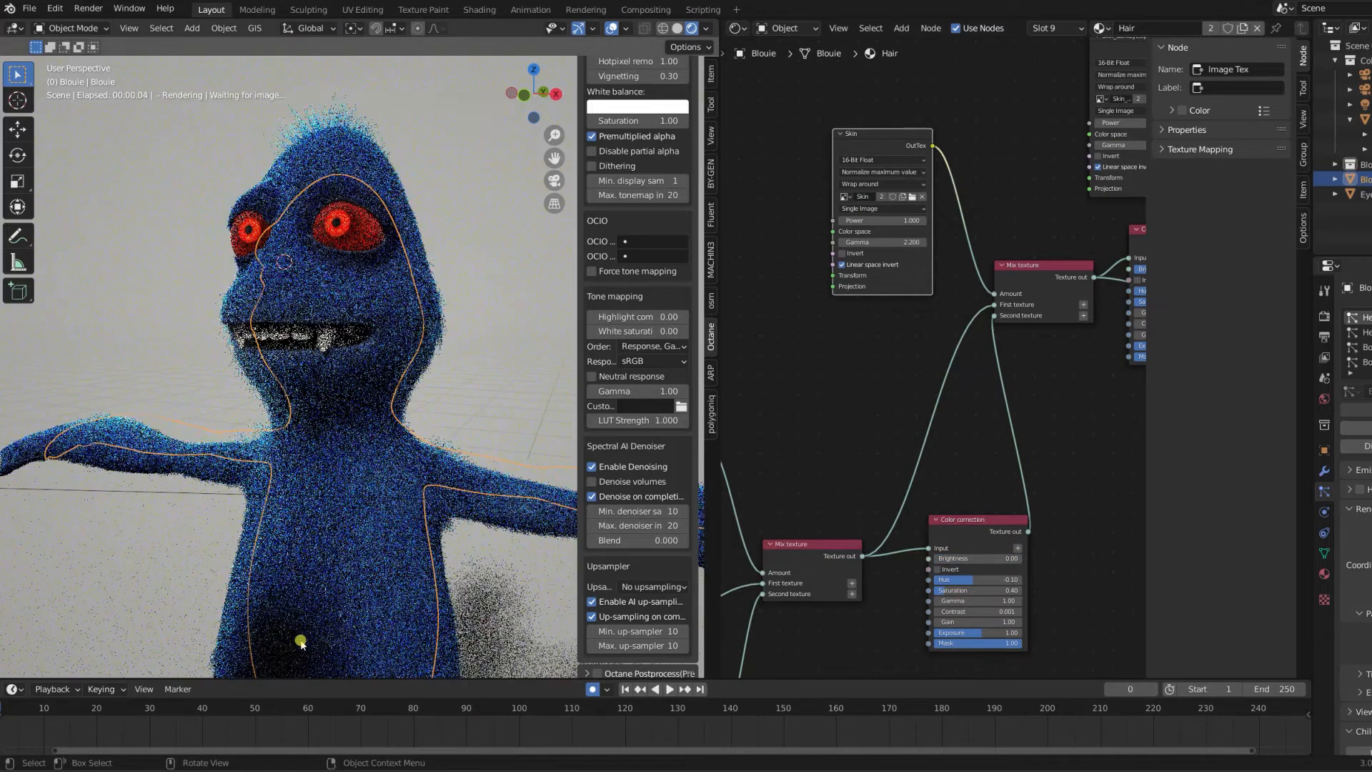
{"action": "left_click", "coordinate": [983, 555]}
{"action": "type", "text": "1"}
{"action": "key", "text": "Return"}
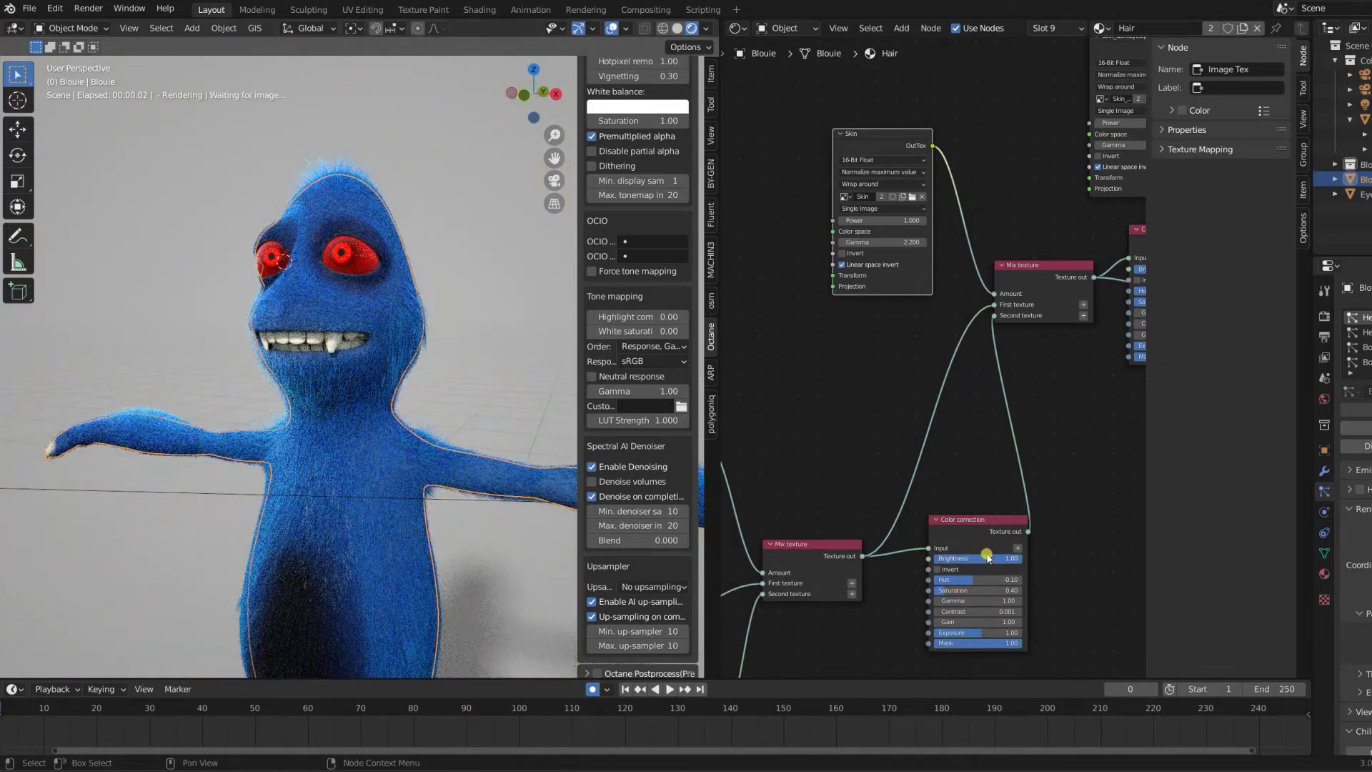
Move the Color correction node beneath the Skin_darkEyes.png texture slightly lower and deselect it
{"action": "middle_click_drag", "start_coordinate": [1067, 377], "coordinate": [752, 527]}
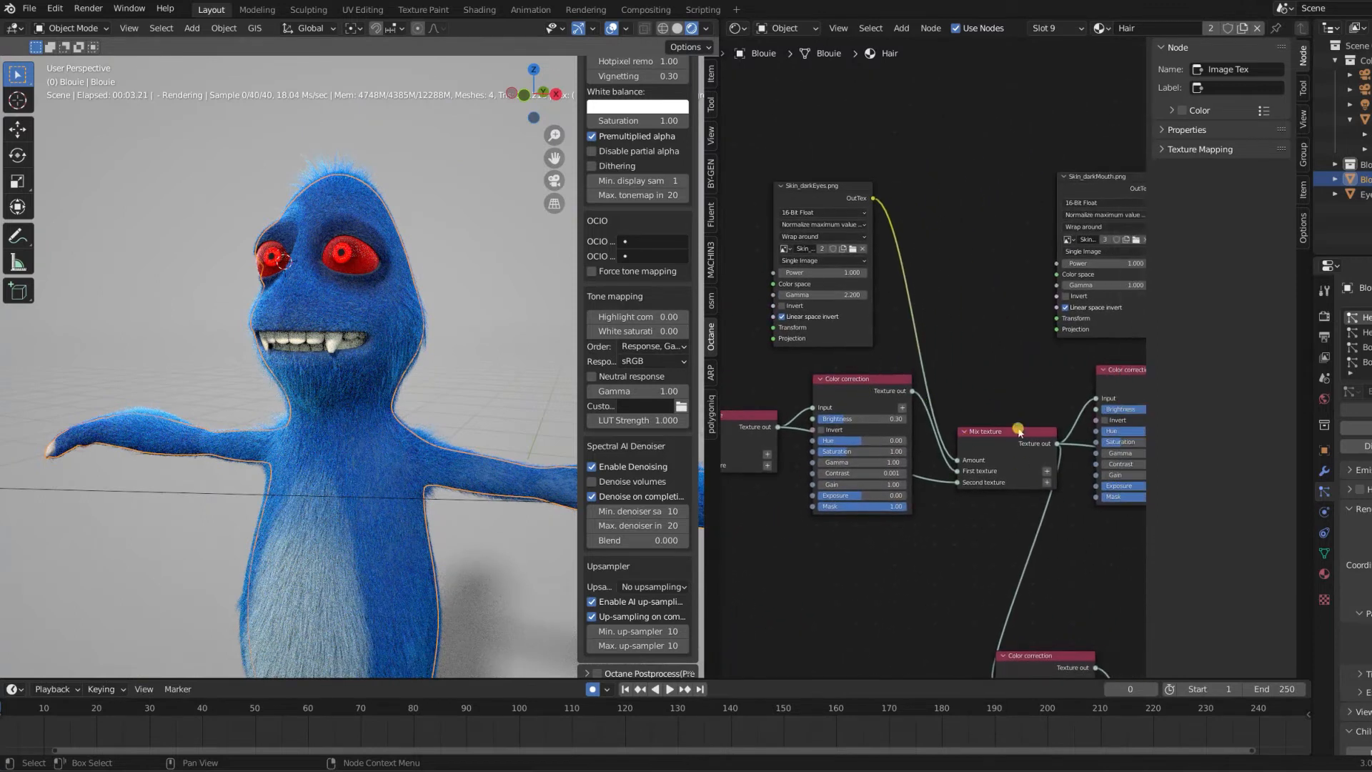
{"action": "left_click_drag", "start_coordinate": [840, 385], "coordinate": [845, 412]}
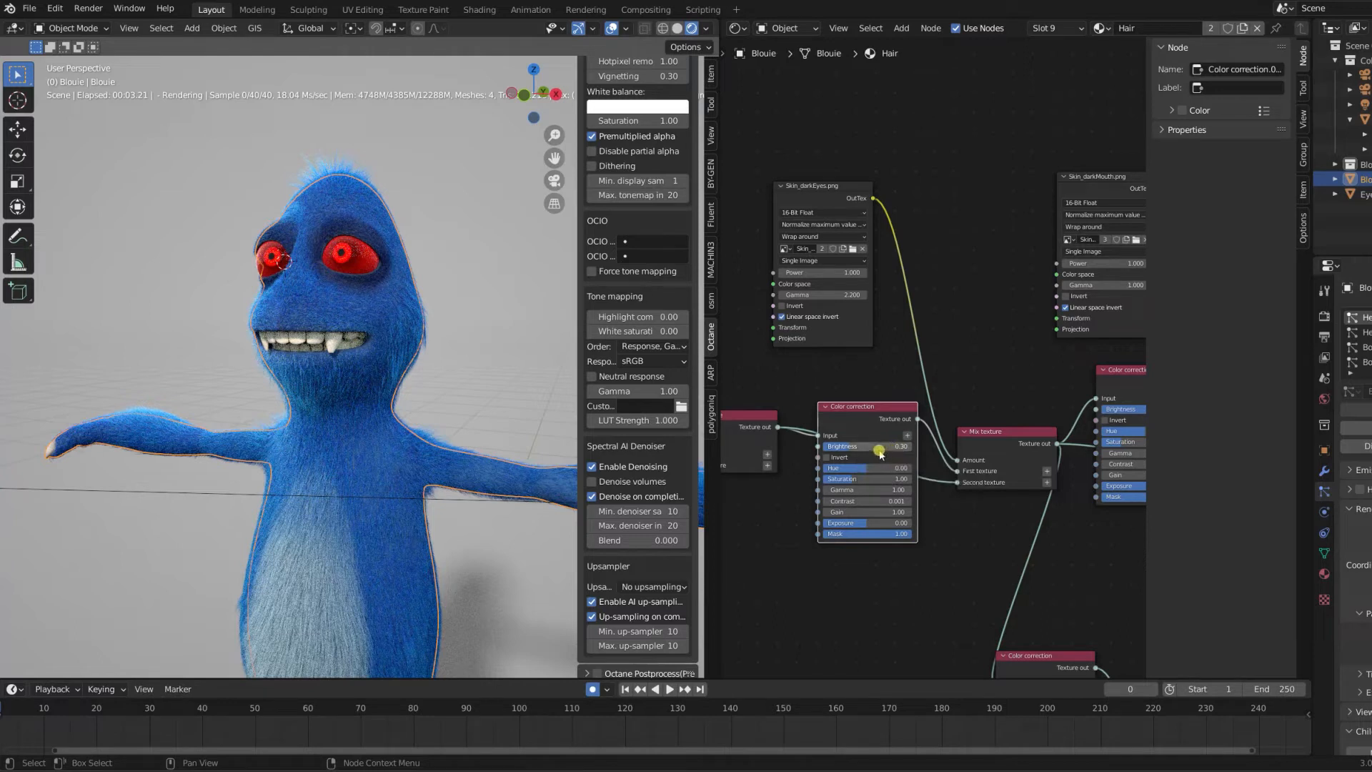
{"action": "left_click", "coordinate": [988, 519]}
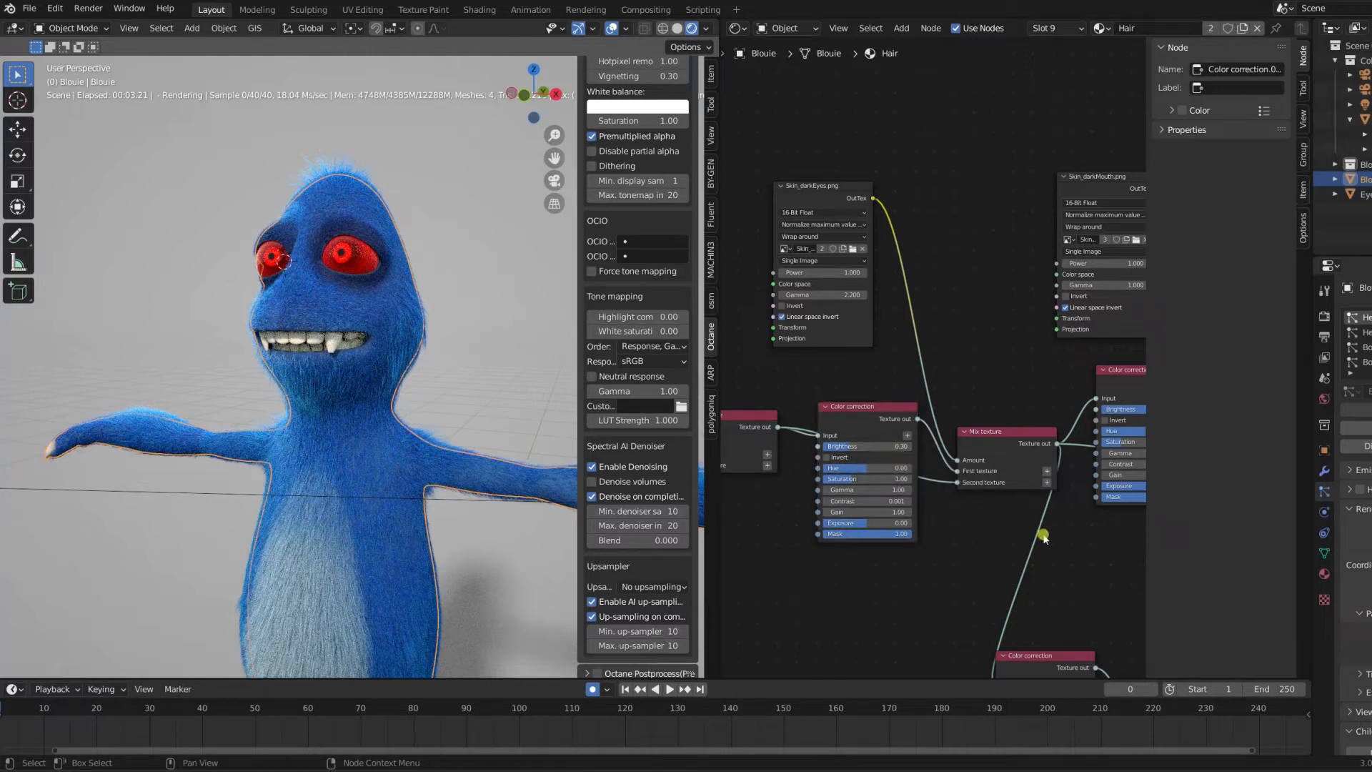
Examine the Skin_darkMouth.png mask, its Color correction and the final Mix texture feeding the Hair material
{"action": "middle_click_drag", "start_coordinate": [1079, 540], "coordinate": [828, 545]}
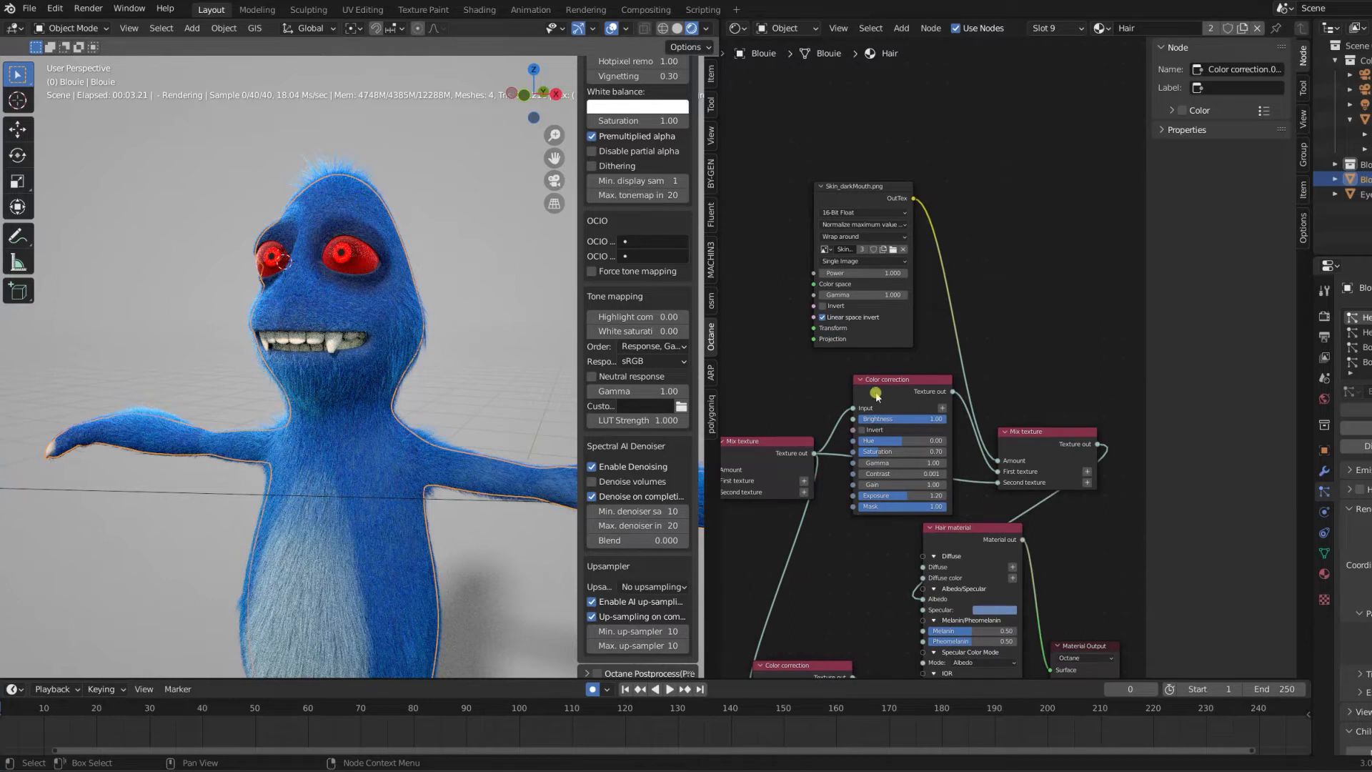
{"action": "left_click", "coordinate": [864, 190]}
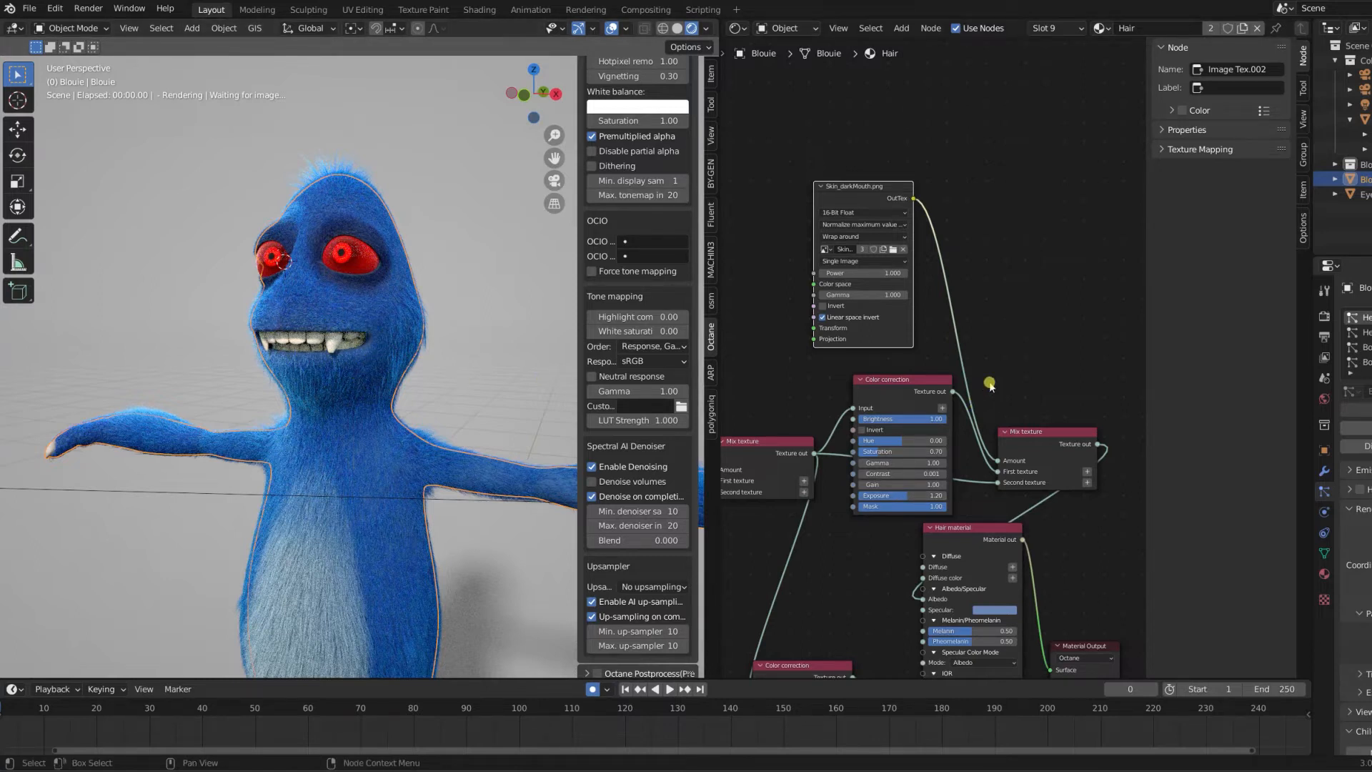
{"action": "left_click", "coordinate": [1048, 357]}
{"action": "middle_click_drag", "start_coordinate": [1089, 527], "coordinate": [1116, 414]}
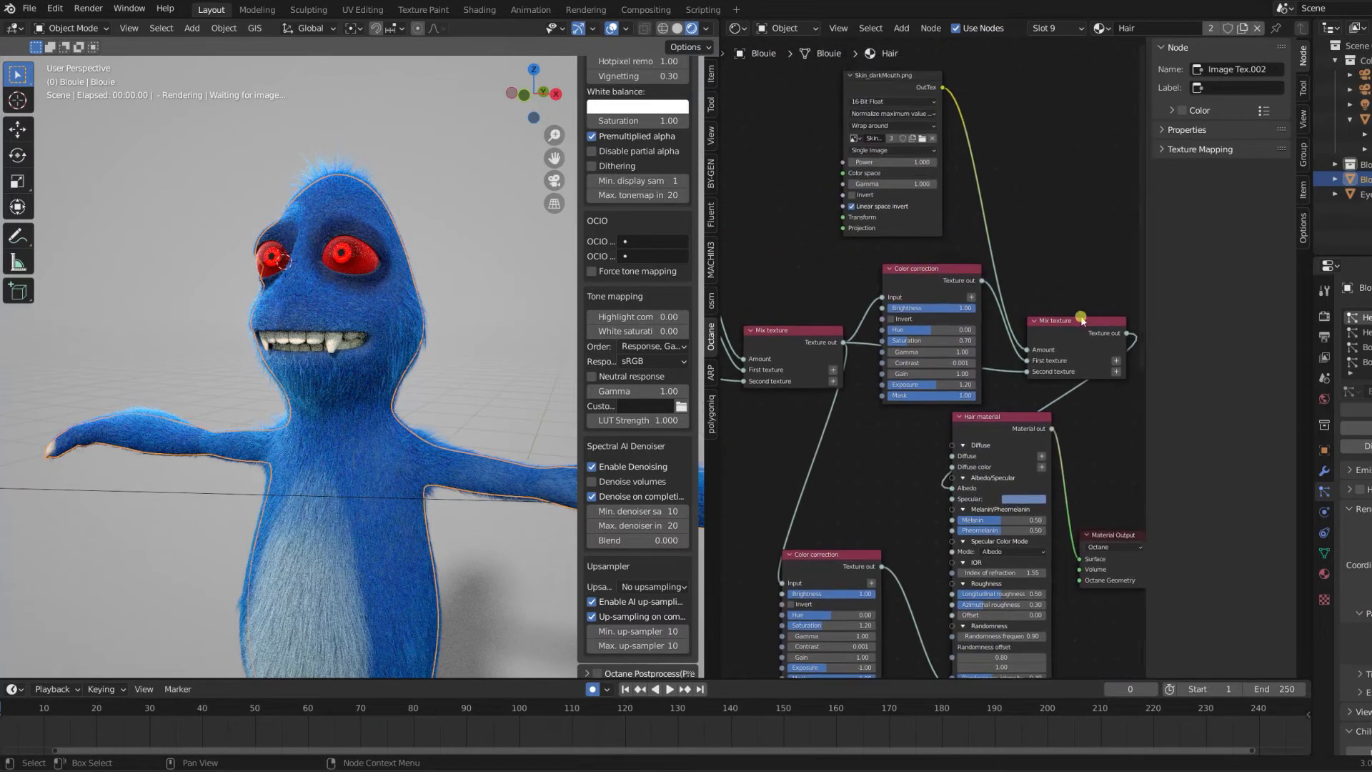
{"action": "left_click", "coordinate": [1042, 323]}
{"action": "right_click", "coordinate": [1070, 322]}
{"action": "middle_click_drag", "start_coordinate": [404, 403], "coordinate": [339, 407]}
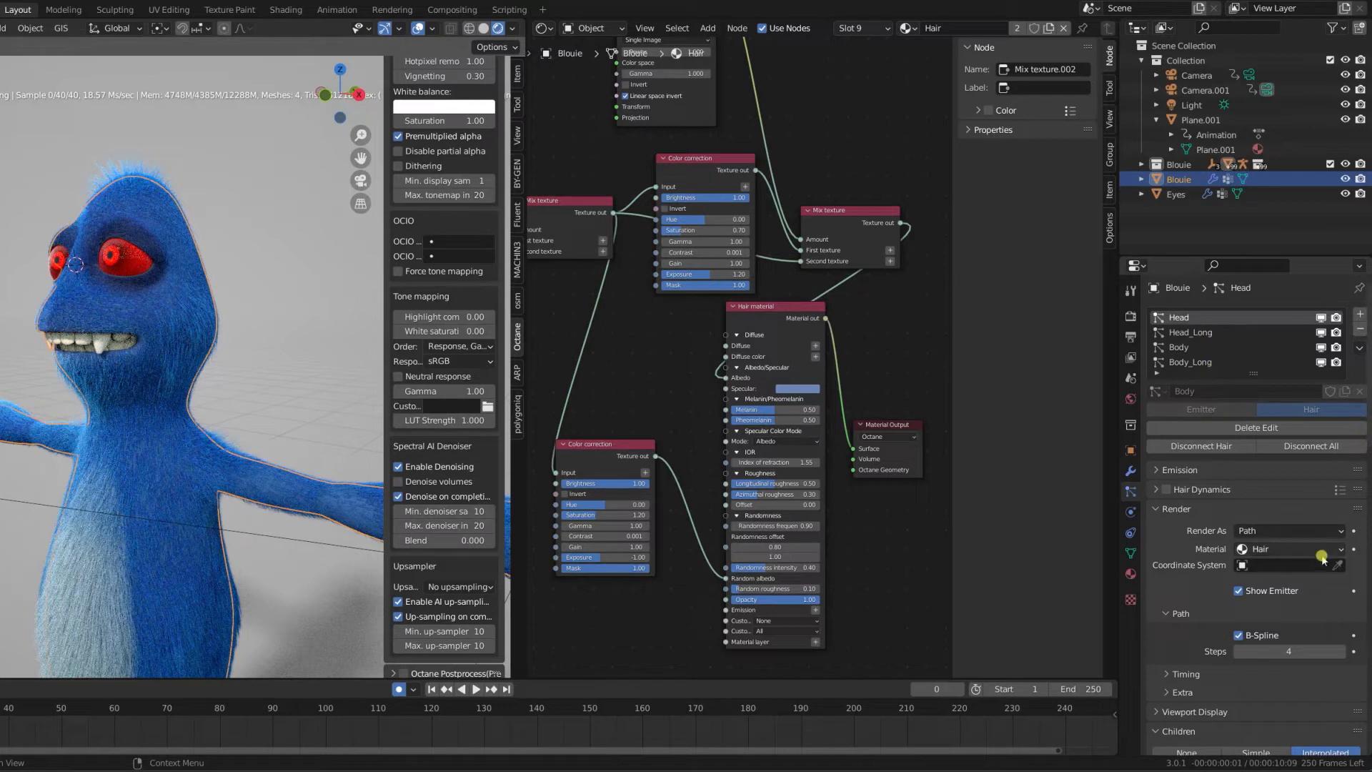
Enable Hair Dynamics on the Head hair system and review its Structure, Volume and Cache settings
{"action": "left_click", "coordinate": [1151, 494]}
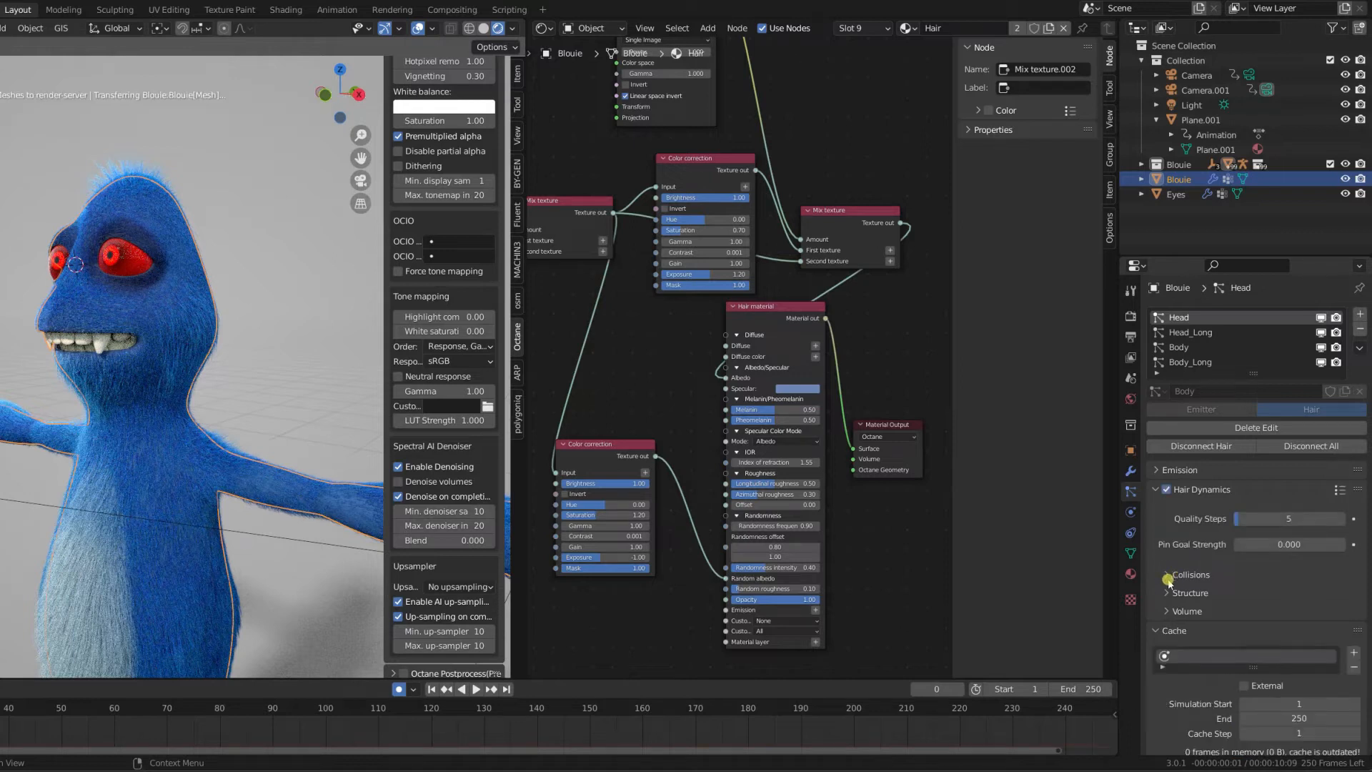
{"action": "left_click", "coordinate": [1169, 593]}
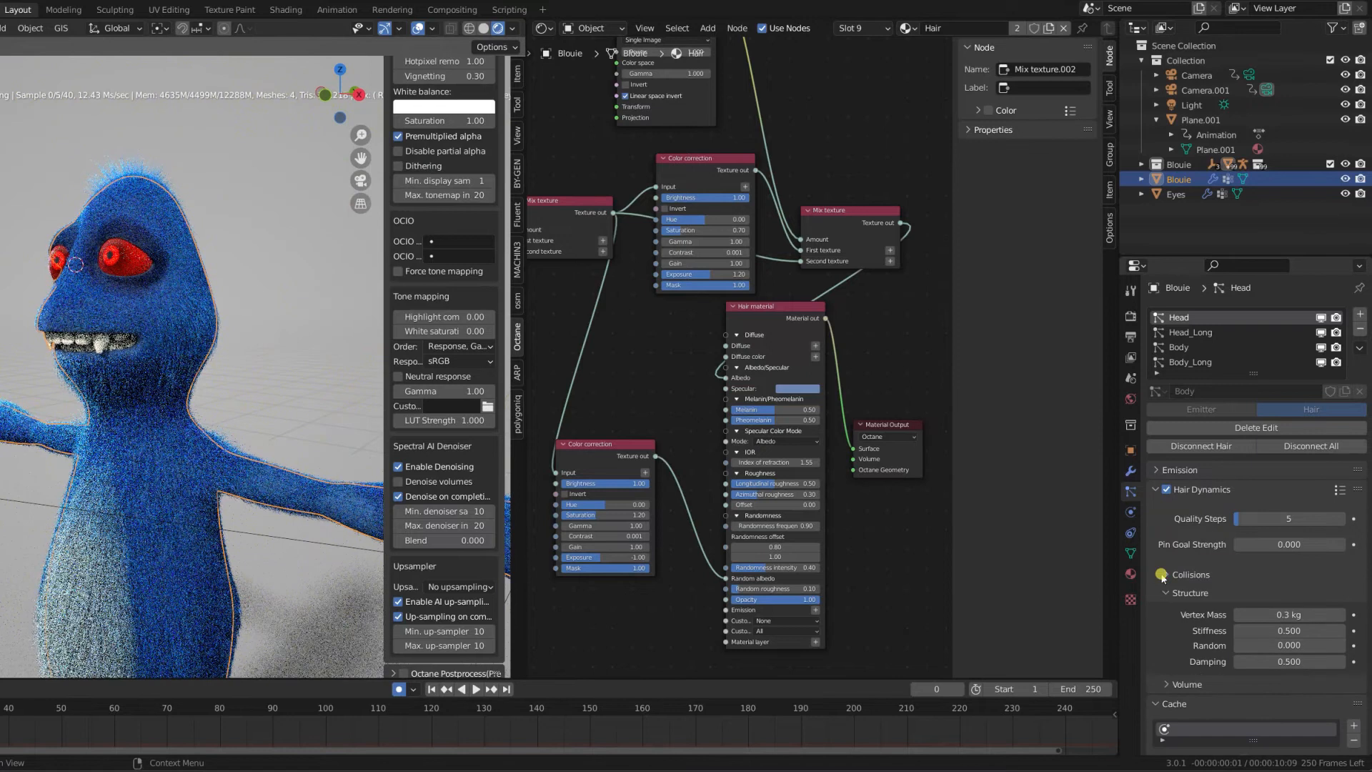
{"action": "left_click", "coordinate": [1171, 591]}
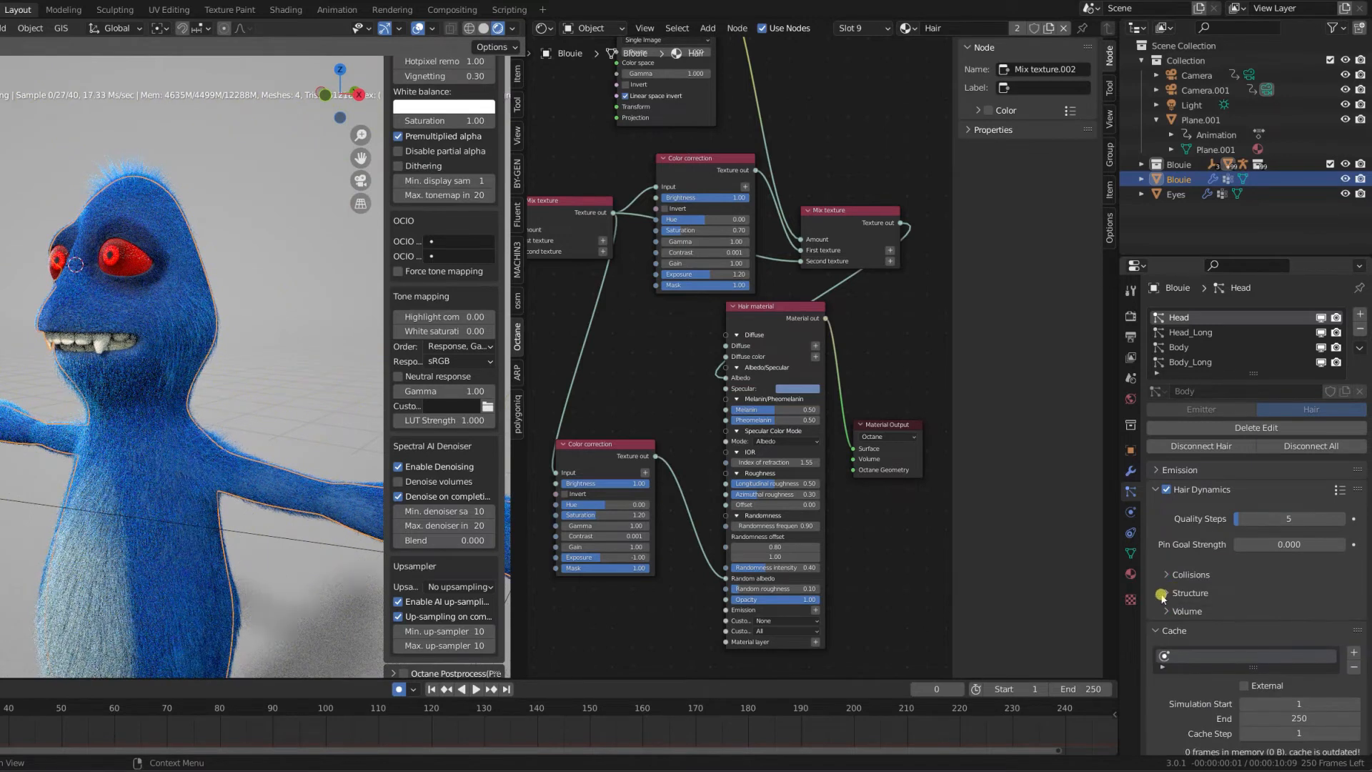
{"action": "left_click", "coordinate": [1167, 613]}
{"action": "left_click", "coordinate": [1198, 613]}
{"action": "scroll", "coordinate": [1280, 579], "scroll_direction": "down", "scroll_amount": 2}
{"action": "scroll", "coordinate": [1230, 539], "scroll_direction": "down", "scroll_amount": 3}
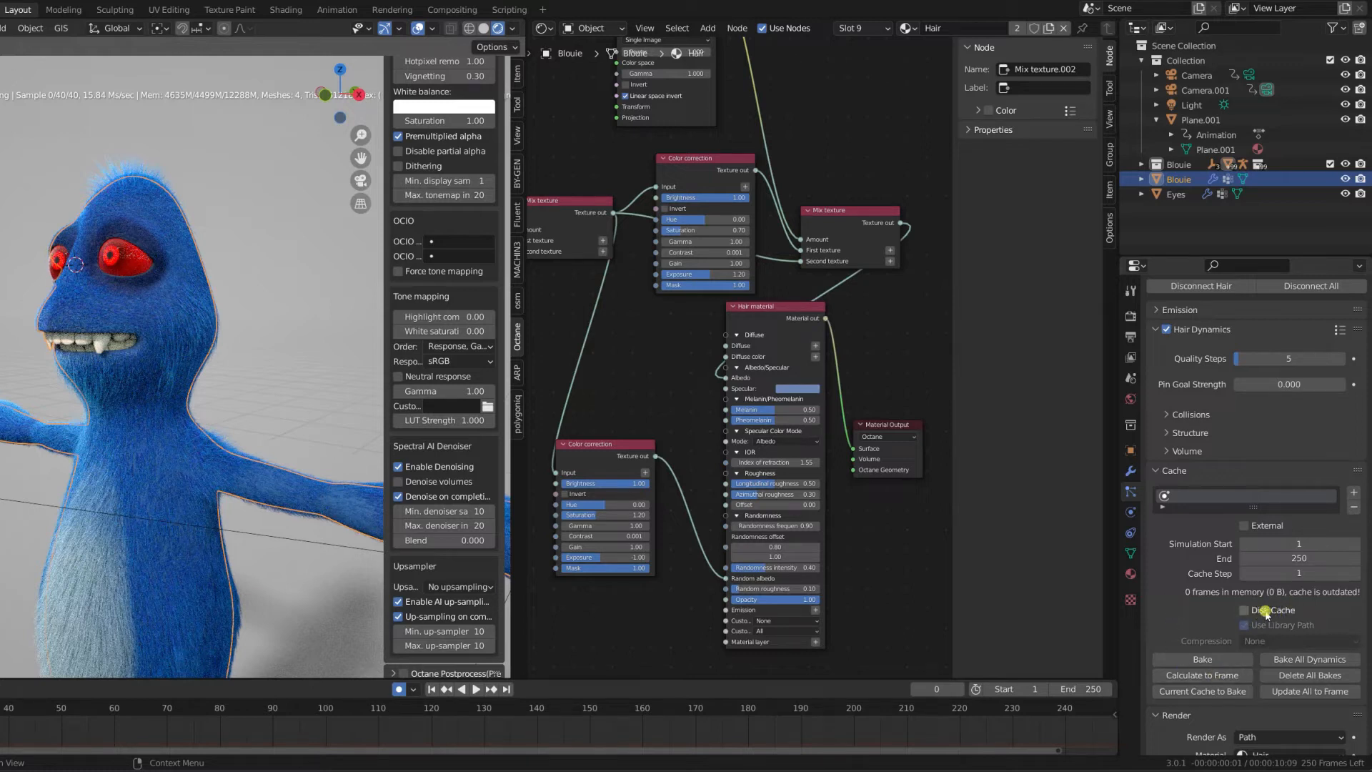
{"action": "middle_click_drag", "start_coordinate": [207, 435], "coordinate": [250, 431]}
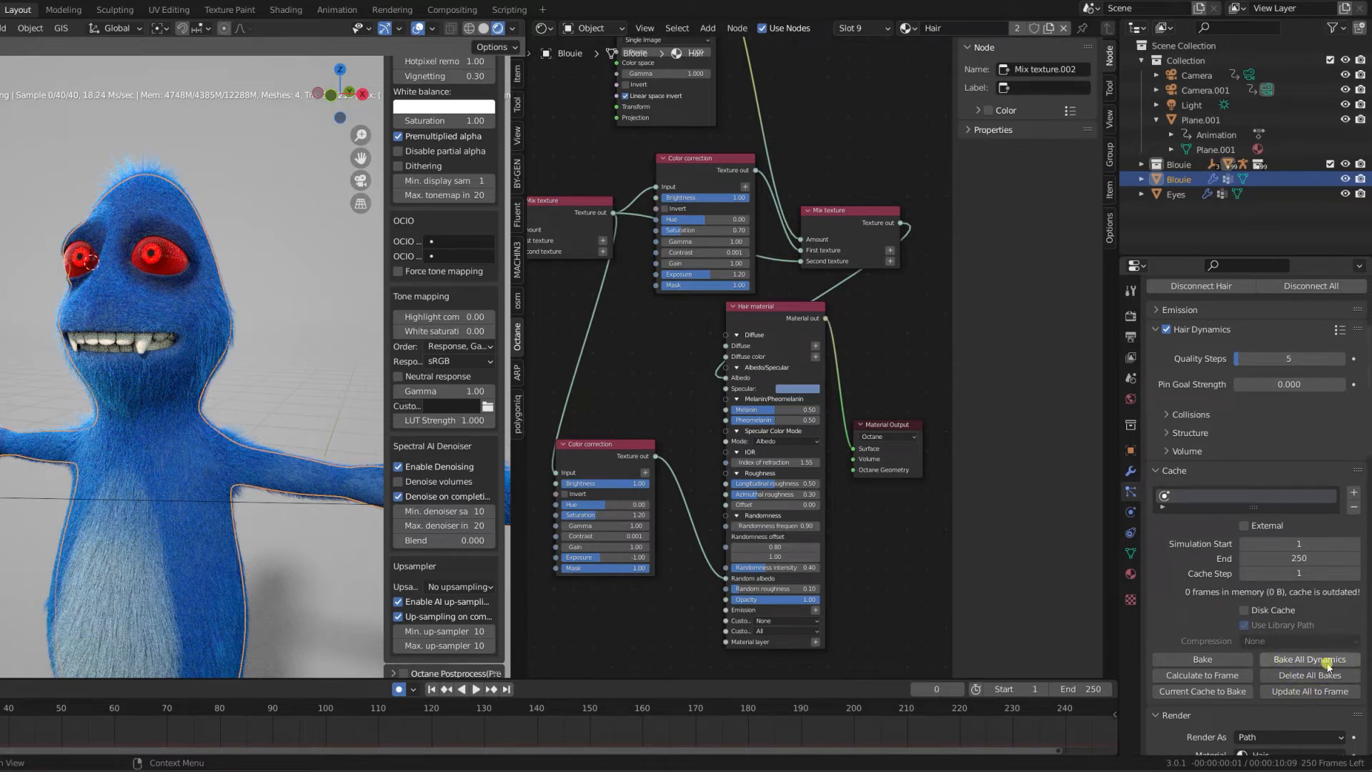
Try enabling Hair Dynamics on the Head_Long hair system and undo the change
{"action": "scroll", "coordinate": [1187, 468], "scroll_direction": "up", "scroll_amount": 5}
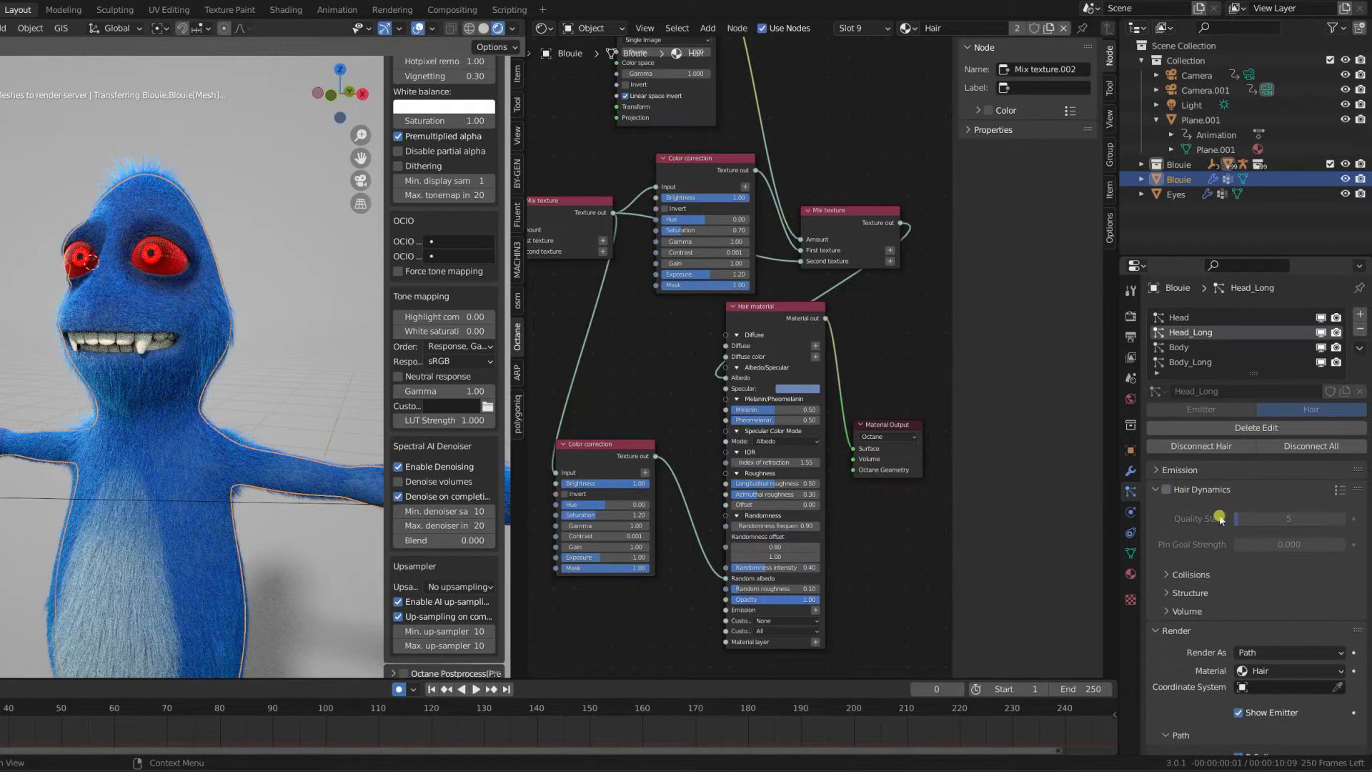
{"action": "left_click", "coordinate": [1166, 490]}
{"action": "left_click", "coordinate": [1152, 490]}
{"action": "left_click", "coordinate": [1172, 511]}
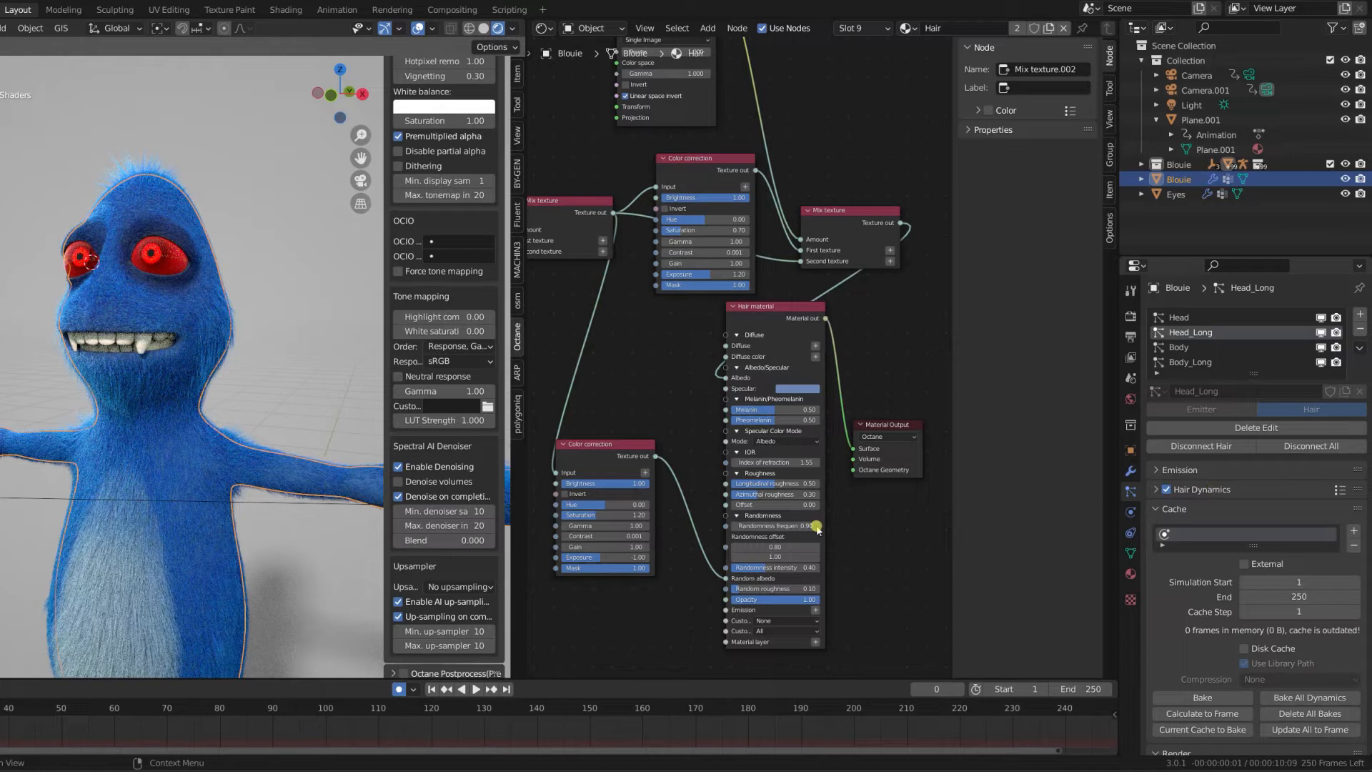
{"action": "key", "text": "ctrl+z"}
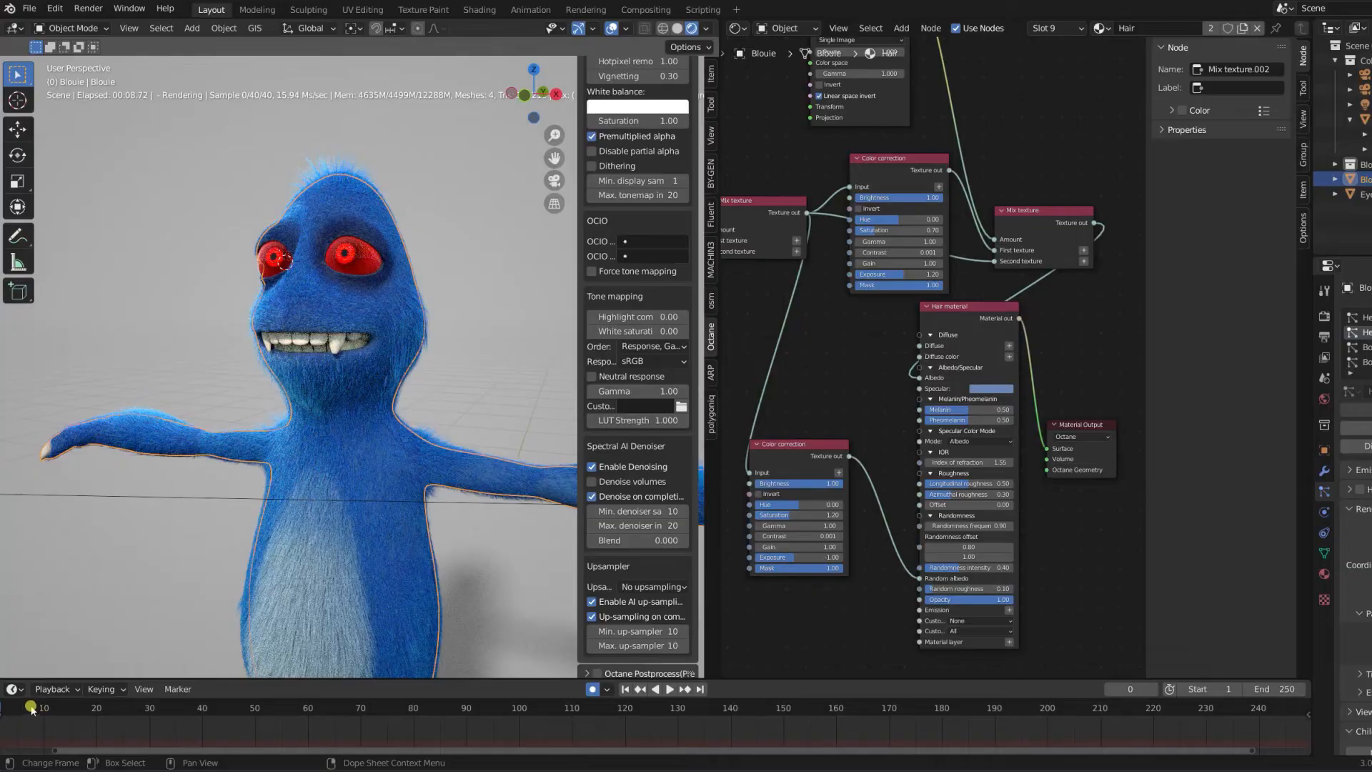
Play the animation up to frame 10, stop playback, and widen the 3D viewport
{"action": "key", "text": "space"}
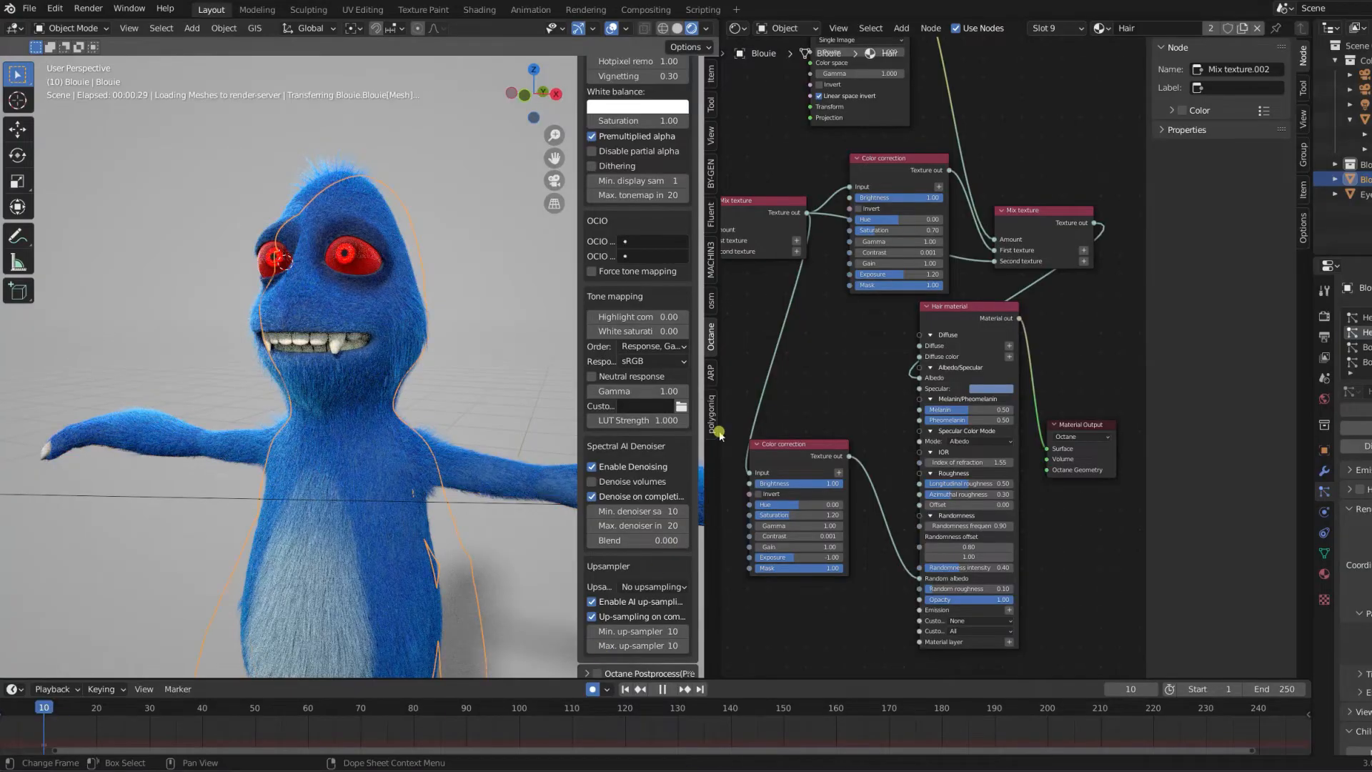
{"action": "key", "text": "space"}
{"action": "left_click_drag", "start_coordinate": [714, 370], "coordinate": [1110, 373]}
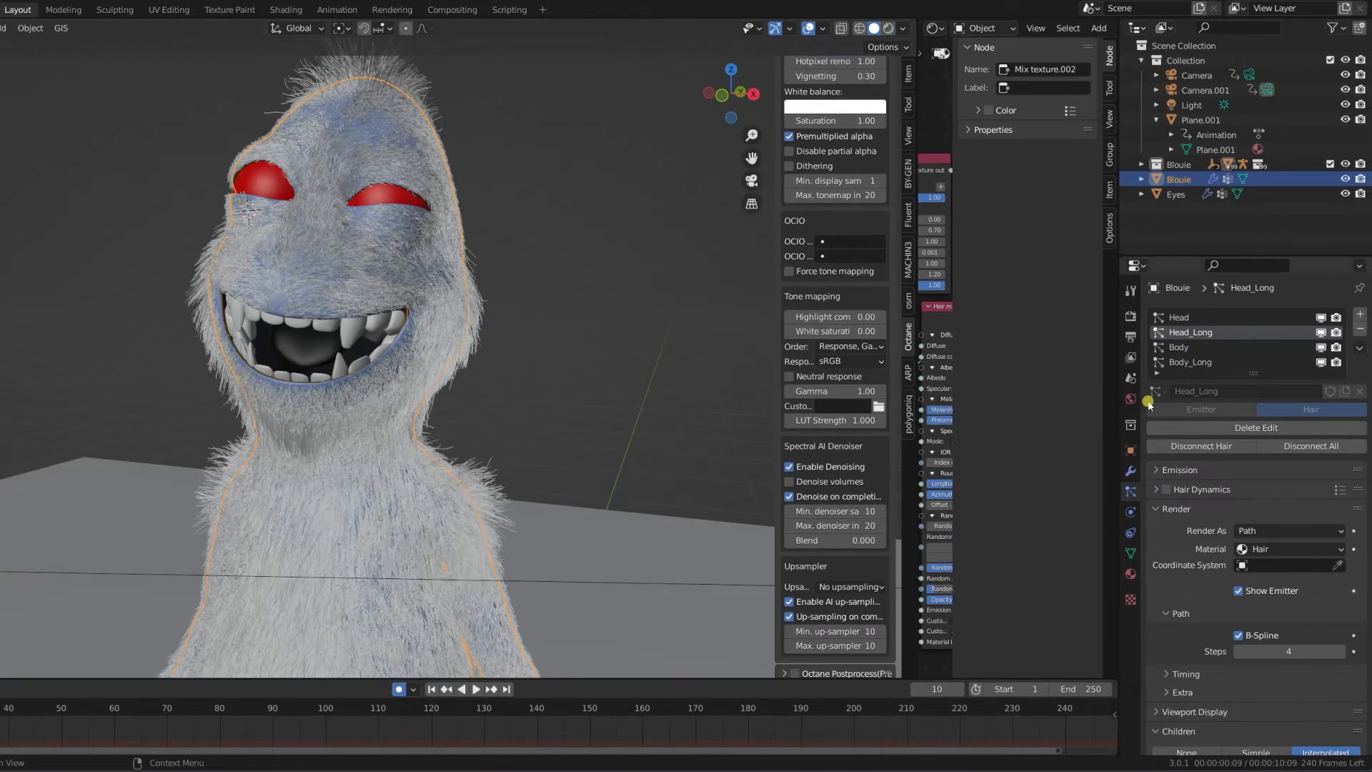
Try subdividing the character's Multires modifier to level 3 while the hair systems are displayed
{"action": "left_click", "coordinate": [1131, 471]}
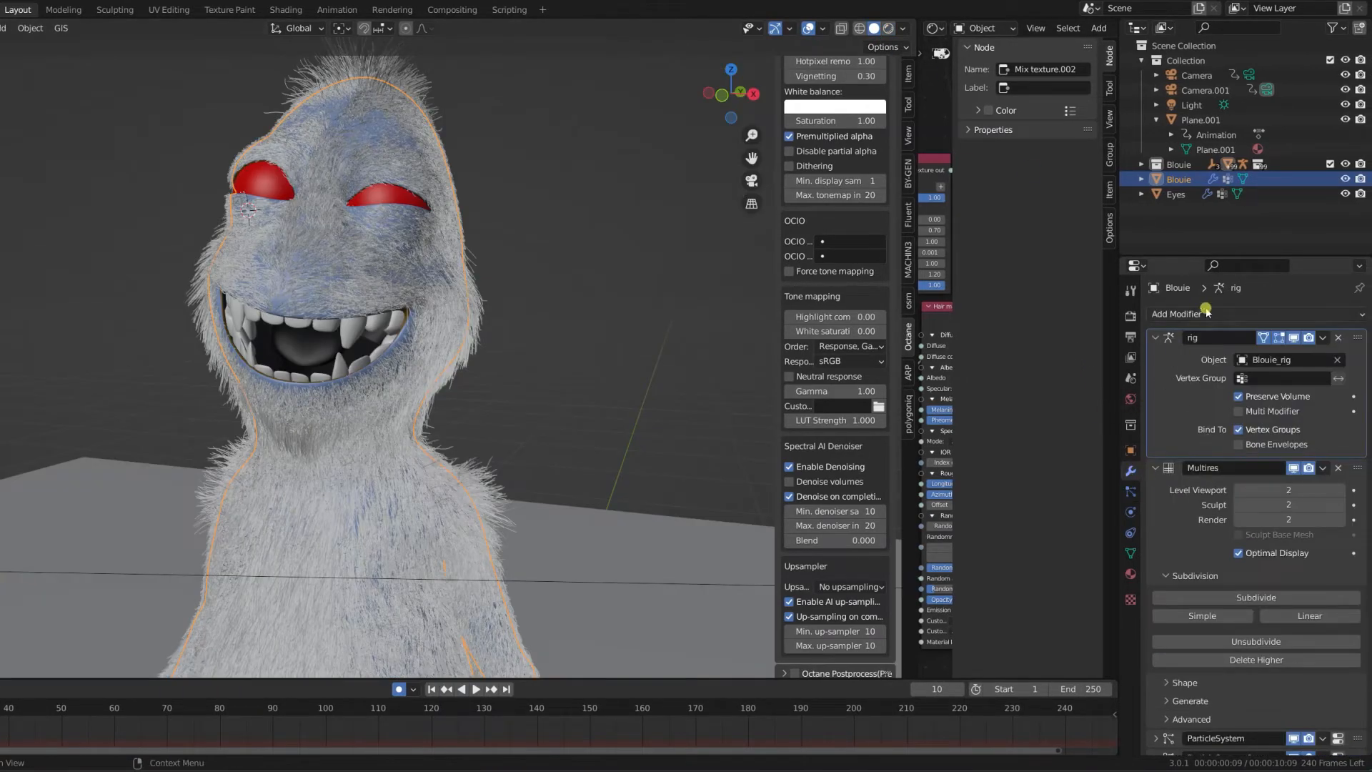
{"action": "scroll", "coordinate": [1186, 450], "scroll_direction": "down", "scroll_amount": 1}
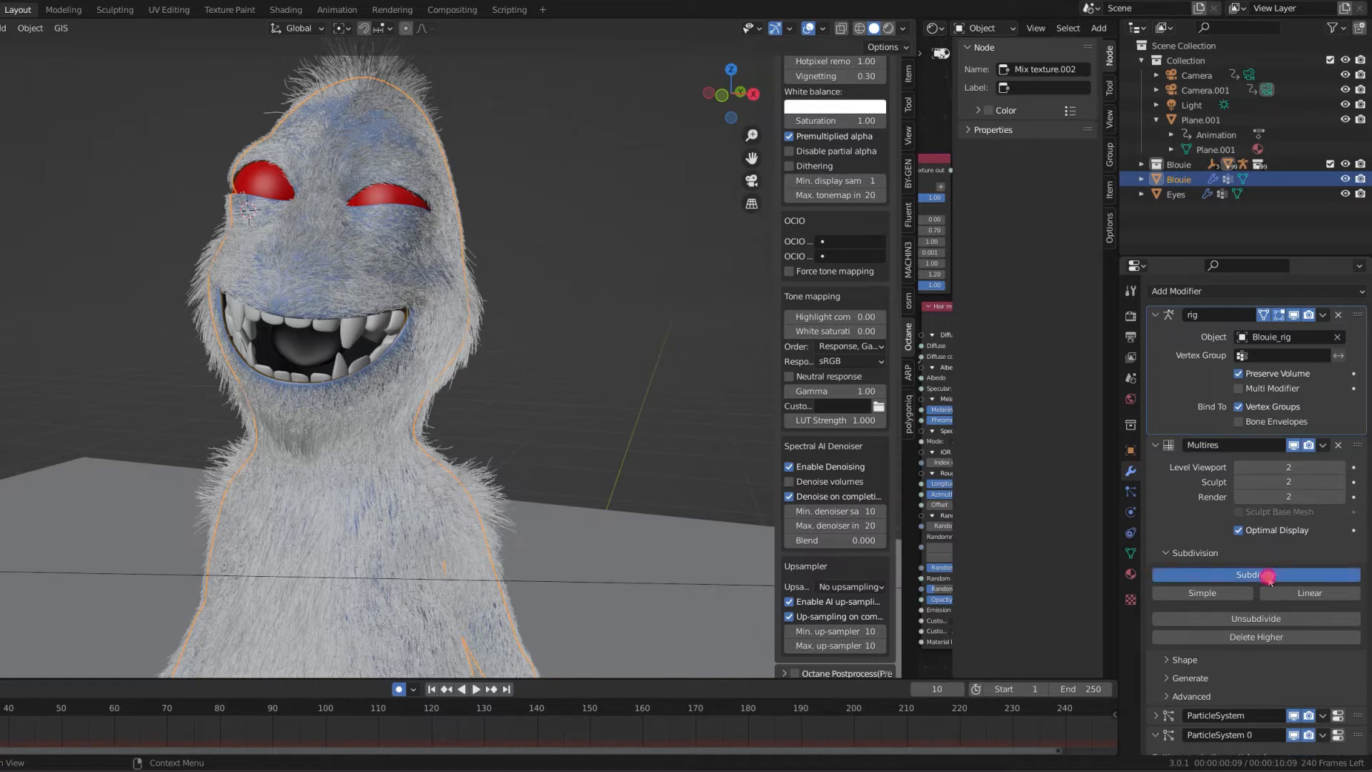
{"action": "left_click", "coordinate": [1151, 571]}
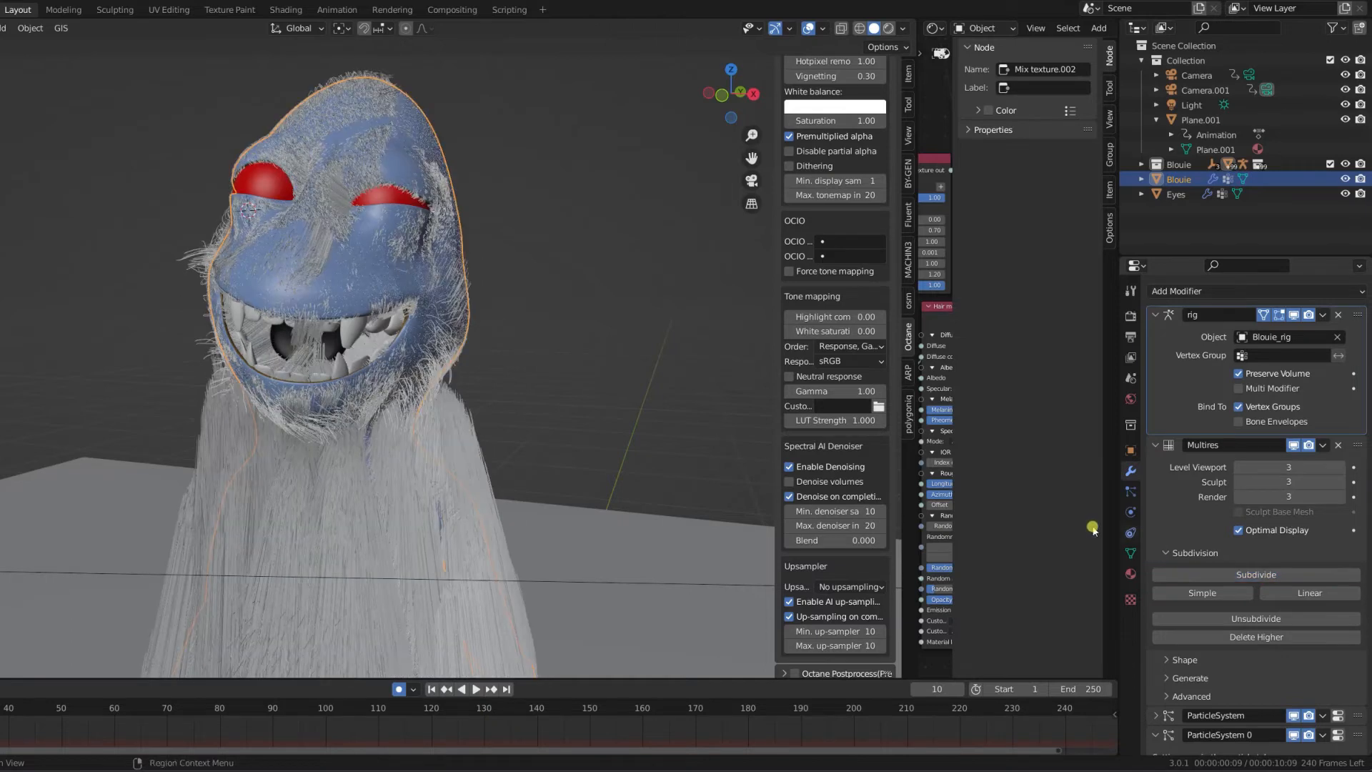
Try combing the Head_Long chin hair in Particle Edit mode and undo the stroke
{"action": "mouse_move", "coordinate": [403, 431]}
{"action": "middle_mouse_down"}
{"action": "mouse_move", "coordinate": [477, 432]}
{"action": "mouse_move", "coordinate": [393, 429]}
{"action": "mouse_move", "coordinate": [413, 429]}
{"action": "middle_mouse_up"}
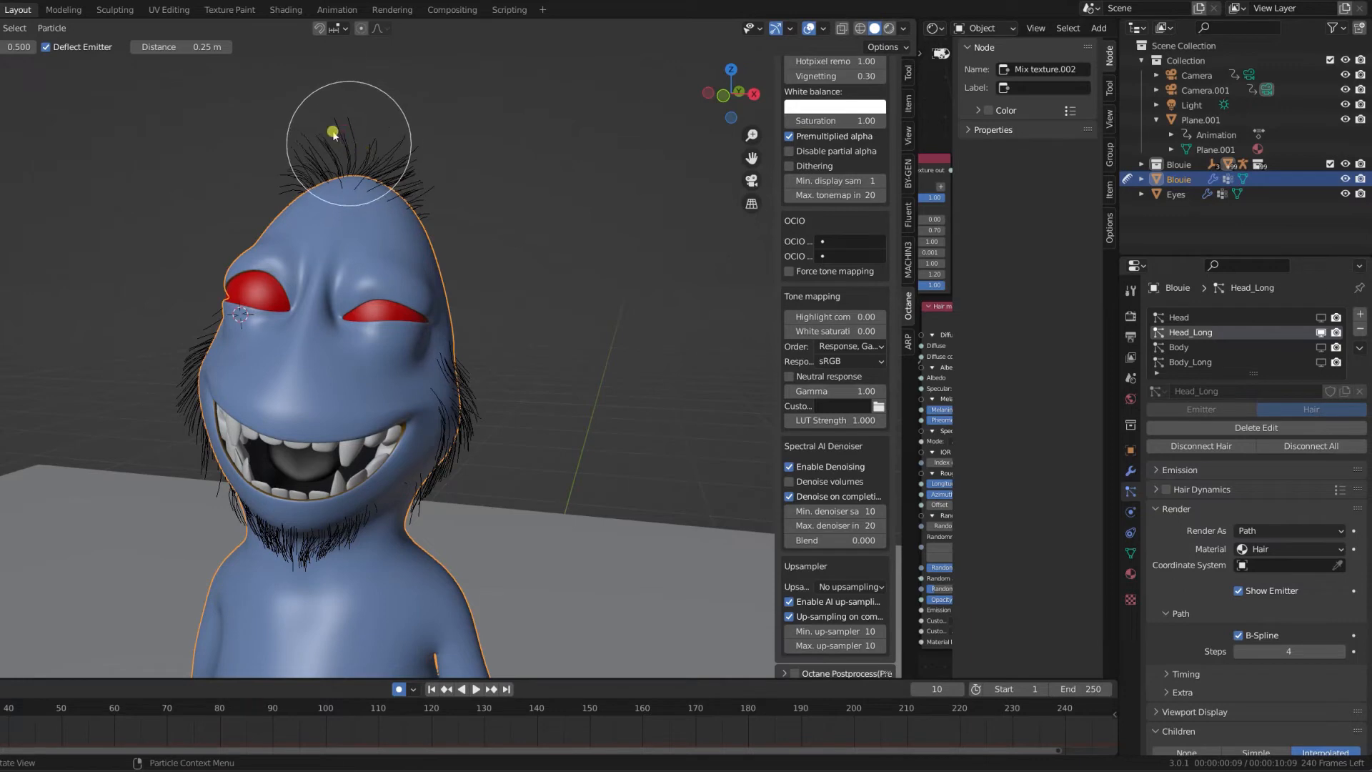
{"action": "left_click_drag", "start_coordinate": [282, 568], "coordinate": [336, 566]}
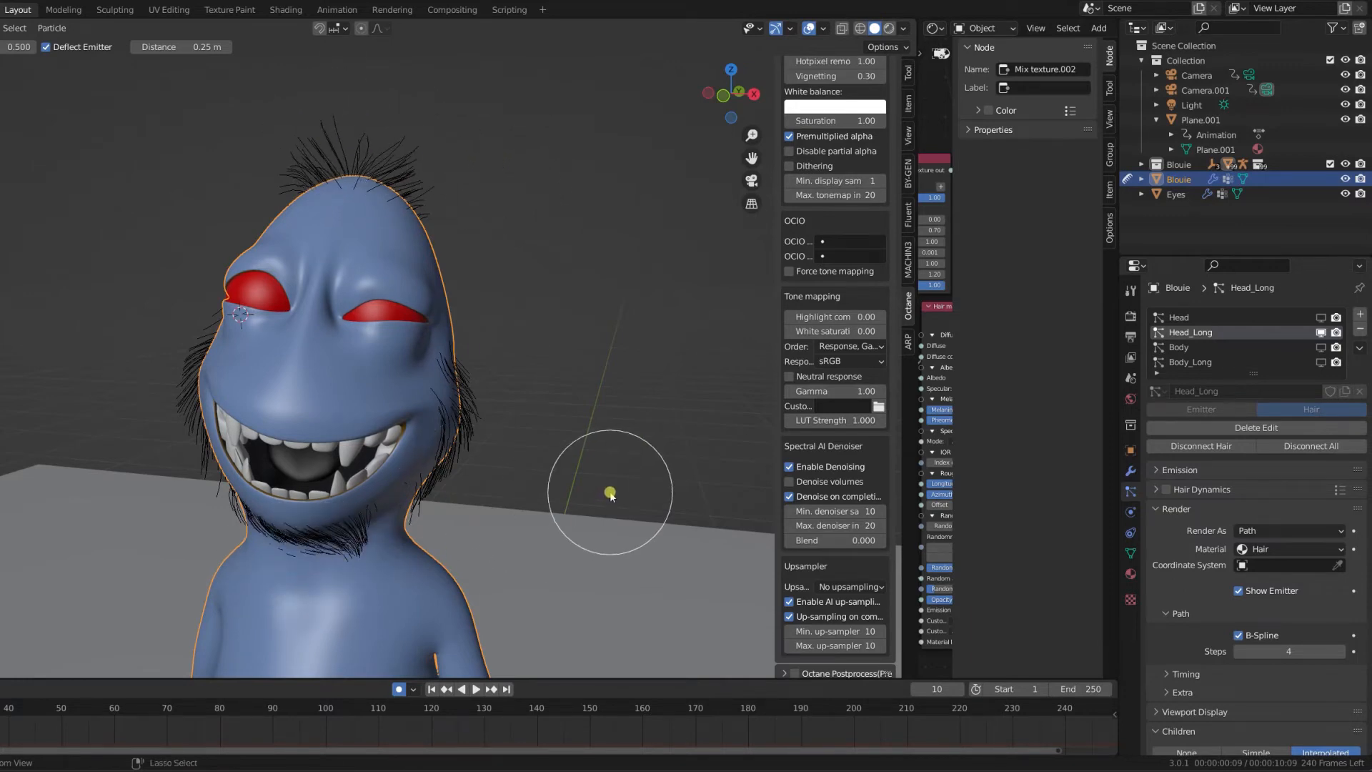
{"action": "key", "text": "ctrl+z"}
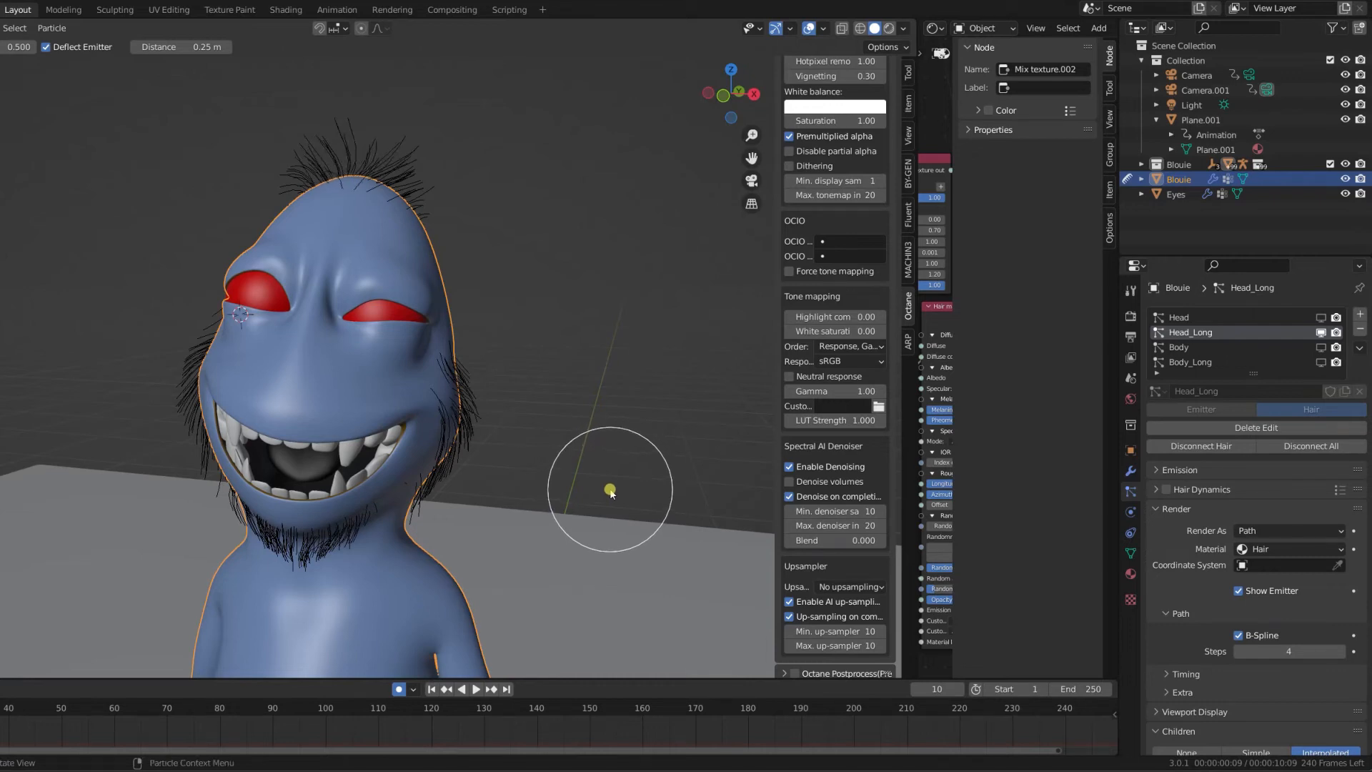
Subdivide the character's Multires modifier twice, raising it to level 4
{"action": "left_click", "coordinate": [1131, 470]}
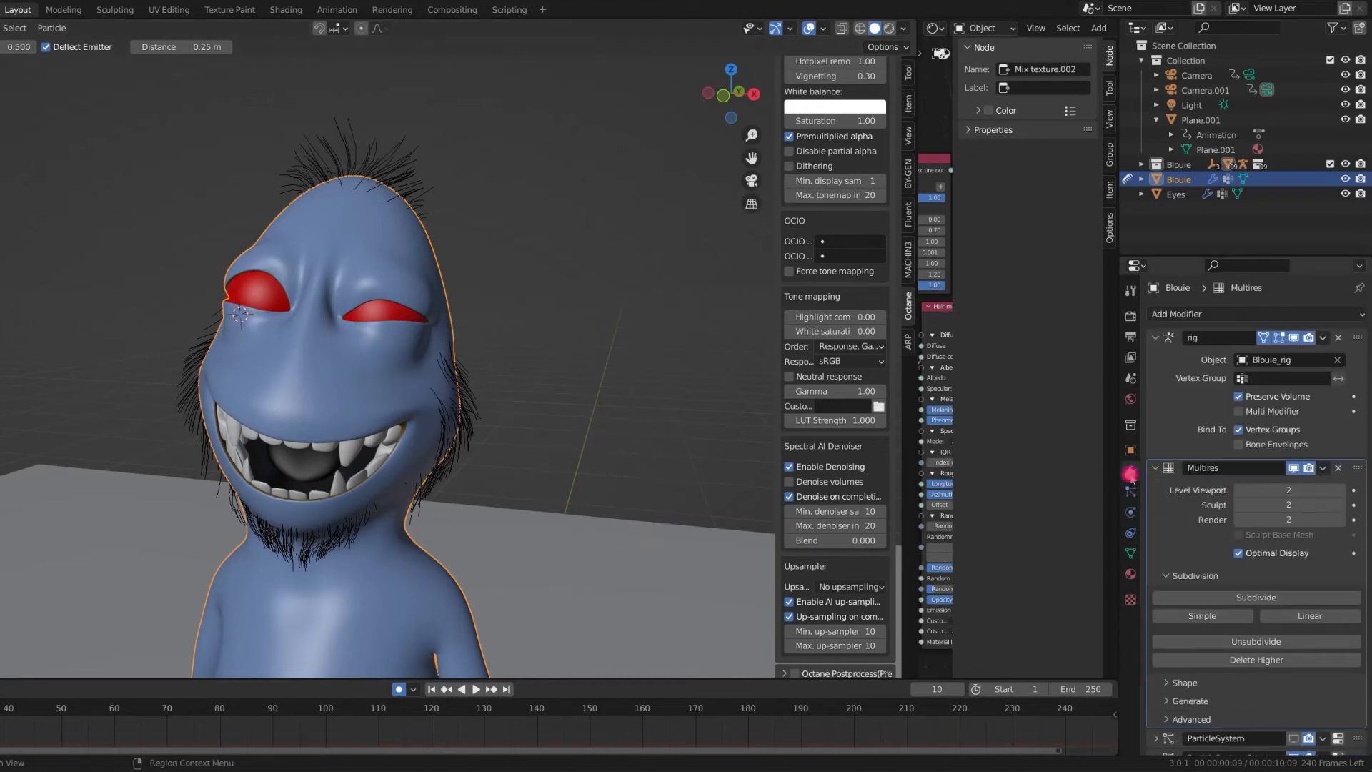
{"action": "left_click", "coordinate": [1259, 598]}
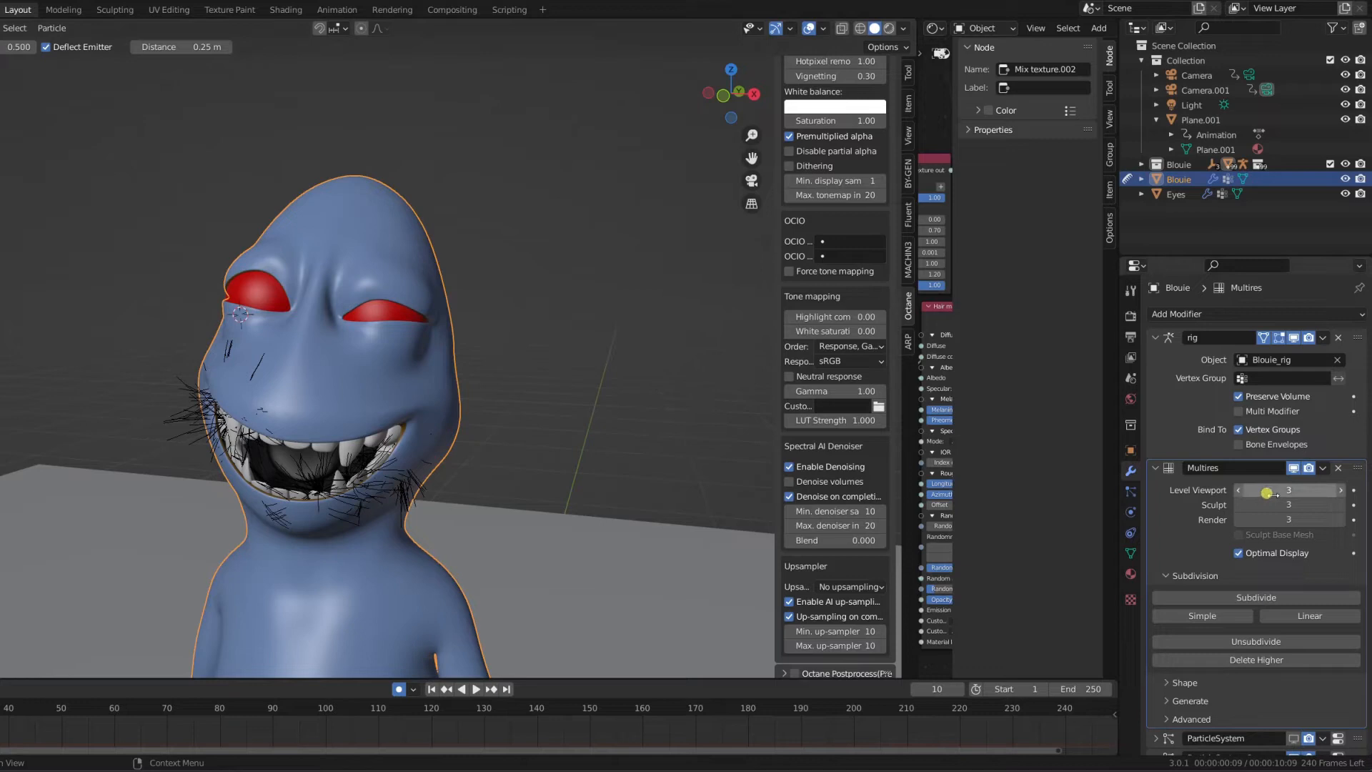
{"action": "left_click", "coordinate": [1278, 596]}
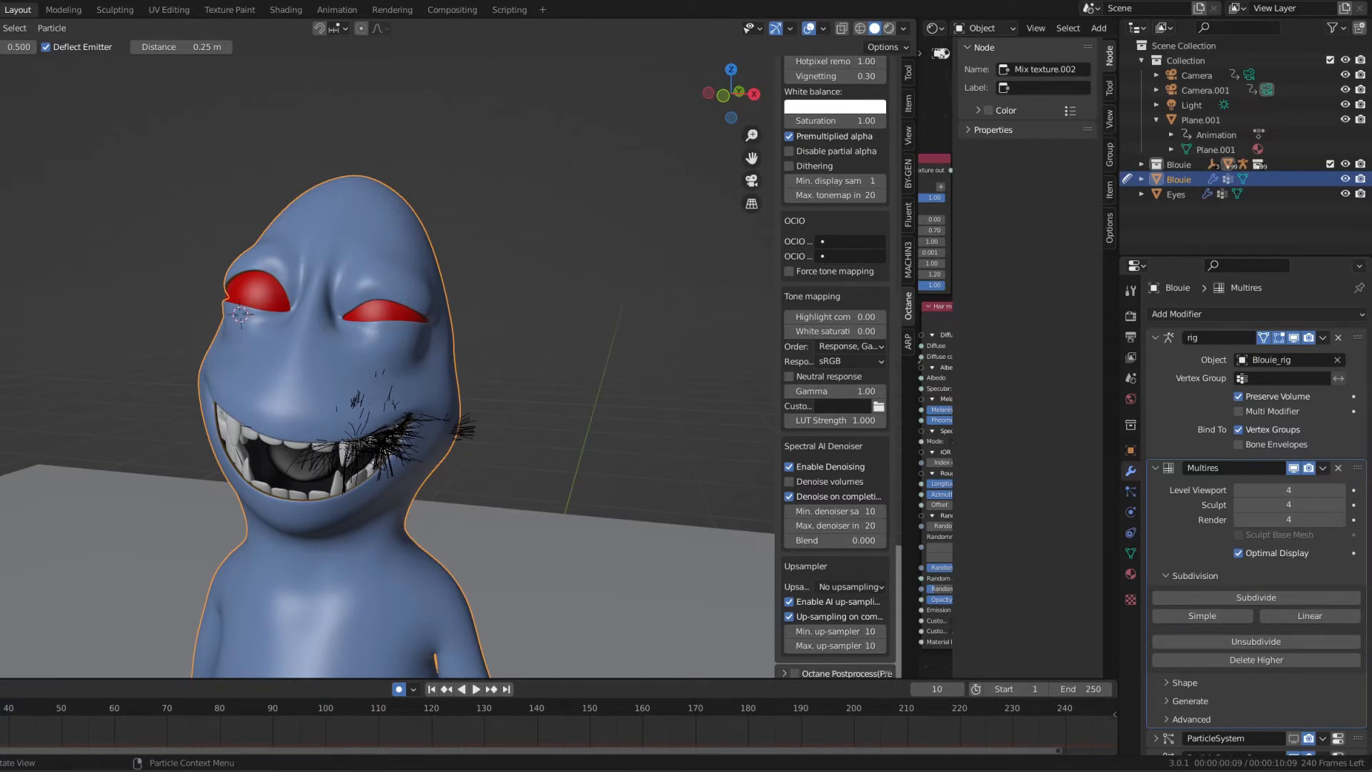
Delete the hair edit on the Head_Long system and comb the reset hair on top of the head
{"action": "left_click", "coordinate": [1131, 492]}
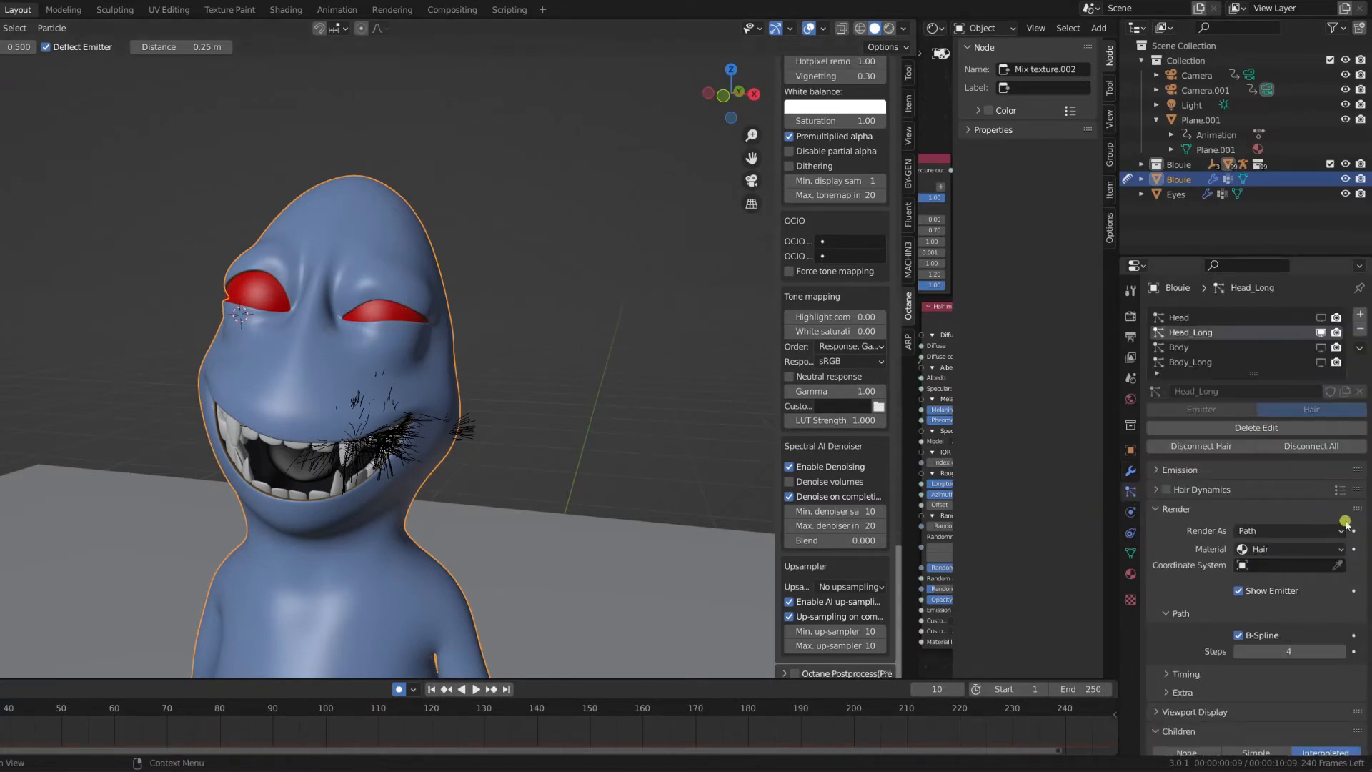
{"action": "left_click", "coordinate": [1254, 428]}
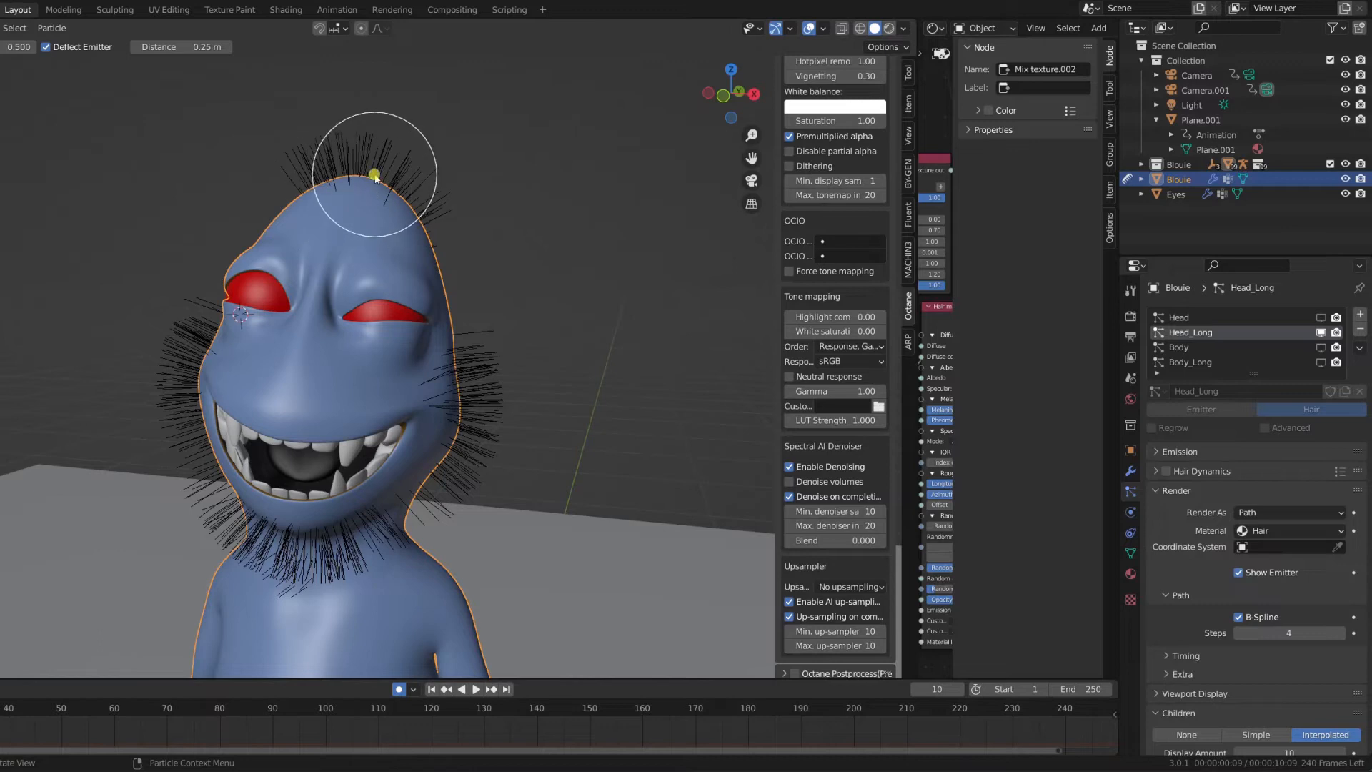
{"action": "left_click_drag", "start_coordinate": [411, 179], "coordinate": [416, 184]}
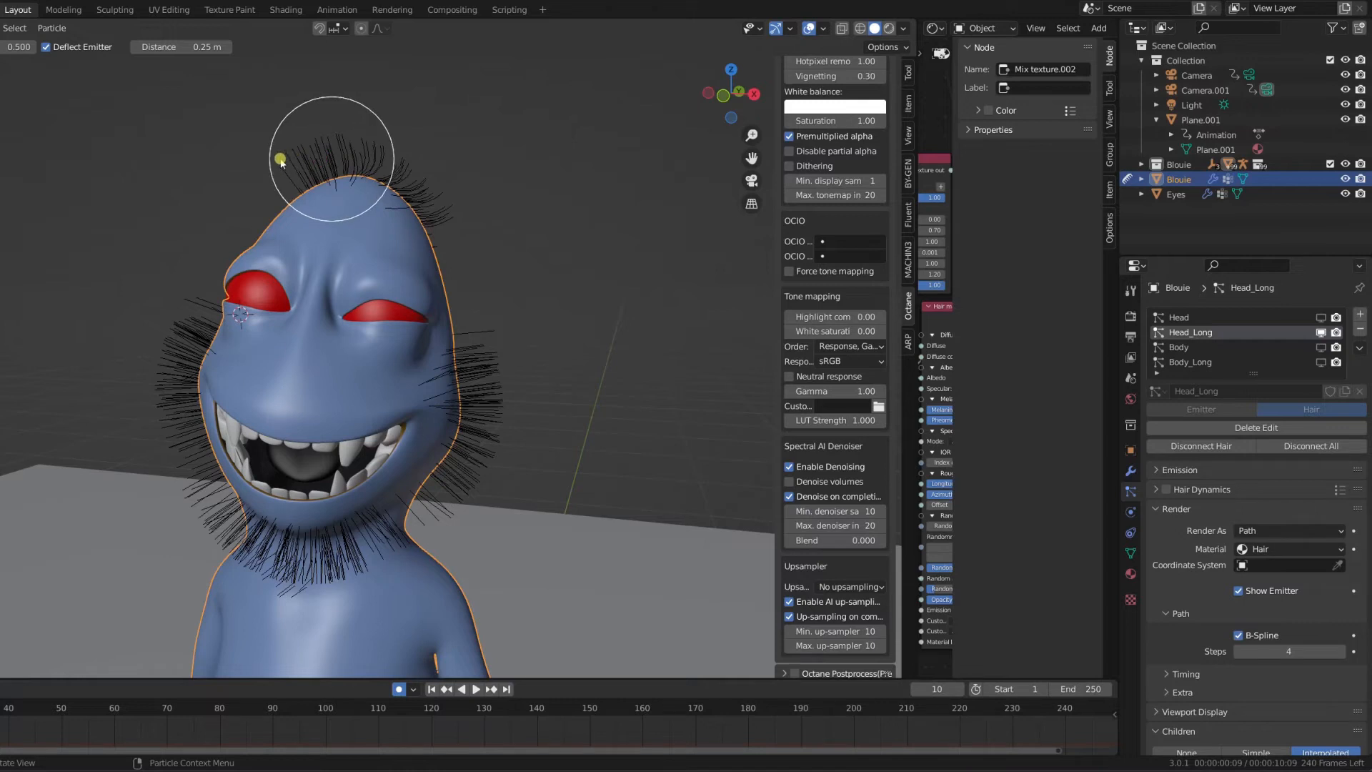
{"action": "mouse_move", "coordinate": [576, 297]}
{"action": "middle_mouse_down"}
{"action": "mouse_move", "coordinate": [437, 272]}
{"action": "mouse_move", "coordinate": [663, 286]}
{"action": "mouse_move", "coordinate": [545, 276]}
{"action": "mouse_move", "coordinate": [573, 282]}
{"action": "middle_mouse_up"}
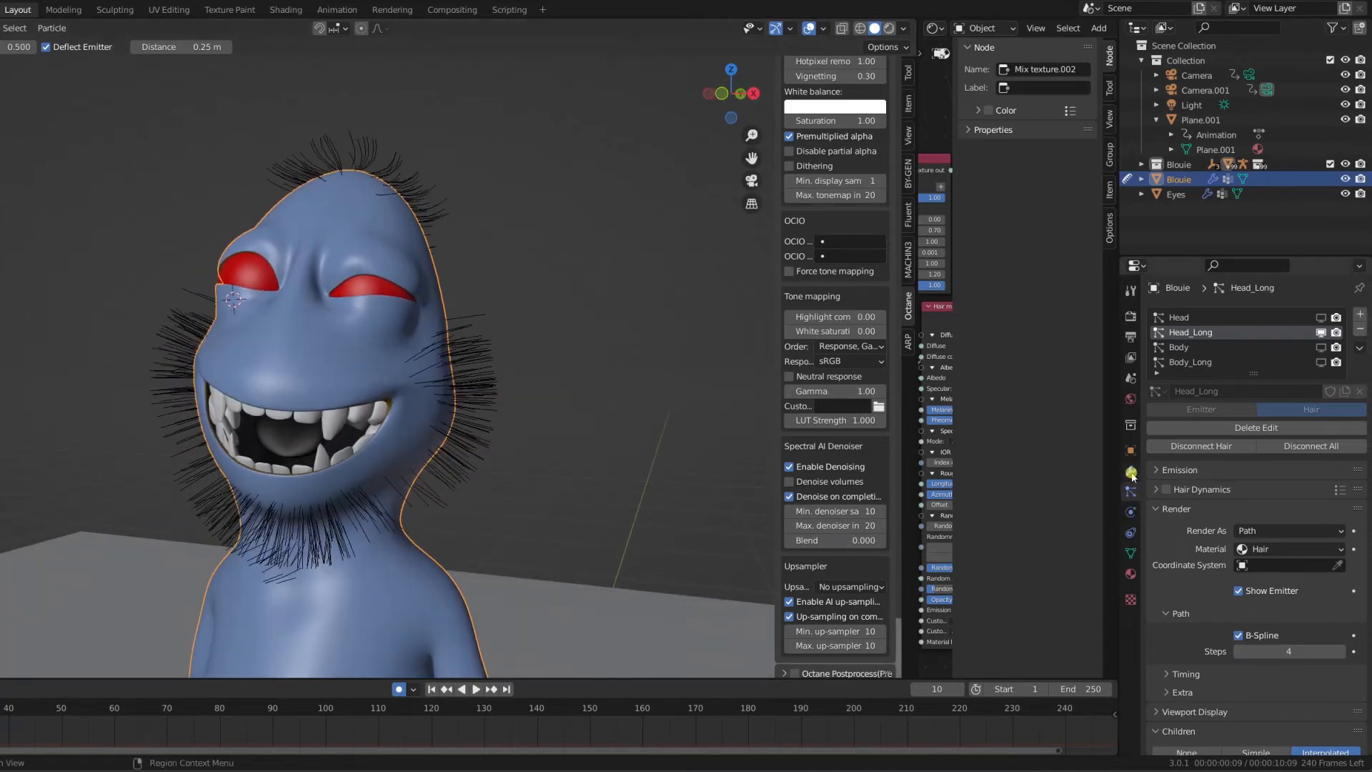
Apply the Multires modifier at level 4 on the Blouie mesh
{"action": "left_click", "coordinate": [1130, 476]}
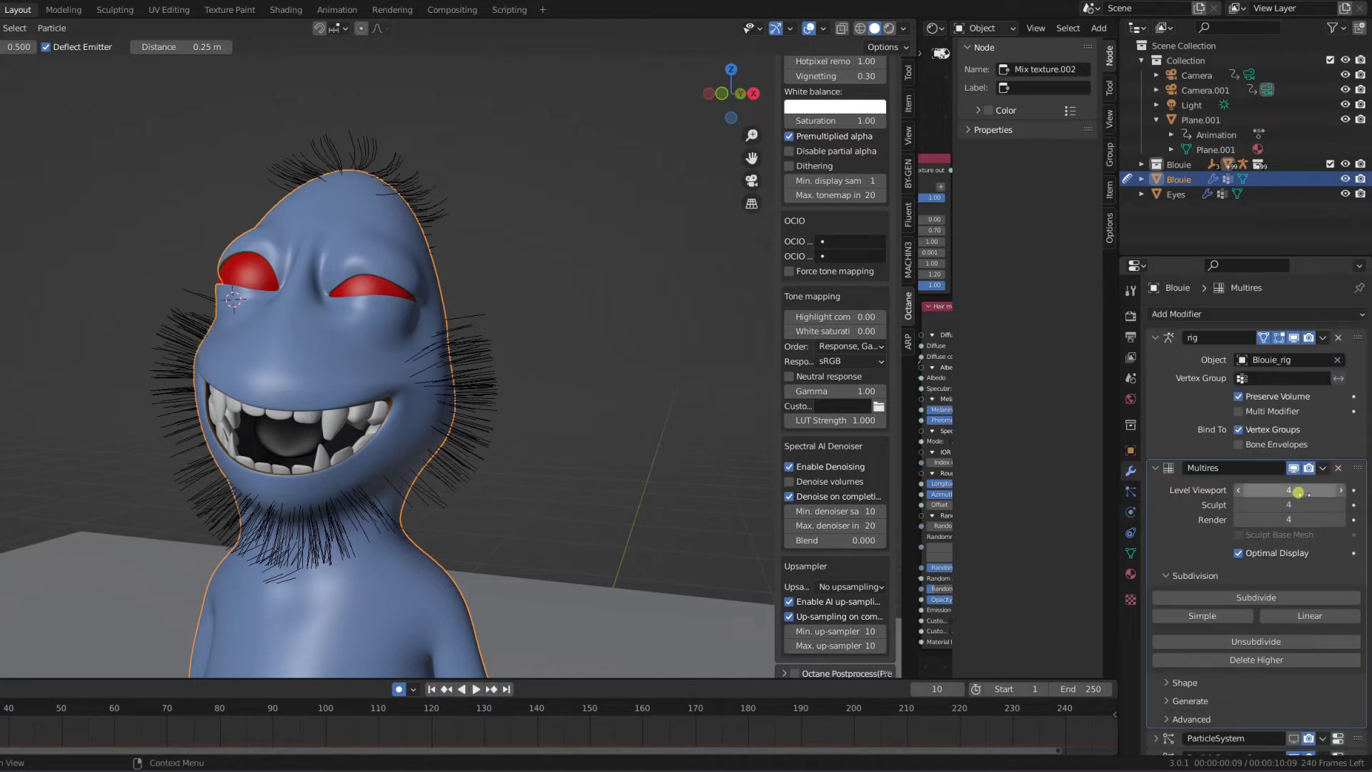
{"action": "left_click", "coordinate": [1324, 469]}
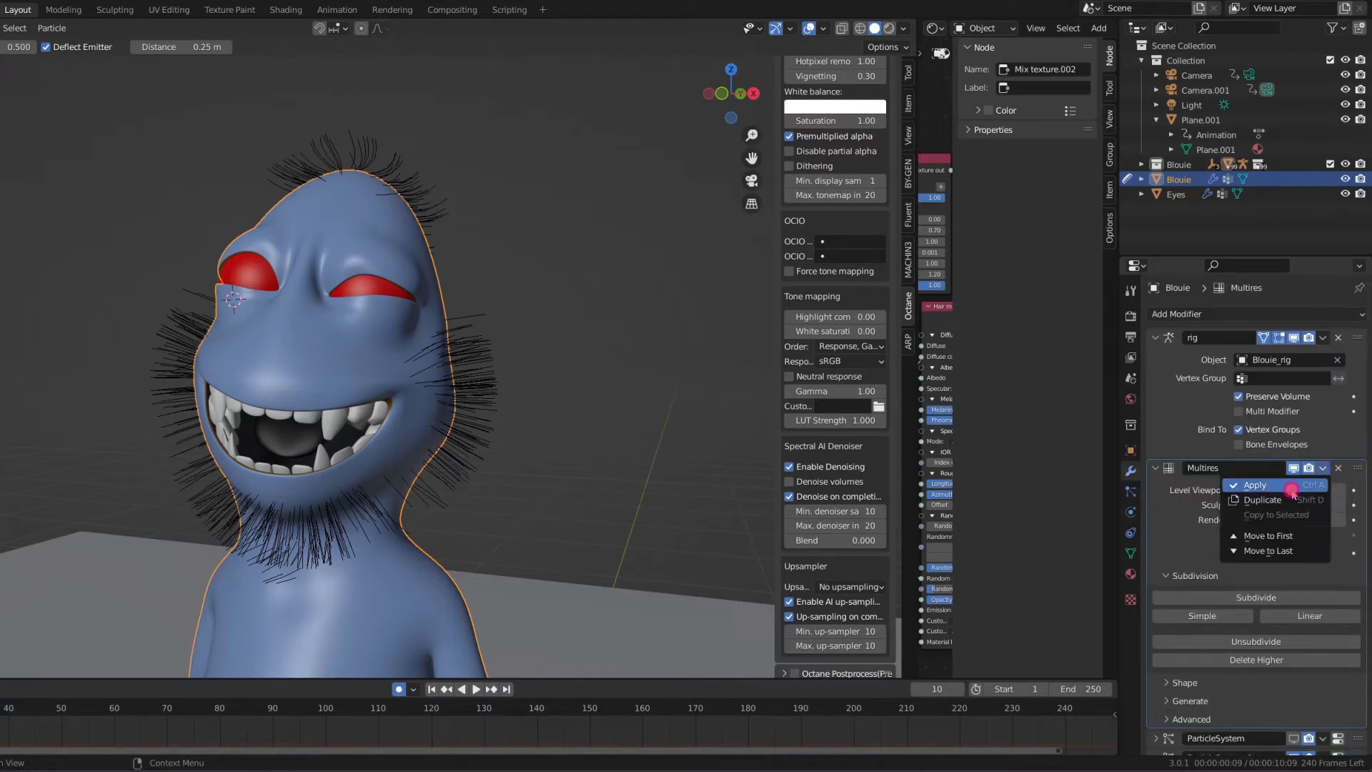
{"action": "left_click", "coordinate": [1291, 490]}
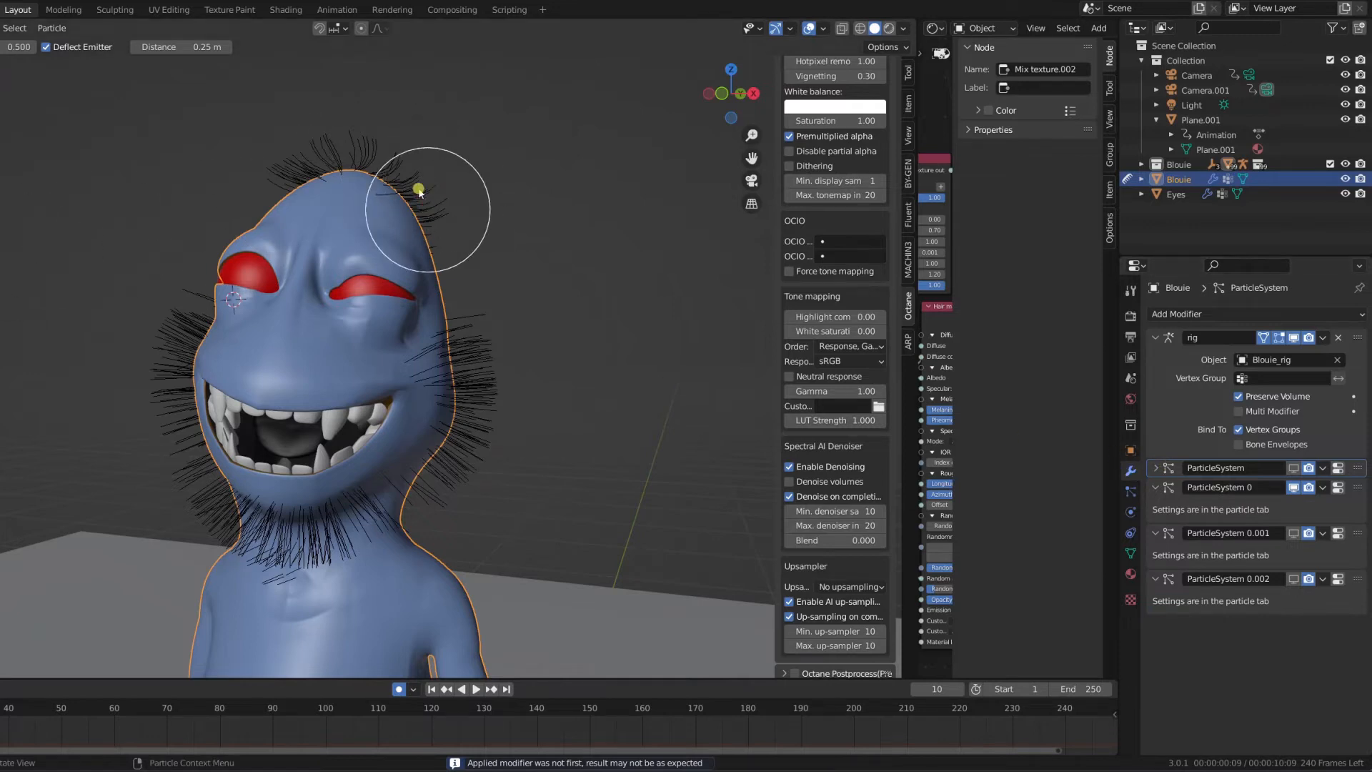
Comb the Head_Long hair on top of the head and along the cheek
{"action": "left_click_drag", "start_coordinate": [417, 188], "coordinate": [360, 158]}
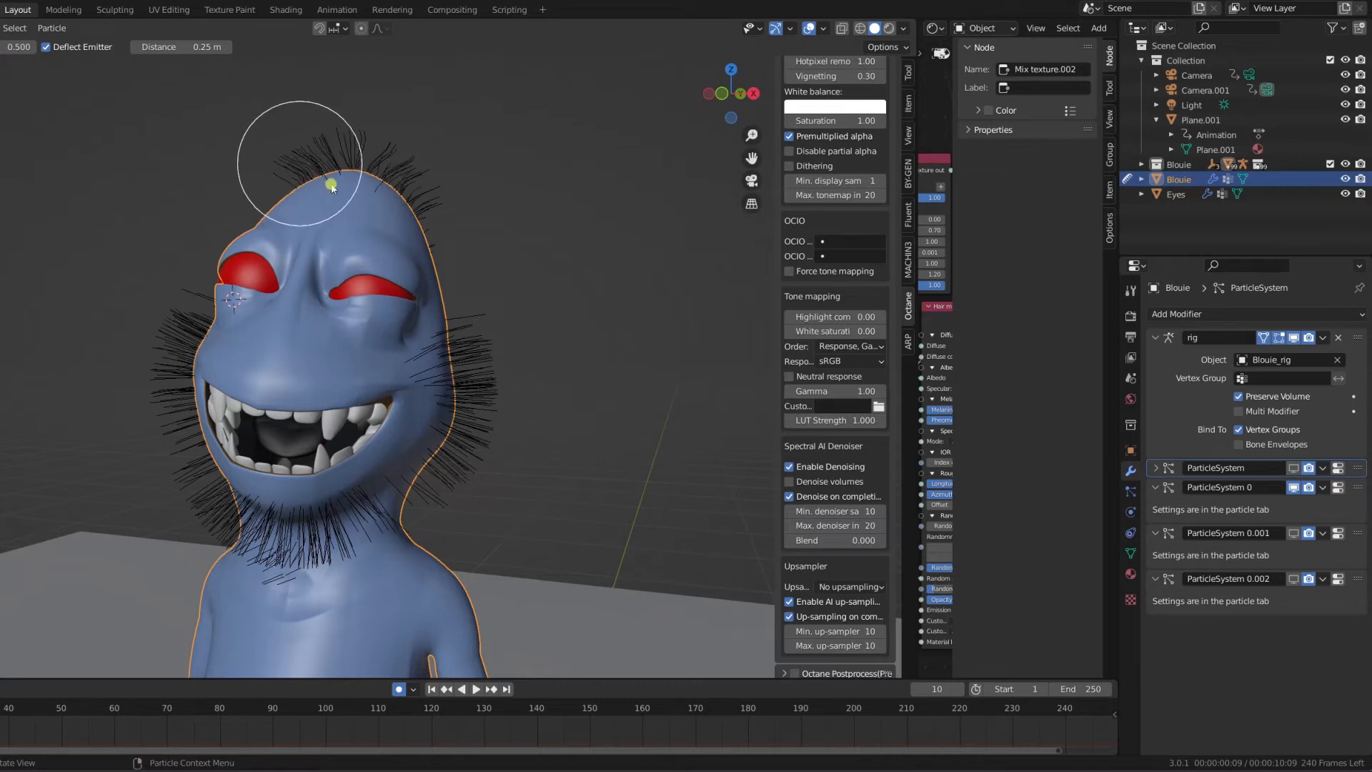
{"action": "mouse_move", "coordinate": [466, 328]}
{"action": "left_mouse_down"}
{"action": "mouse_move", "coordinate": [477, 439]}
{"action": "mouse_move", "coordinate": [464, 450]}
{"action": "left_mouse_up"}
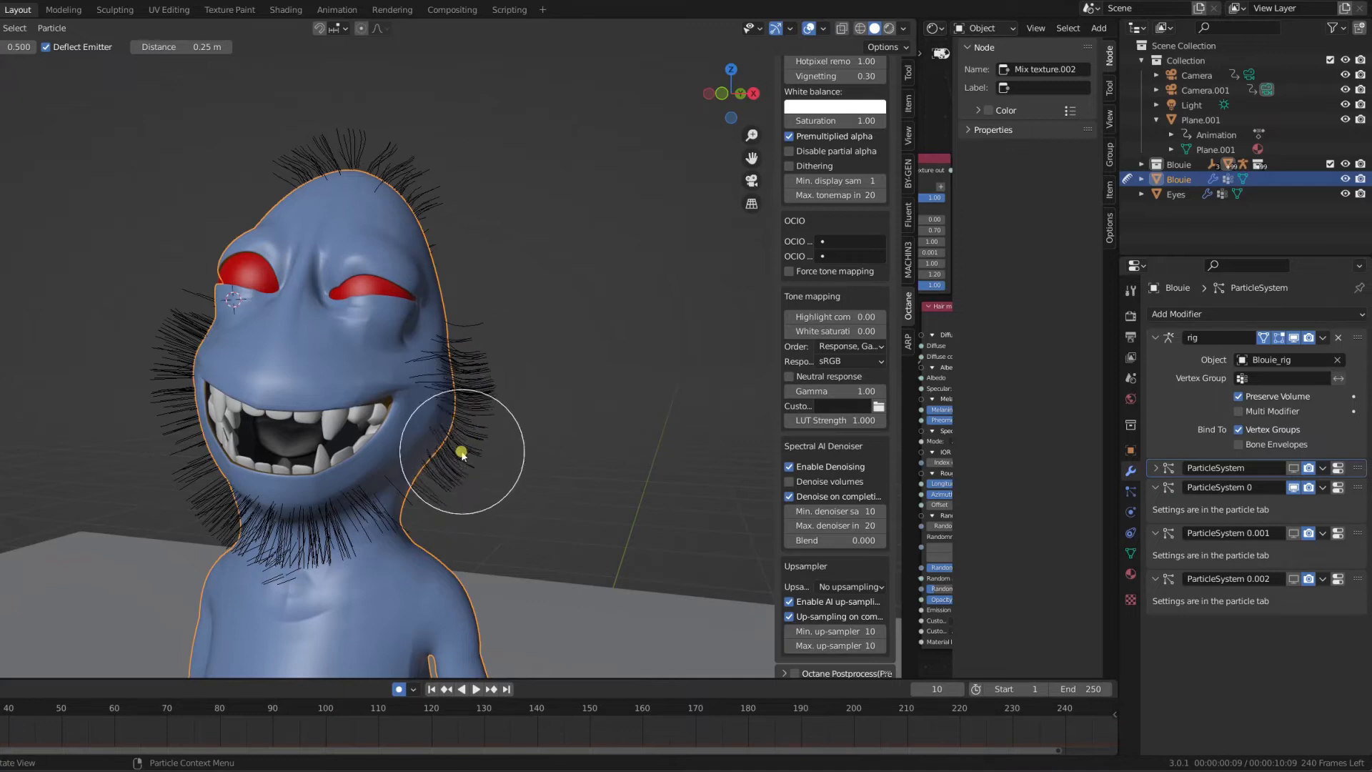
{"action": "left_click_drag", "start_coordinate": [493, 377], "coordinate": [493, 382]}
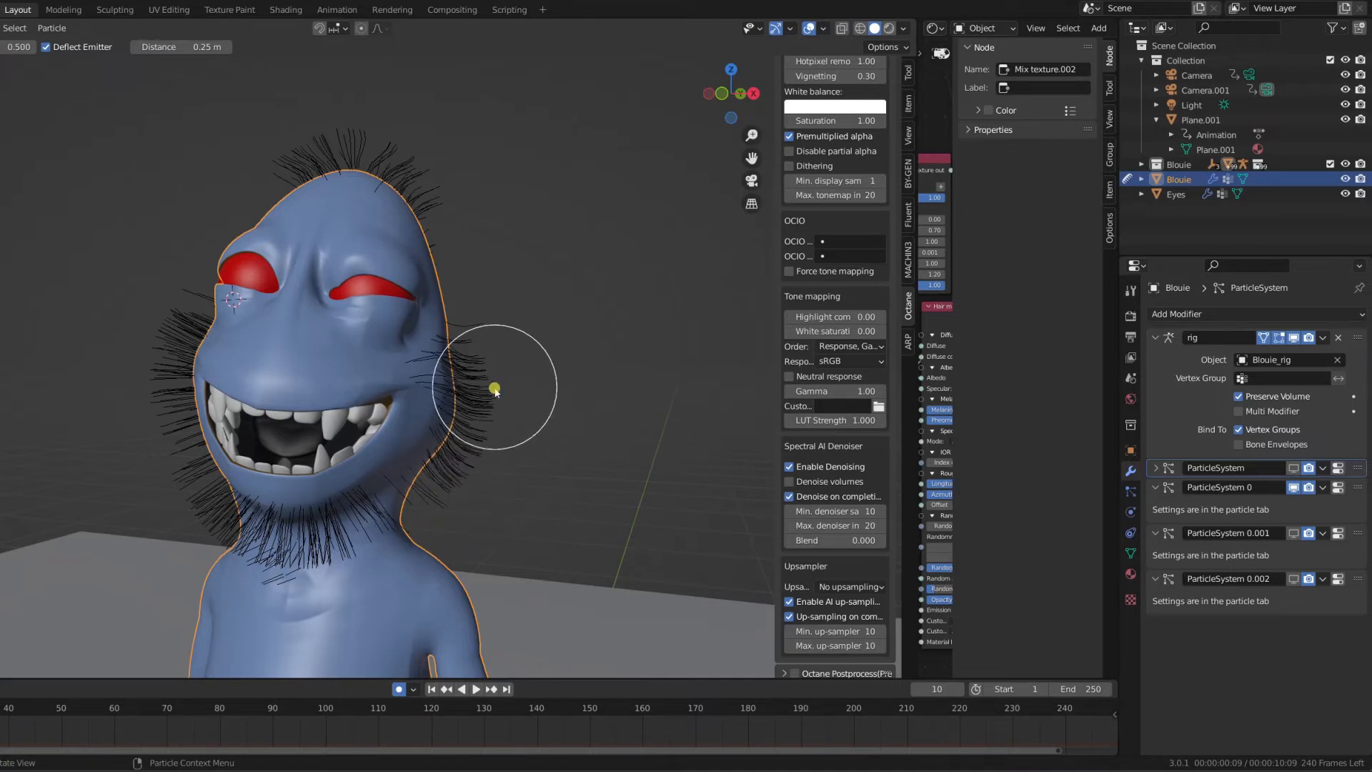
{"action": "mouse_move", "coordinate": [569, 333]}
{"action": "middle_mouse_down"}
{"action": "mouse_move", "coordinate": [556, 316]}
{"action": "mouse_move", "coordinate": [459, 322]}
{"action": "mouse_move", "coordinate": [612, 320]}
{"action": "mouse_move", "coordinate": [542, 318]}
{"action": "mouse_move", "coordinate": [505, 429]}
{"action": "middle_mouse_up"}
{"action": "left_click_drag", "start_coordinate": [505, 428], "coordinate": [489, 438]}
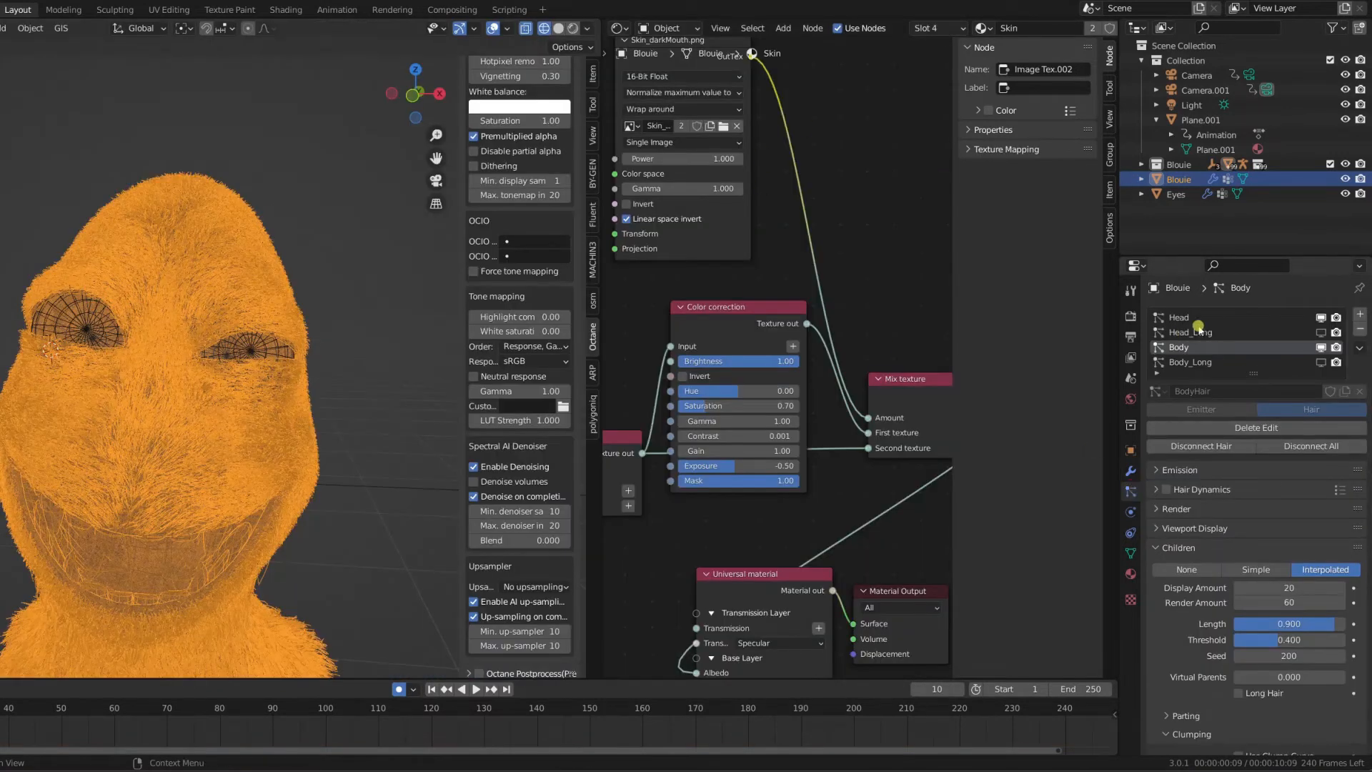
Display the Head_Long and Body_Long hair in the viewport and bring up the World shader nodes
{"action": "left_click", "coordinate": [1322, 363]}
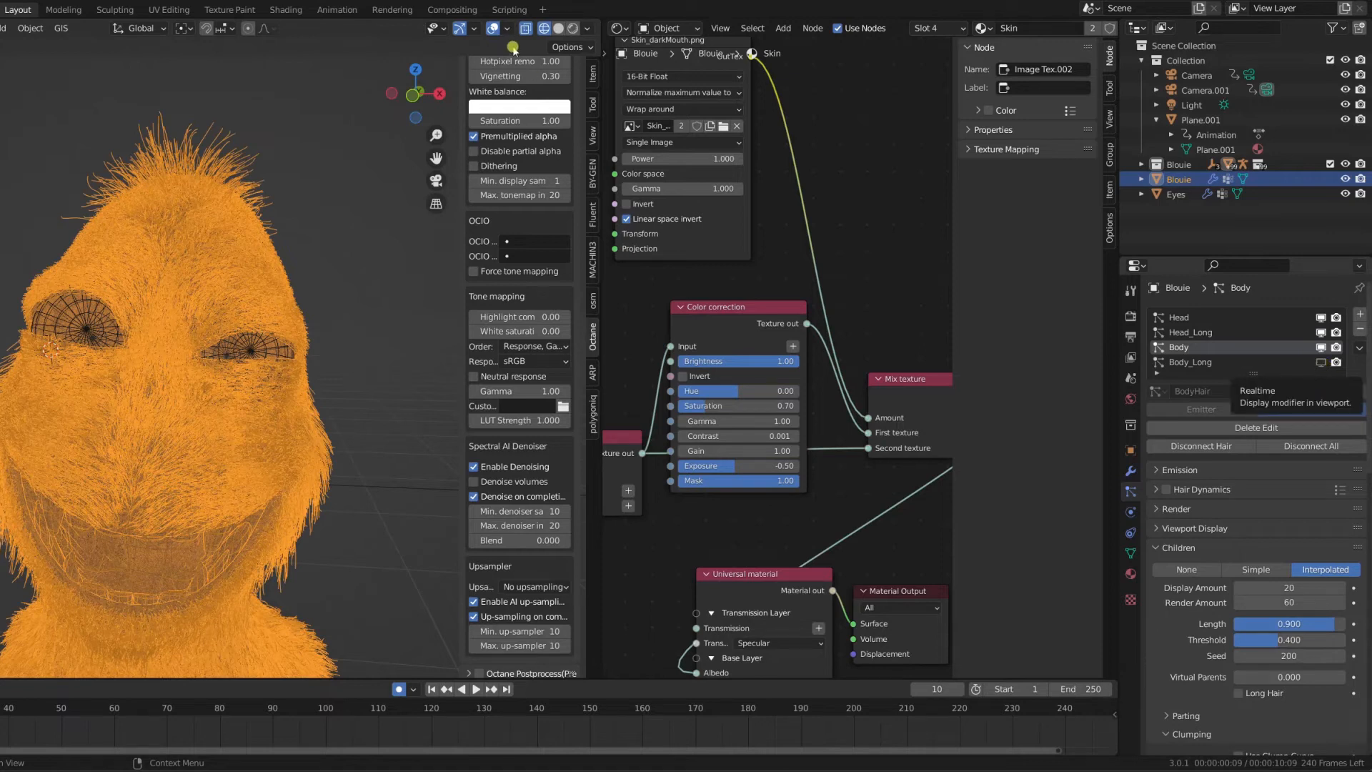
{"action": "left_click", "coordinate": [669, 28]}
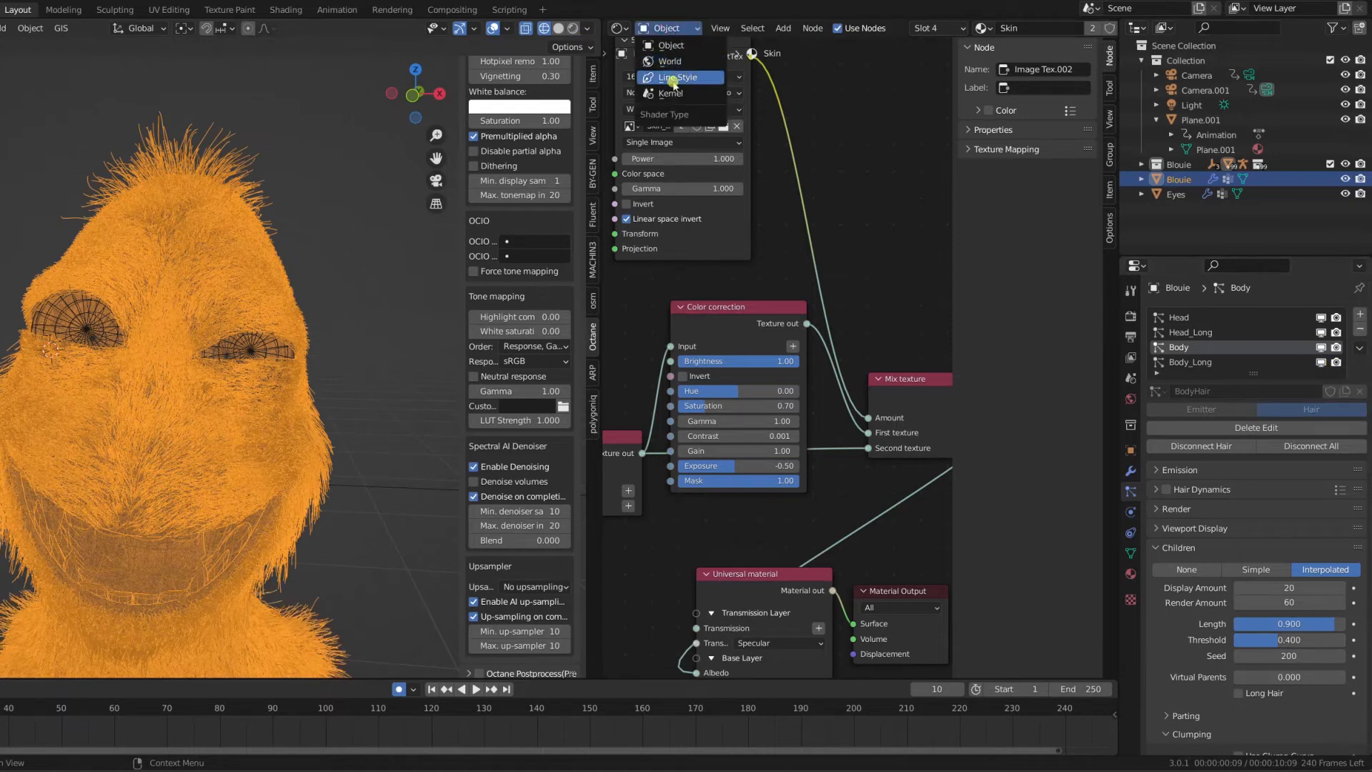
{"action": "left_click", "coordinate": [666, 62]}
{"action": "middle_click_drag", "start_coordinate": [864, 404], "coordinate": [729, 124]}
{"action": "scroll", "coordinate": [792, 359], "scroll_direction": "down", "scroll_amount": 1}
{"action": "middle_click_drag", "start_coordinate": [744, 324], "coordinate": [775, 330]}
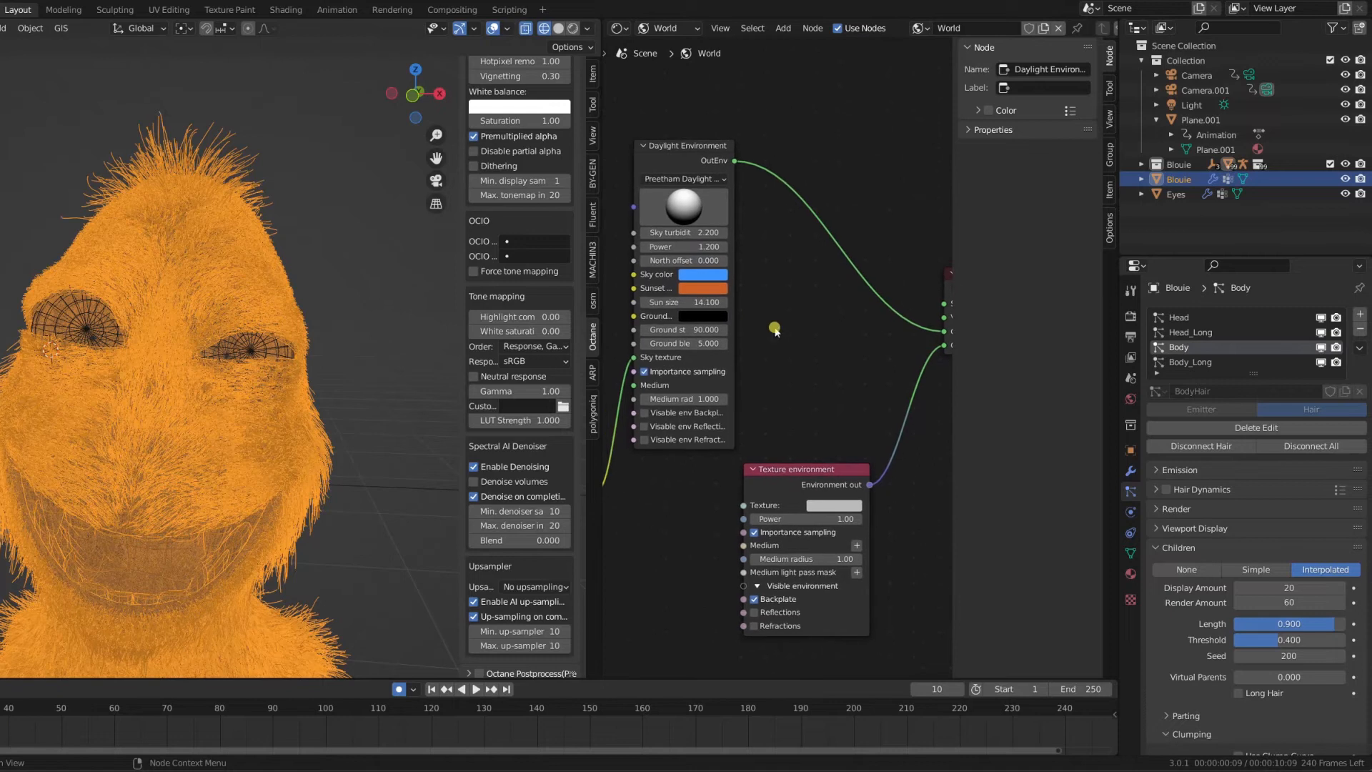
{"action": "middle_click_drag", "start_coordinate": [847, 436], "coordinate": [812, 393]}
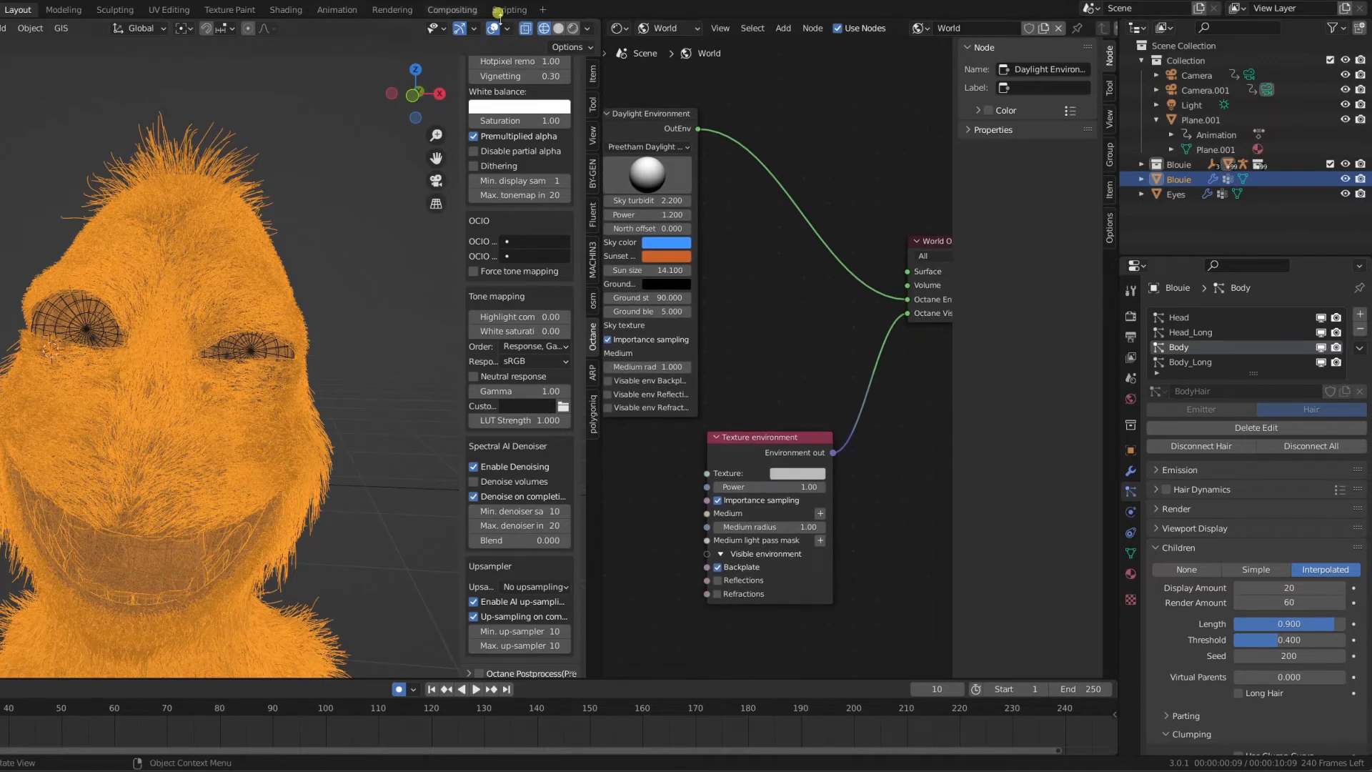
Switch the viewport from wireframe to rendered shading and view the furry character's face
{"action": "left_click", "coordinate": [567, 30]}
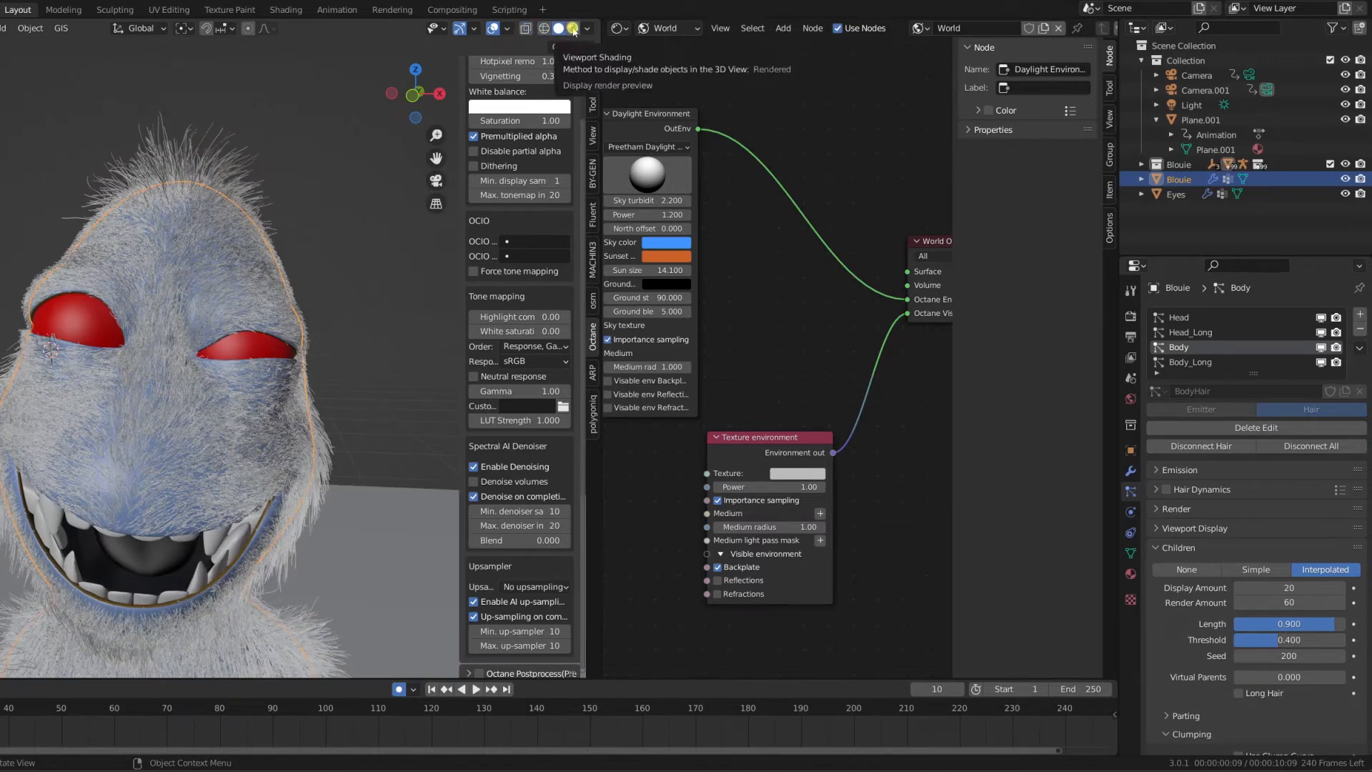
{"action": "left_click", "coordinate": [573, 30]}
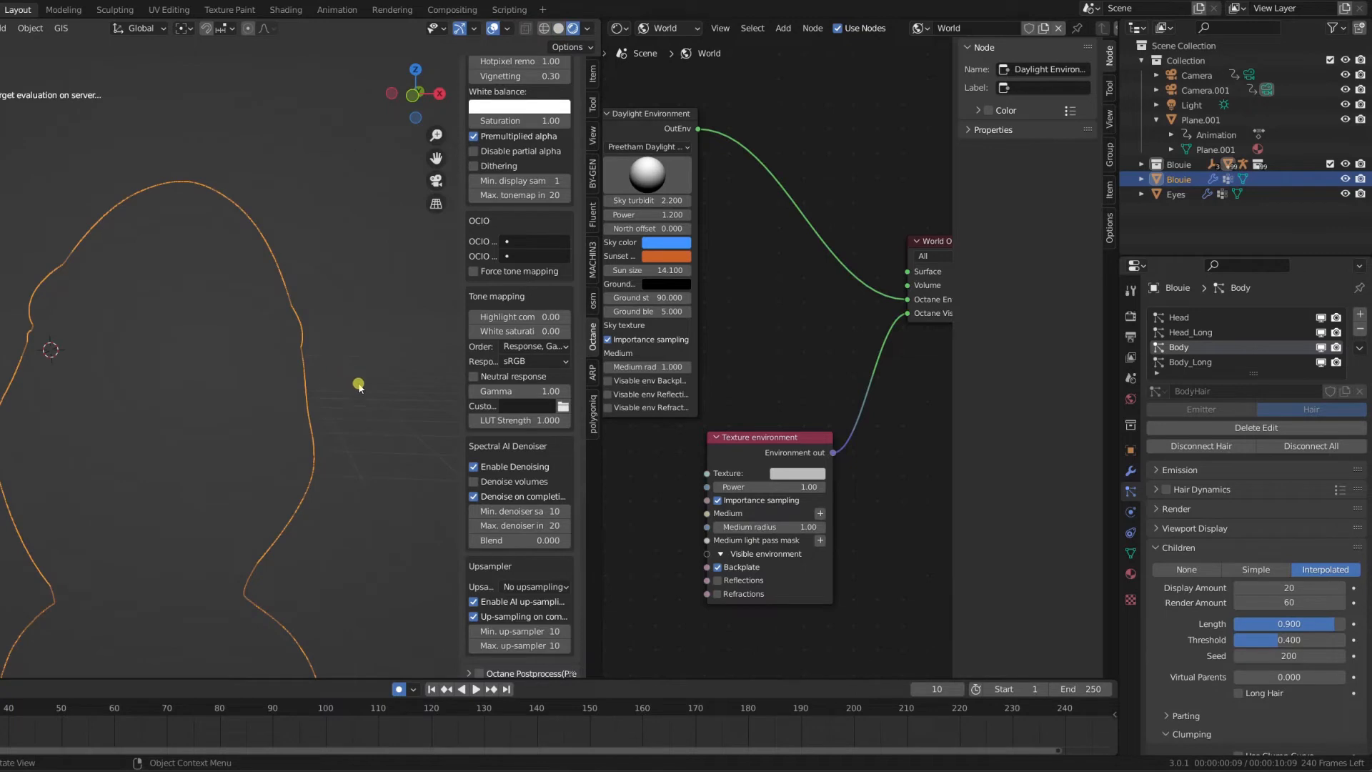
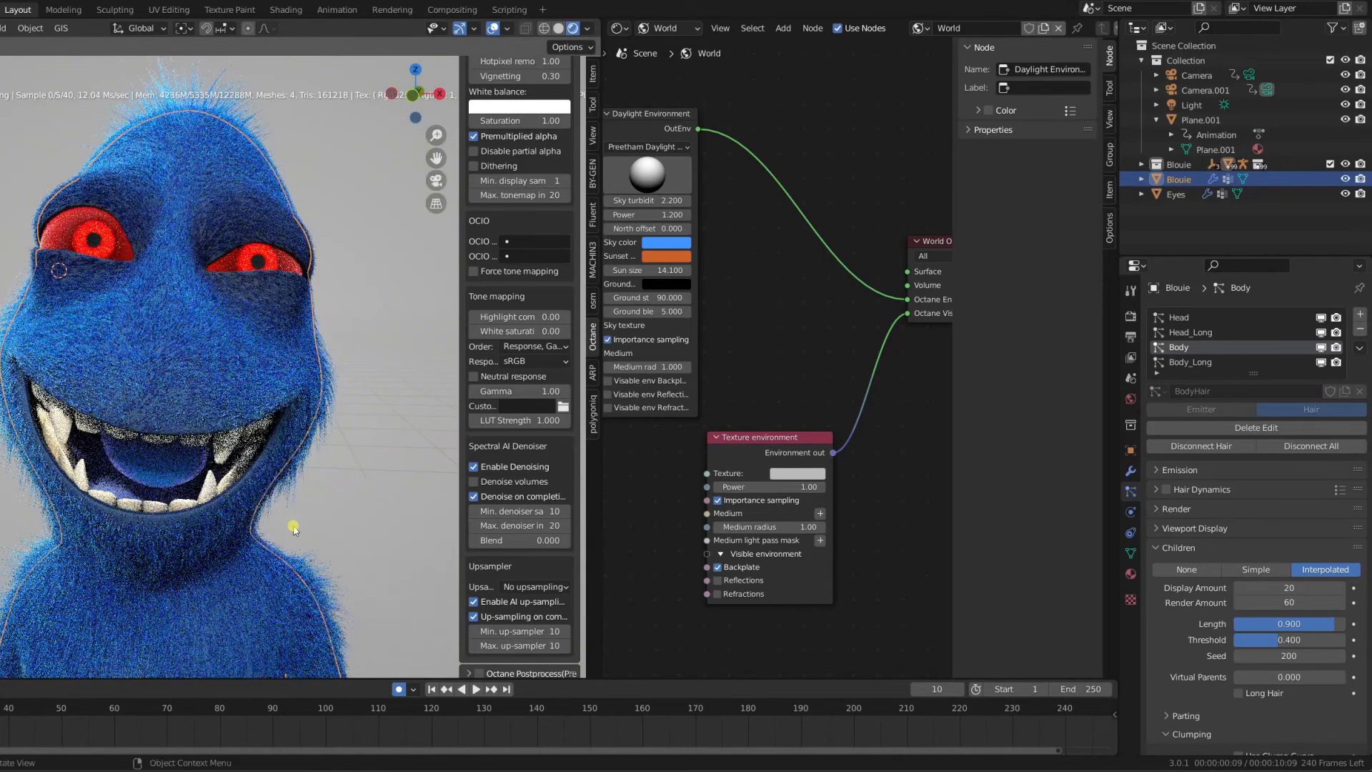
{"action": "middle_click_drag", "start_coordinate": [332, 455], "coordinate": [313, 453]}
Examine the World environment nodes and the scene's Octane kernel render settings alongside the rendered character
{"action": "left_click_drag", "start_coordinate": [951, 502], "coordinate": [1080, 509]}
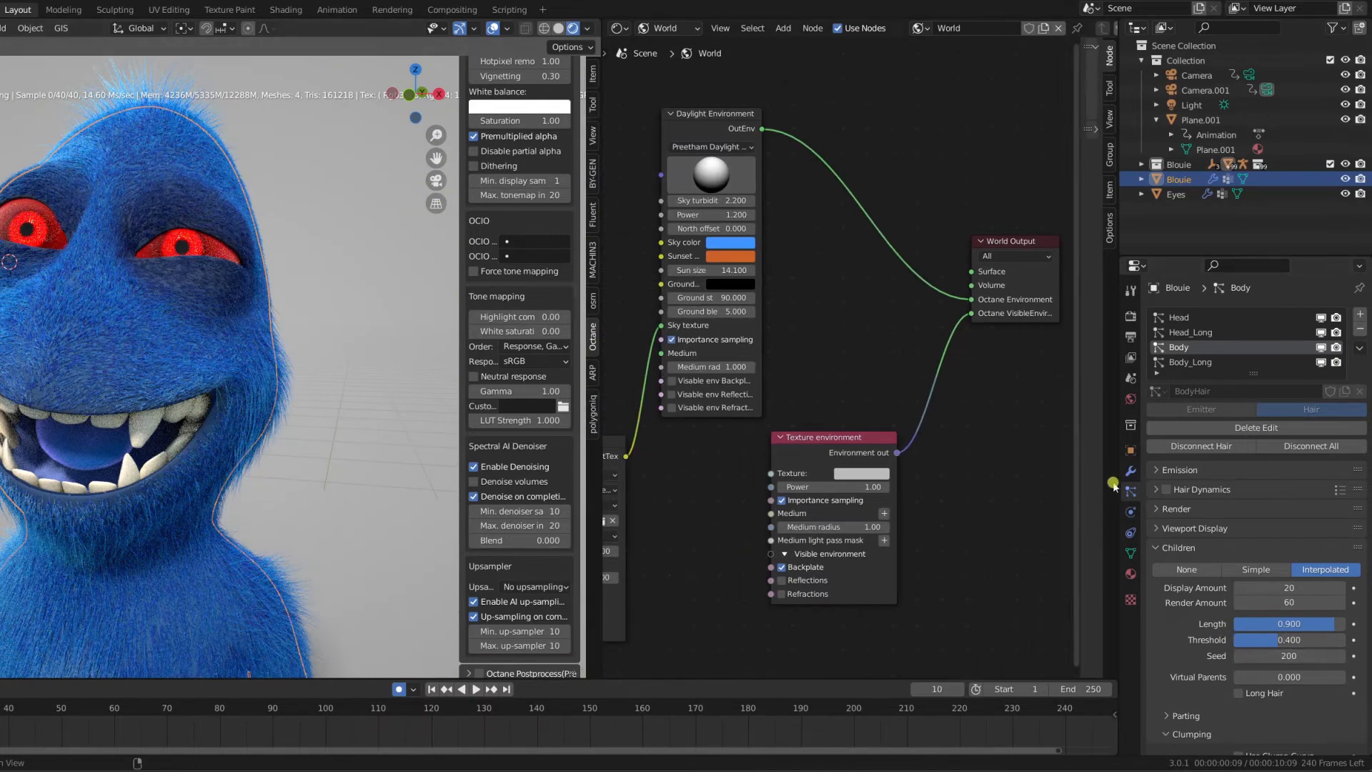
{"action": "left_click", "coordinate": [1131, 317]}
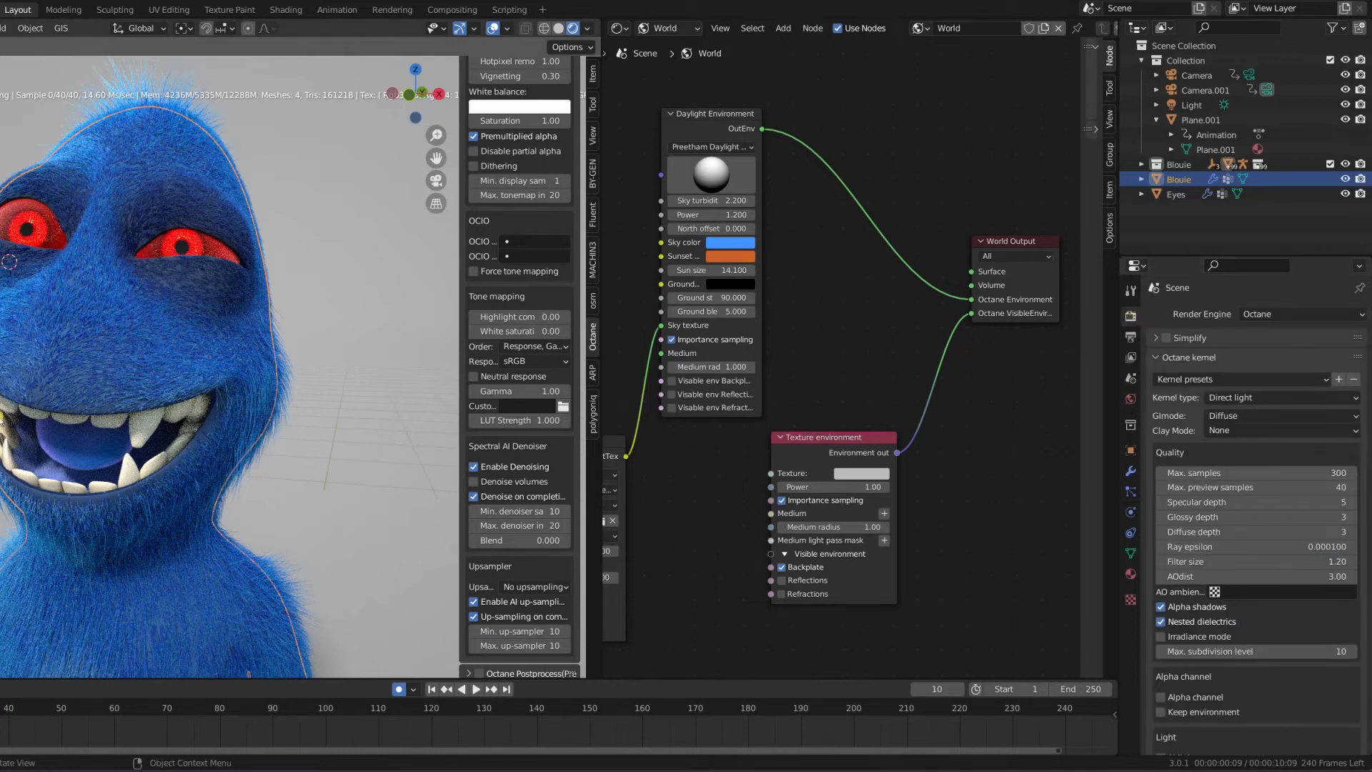
{"action": "middle_click_drag", "start_coordinate": [229, 466], "coordinate": [247, 461]}
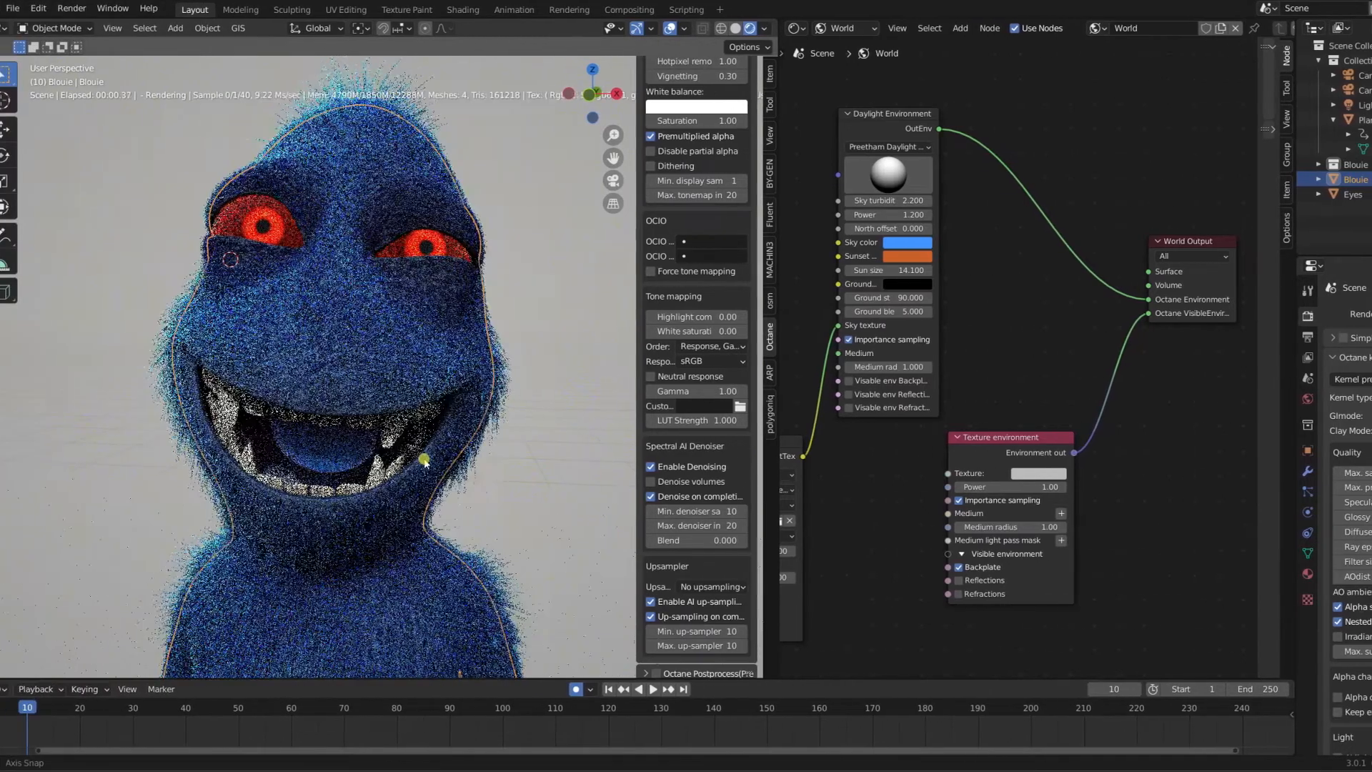
Move the timeline to frame 20 and bring up the Hair material's nodes in the Shader Editor
{"action": "middle_click_drag", "start_coordinate": [424, 460], "coordinate": [417, 459]}
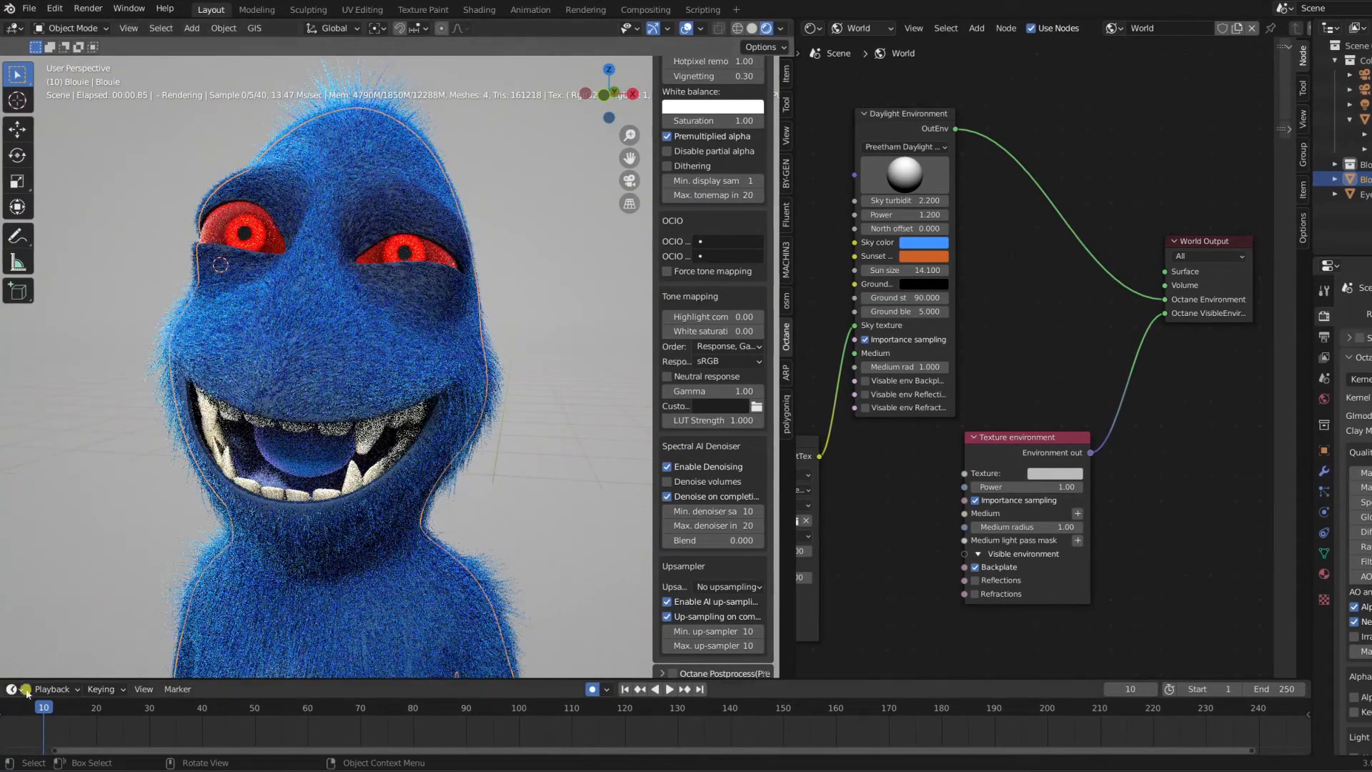
{"action": "left_click", "coordinate": [97, 707]}
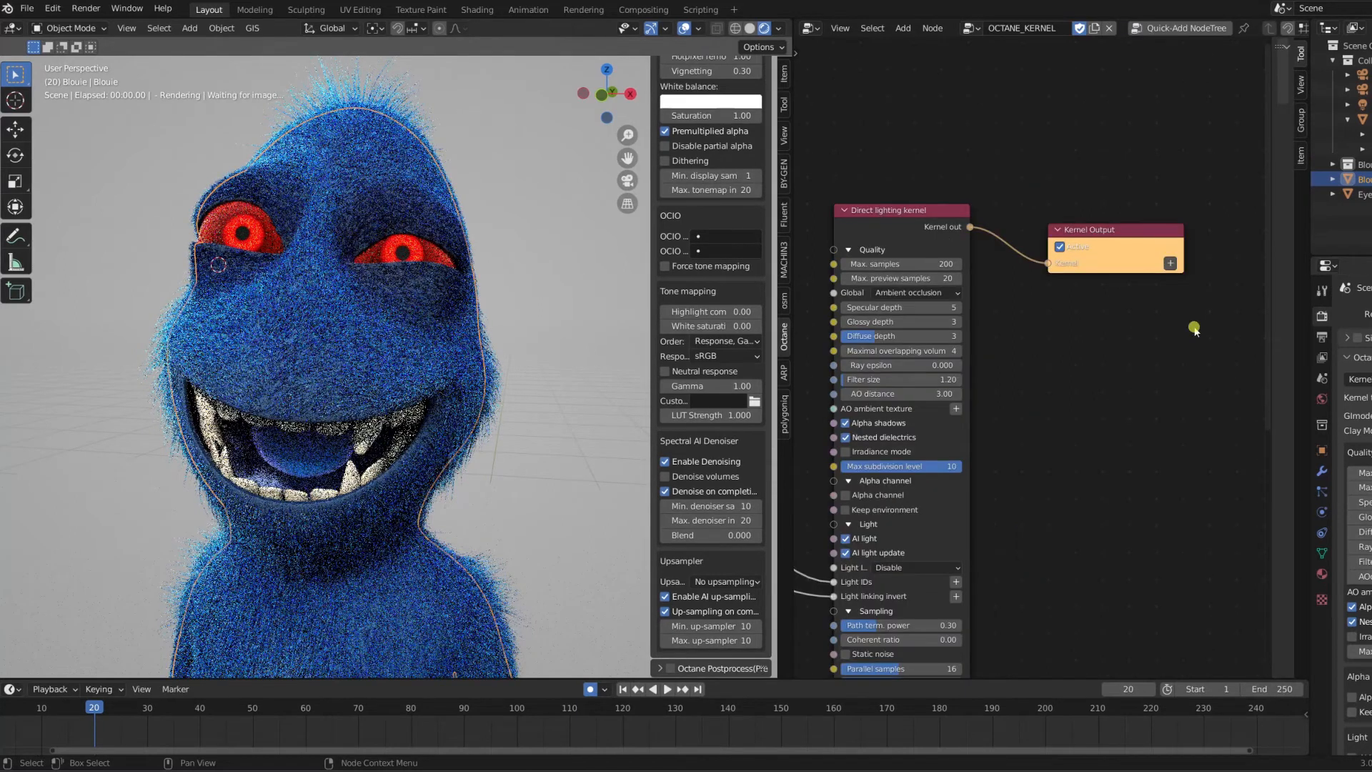
{"action": "left_click", "coordinate": [811, 28]}
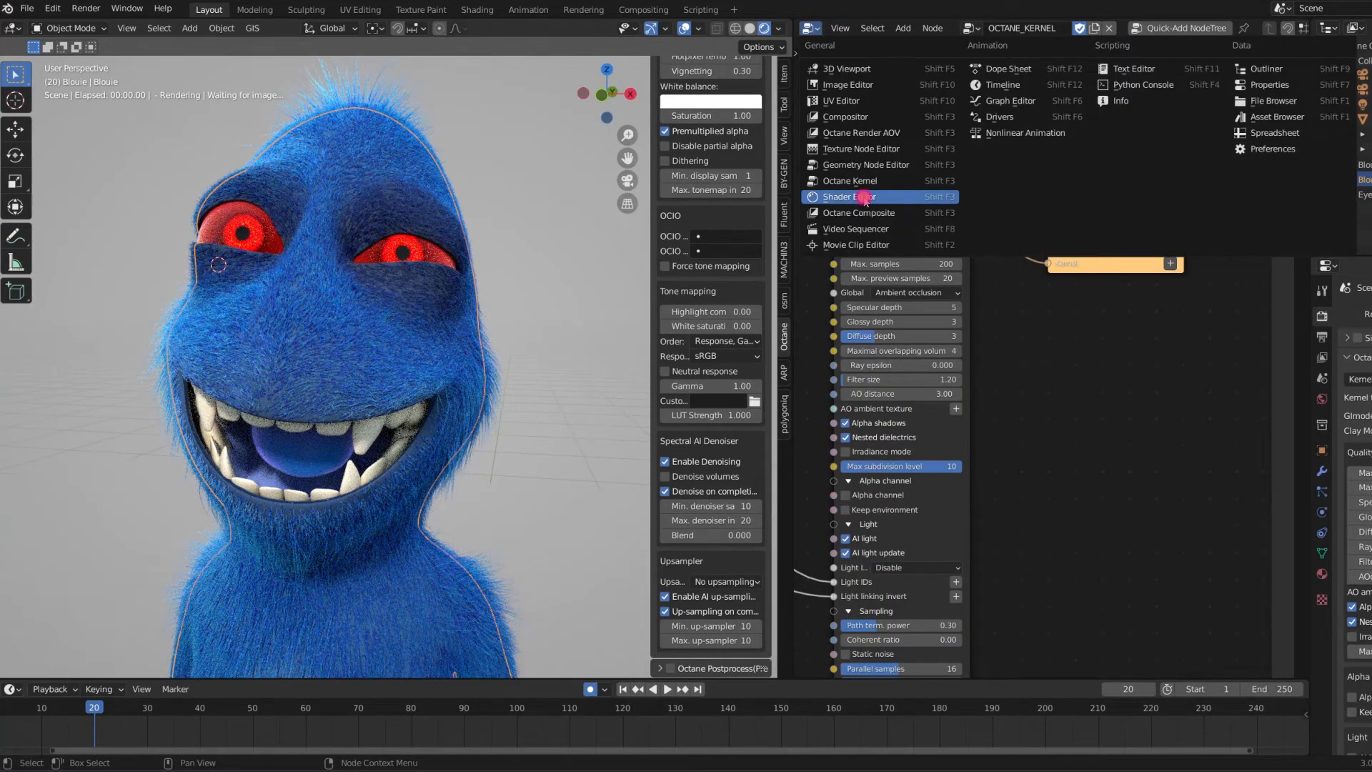
{"action": "left_click", "coordinate": [861, 197]}
{"action": "middle_click_drag", "start_coordinate": [1056, 170], "coordinate": [814, 336]}
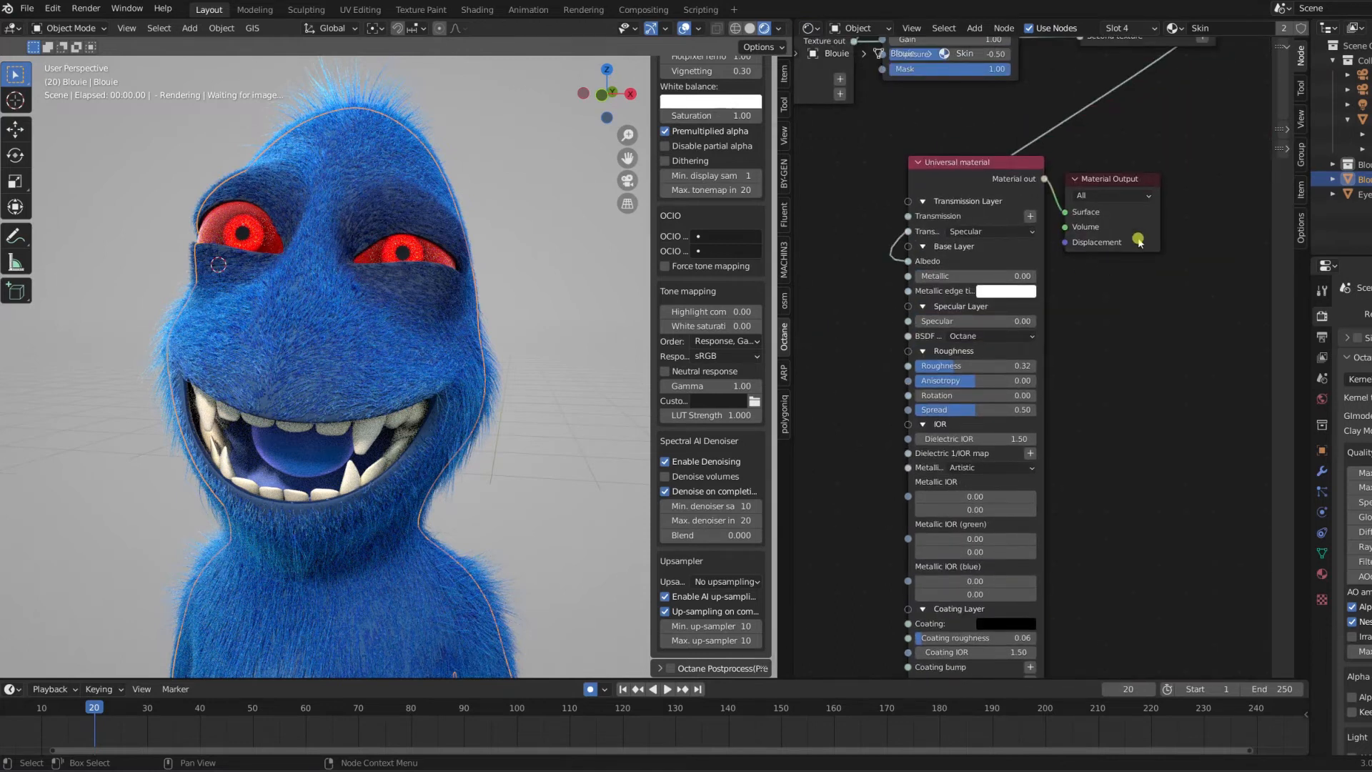
{"action": "left_click", "coordinate": [1121, 28]}
{"action": "scroll", "coordinate": [1083, 107], "scroll_direction": "down", "scroll_amount": 4}
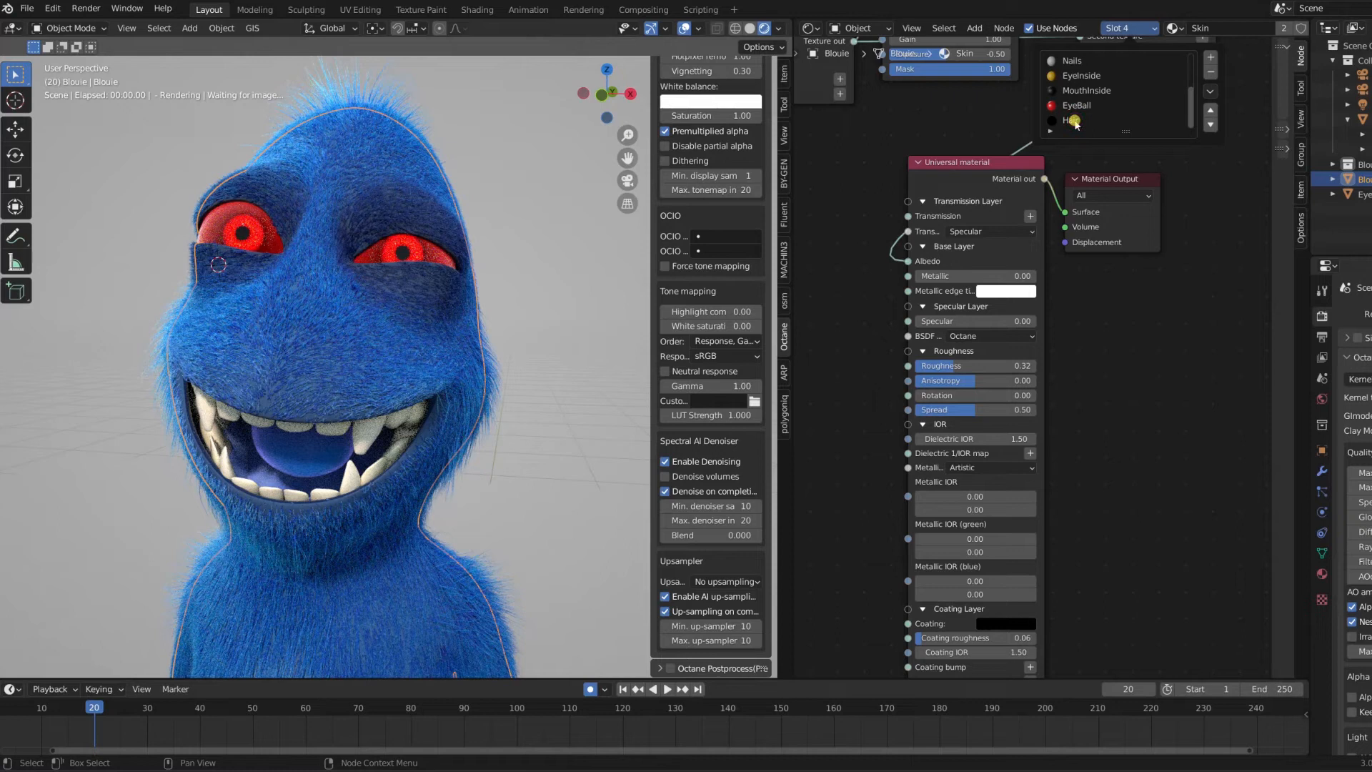
{"action": "left_click", "coordinate": [1070, 121]}
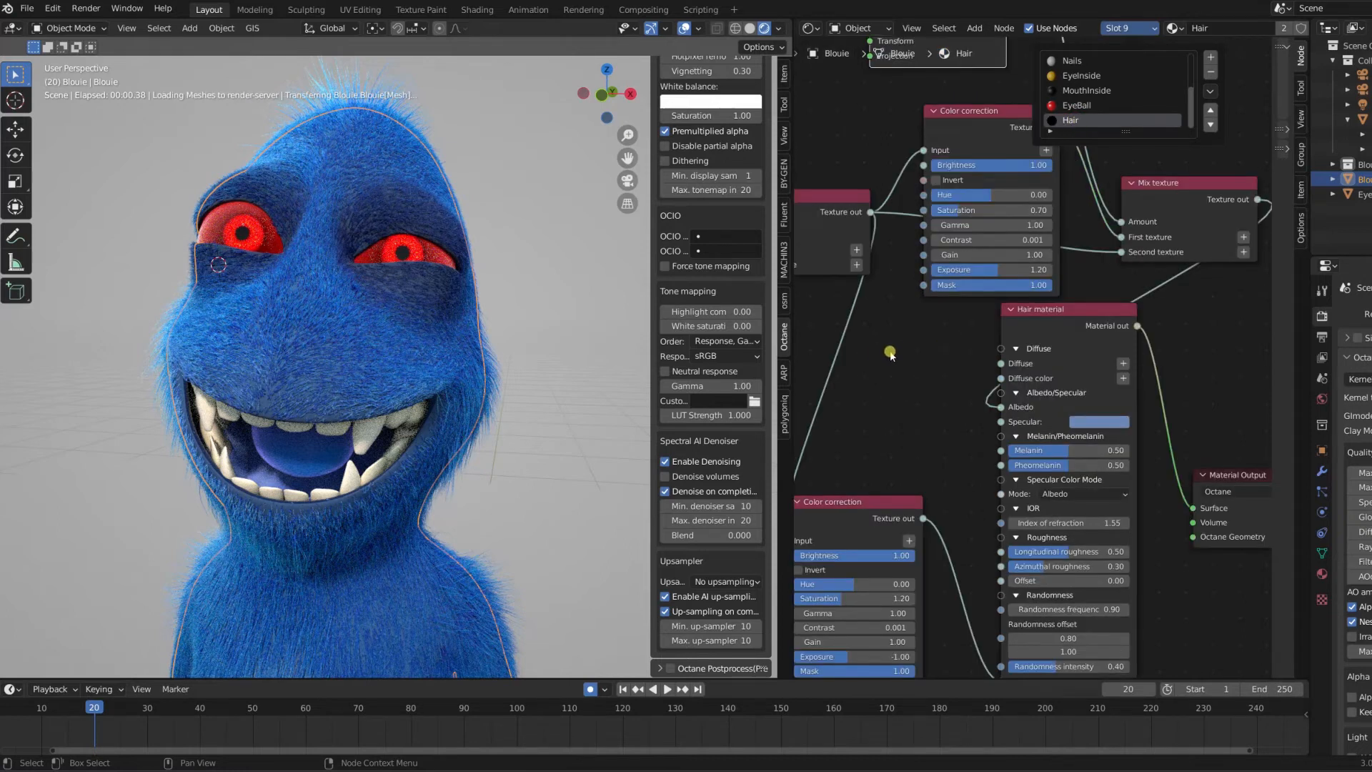
Examine the Hair material's node network, from the noise and gradient textures through color correction to the Hair material node
{"action": "scroll", "coordinate": [933, 393], "scroll_direction": "down", "scroll_amount": 4}
{"action": "middle_click_drag", "start_coordinate": [951, 375], "coordinate": [951, 52]}
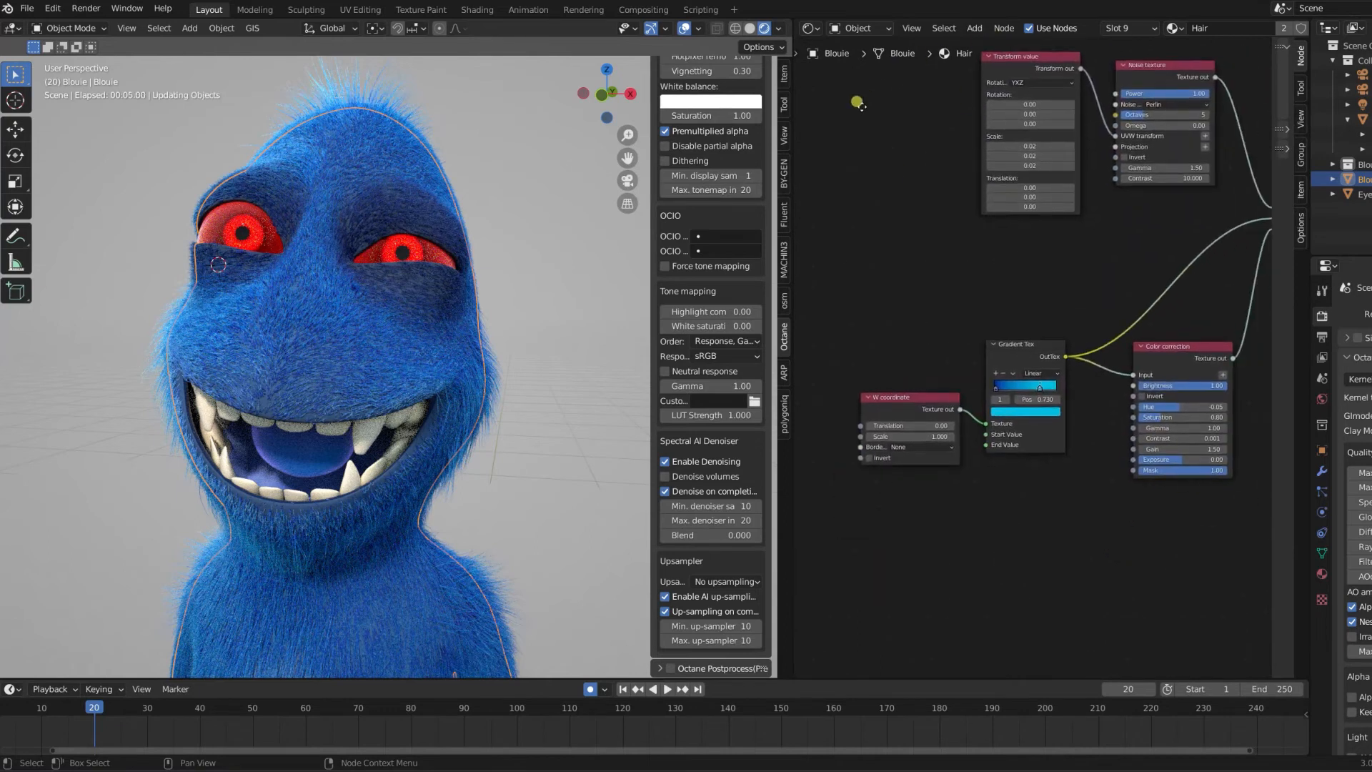
{"action": "middle_click_drag", "start_coordinate": [890, 117], "coordinate": [897, 264]}
{"action": "middle_click_drag", "start_coordinate": [1095, 384], "coordinate": [1040, 403]}
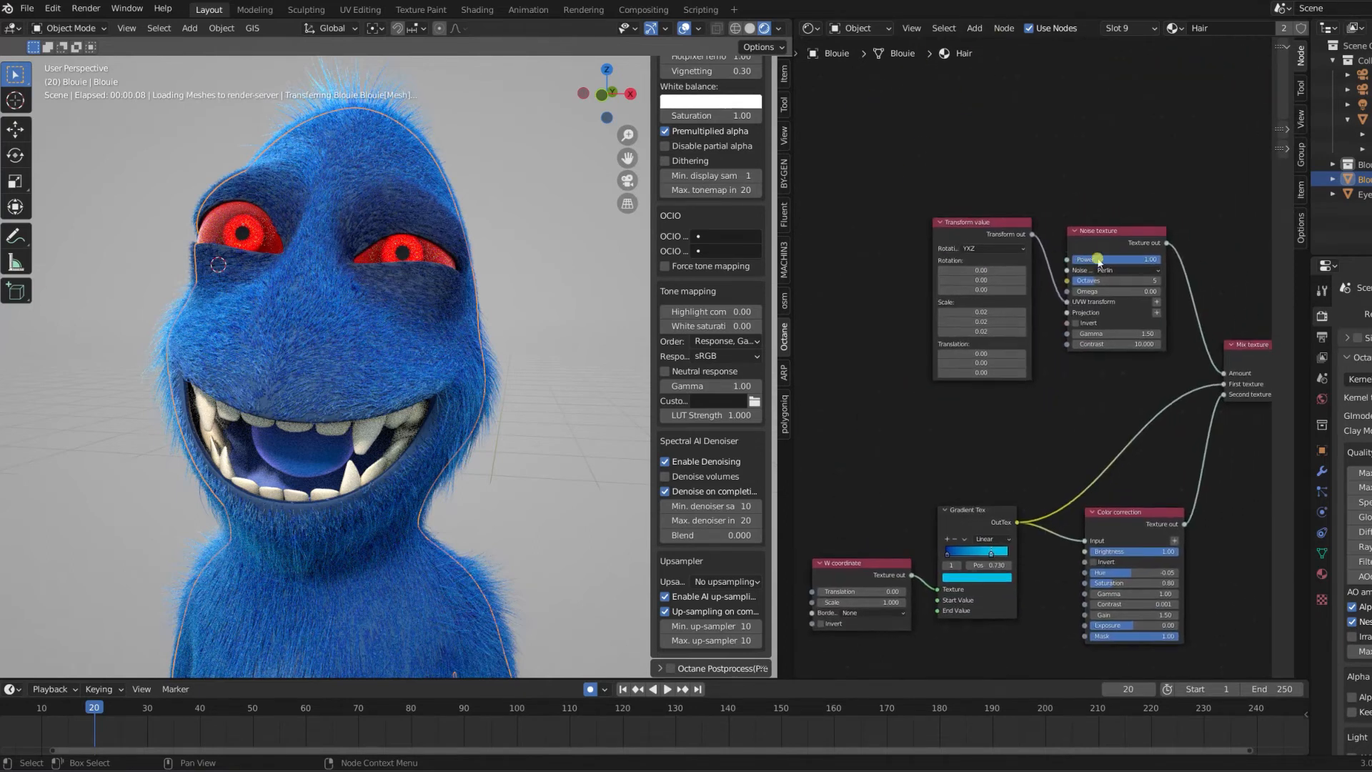
{"action": "middle_click_drag", "start_coordinate": [1169, 435], "coordinate": [1034, 384]}
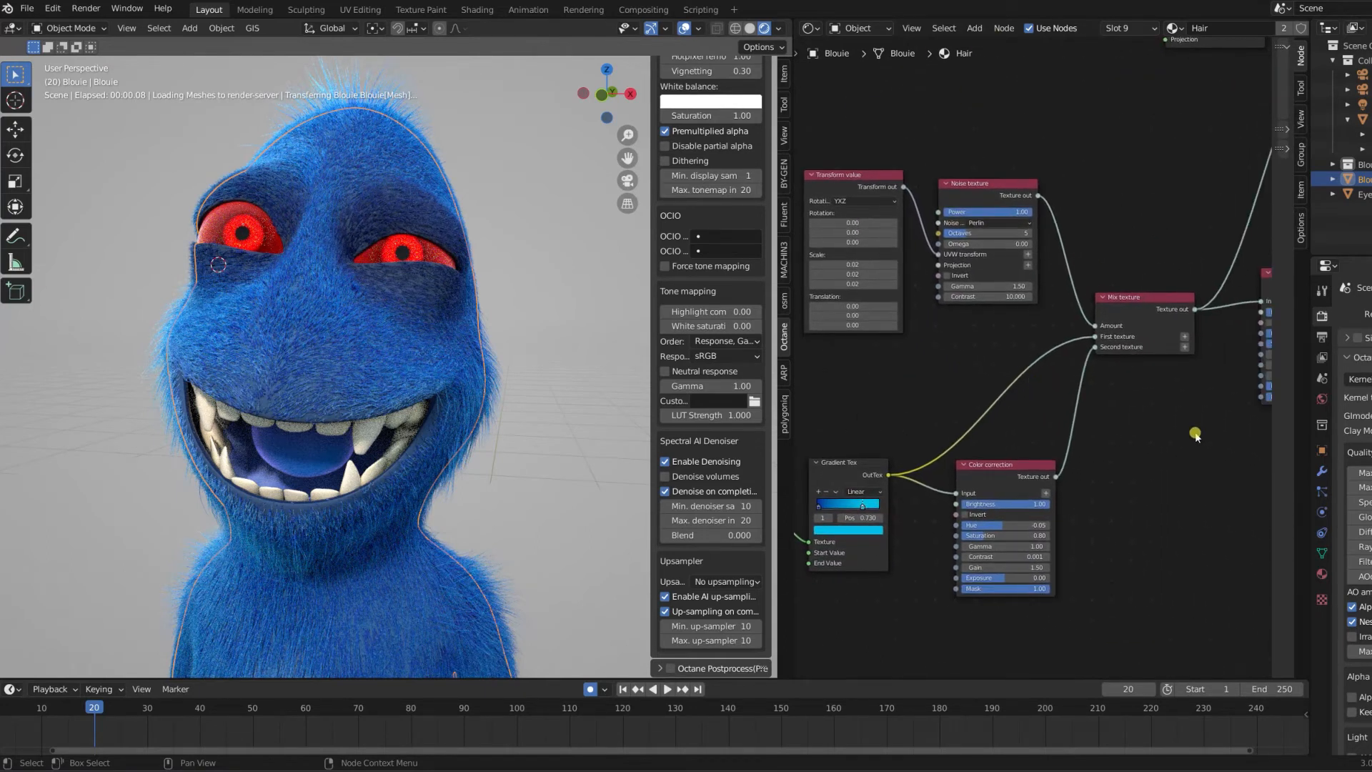
{"action": "middle_click_drag", "start_coordinate": [1195, 435], "coordinate": [879, 52]}
{"action": "middle_click_drag", "start_coordinate": [1207, 478], "coordinate": [1255, 404]}
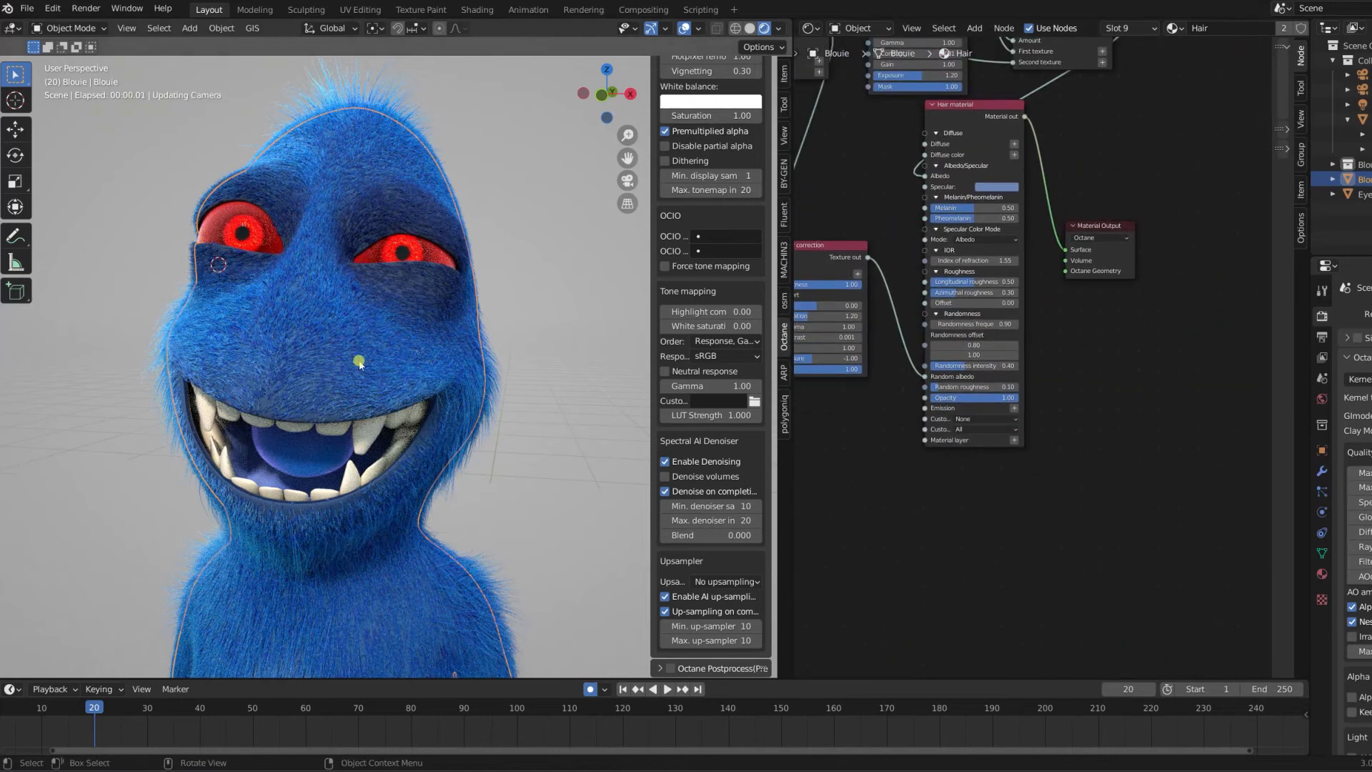
{"action": "scroll", "coordinate": [1040, 334], "scroll_direction": "up", "scroll_amount": 3}
{"action": "middle_click_drag", "start_coordinate": [1089, 347], "coordinate": [1171, 466]}
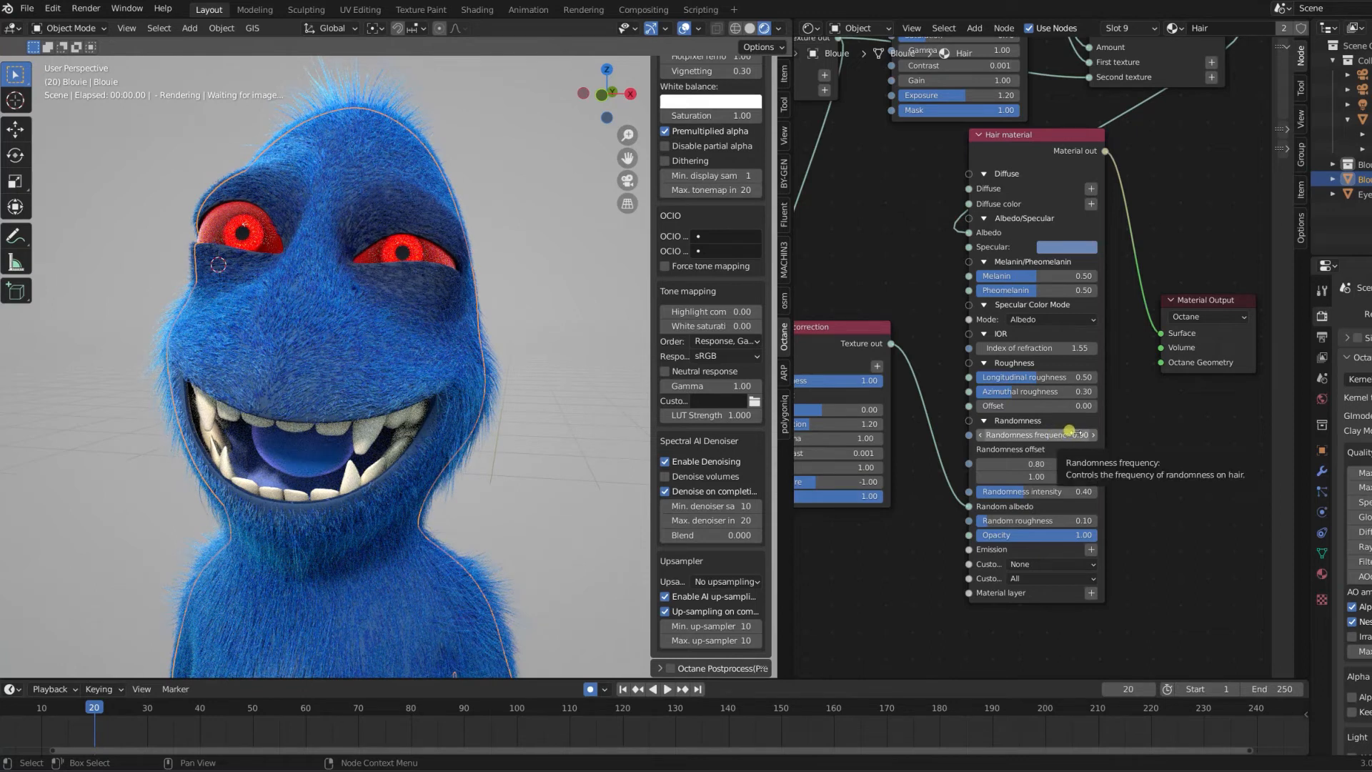
Try Randomness frequency values of 0.5 and 0.2 on the Hair material node
{"action": "left_click", "coordinate": [1069, 431]}
{"action": "type", "text": "0.5"}
{"action": "key", "text": "Return"}
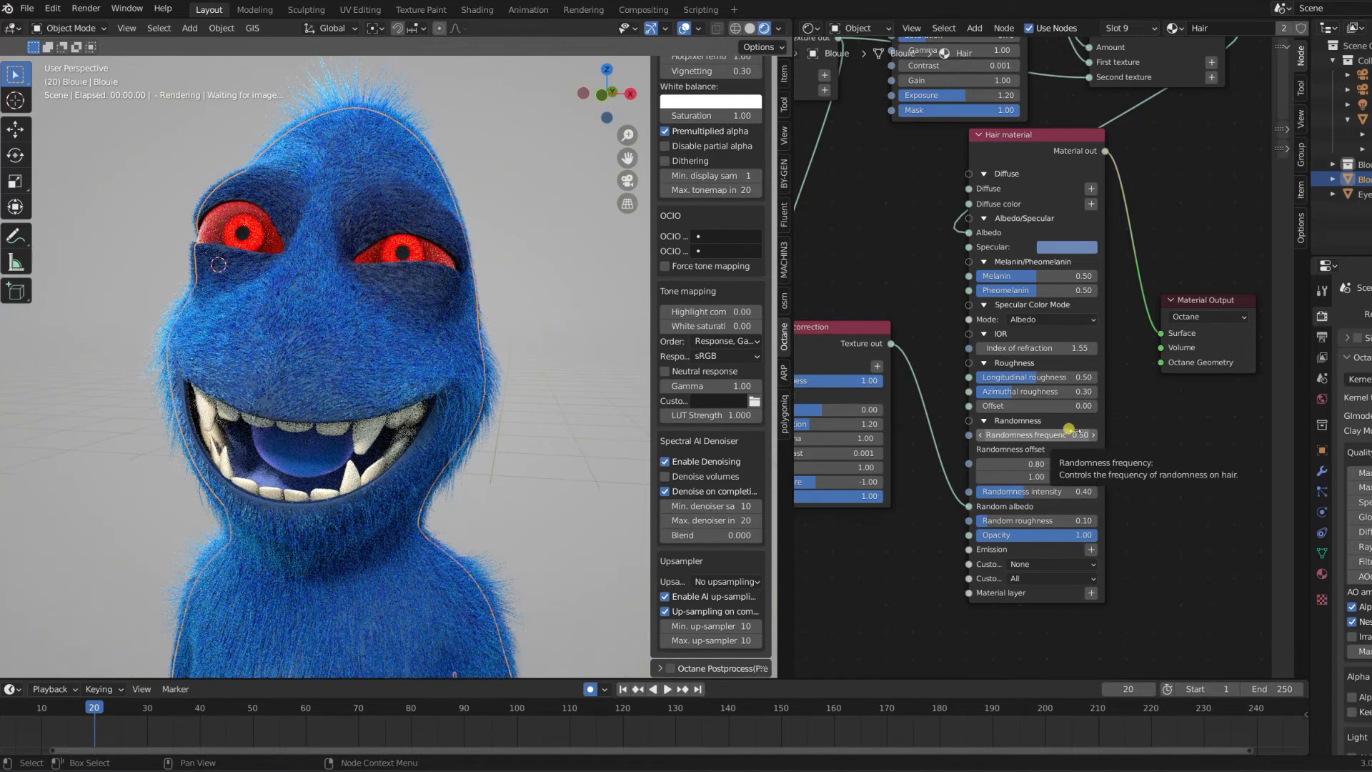
{"action": "left_click", "coordinate": [1065, 430]}
{"action": "type", "text": "0.2"}
{"action": "key", "text": "Return"}
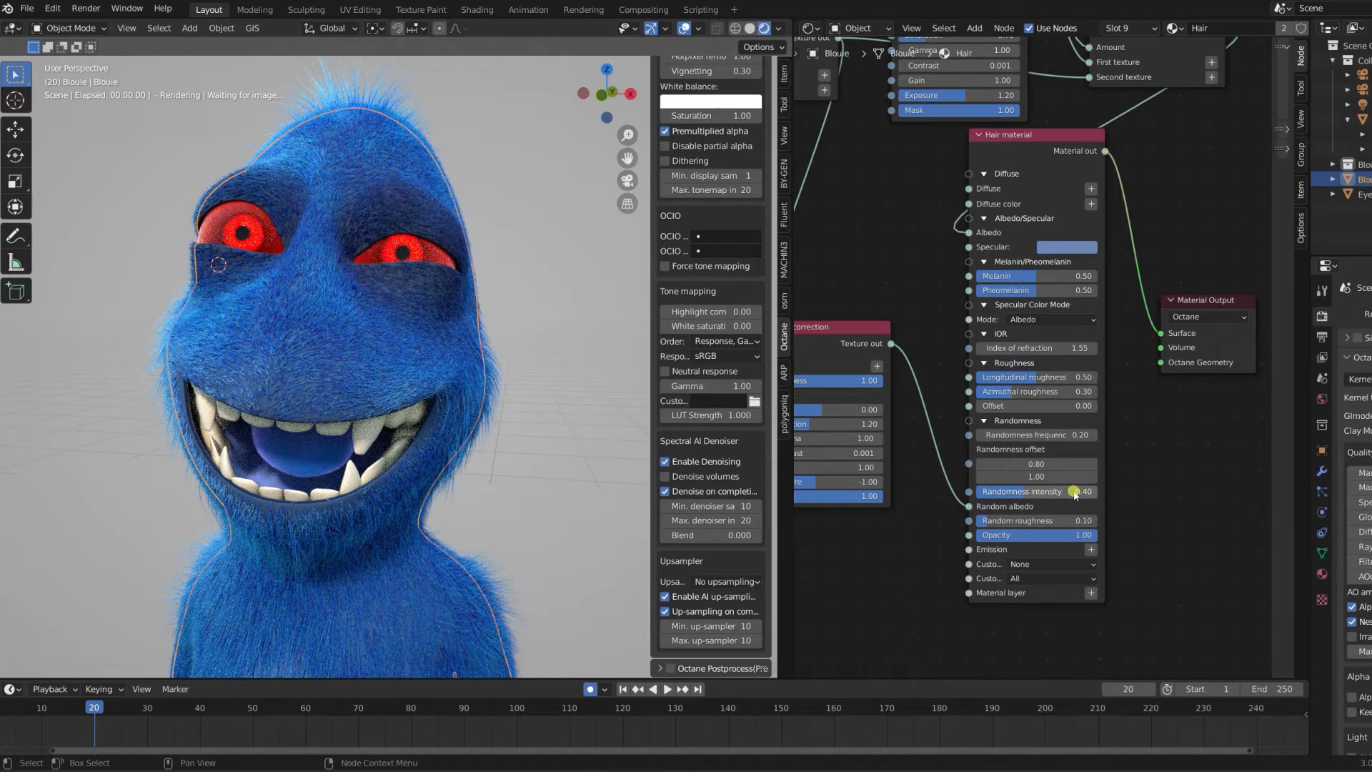
Try a Randomness frequency of 0.5 with a Randomness intensity of 1 on the Hair material node
{"action": "left_click", "coordinate": [1073, 435]}
{"action": "type", "text": ".5"}
{"action": "key", "text": "Return"}
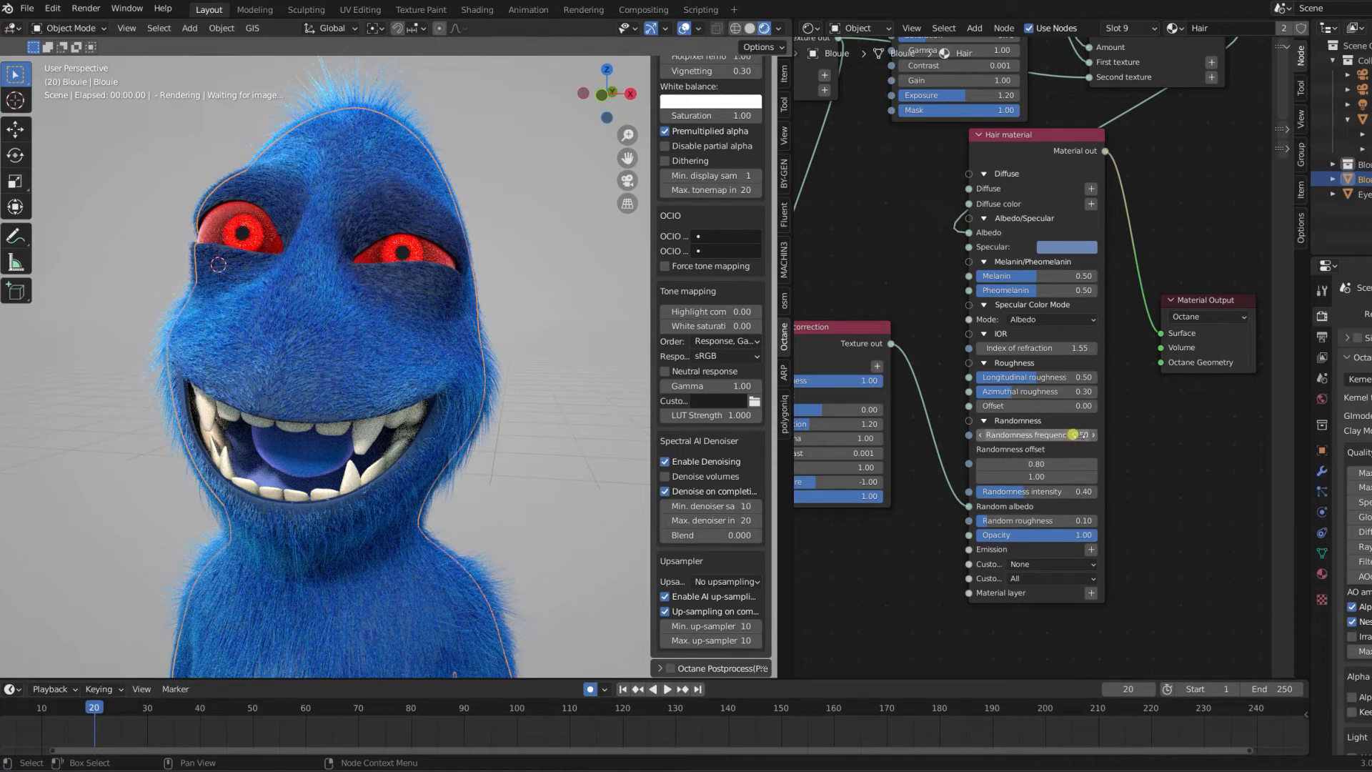
{"action": "left_click", "coordinate": [1073, 492]}
{"action": "type", "text": "1"}
{"action": "key", "text": "Return"}
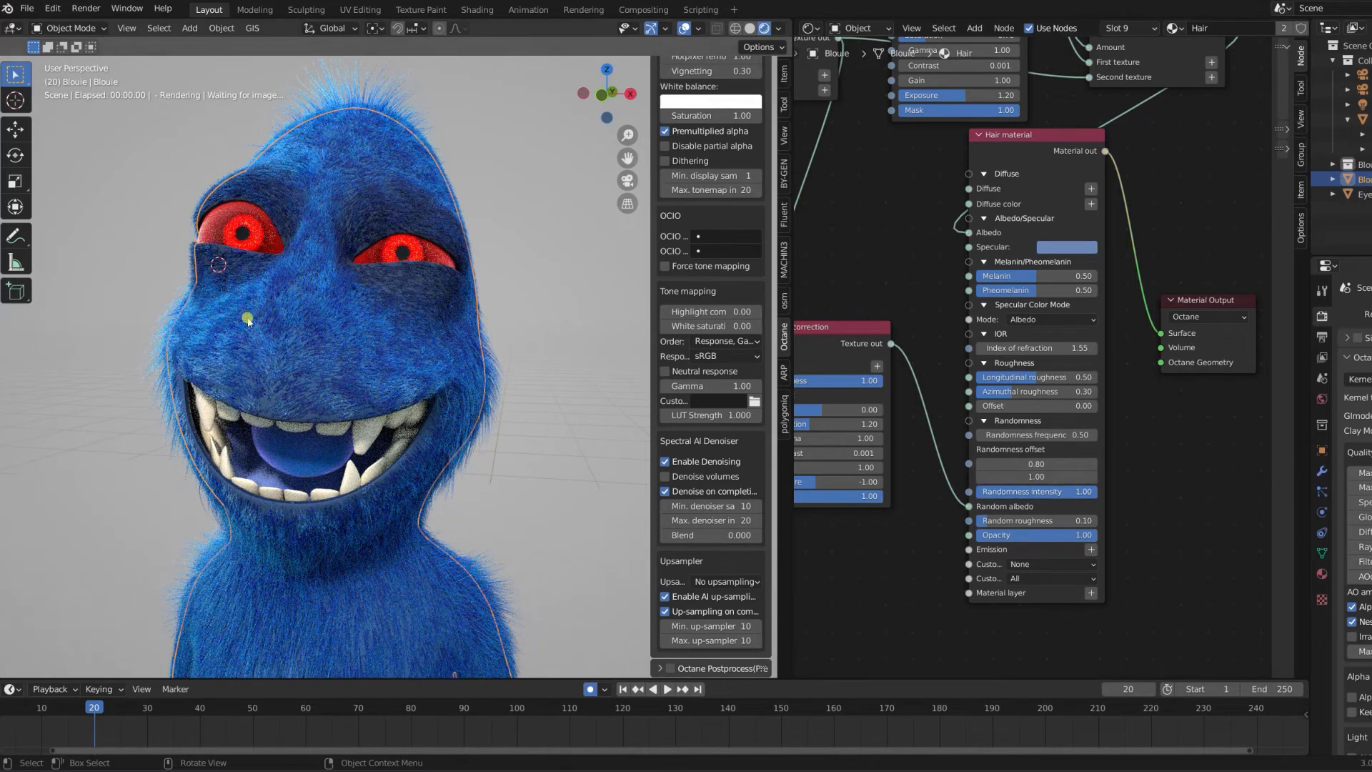
Set the Hair material's Randomness frequency to 0.9 and its Randomness intensity to 0.3
{"action": "left_click", "coordinate": [1070, 434]}
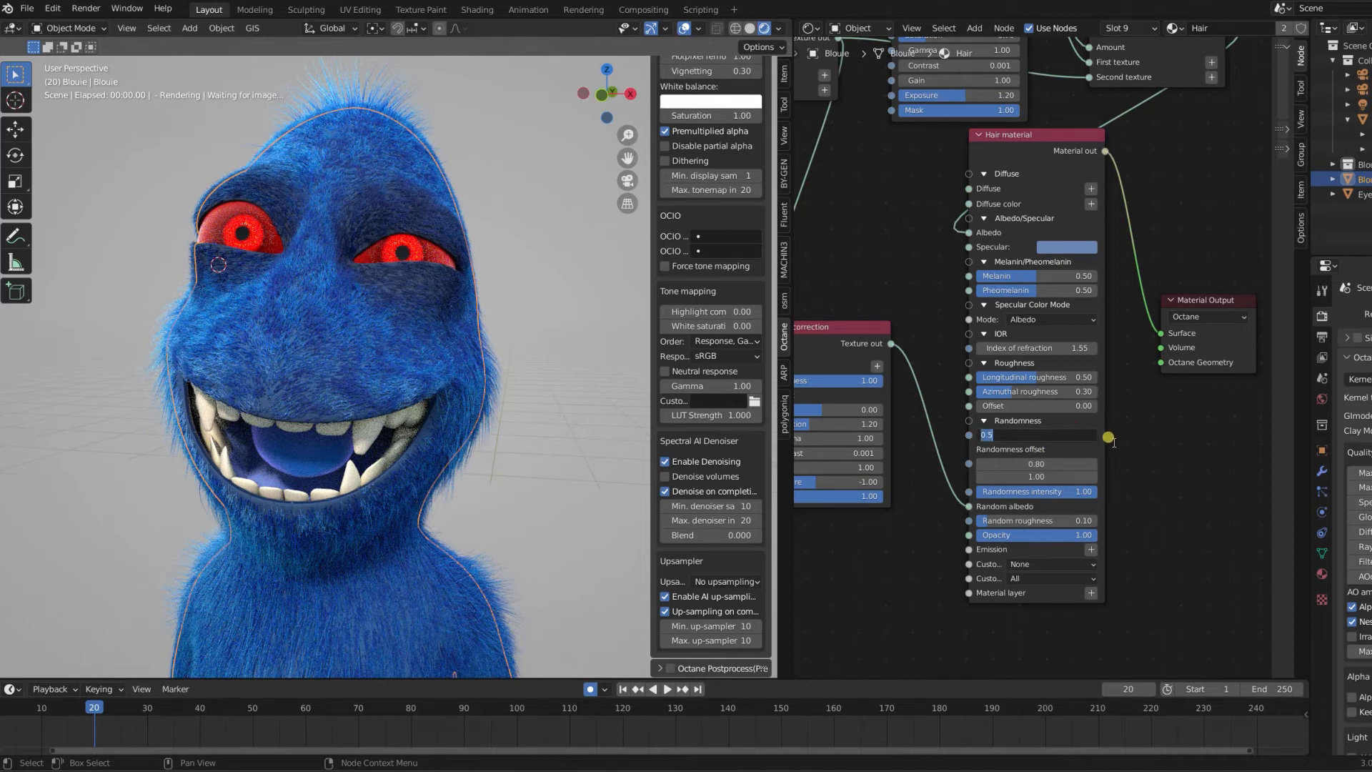
{"action": "key", "text": "Return"}
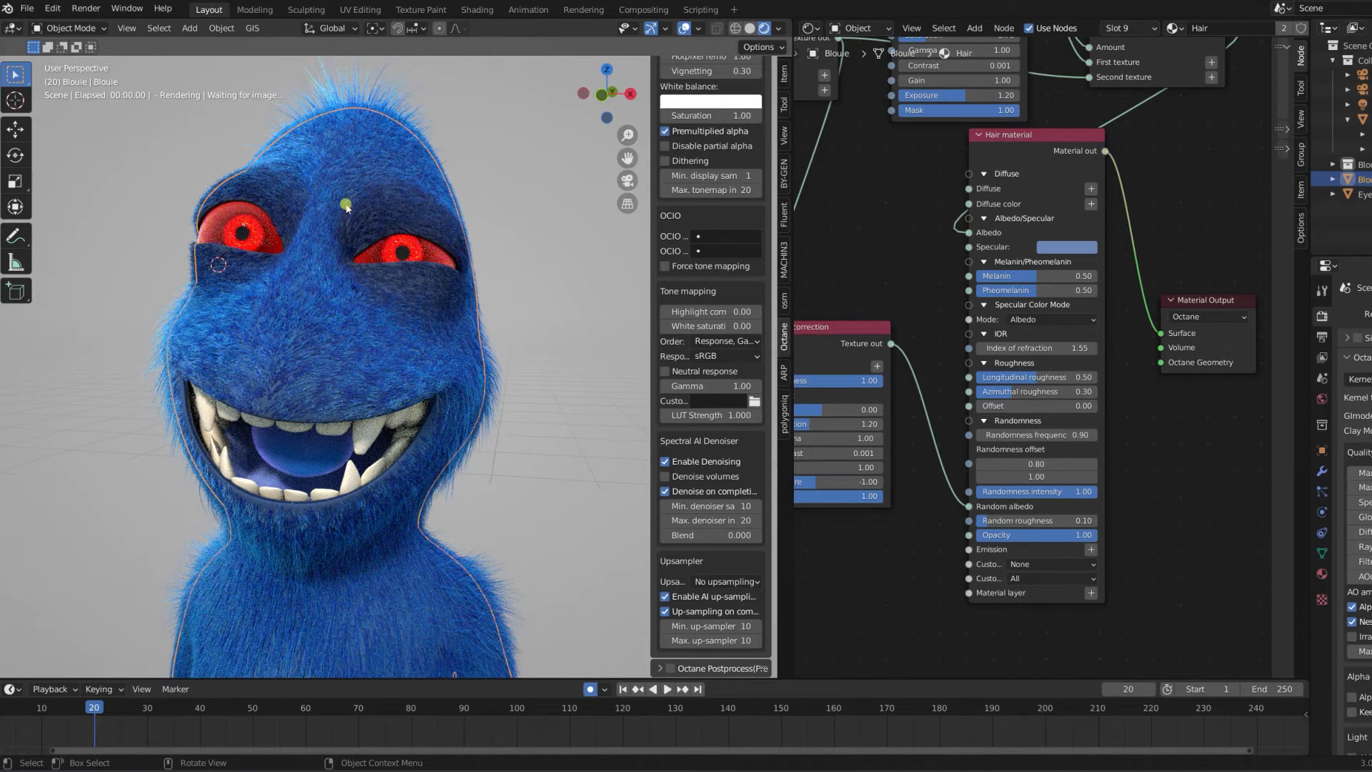
{"action": "left_click", "coordinate": [1081, 491]}
{"action": "type", "text": "0."}
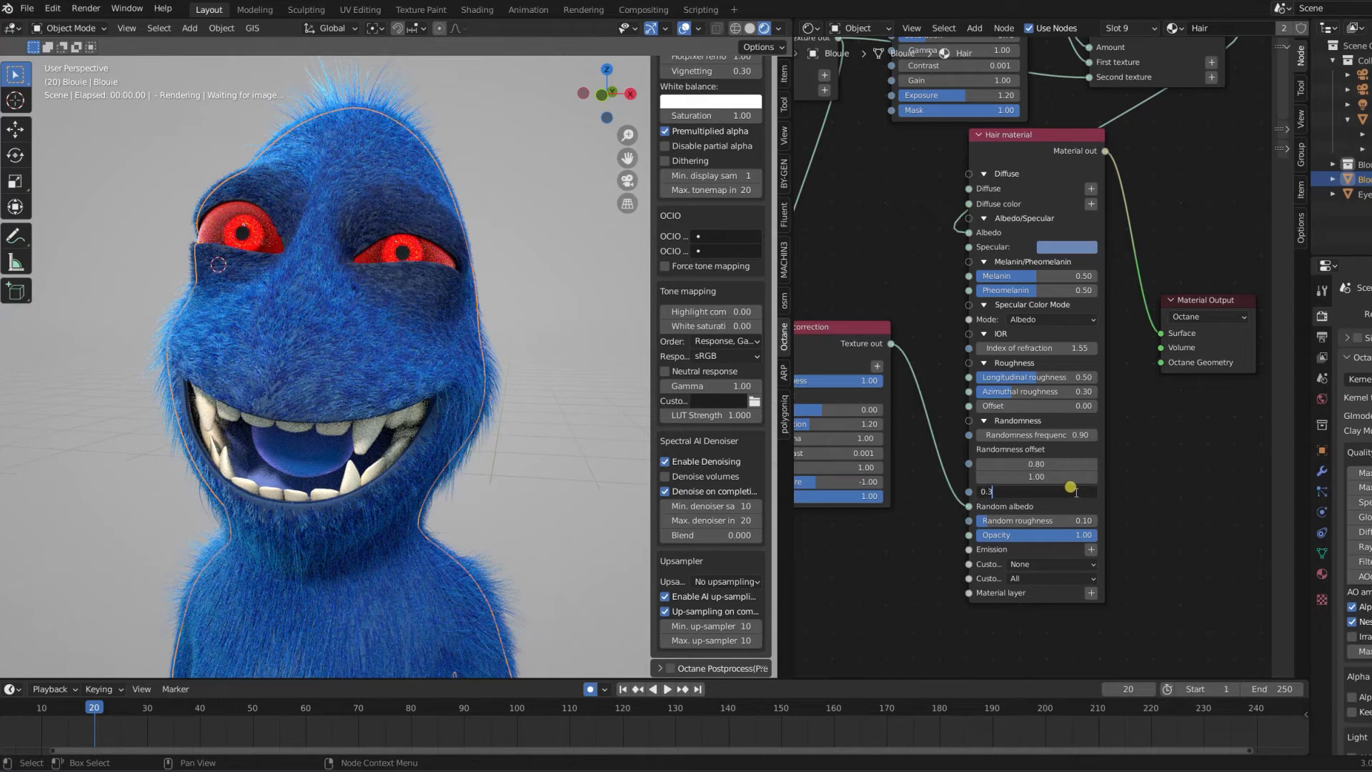
{"action": "type", "text": "3"}
{"action": "key", "text": "Return"}
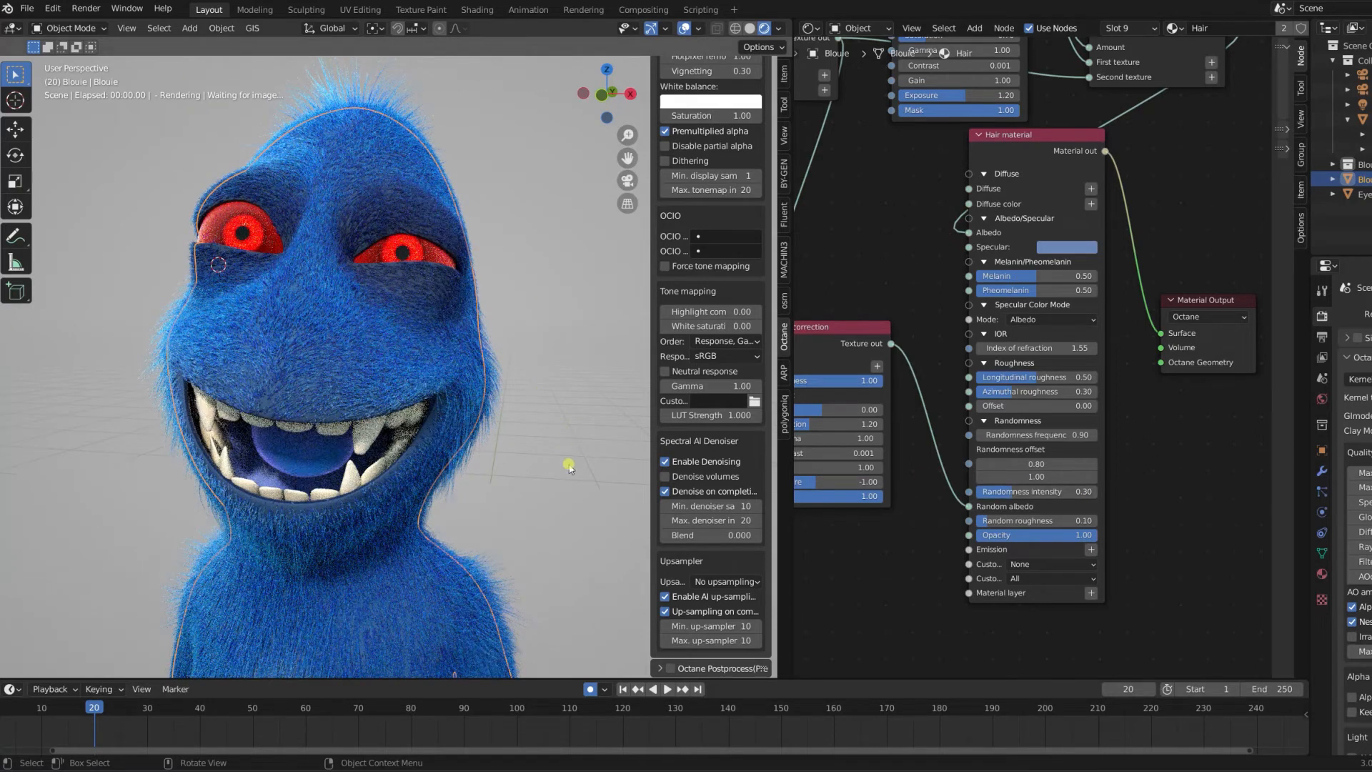
Switch the viewport to wireframe shading and enlarge it over the node editor area to frame the character's upper body
{"action": "mouse_move", "coordinate": [448, 379]}
{"action": "middle_mouse_down"}
{"action": "mouse_move", "coordinate": [330, 386]}
{"action": "mouse_move", "coordinate": [434, 370]}
{"action": "middle_mouse_up"}
{"action": "left_click", "coordinate": [738, 29]}
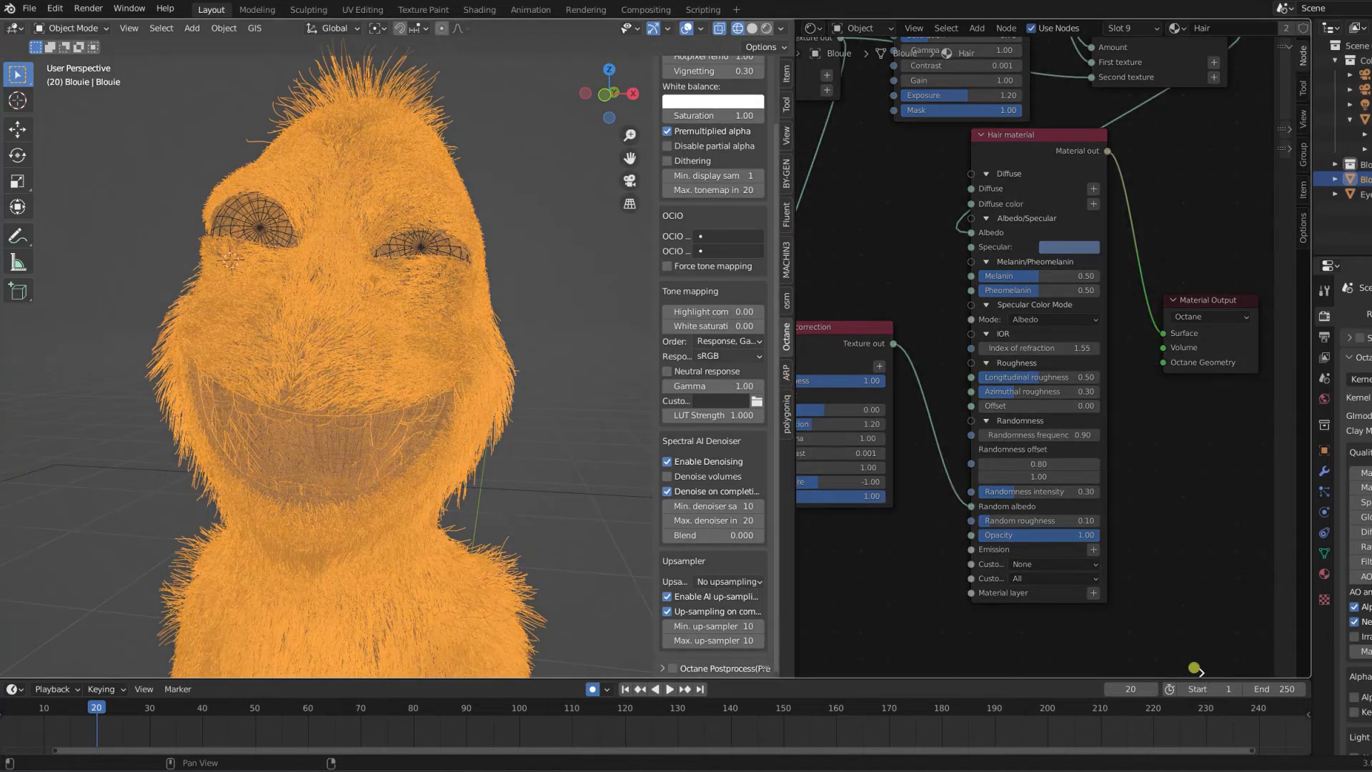
{"action": "left_click_drag", "start_coordinate": [1286, 667], "coordinate": [1303, 668]}
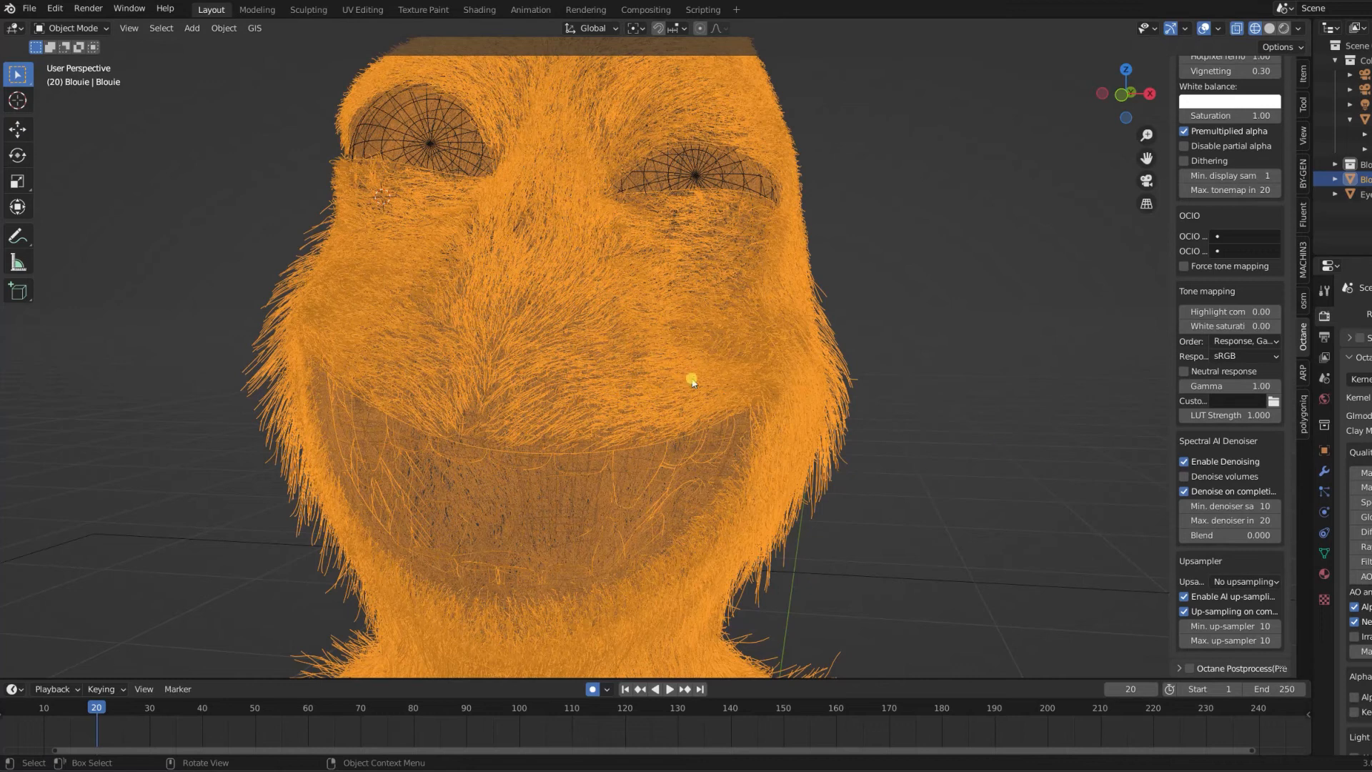
{"action": "scroll", "coordinate": [622, 368], "scroll_direction": "down", "scroll_amount": 7}
{"action": "middle_click_drag", "start_coordinate": [671, 463], "coordinate": [698, 328], "text": "shift"}
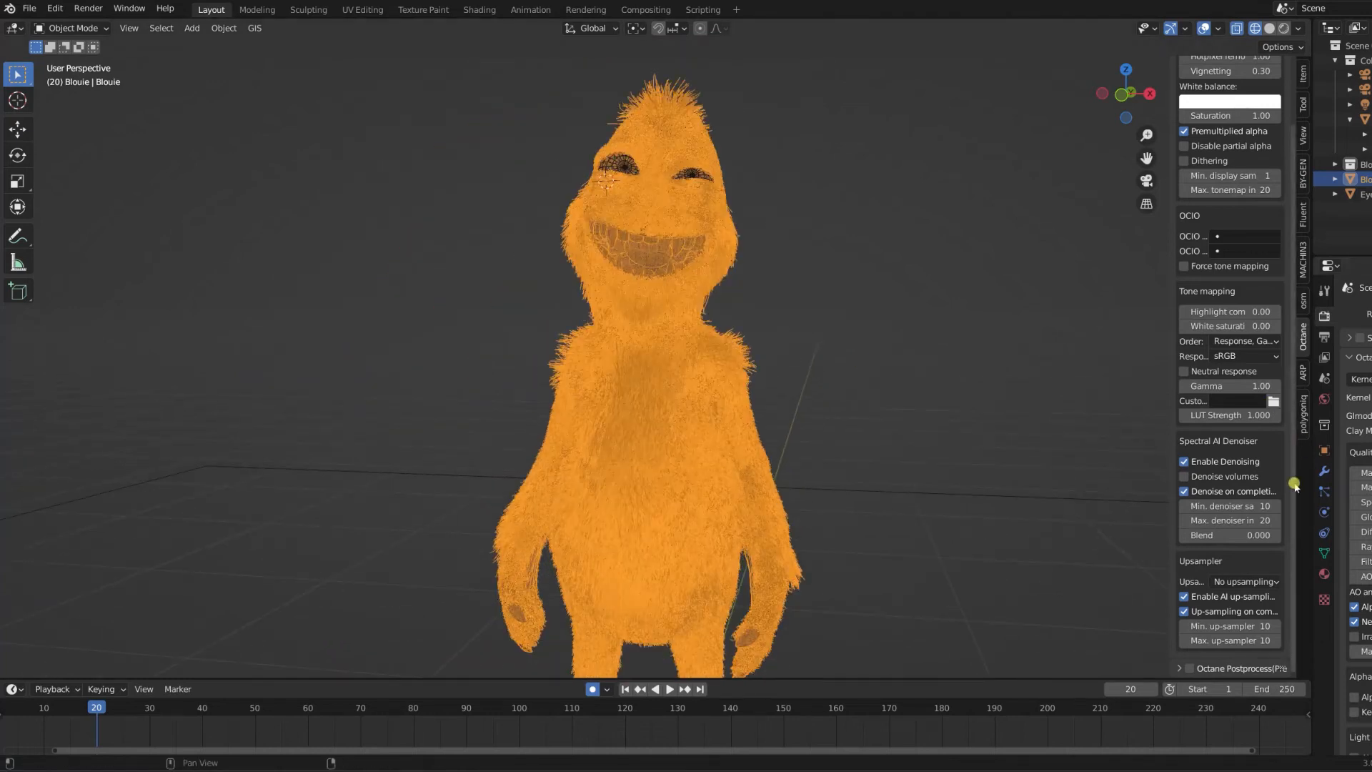
Hide the hair particle systems in the viewport and display the character's bare face in solid shading
{"action": "left_click", "coordinate": [1324, 491]}
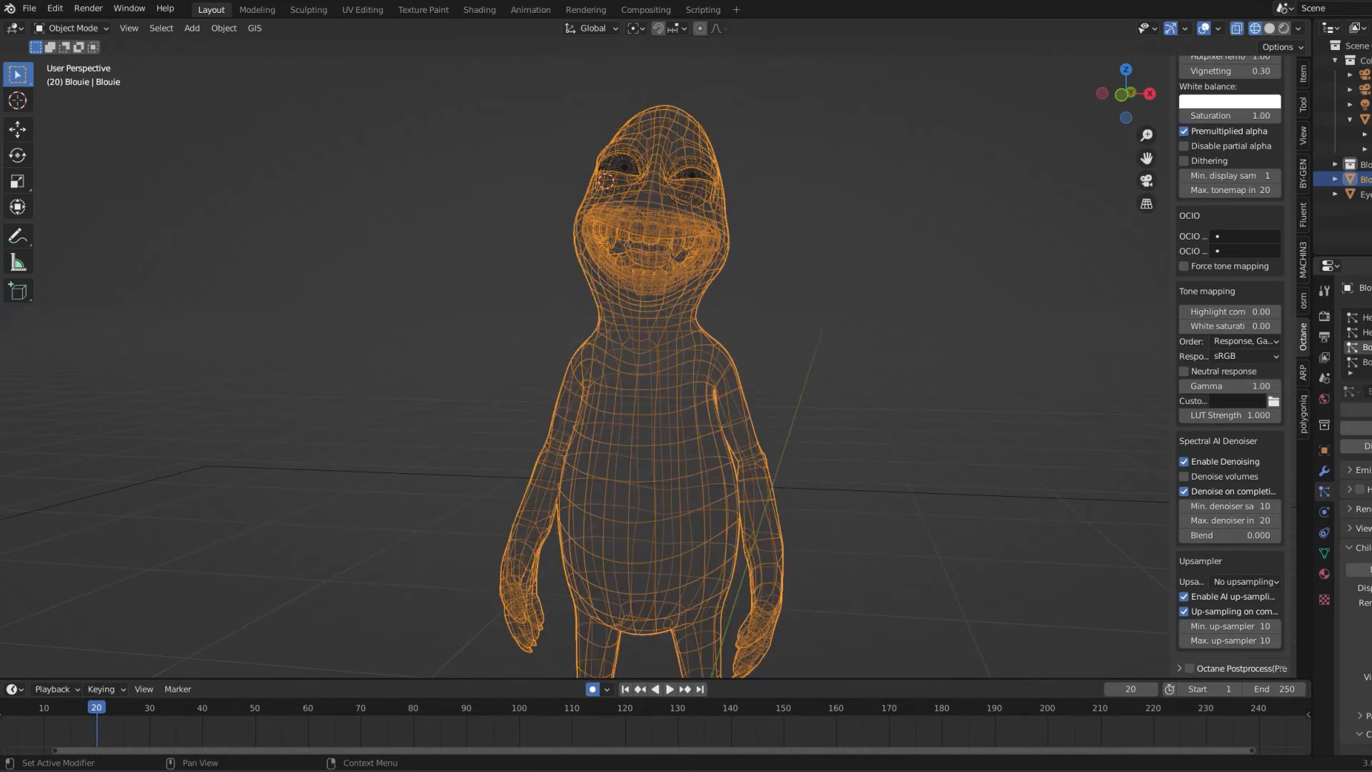
{"action": "left_click", "coordinate": [1269, 28]}
{"action": "scroll", "coordinate": [693, 140], "scroll_direction": "up", "scroll_amount": 4}
{"action": "middle_click_drag", "start_coordinate": [692, 140], "coordinate": [650, 361], "text": "shift"}
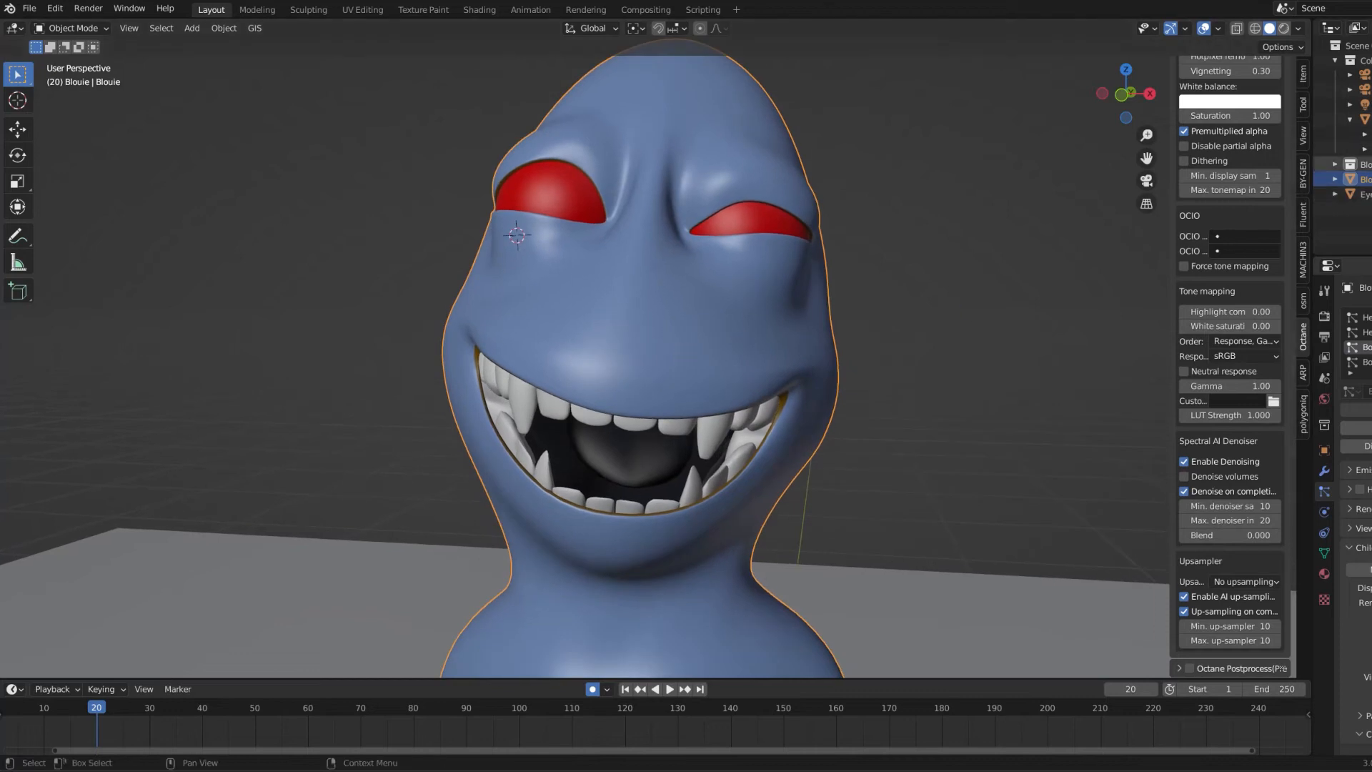
Unhide the Blouie_grp_rig collection to display the character's rig controllers
{"action": "left_click", "coordinate": [1335, 165]}
{"action": "left_click", "coordinate": [1365, 179]}
{"action": "left_click", "coordinate": [1369, 179]}
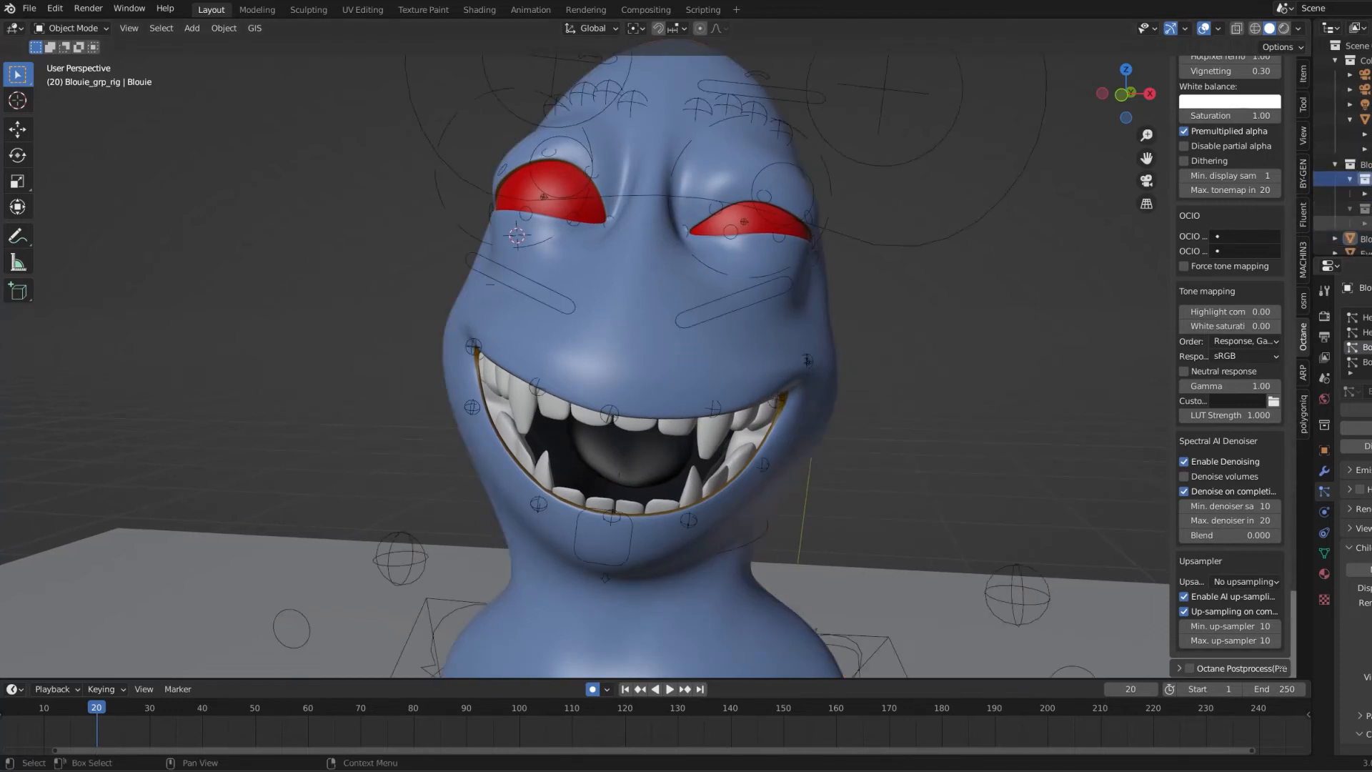
{"action": "scroll", "coordinate": [888, 259], "scroll_direction": "down", "scroll_amount": 3}
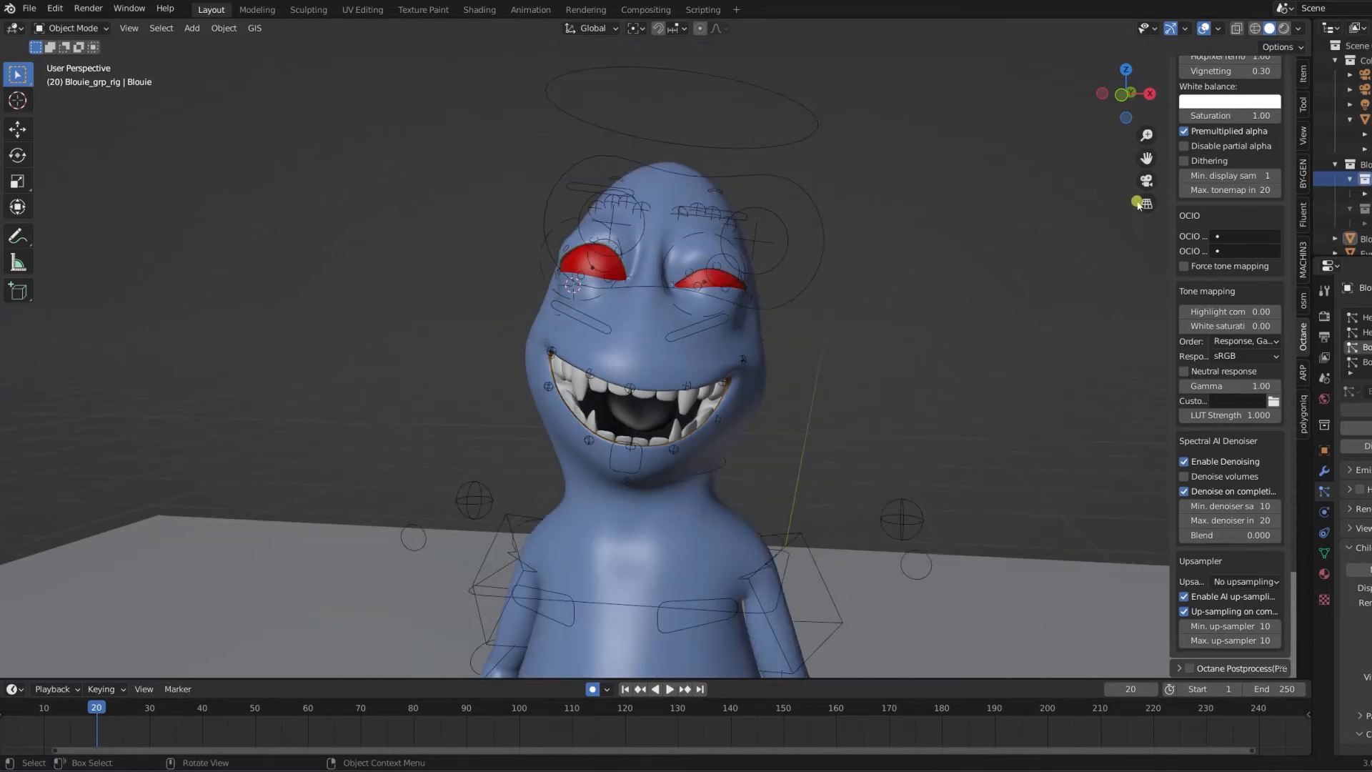
Collapse the Octane camera imager and postprocess settings and bring up the Auto-Rig Pro tools
{"action": "scroll", "coordinate": [1213, 96], "scroll_direction": "up", "scroll_amount": 3}
{"action": "left_click", "coordinate": [1181, 67]}
{"action": "left_click", "coordinate": [1178, 85]}
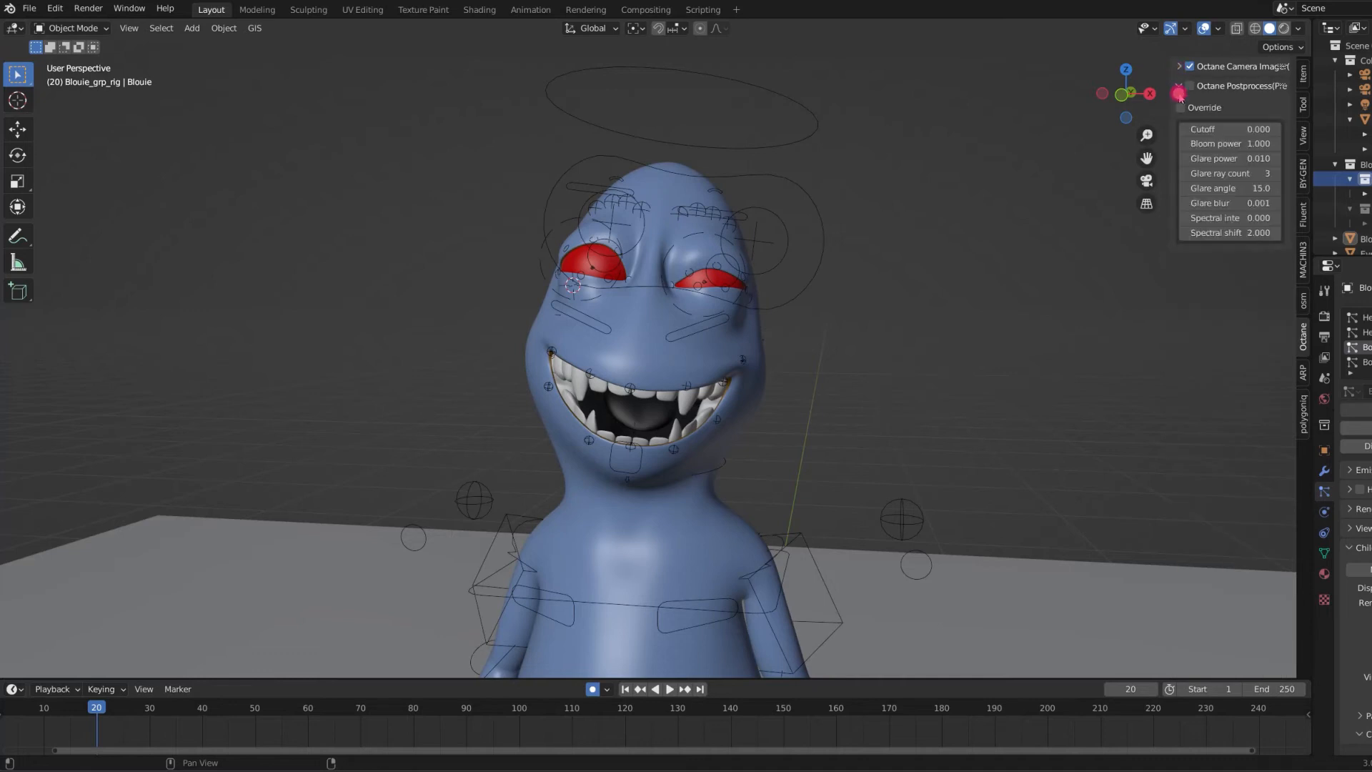
{"action": "left_click", "coordinate": [1175, 86]}
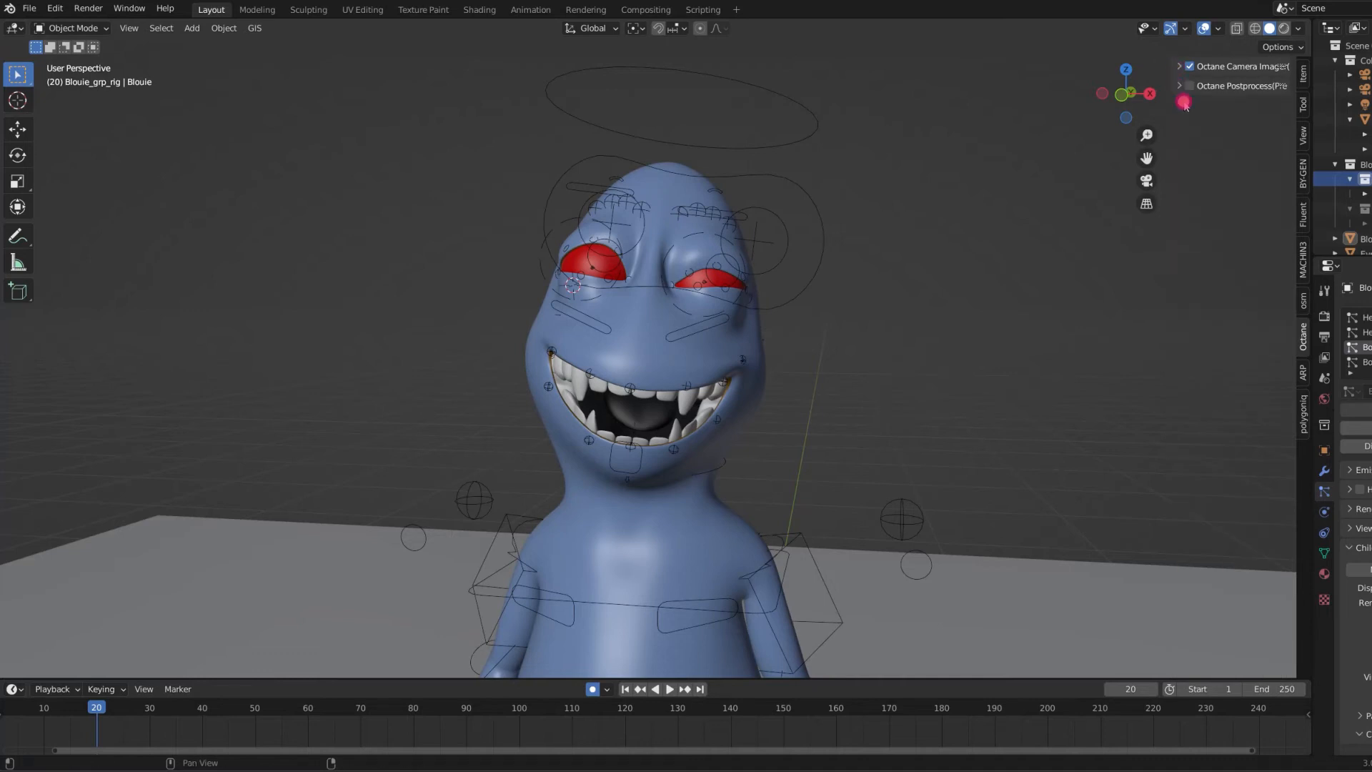
{"action": "left_click", "coordinate": [1303, 376]}
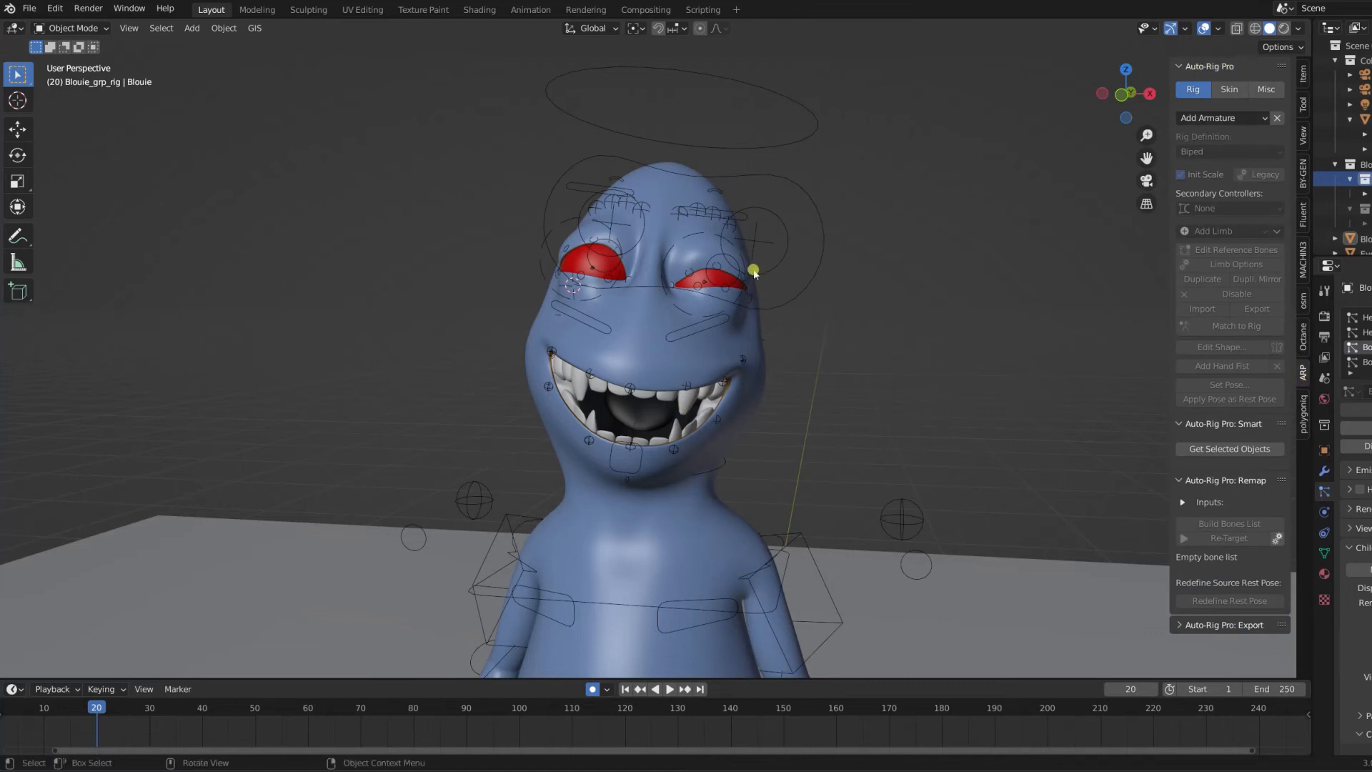
Select the Blouie_rig armature and view its facial controllers in wireframe and solid shading
{"action": "left_click", "coordinate": [785, 303]}
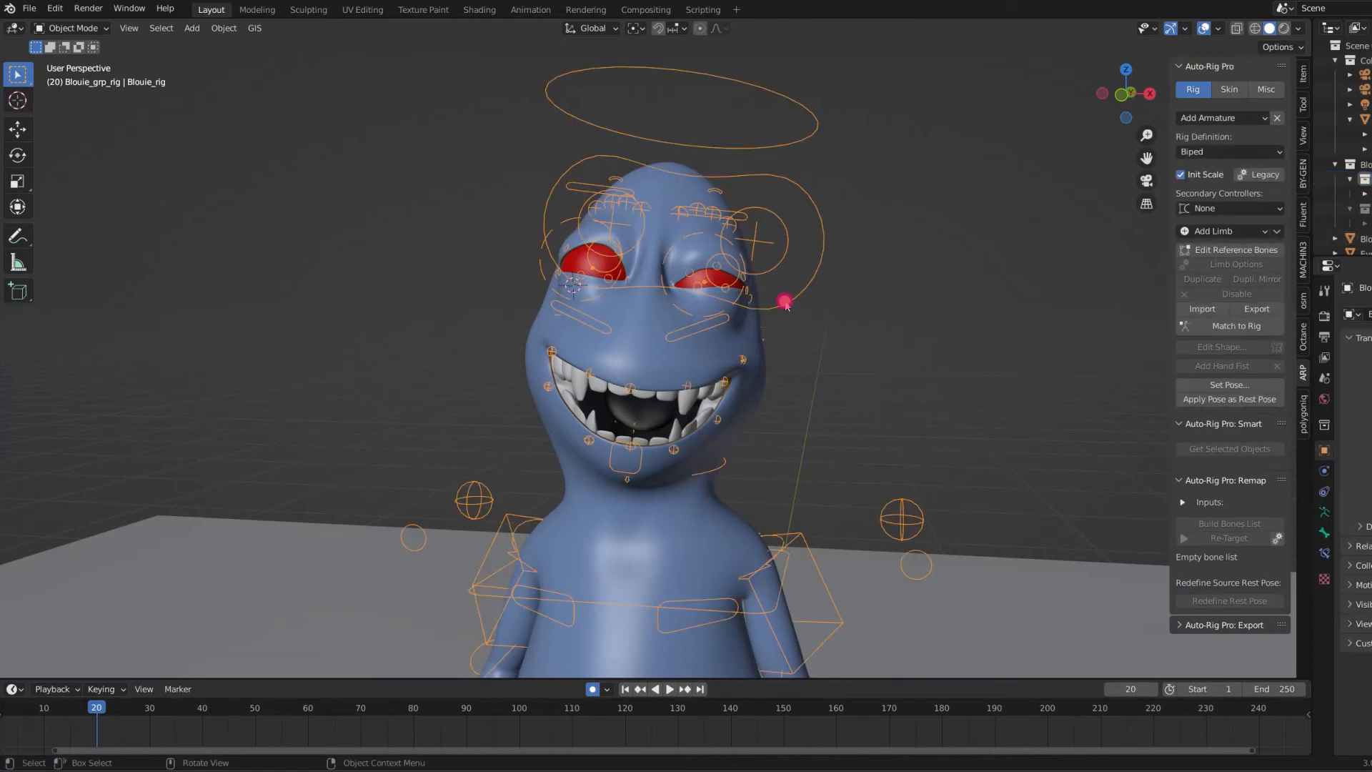
{"action": "scroll", "coordinate": [628, 289], "scroll_direction": "up", "scroll_amount": 3}
{"action": "left_click", "coordinate": [1255, 30]}
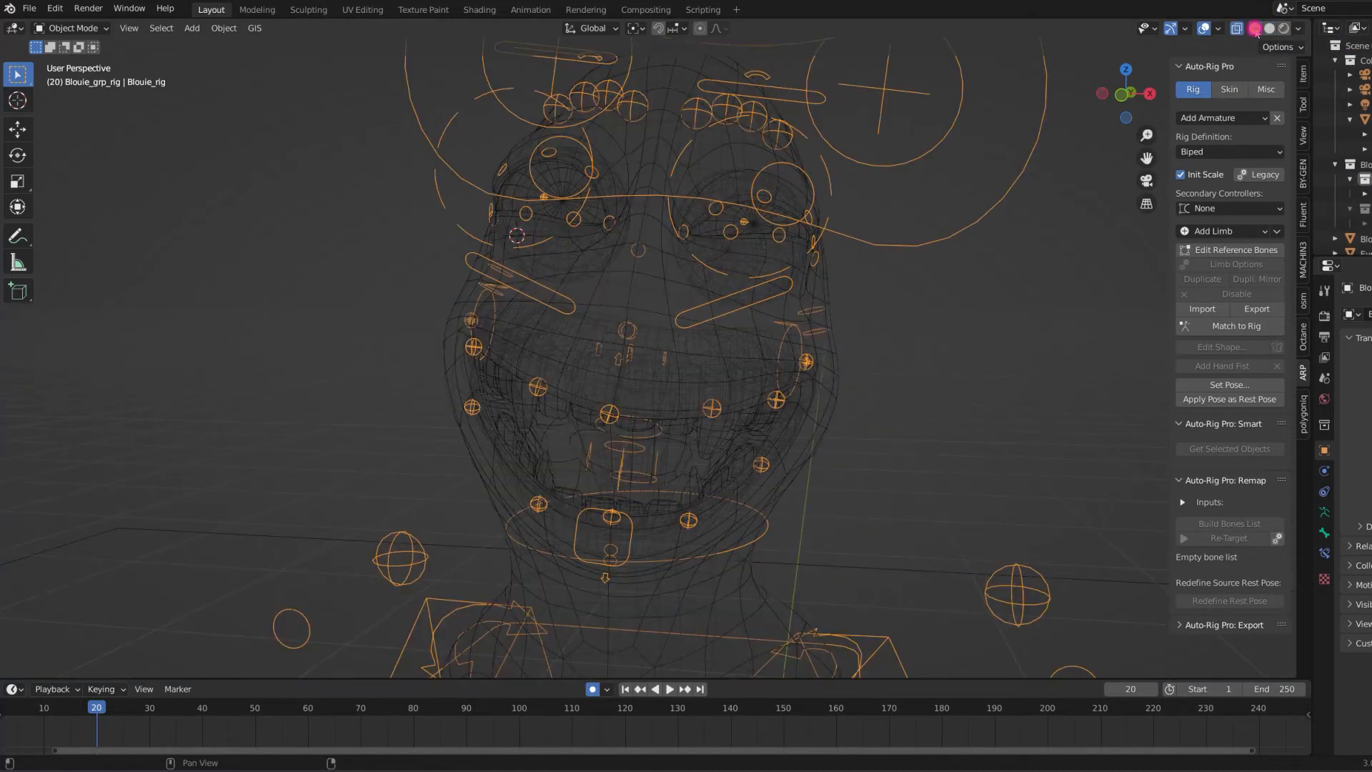
{"action": "left_click", "coordinate": [1269, 29]}
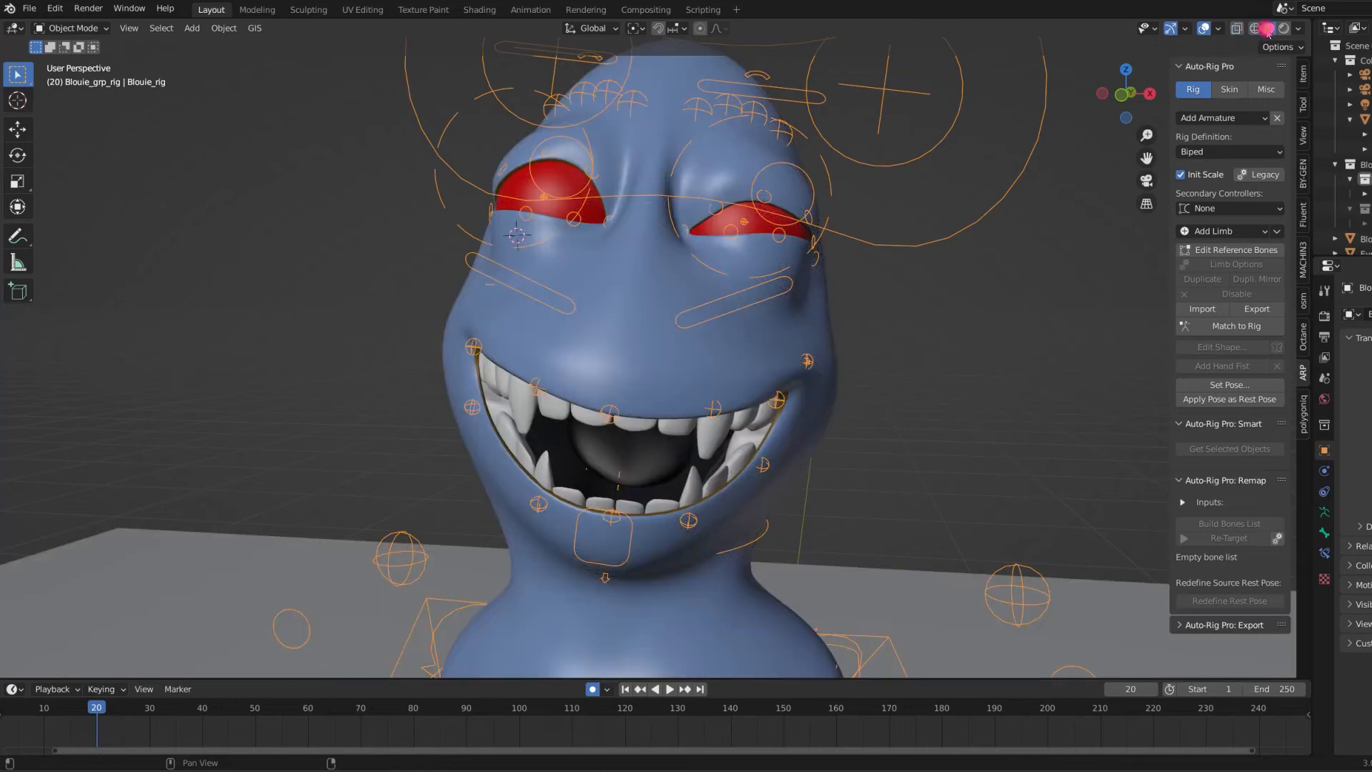
{"action": "mouse_move", "coordinate": [643, 259]}
{"action": "middle_mouse_down"}
{"action": "mouse_move", "coordinate": [632, 269]}
{"action": "mouse_move", "coordinate": [525, 245]}
{"action": "middle_mouse_up"}
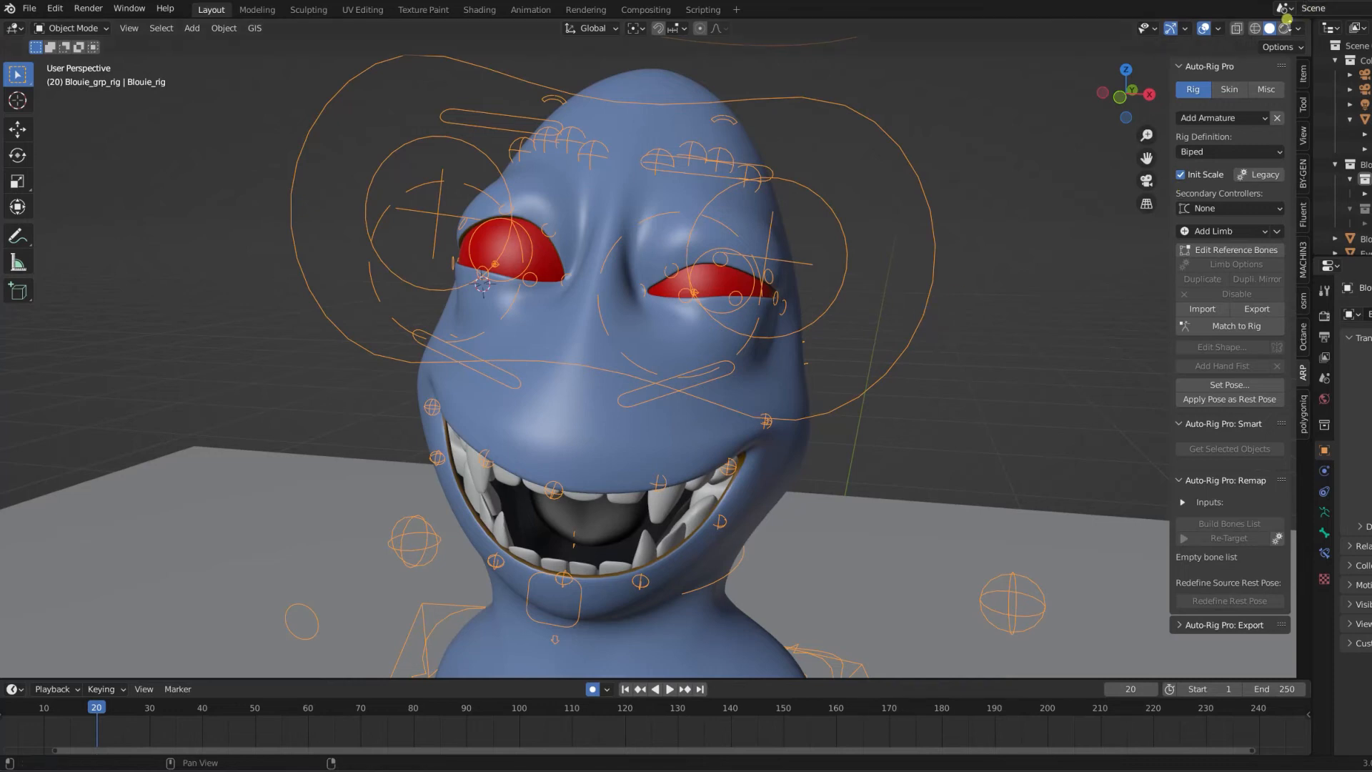
Switch the viewport to rendered shading and put the Blouie_rig armature into Pose Mode
{"action": "left_click", "coordinate": [1283, 29]}
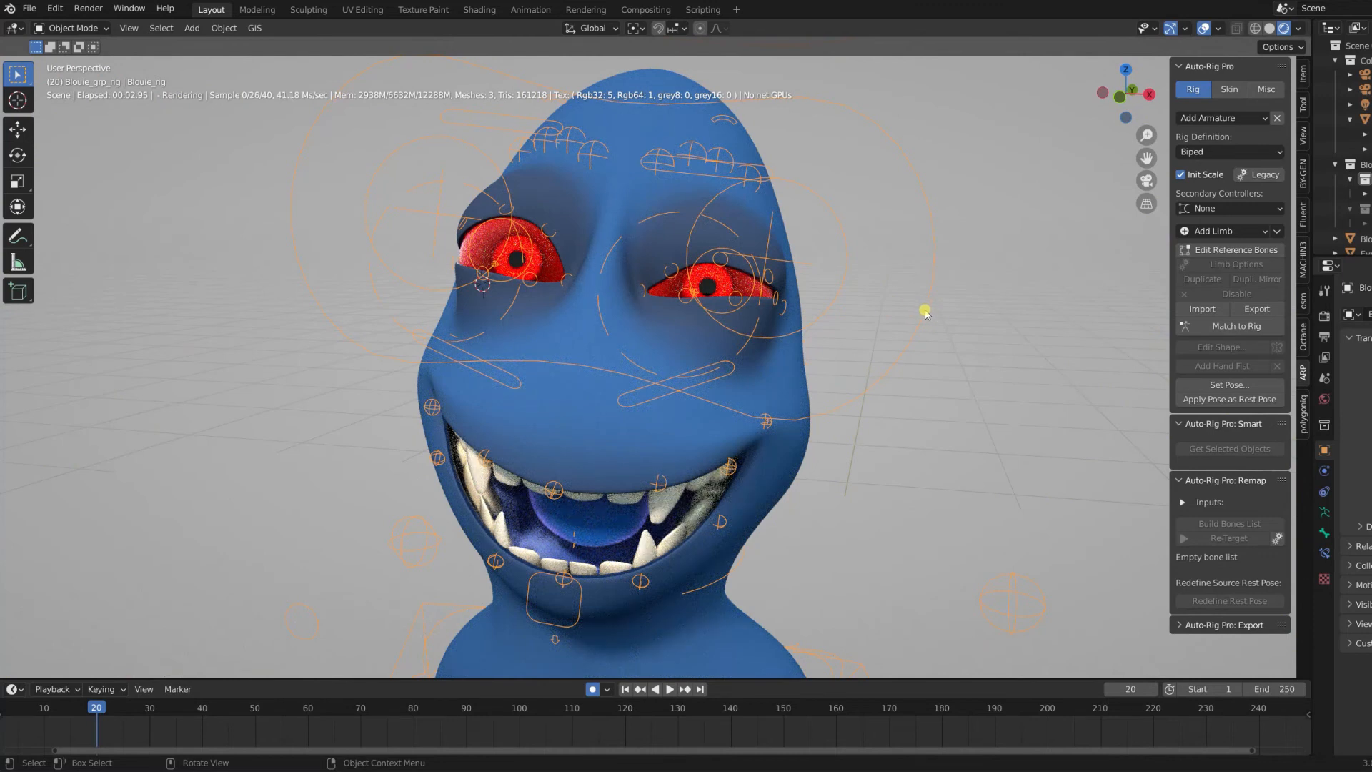
{"action": "left_click", "coordinate": [72, 28]}
{"action": "left_click", "coordinate": [73, 77]}
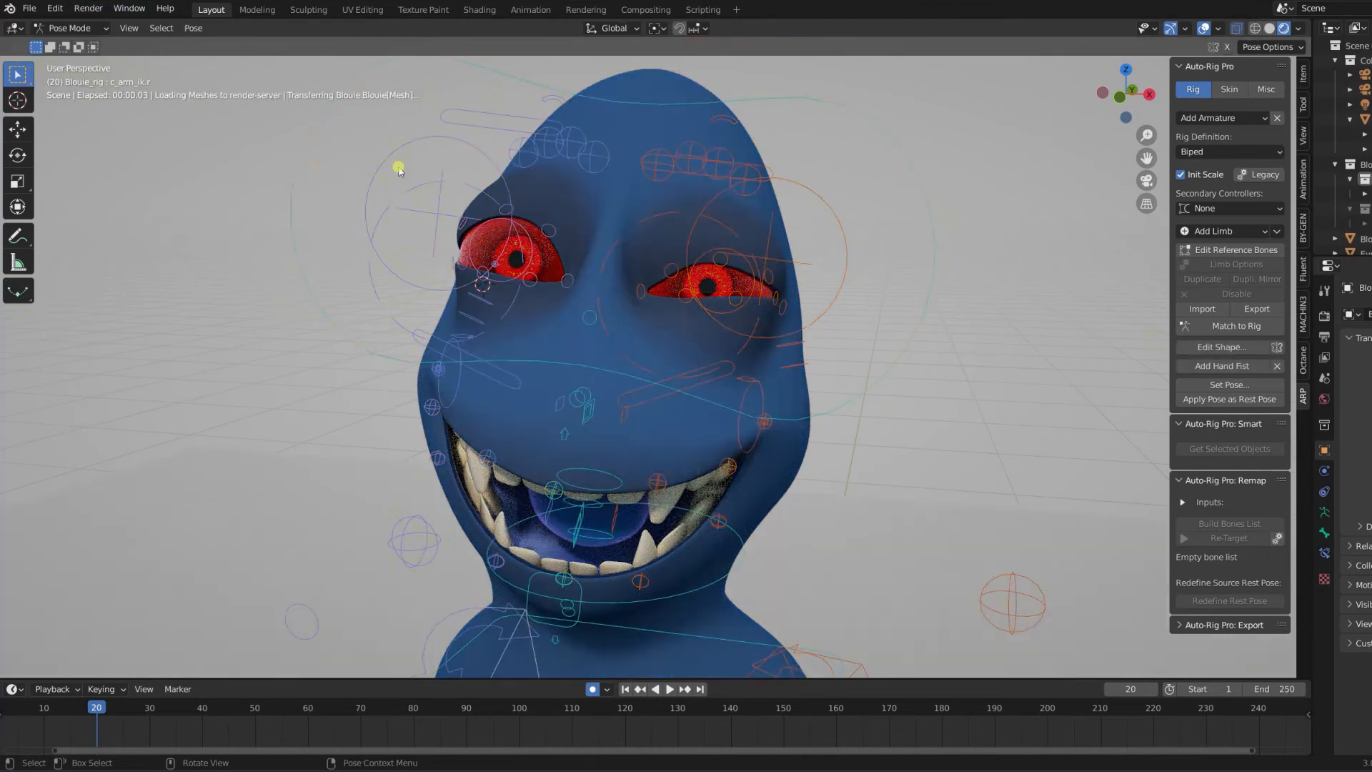
Move the eye target controller c_eye_target.x sideways toward the character's right to redirect the gaze
{"action": "left_click", "coordinate": [925, 307]}
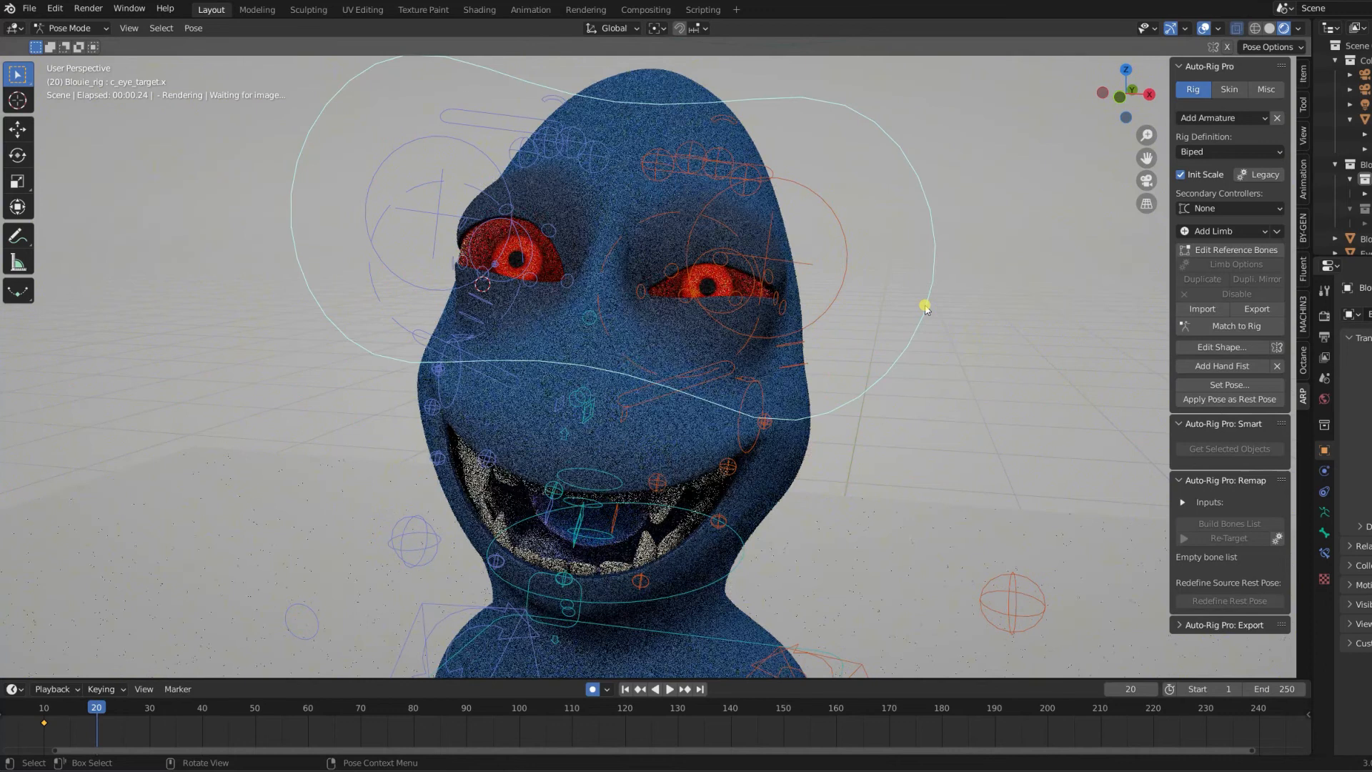
{"action": "key", "text": "g"}
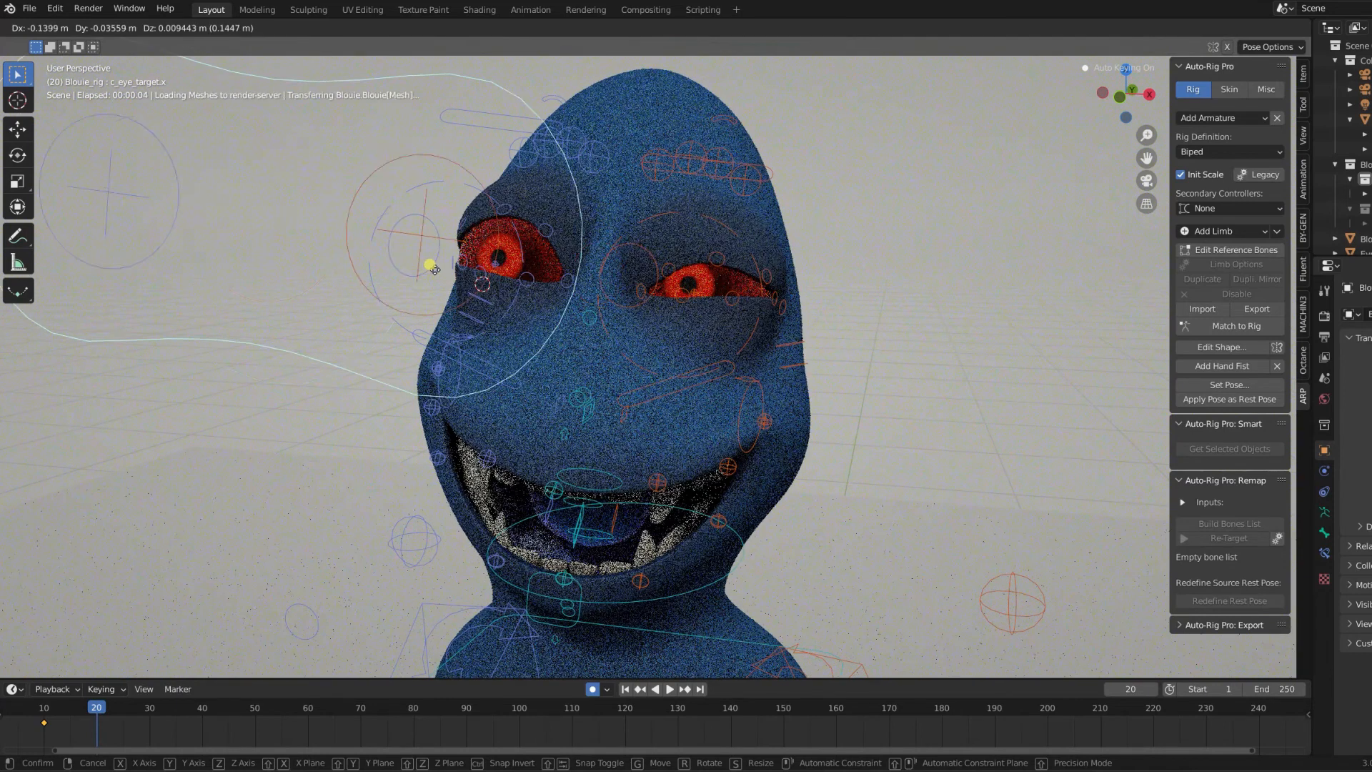
{"action": "left_click", "coordinate": [431, 269]}
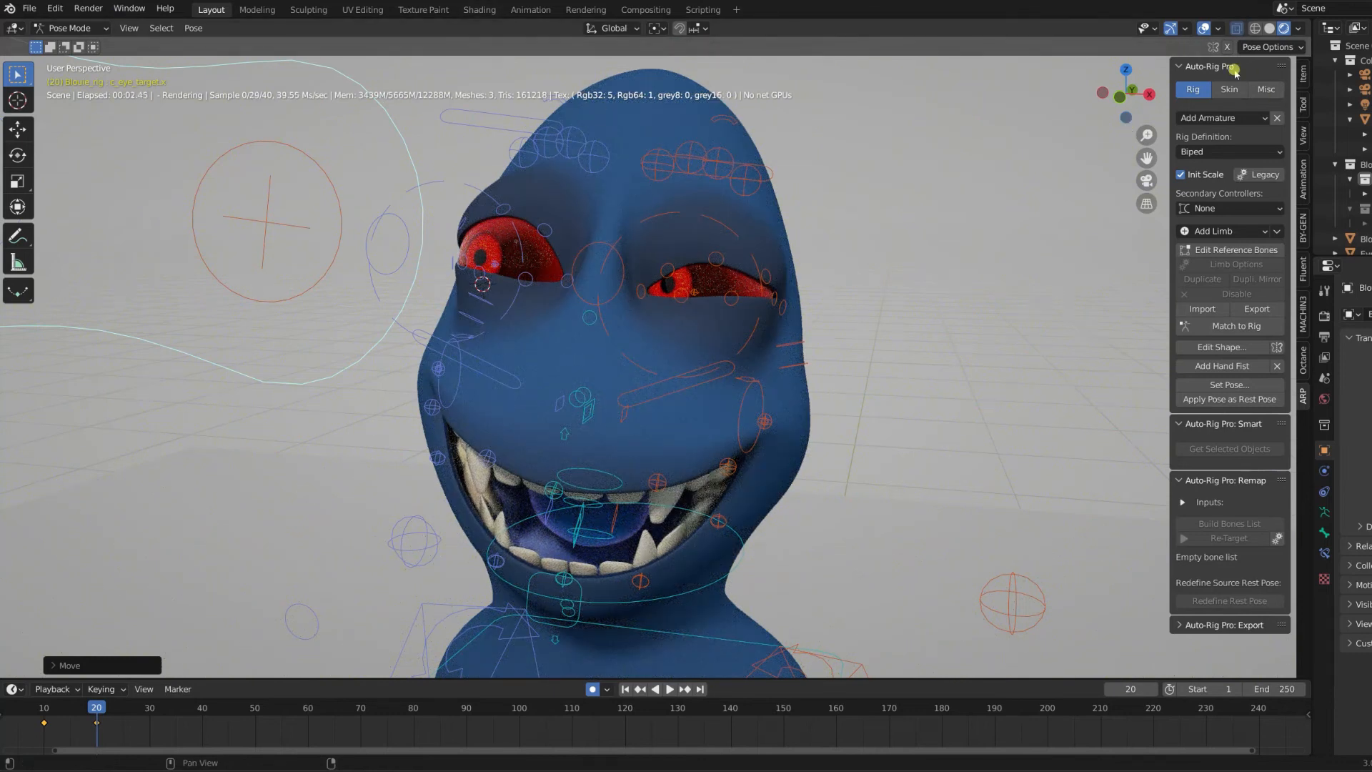
Switch the viewport to solid shading and raise the jaw controller c_jawbone.x about 0.03 m to close the mouth
{"action": "left_click", "coordinate": [1269, 27]}
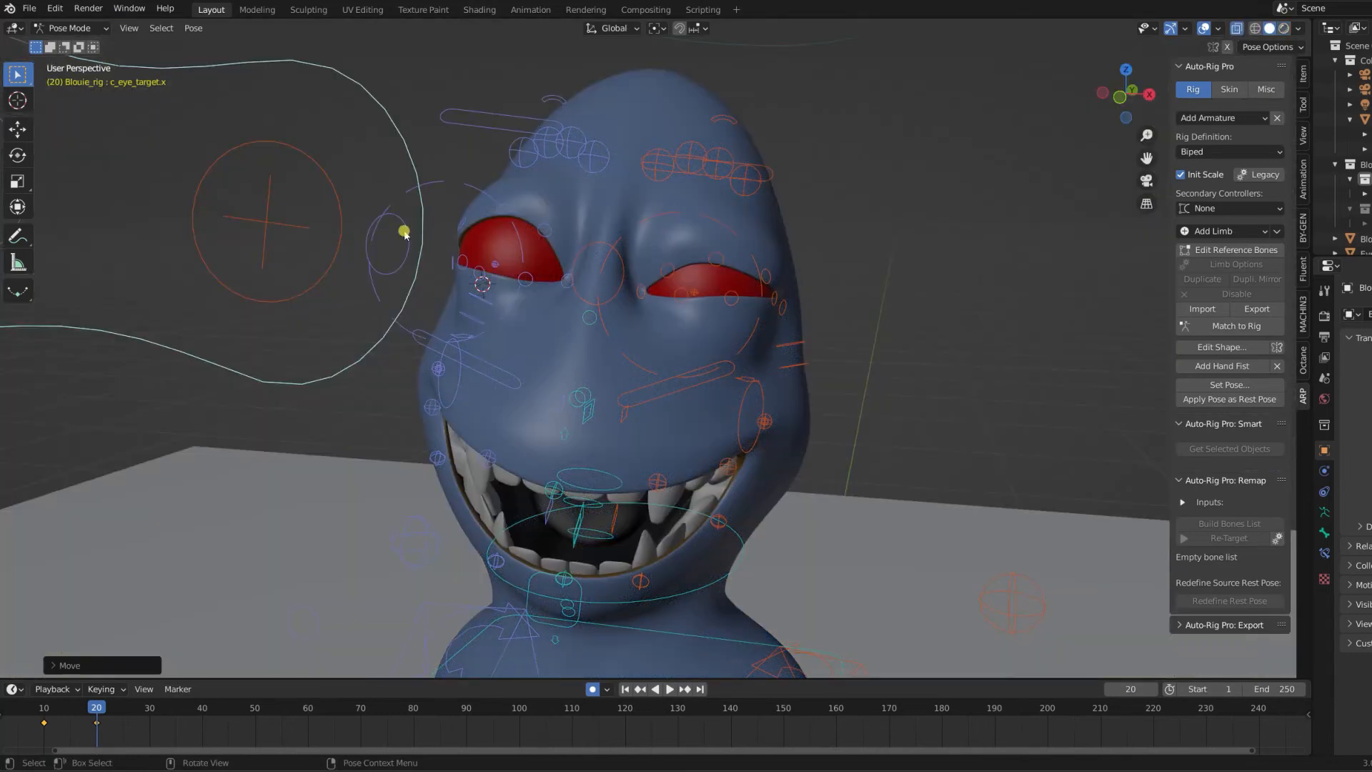
{"action": "middle_click_drag", "start_coordinate": [821, 452], "coordinate": [774, 413]}
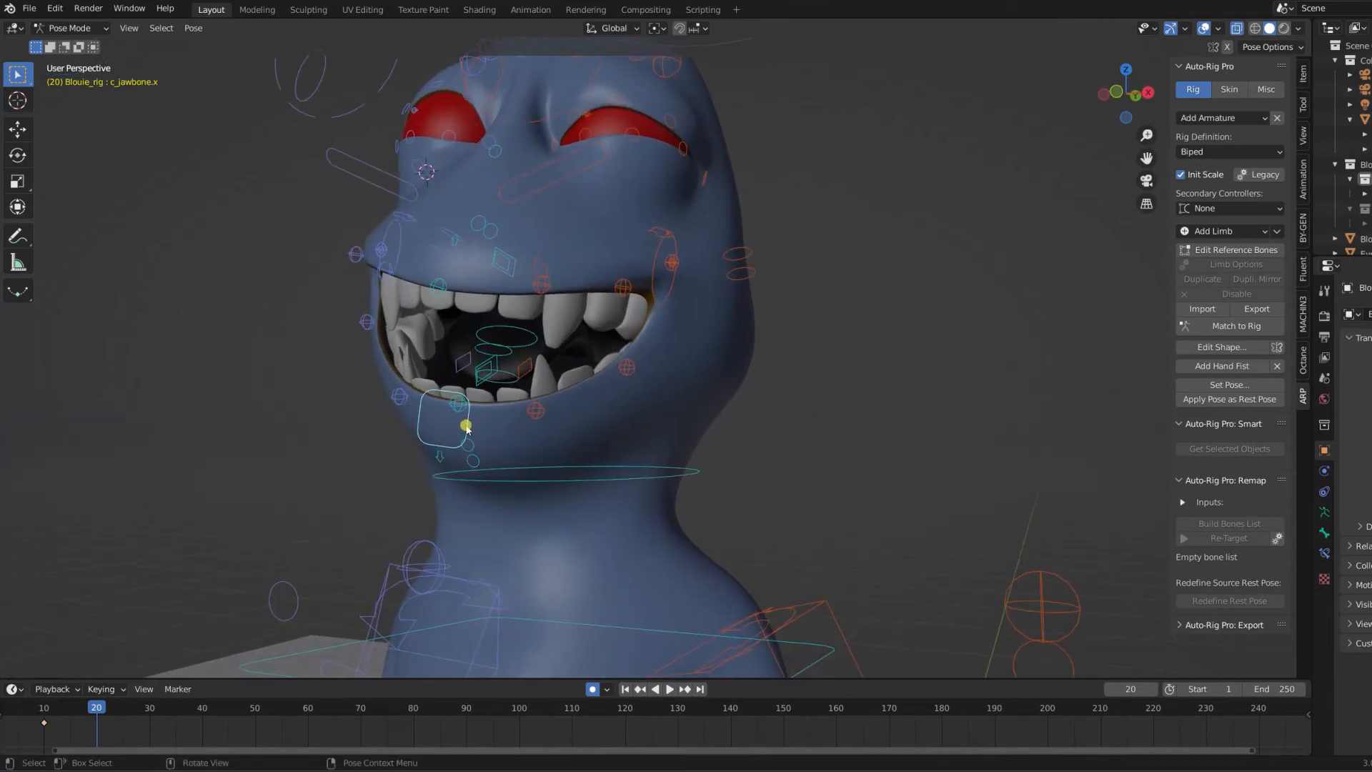
{"action": "key", "text": "g"}
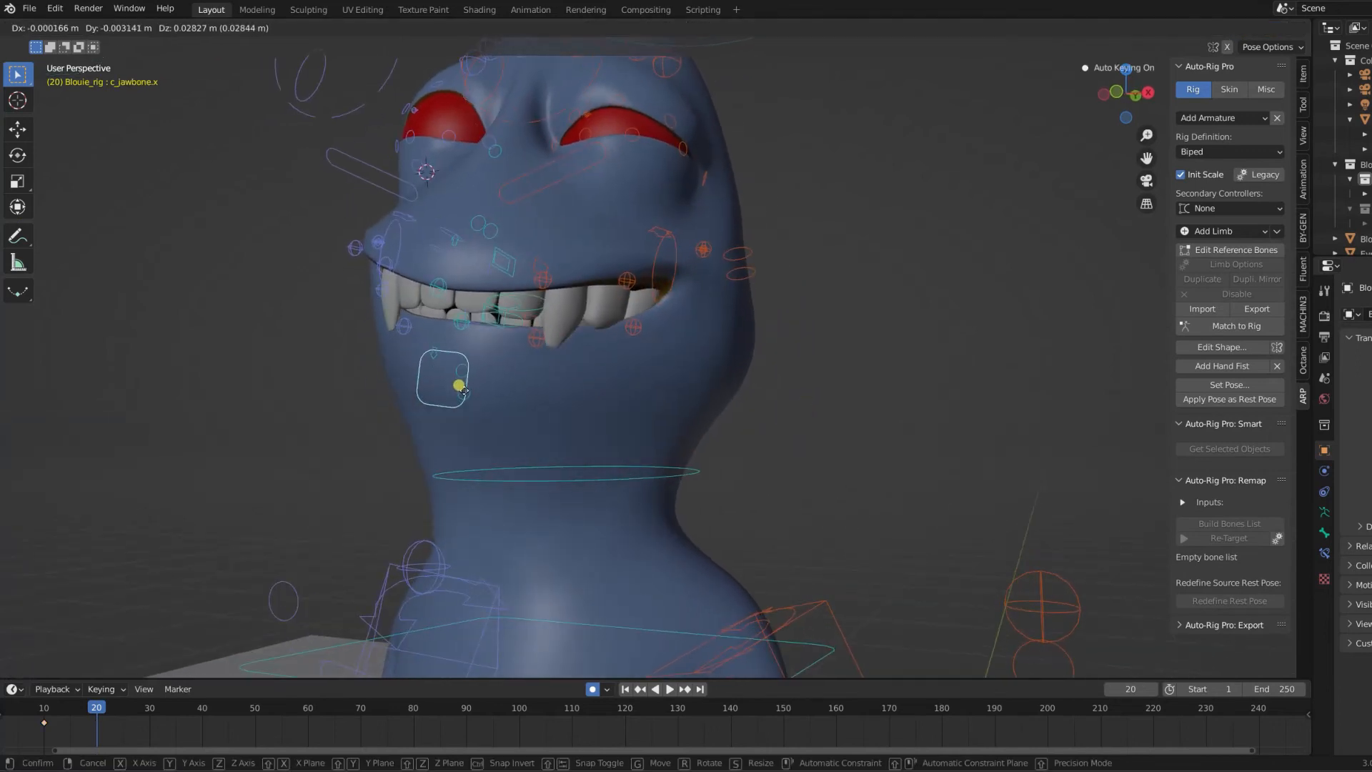
{"action": "left_click", "coordinate": [459, 391]}
Raise the upper lip controllers c_lips_top.x and c_lips_top.l to expose more of the upper teeth
{"action": "middle_click_drag", "start_coordinate": [460, 392], "coordinate": [725, 421]}
{"action": "scroll", "coordinate": [725, 422], "scroll_direction": "up", "scroll_amount": 2}
{"action": "left_click", "coordinate": [706, 412]}
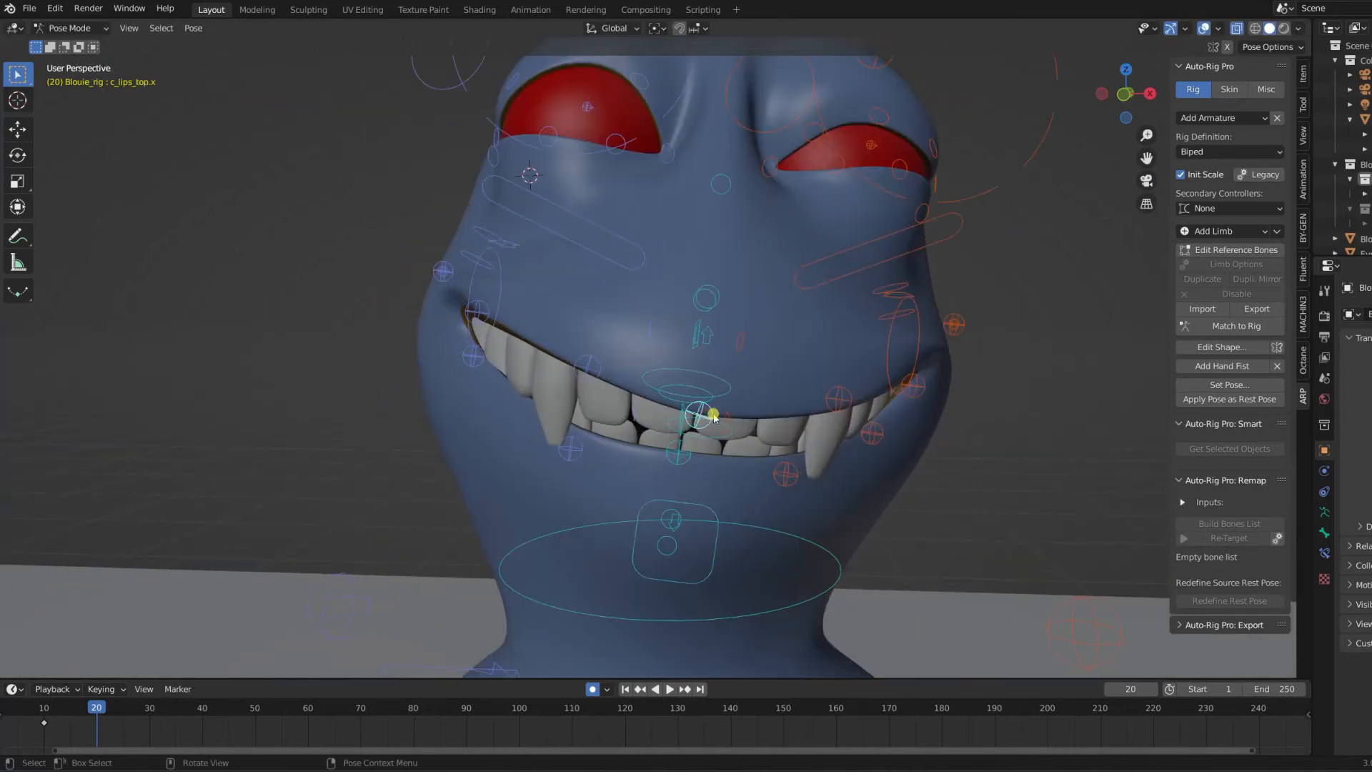
{"action": "key", "text": "g"}
{"action": "left_click", "coordinate": [729, 386]}
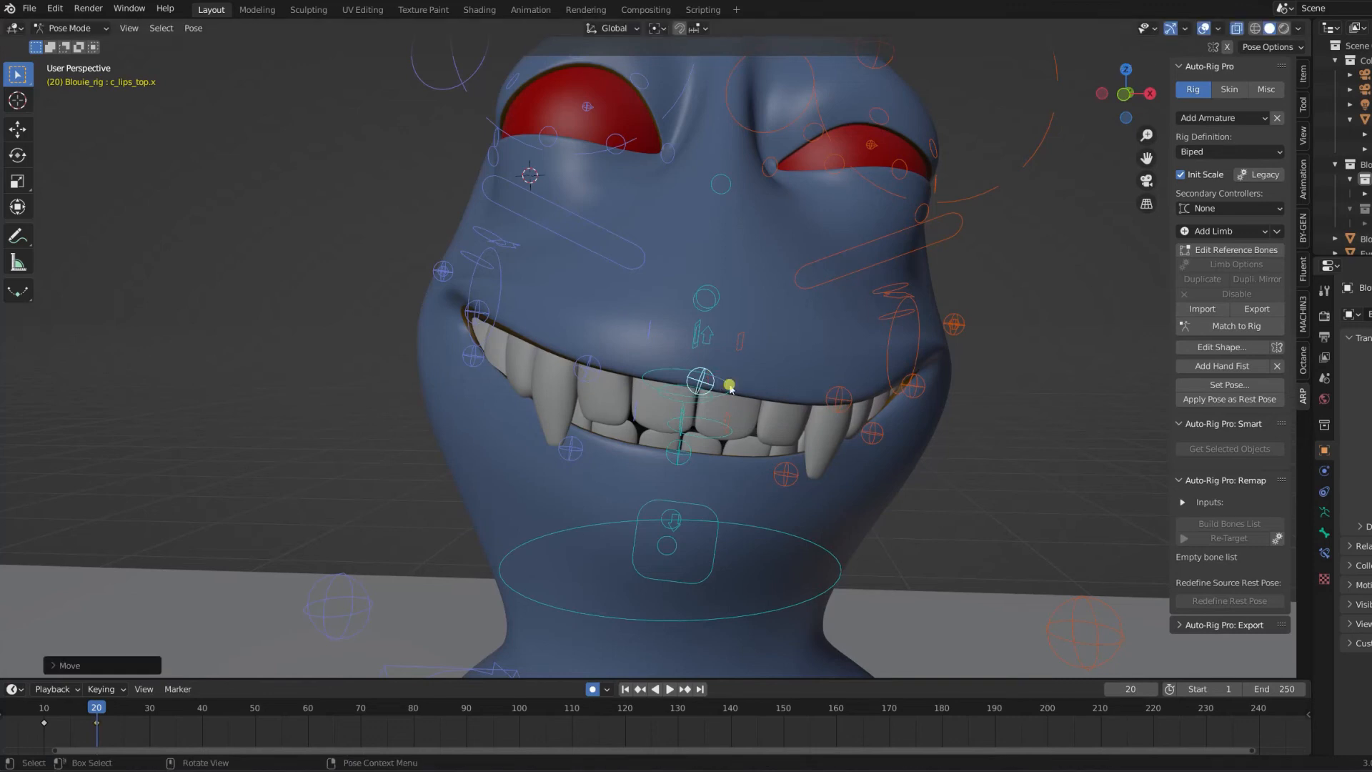
{"action": "key", "text": "g"}
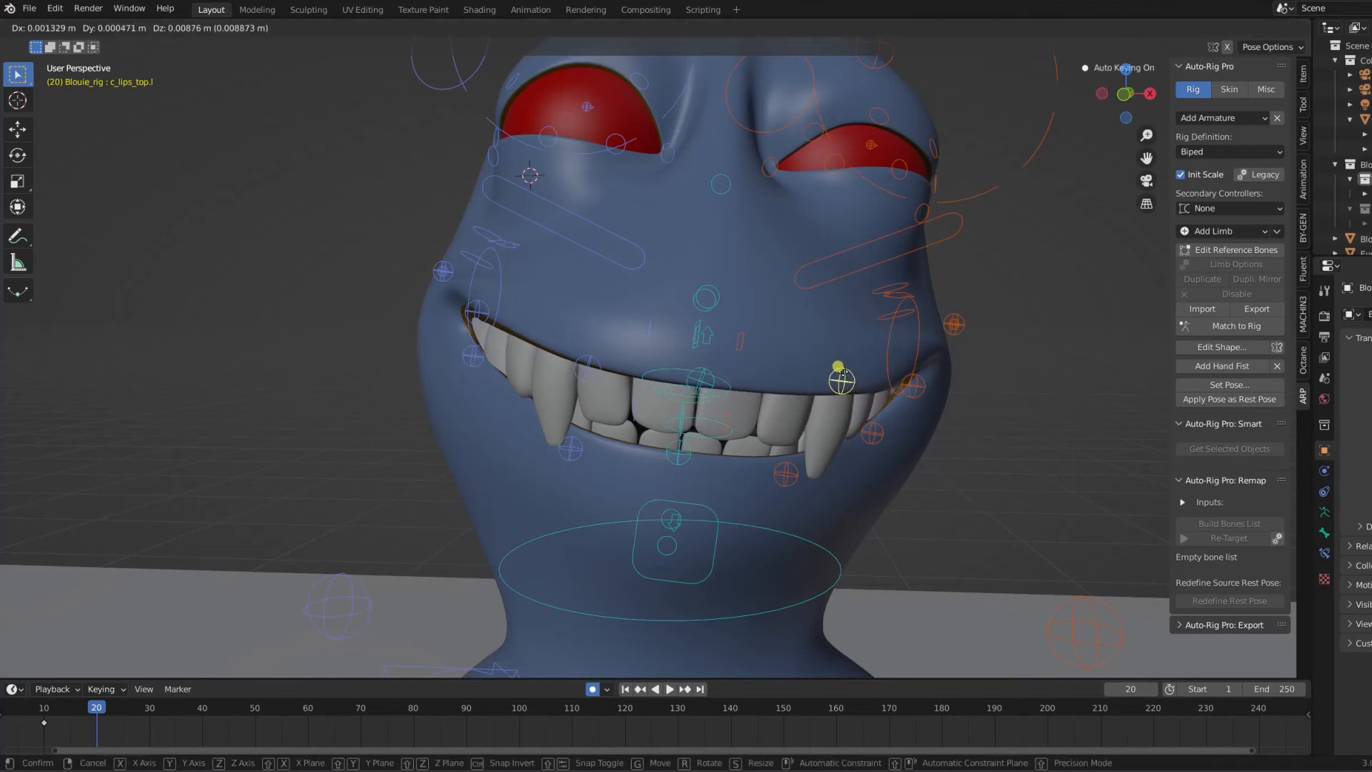
{"action": "left_click", "coordinate": [843, 373]}
Lower the right mouth corner controller c_lips_smile.r about 0.05 m to reduce the smile on that side
{"action": "middle_click_drag", "start_coordinate": [655, 373], "coordinate": [691, 397]}
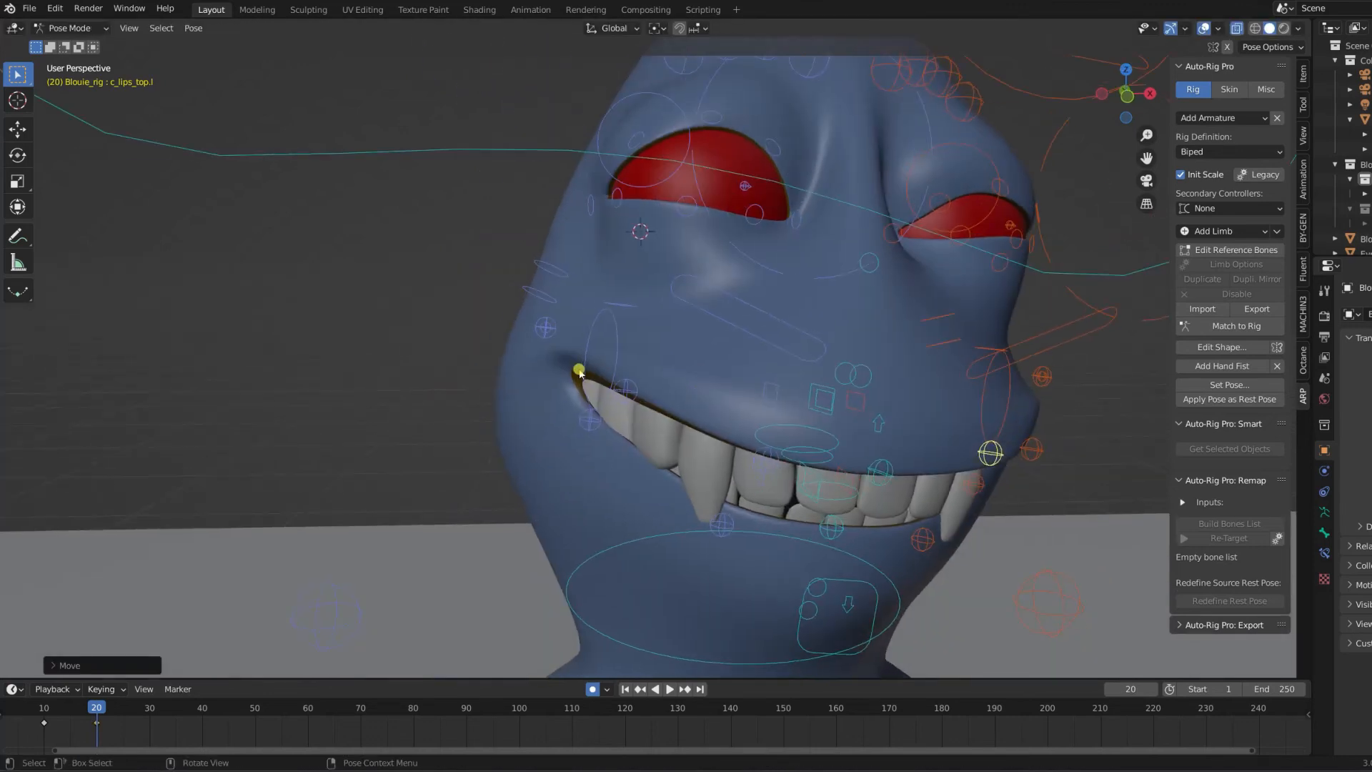
{"action": "key", "text": "g"}
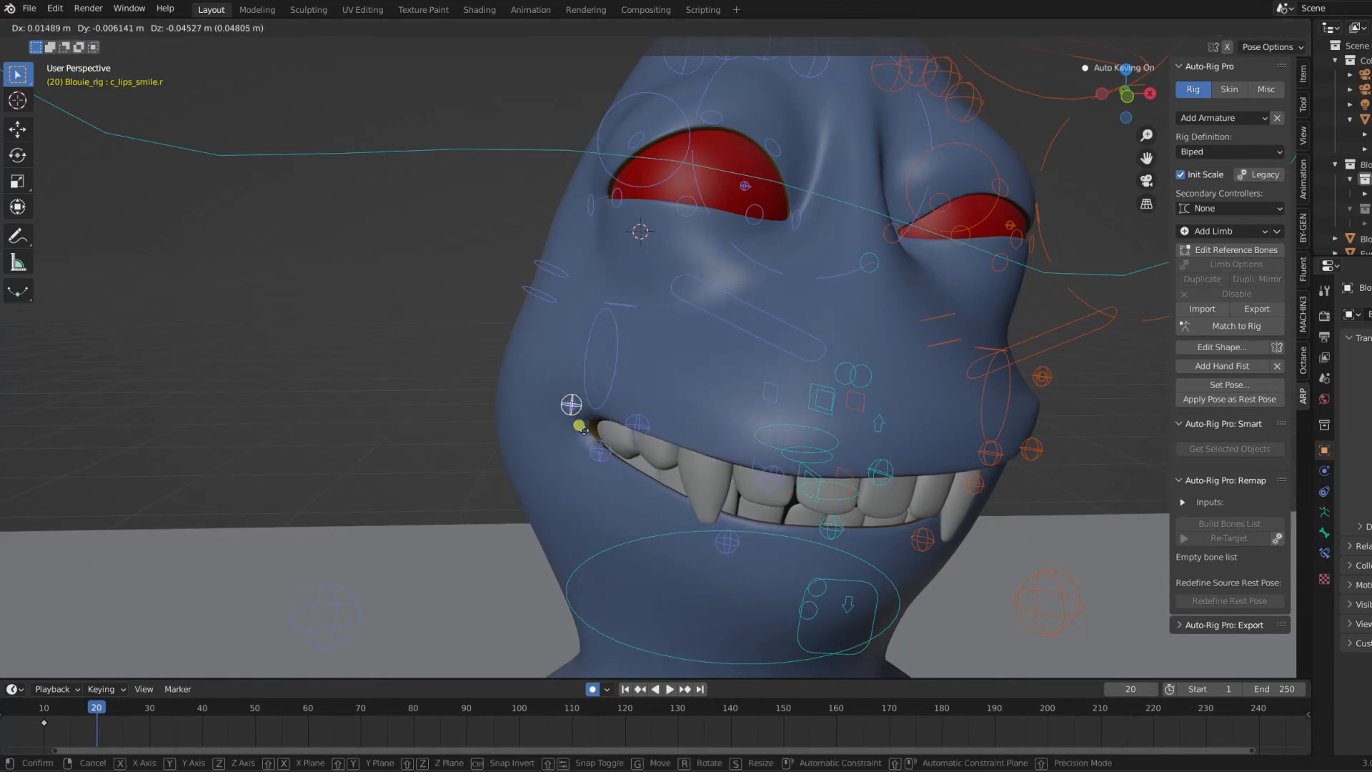
{"action": "left_click", "coordinate": [575, 427]}
Nudge the jaw controller c_jawbone.x slightly backward and lower it to open the mouth wide
{"action": "middle_click_drag", "start_coordinate": [763, 441], "coordinate": [858, 431]}
{"action": "middle_click_drag", "start_coordinate": [1000, 418], "coordinate": [878, 456], "text": "shift"}
{"action": "key", "text": "g"}
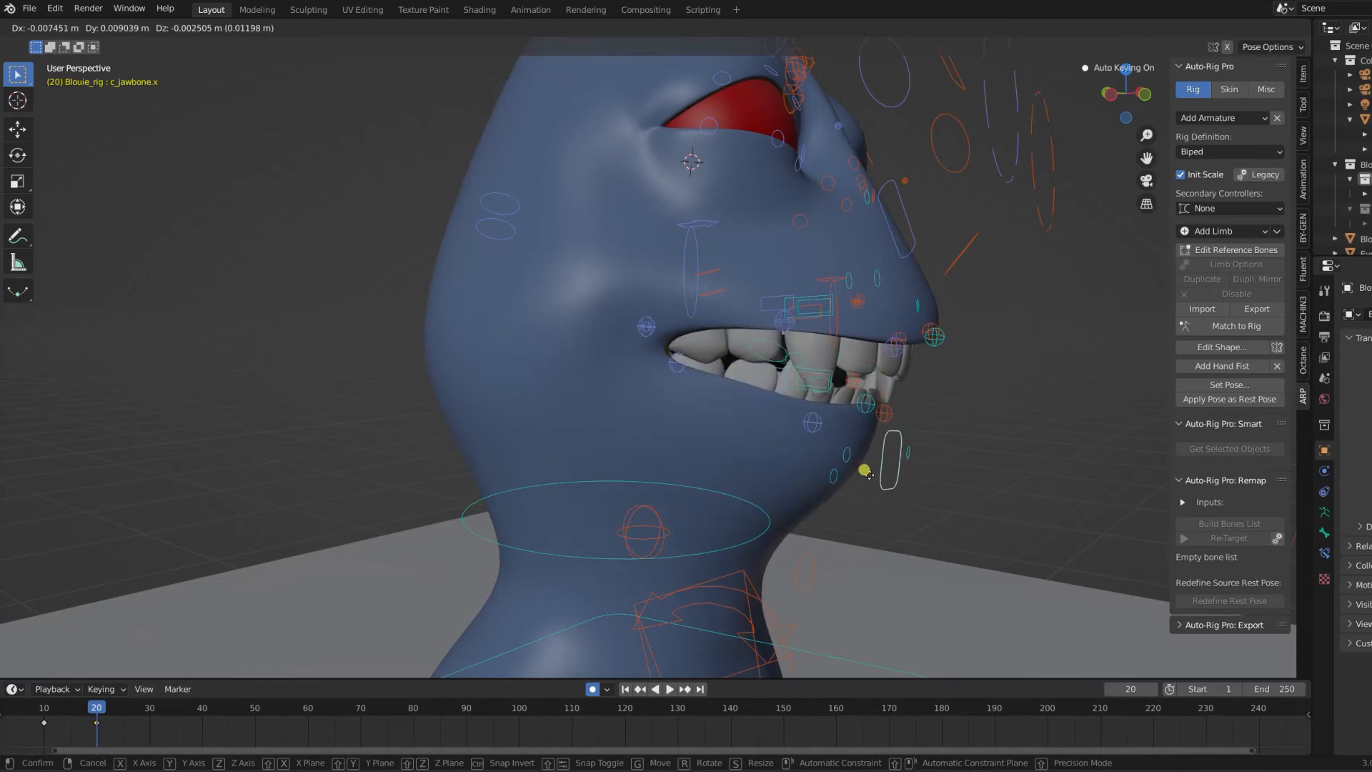
{"action": "left_click", "coordinate": [868, 464]}
{"action": "middle_click_drag", "start_coordinate": [870, 465], "coordinate": [796, 388]}
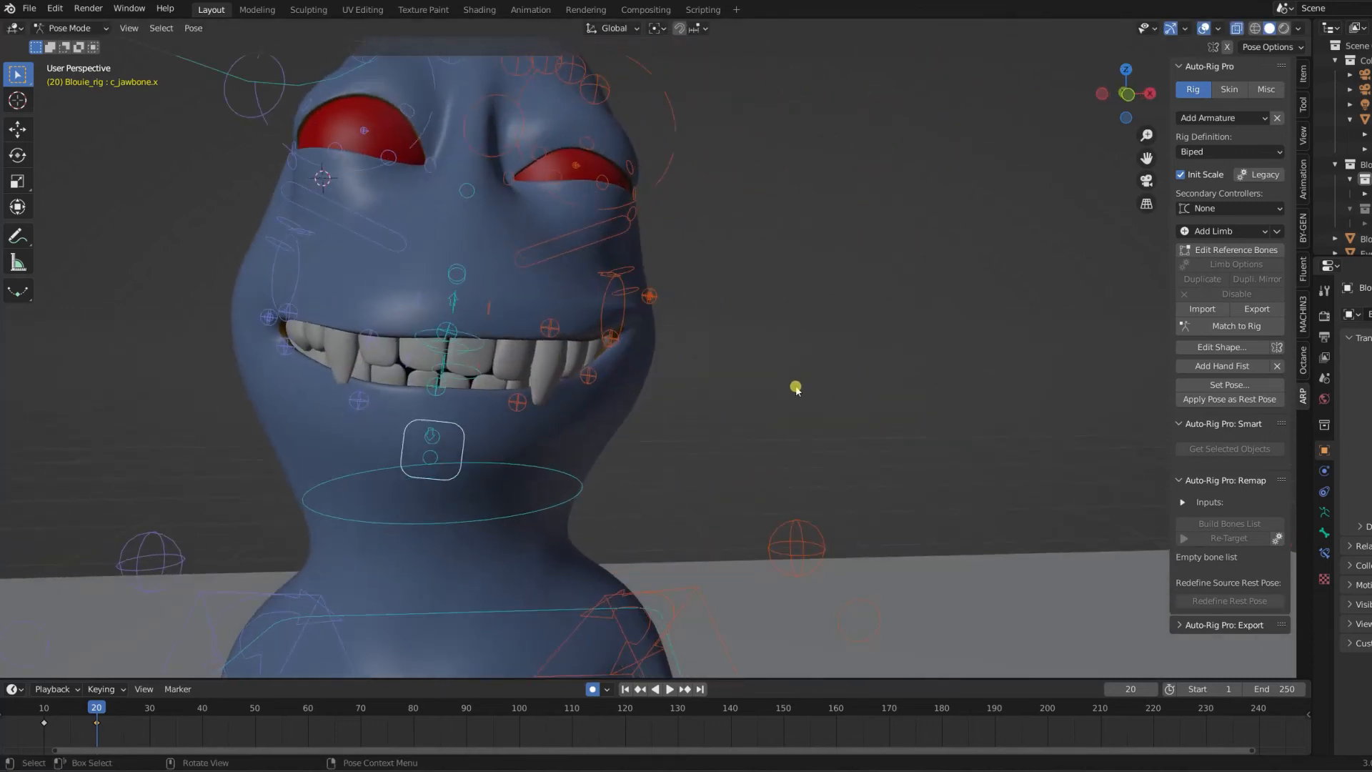
{"action": "key", "text": "g"}
{"action": "left_click", "coordinate": [465, 448]}
{"action": "left_click", "coordinate": [465, 448]}
Shift the tongue controller c_tong_03.x sideways and move c_tong_01.x forward about 0.05 m along global Y
{"action": "key", "text": "g"}
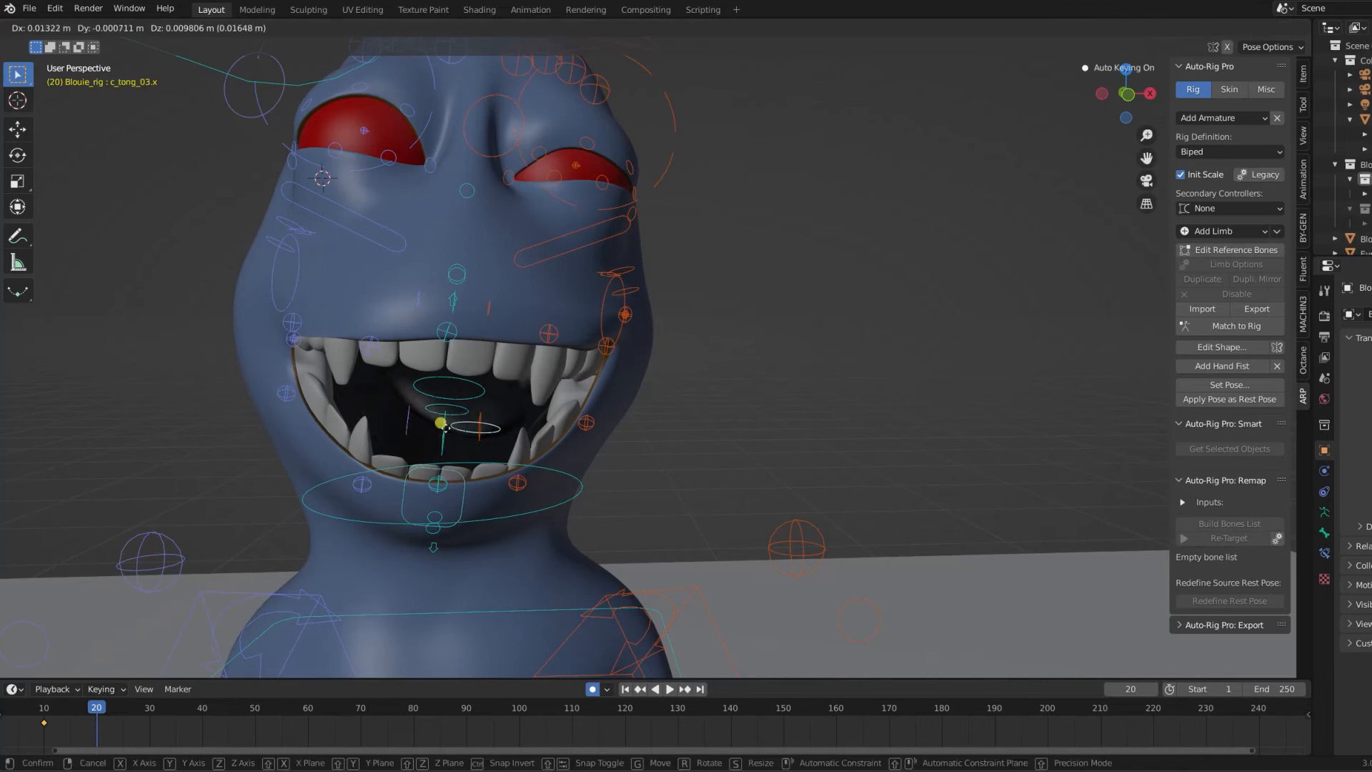
{"action": "left_click", "coordinate": [530, 419]}
{"action": "key", "text": "g"}
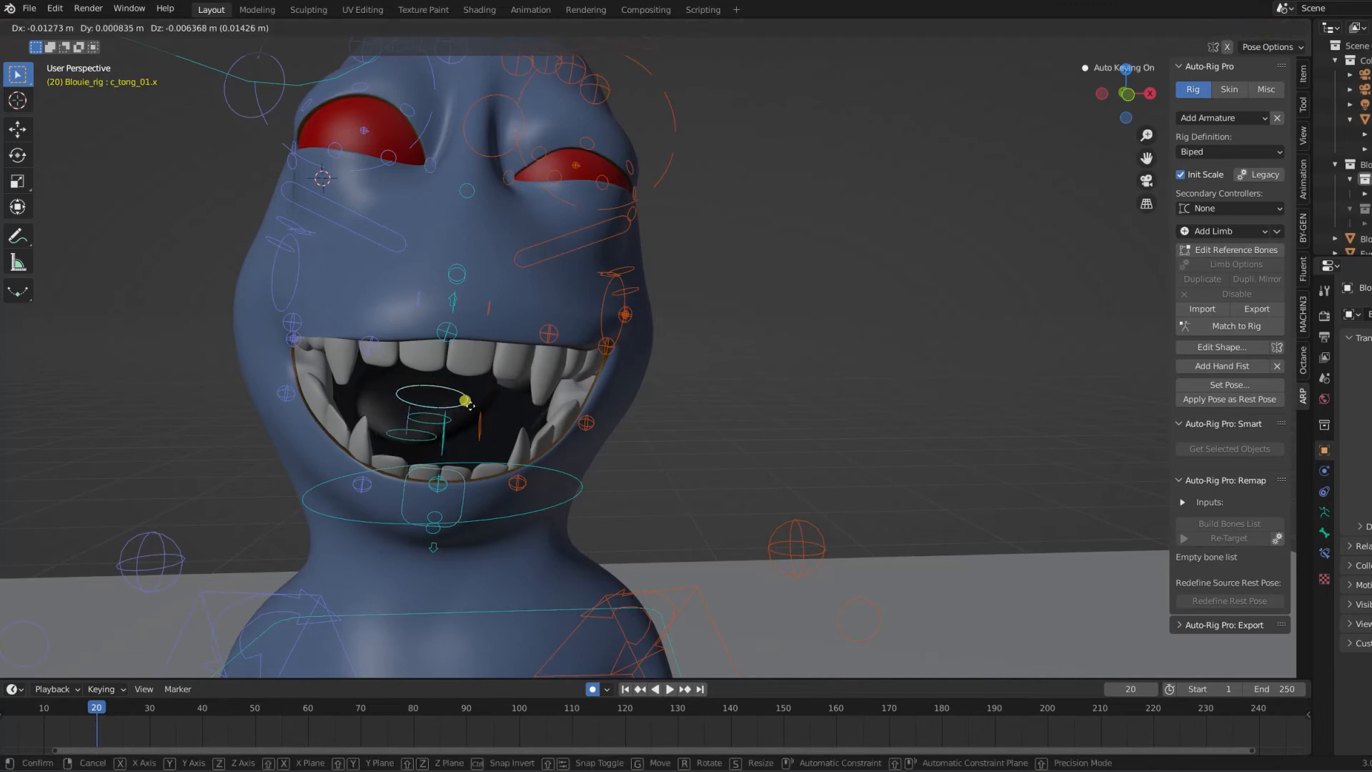
{"action": "key", "text": "x"}
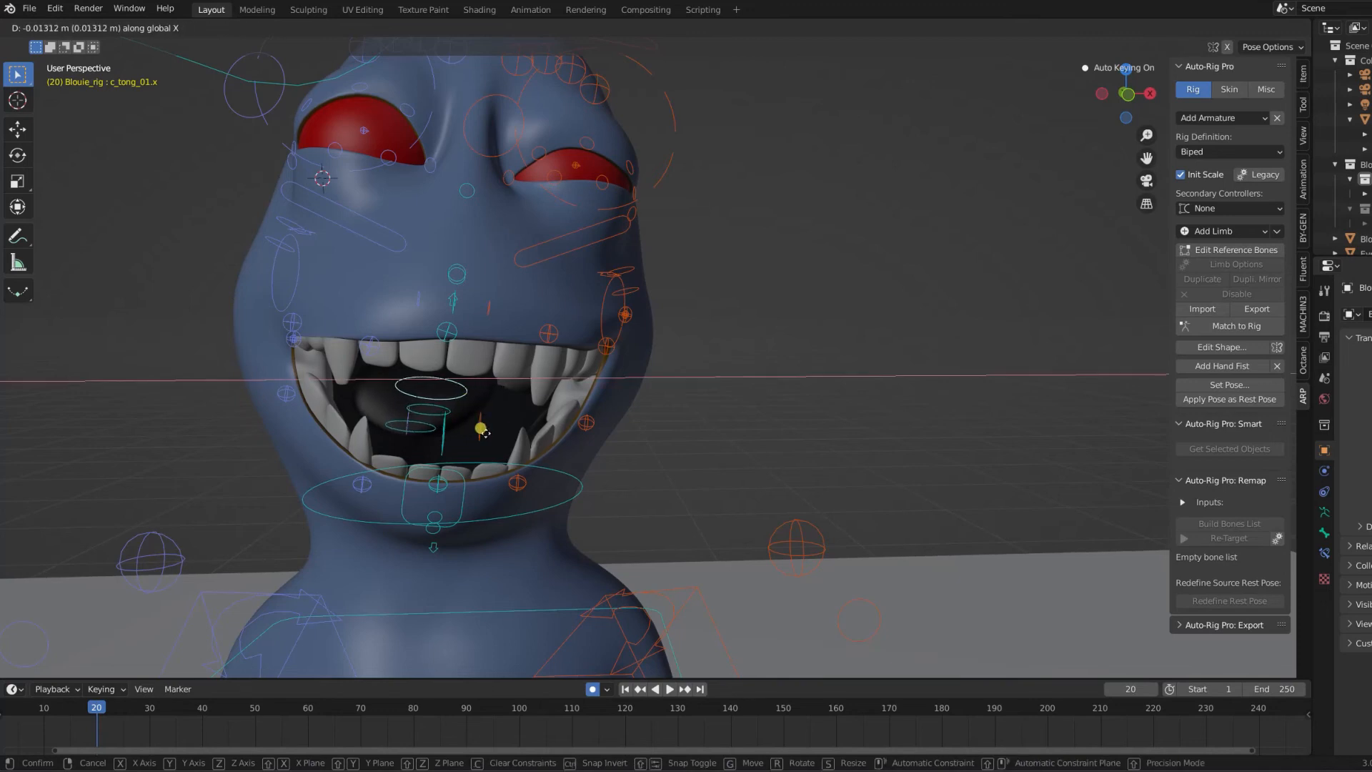
{"action": "key", "text": "y"}
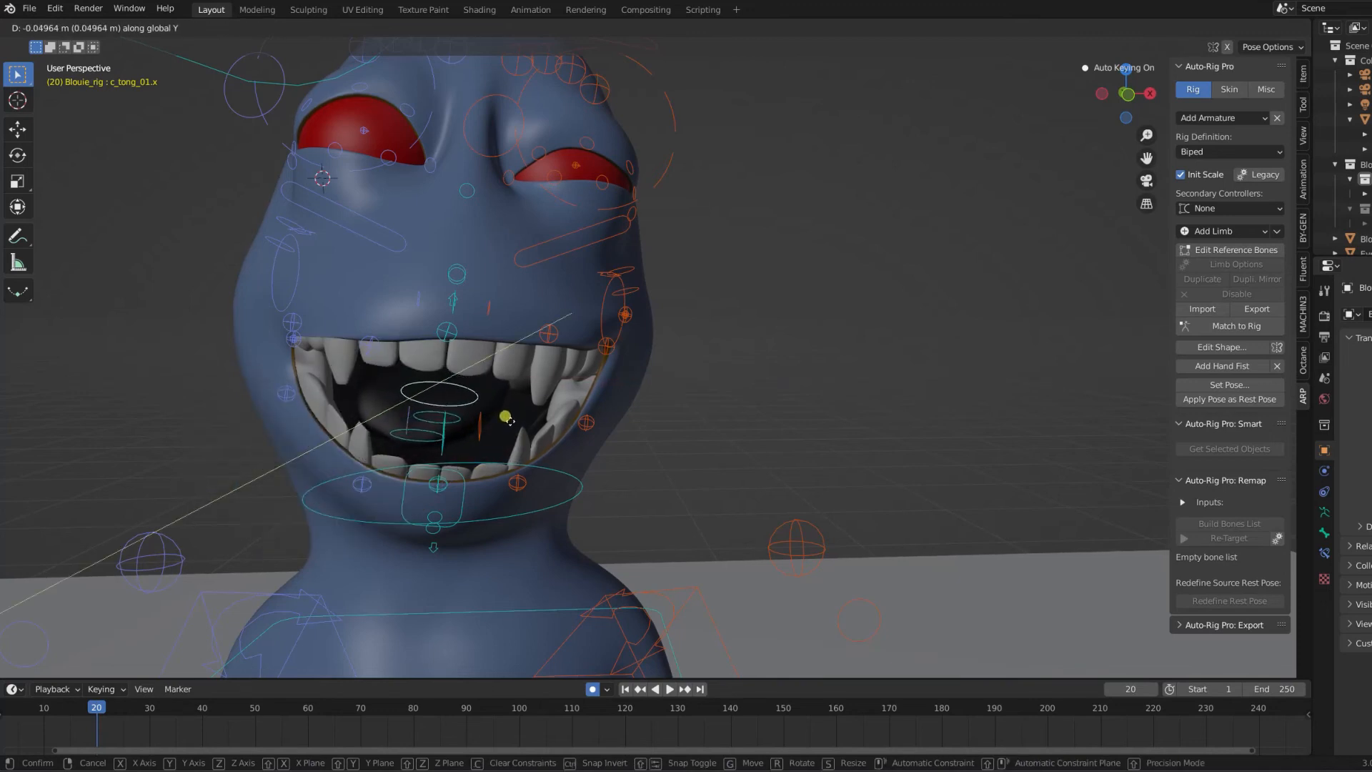
{"action": "left_click", "coordinate": [507, 420]}
Rotate the left lower eyelid controller c_eyelid_bot.l about 24° and lower it to open the left eye
{"action": "mouse_move", "coordinate": [545, 368]}
{"action": "middle_mouse_down"}
{"action": "mouse_move", "coordinate": [481, 368]}
{"action": "mouse_move", "coordinate": [525, 370]}
{"action": "middle_mouse_up"}
{"action": "left_click", "coordinate": [515, 292]}
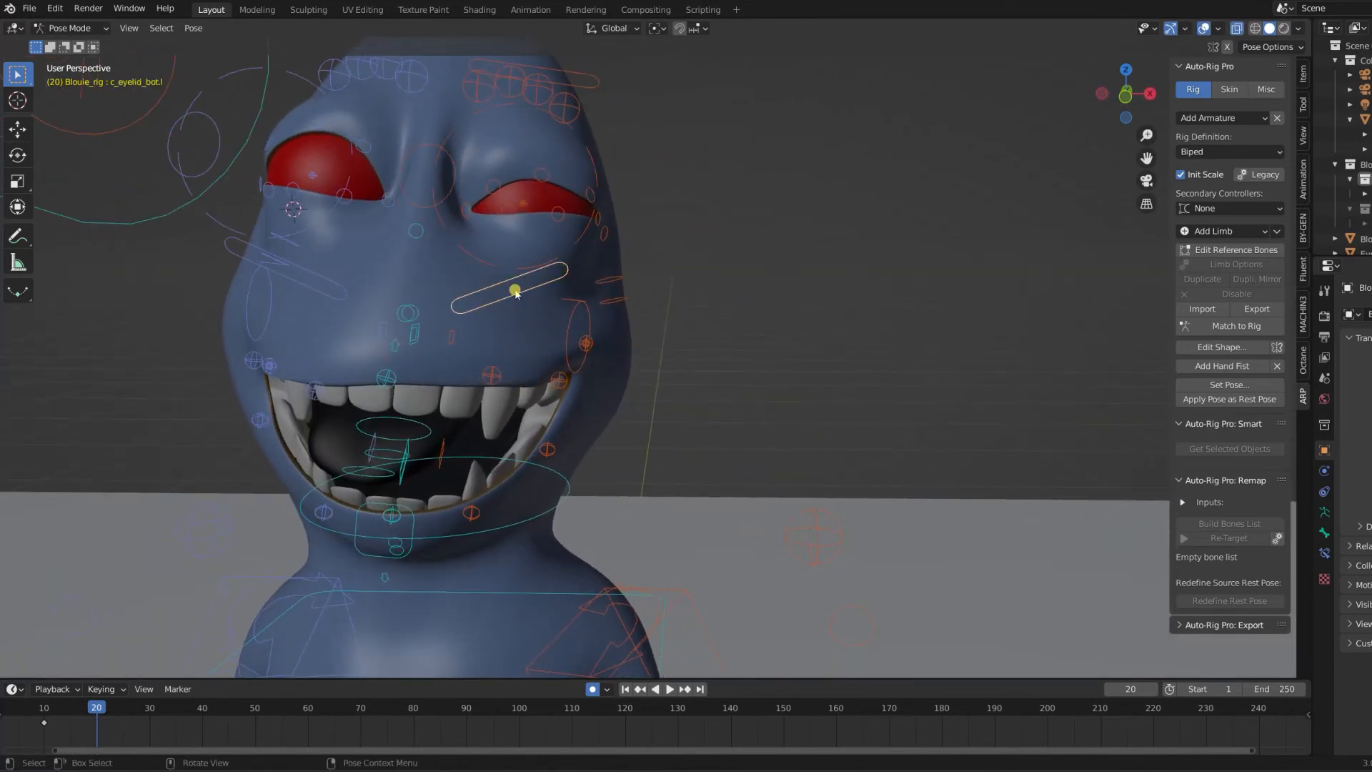
{"action": "key", "text": "g"}
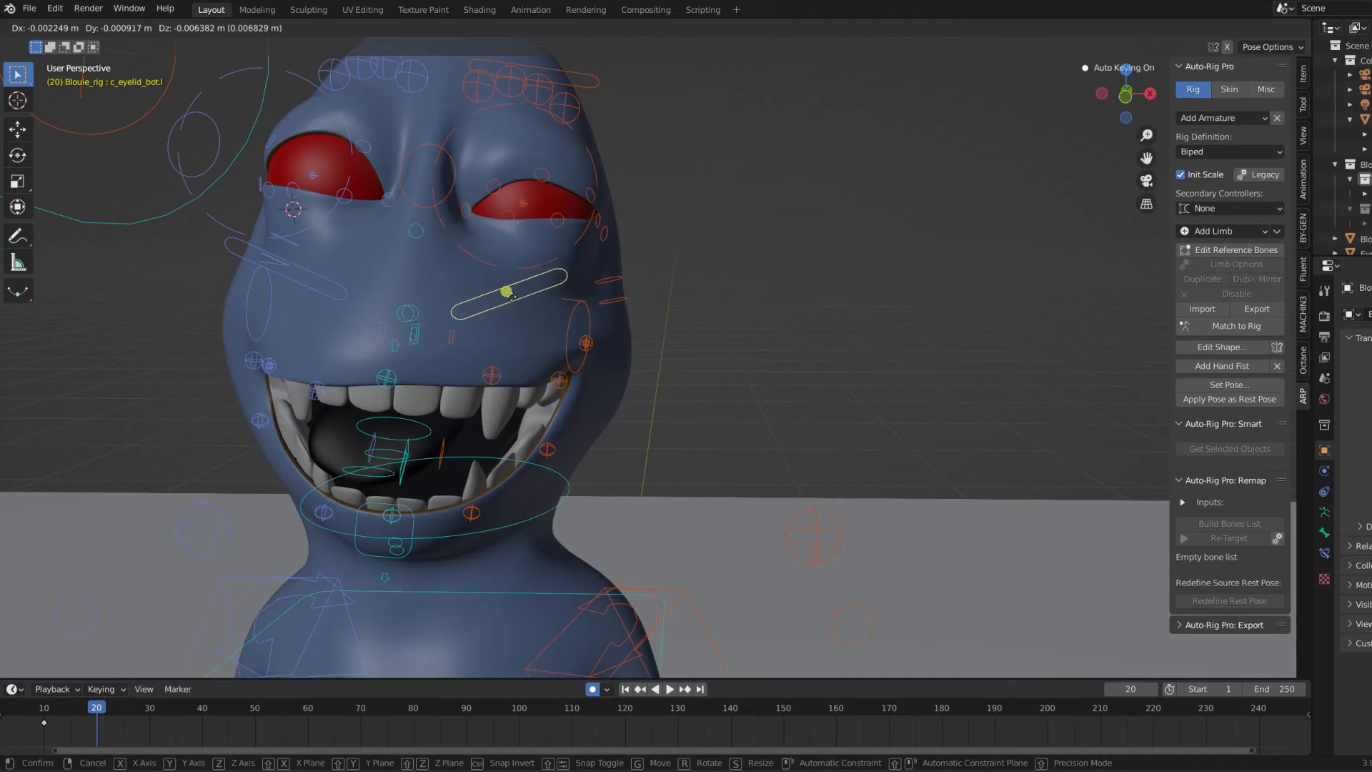
{"action": "left_click", "coordinate": [513, 301]}
{"action": "key", "text": "r"}
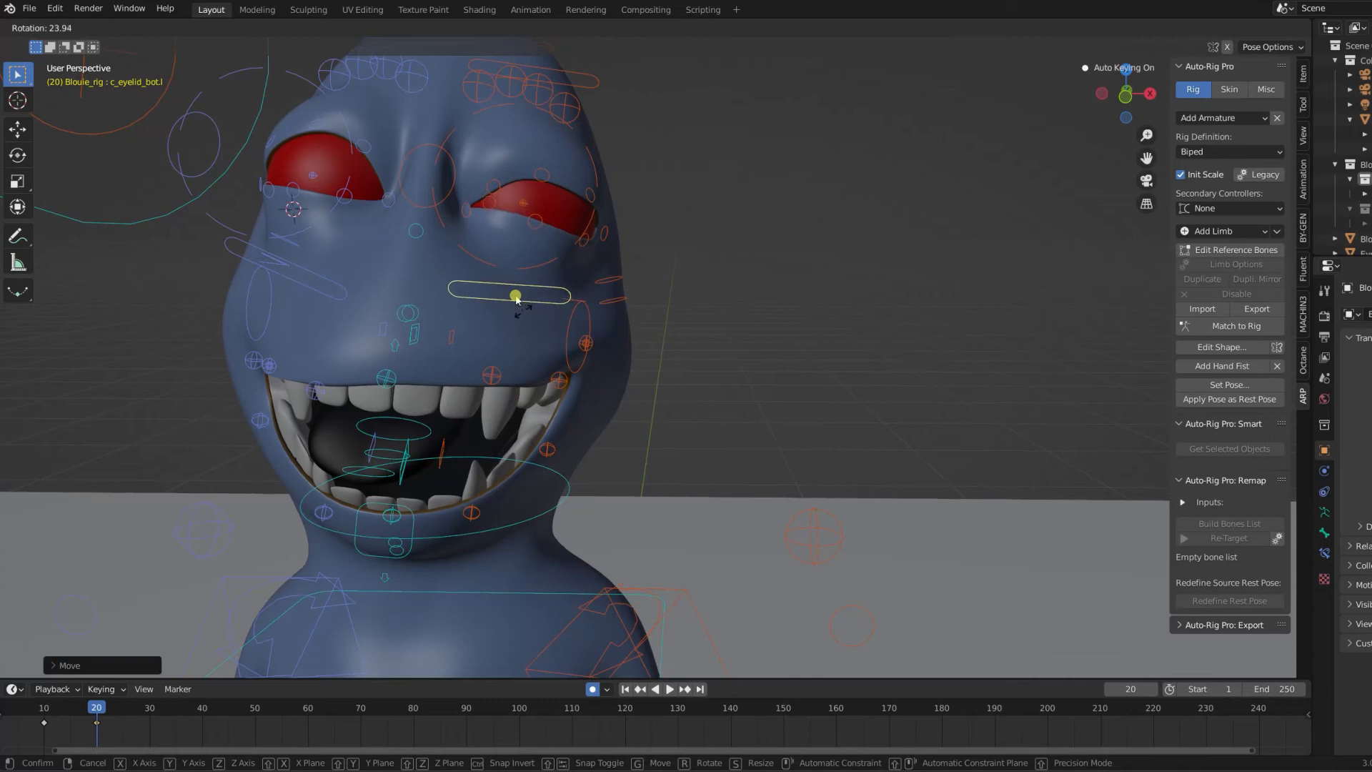
{"action": "left_click", "coordinate": [524, 312]}
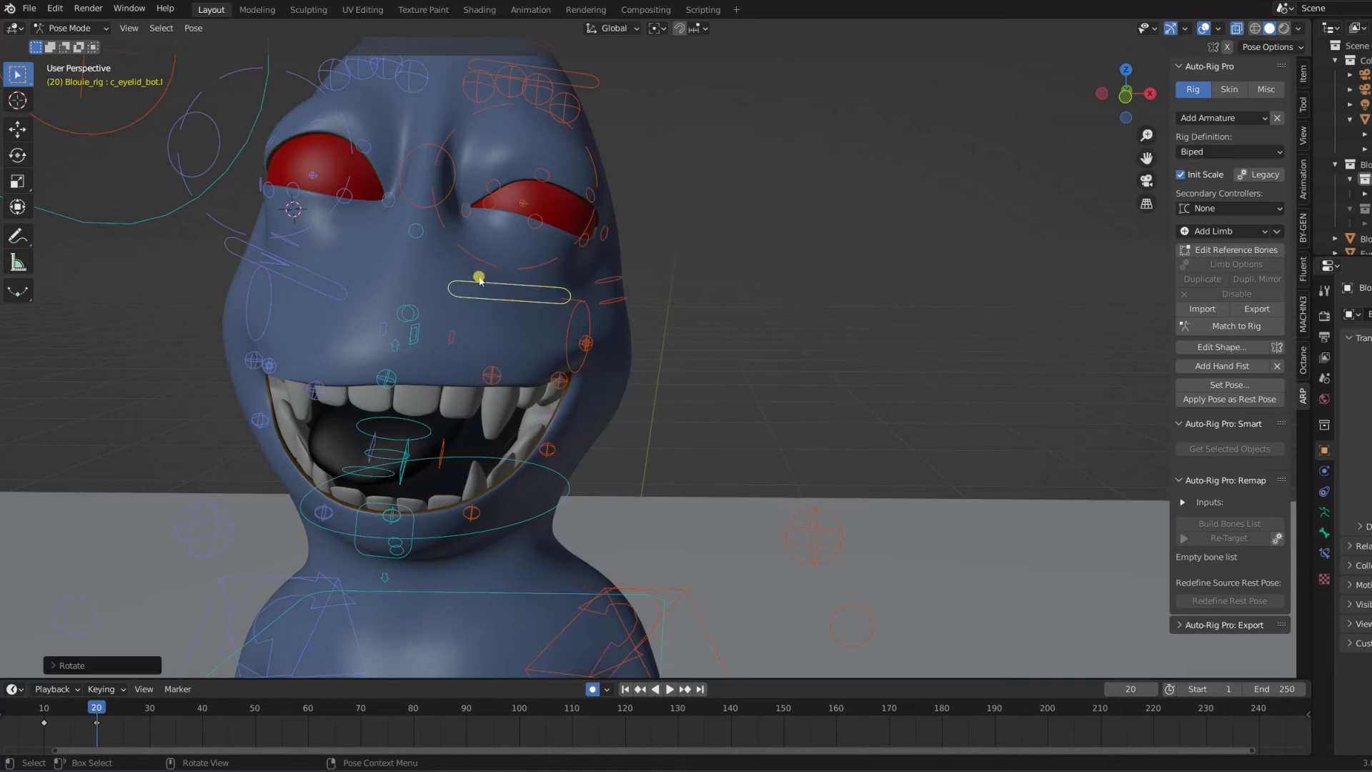
{"action": "key", "text": "g"}
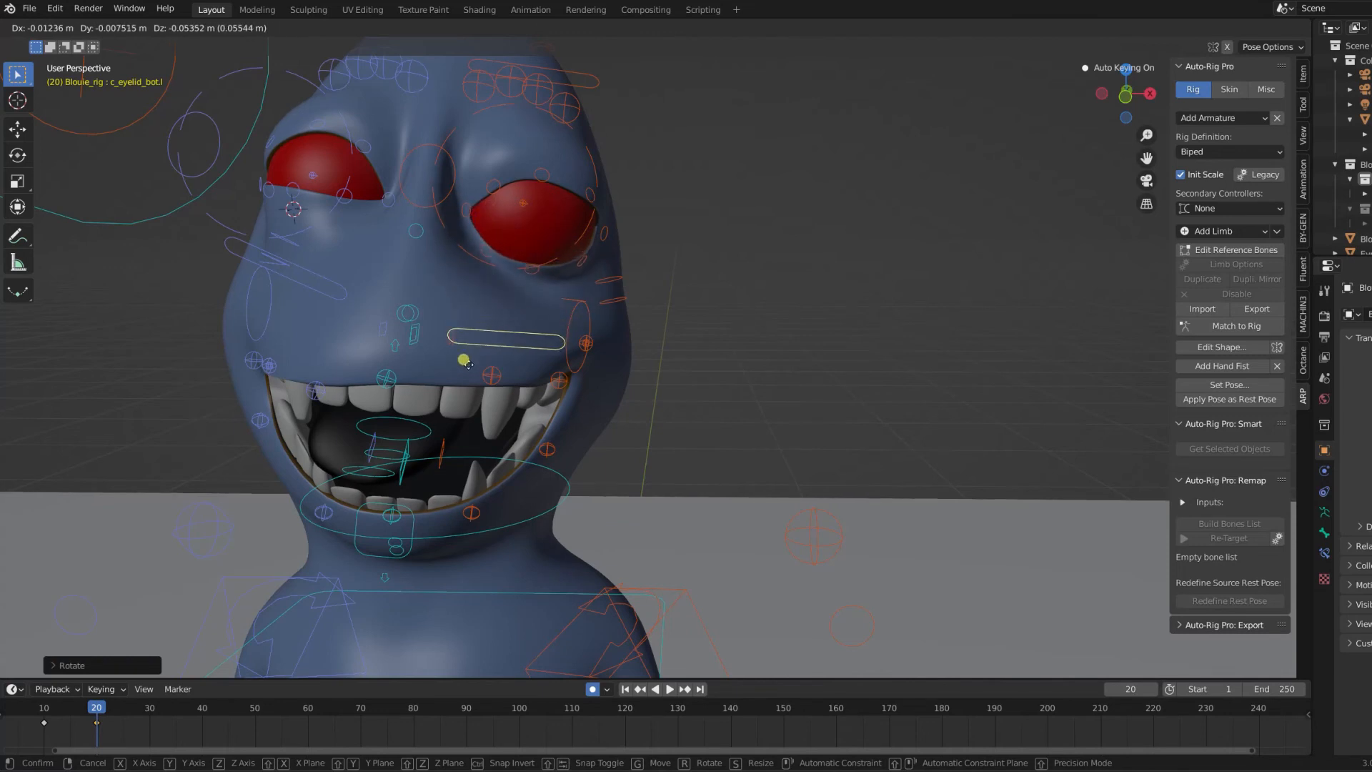
{"action": "left_click", "coordinate": [465, 344]}
Lower the left upper eyelid controller c_eyelid_top.l and raise the inner lid controller c_eyelid_top_01.l about 0.01 m
{"action": "middle_click_drag", "start_coordinate": [593, 164], "coordinate": [658, 205]}
{"action": "left_click", "coordinate": [657, 208]}
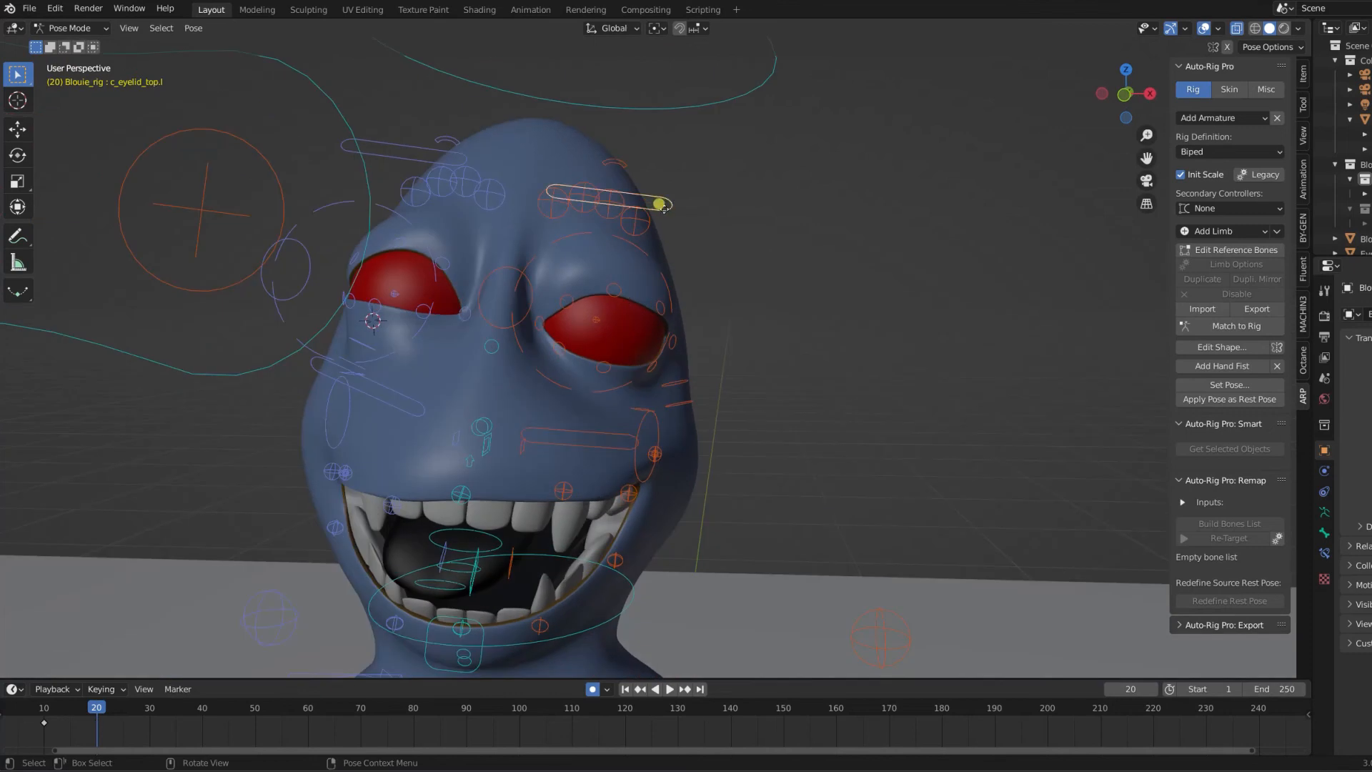
{"action": "key", "text": "g"}
{"action": "left_click", "coordinate": [658, 247]}
{"action": "left_click", "coordinate": [567, 343]}
{"action": "key", "text": "g"}
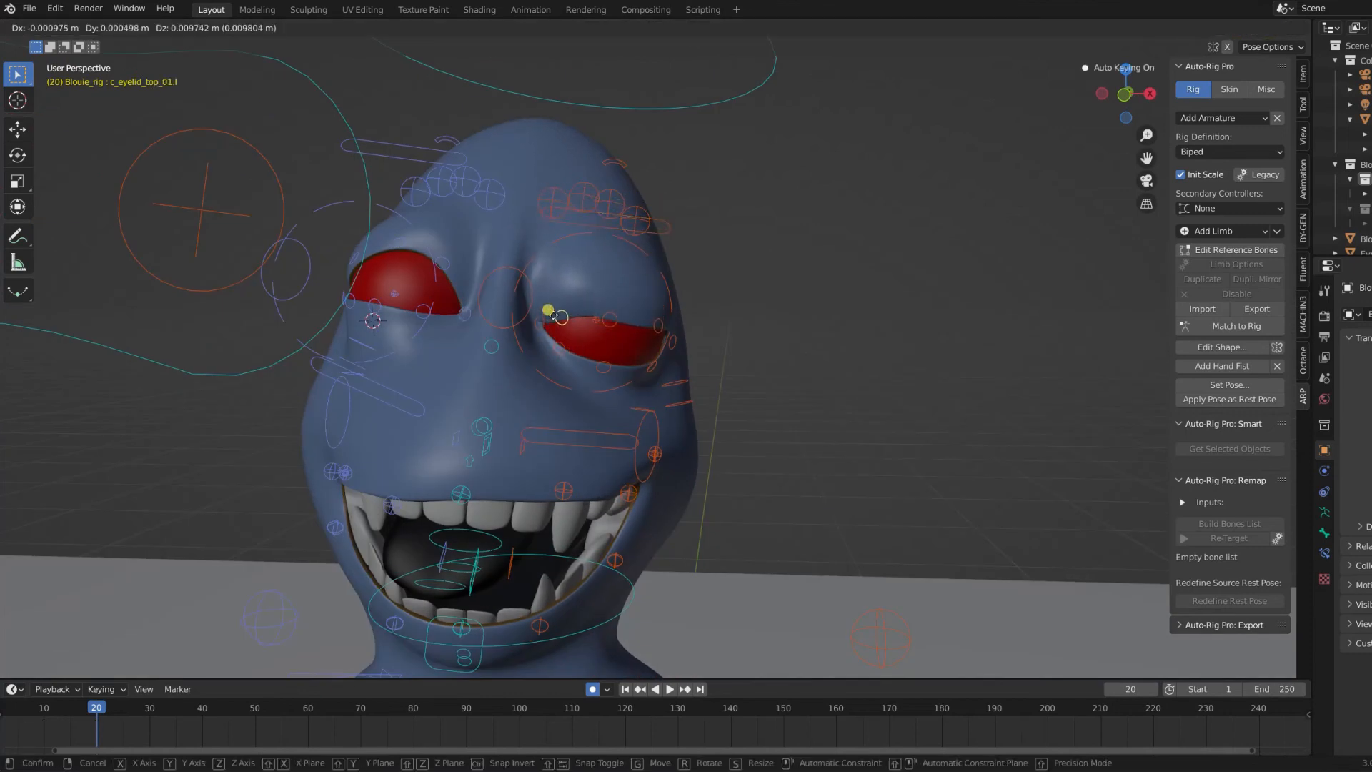
{"action": "left_click", "coordinate": [555, 305]}
{"action": "middle_click_drag", "start_coordinate": [582, 343], "coordinate": [669, 329]}
{"action": "middle_click_drag", "start_coordinate": [453, 246], "coordinate": [403, 250]}
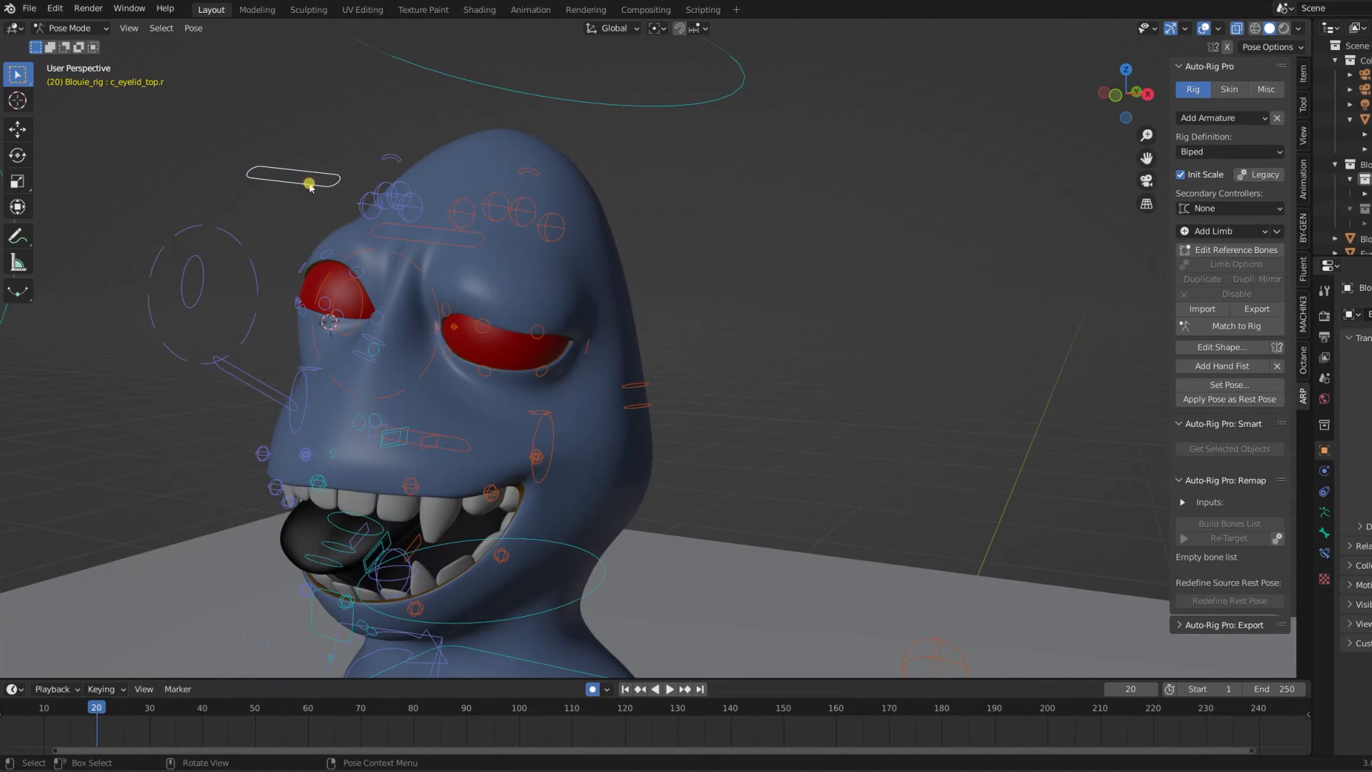
{"action": "key", "text": "g"}
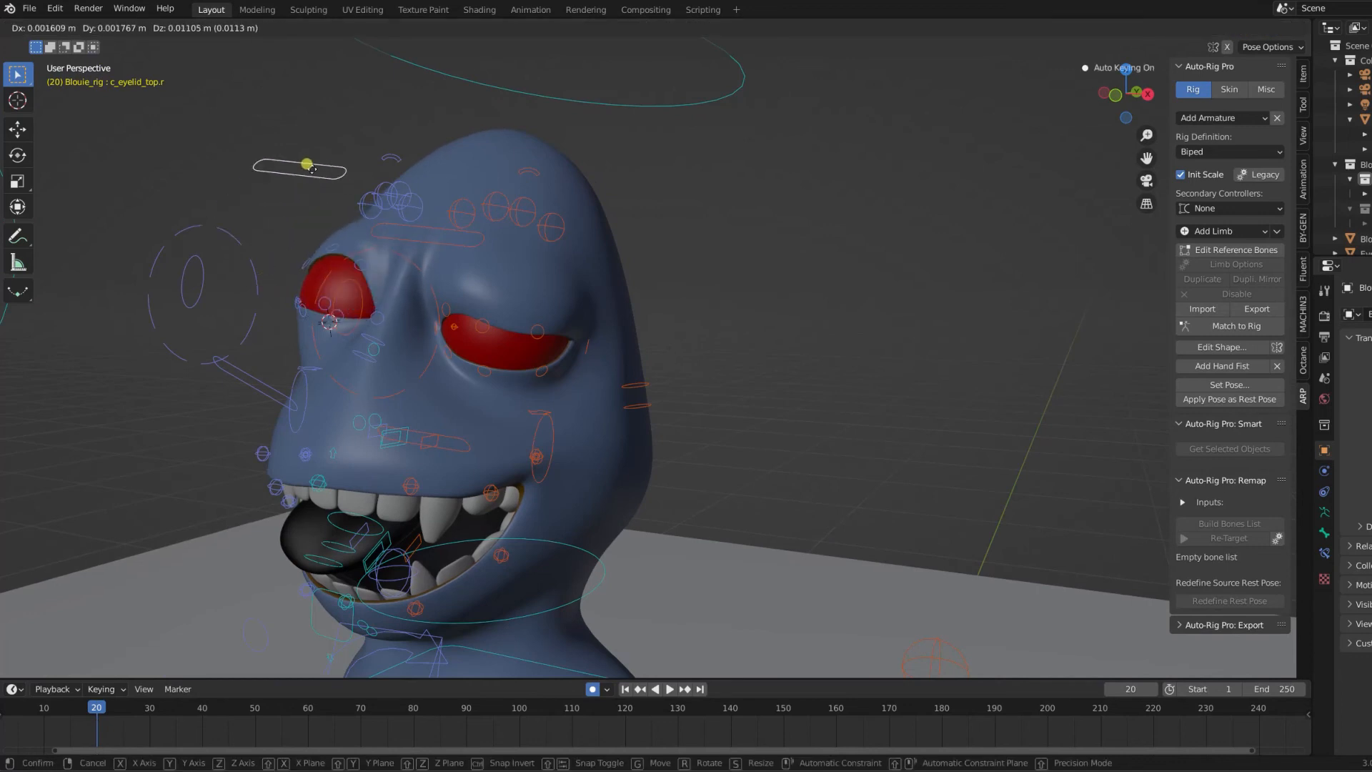
{"action": "right_click", "coordinate": [315, 172]}
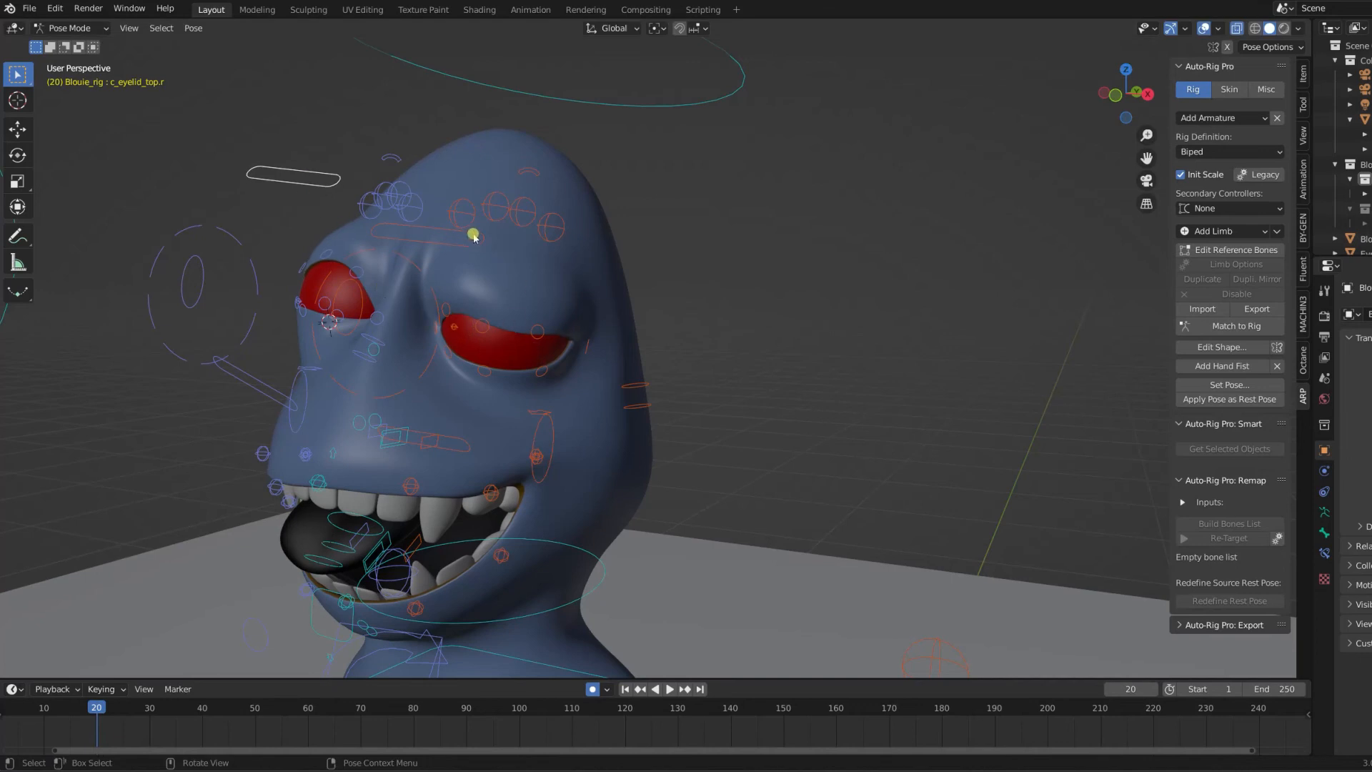
Move the left eyebrow controller c_eyebrow_full.l and raise the jaw controller c_jawbone.x to close the mouth
{"action": "middle_click_drag", "start_coordinate": [452, 332], "coordinate": [516, 335]}
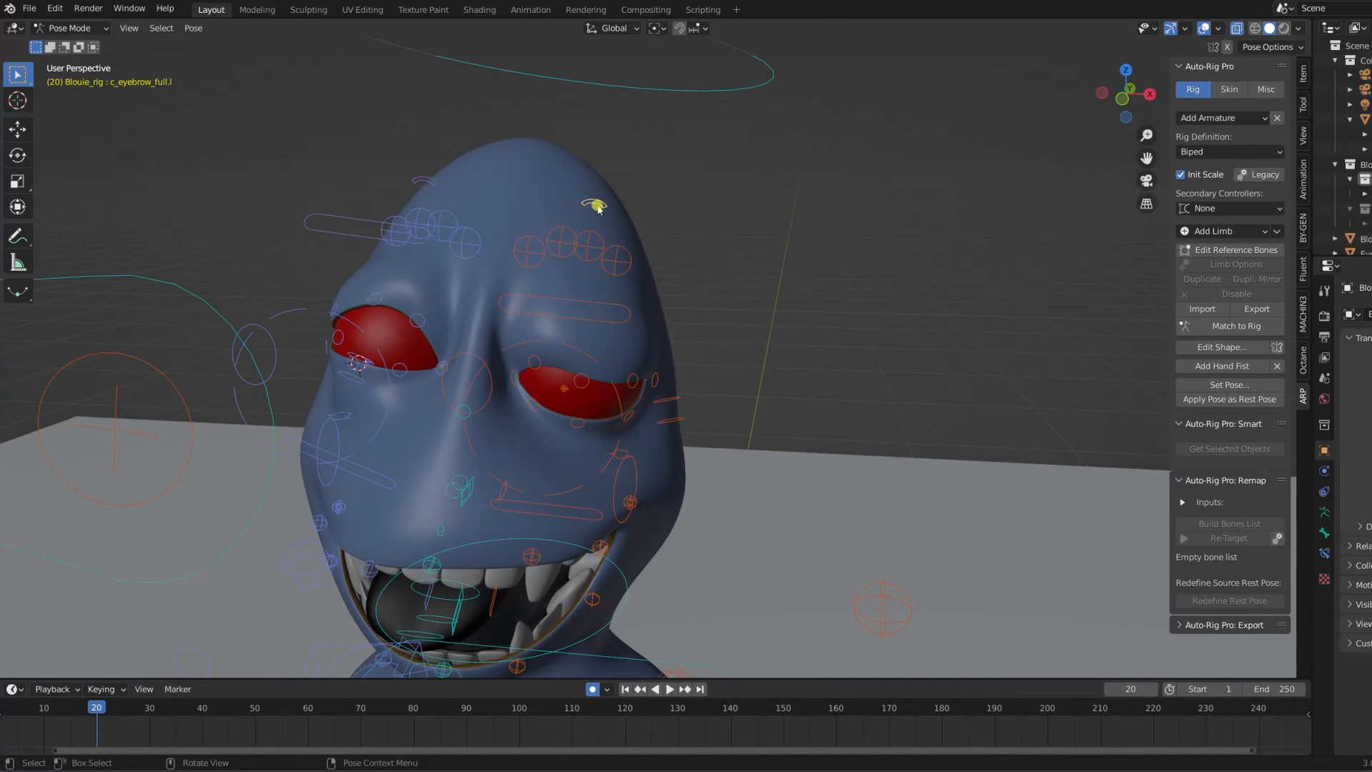
{"action": "key", "text": "g"}
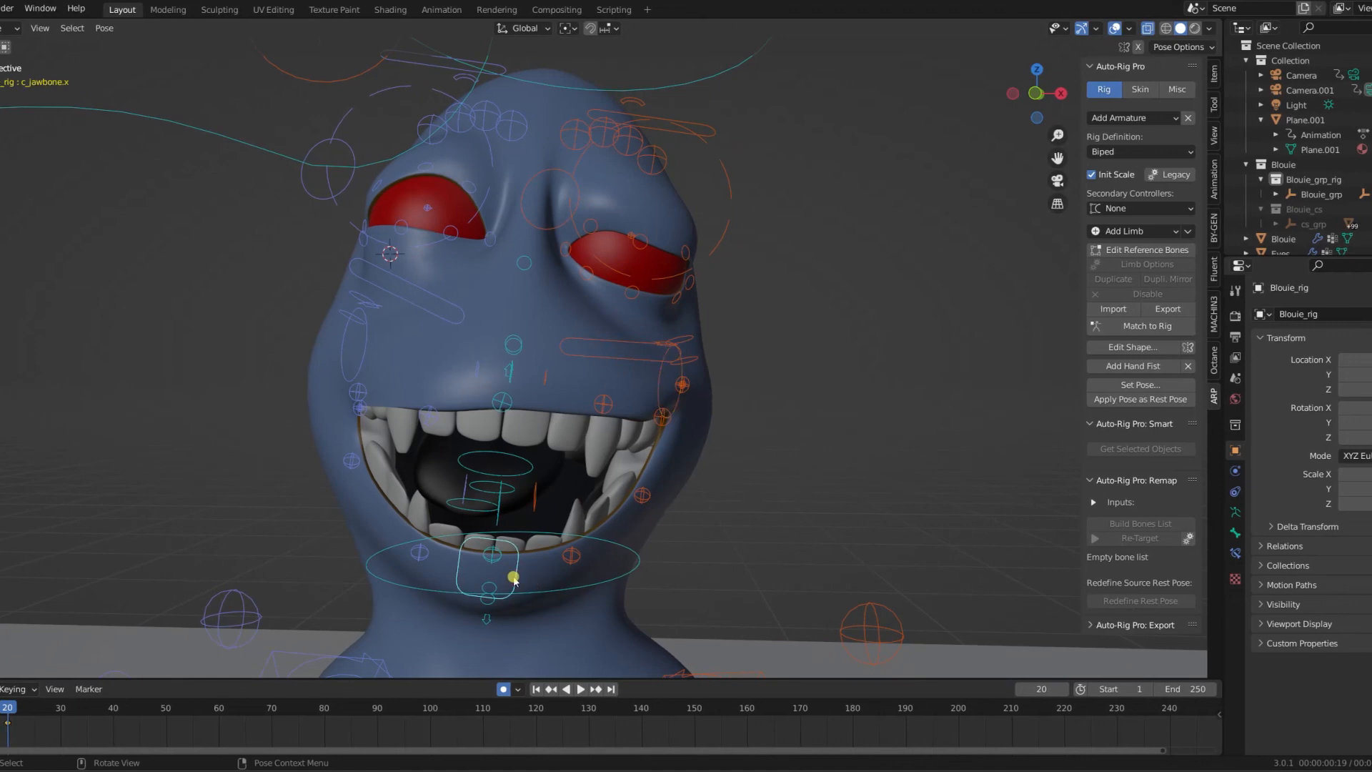
{"action": "key", "text": "g"}
{"action": "left_click", "coordinate": [512, 533]}
Move the left hand controller c_hand_ik.l forward and up about 0.15 m and rotate it about 44°
{"action": "middle_click_drag", "start_coordinate": [560, 422], "coordinate": [576, 448]}
{"action": "scroll", "coordinate": [573, 412], "scroll_direction": "down", "scroll_amount": 2}
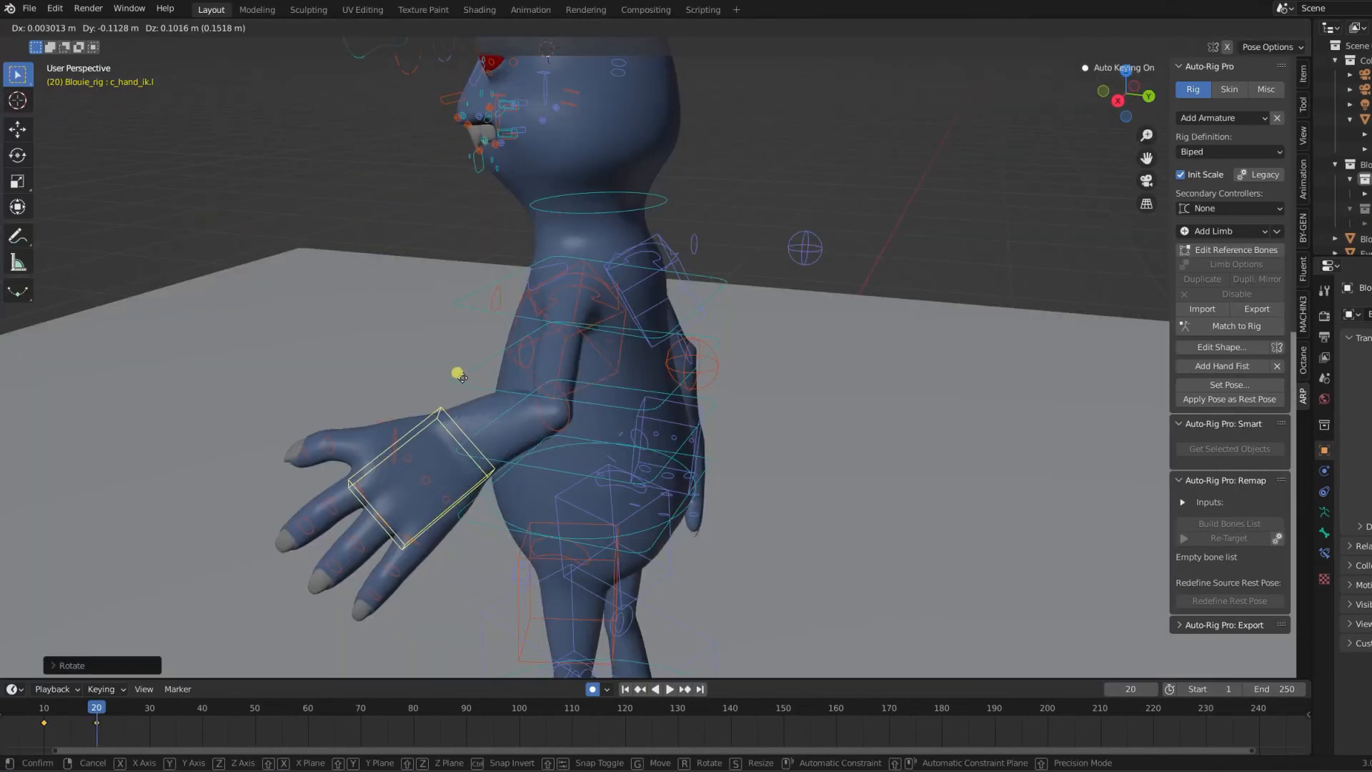
{"action": "left_click_drag", "start_coordinate": [453, 374], "coordinate": [456, 367]}
{"action": "key", "text": "r"}
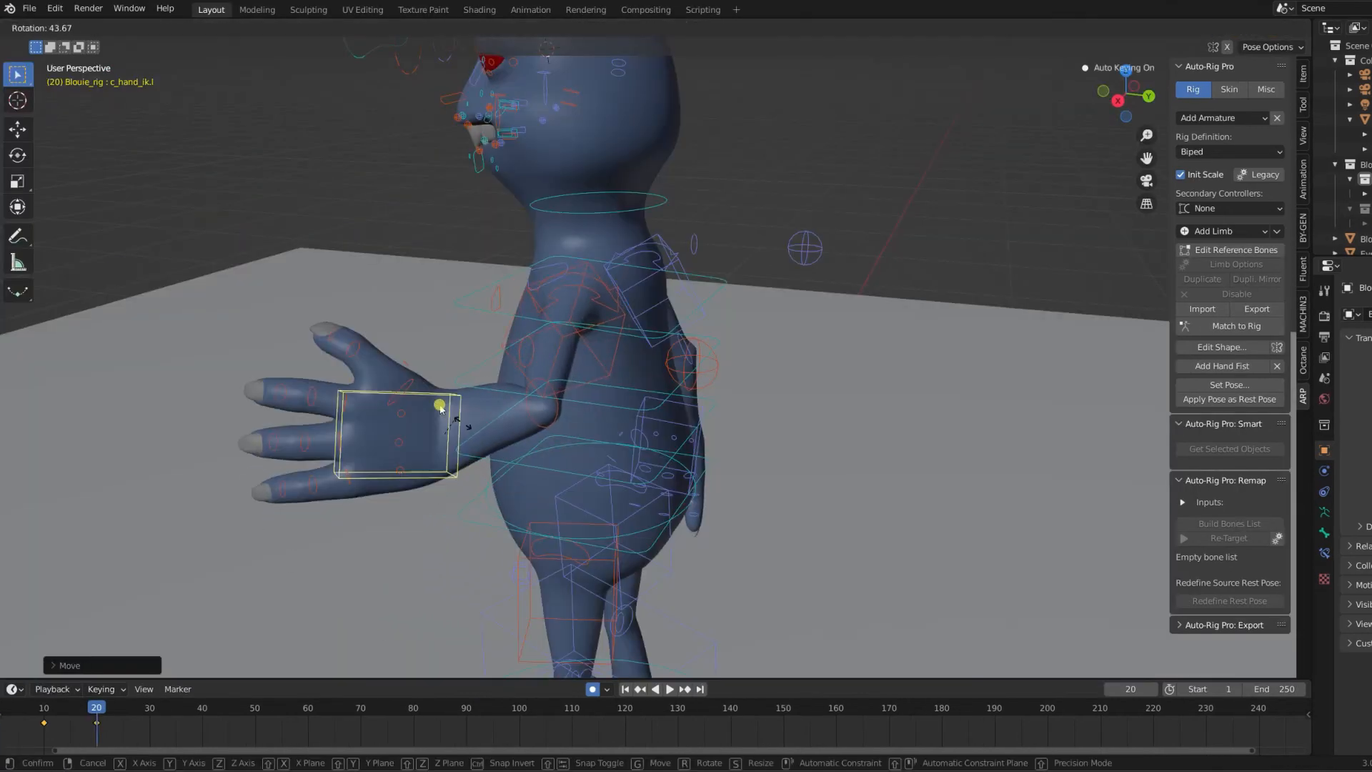
{"action": "left_click", "coordinate": [453, 417]}
Move the right hand controller c_hand_ik.r outward and up about 0.25 m and rotate it
{"action": "middle_click_drag", "start_coordinate": [591, 465], "coordinate": [743, 472]}
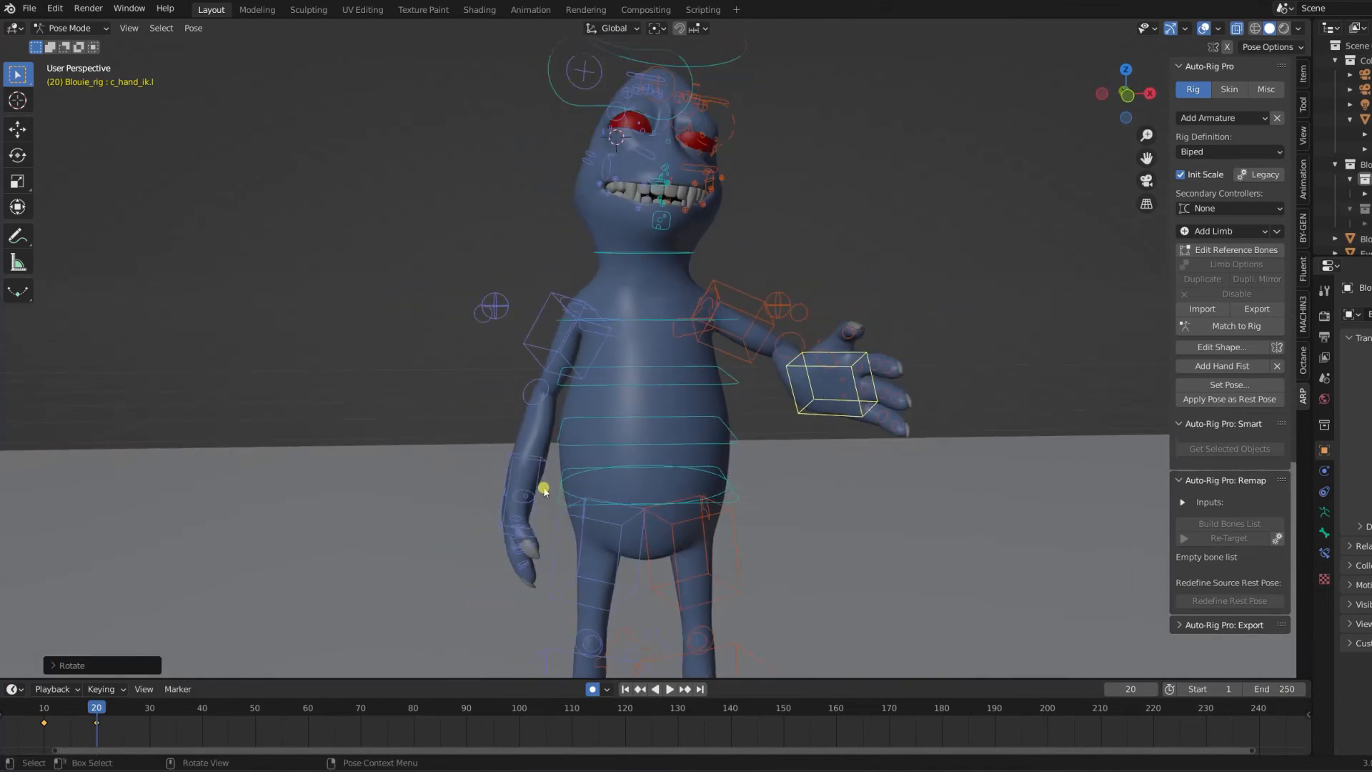
{"action": "left_click", "coordinate": [503, 536]}
{"action": "key", "text": "g"}
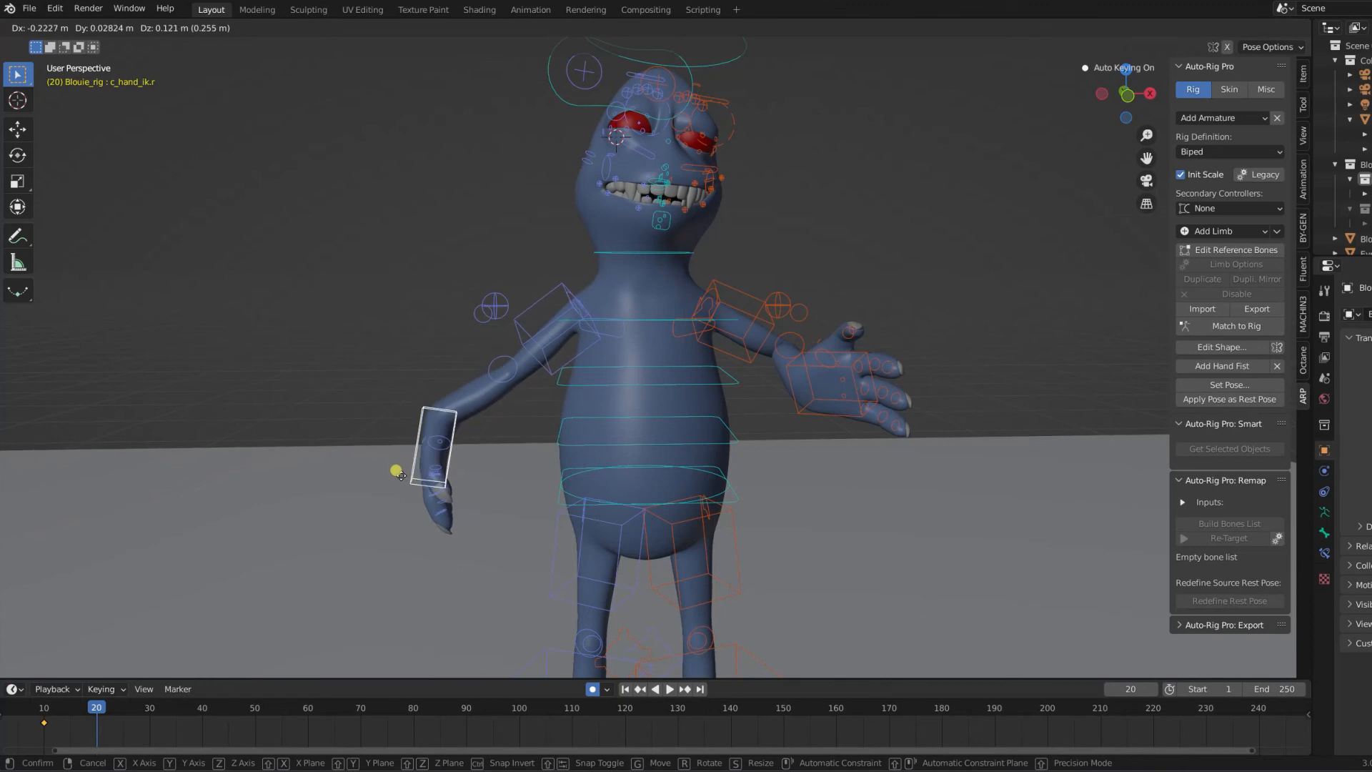
{"action": "left_click", "coordinate": [398, 472]}
{"action": "key", "text": "r"}
{"action": "left_click", "coordinate": [401, 479]}
Move the right hand controller c_hand_ik.r forward and up about 0.21 m and tilt the hand forward
{"action": "middle_click_drag", "start_coordinate": [368, 429], "coordinate": [550, 473]}
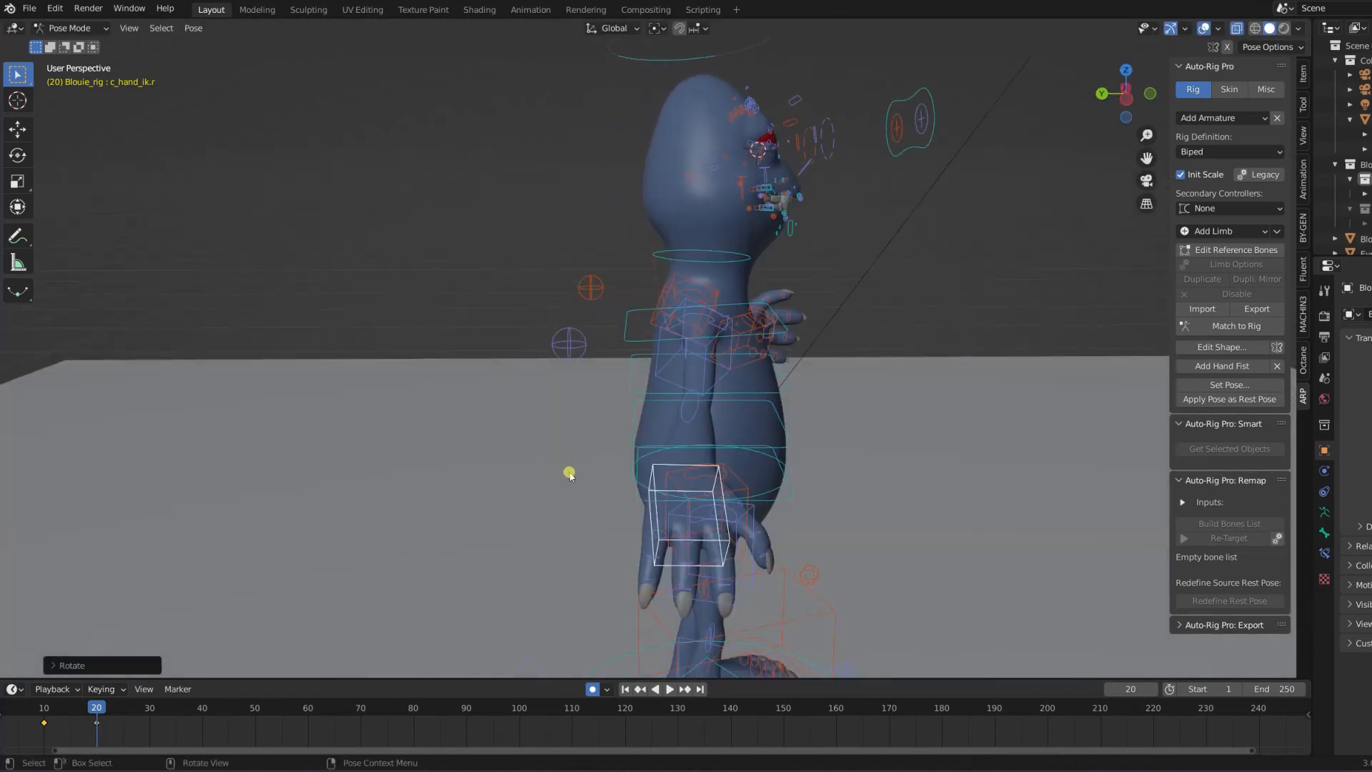
{"action": "key", "text": "g"}
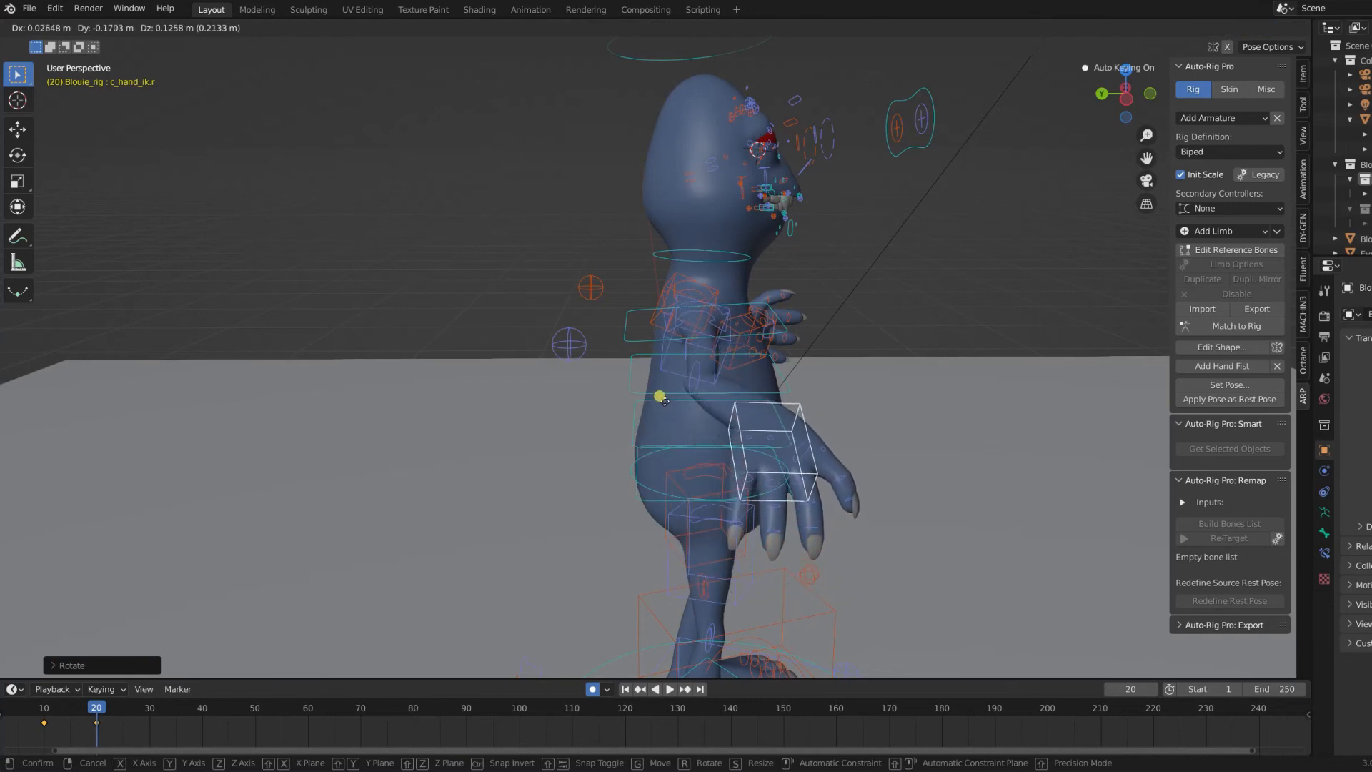
{"action": "left_click", "coordinate": [664, 402]}
{"action": "key", "text": "r"}
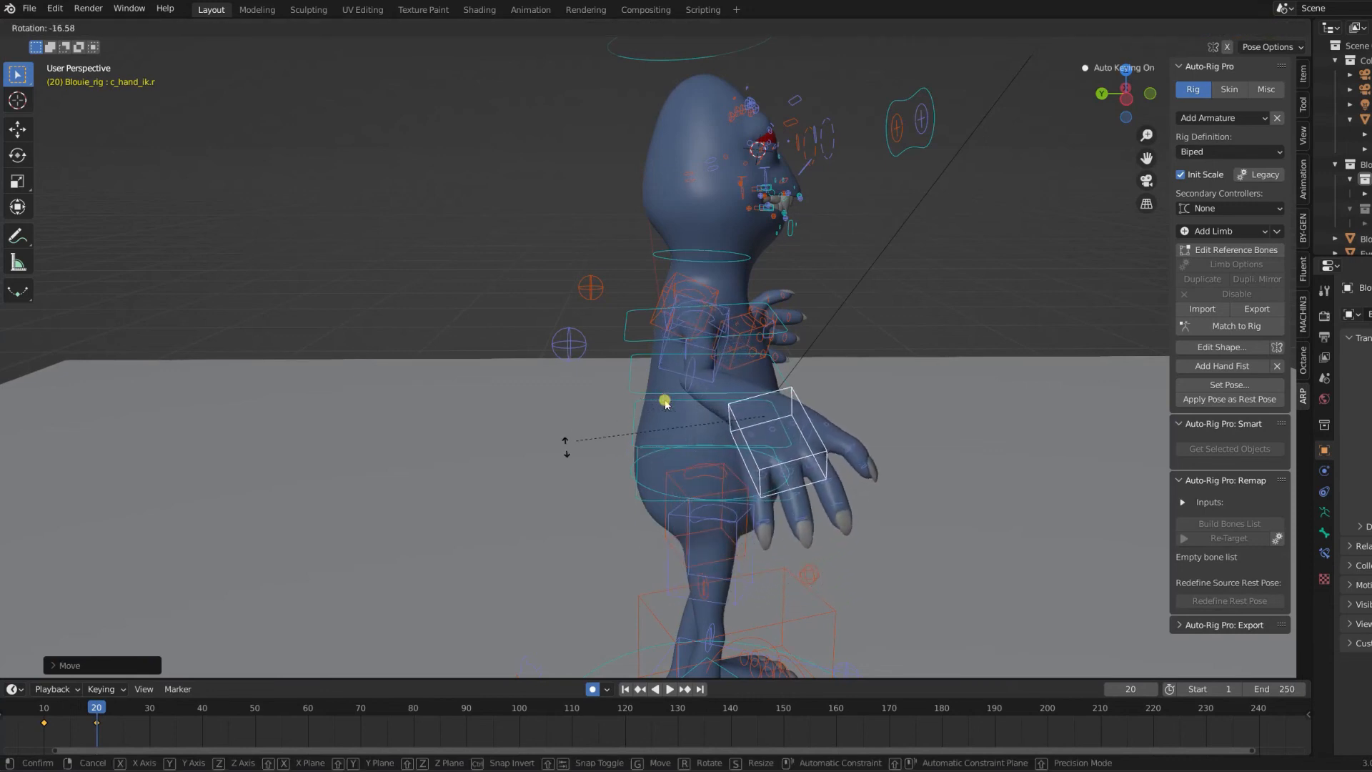
{"action": "left_click", "coordinate": [808, 304]}
Rotate the right hand controller c_hand_ik.r about the global X axis to turn the palm forward
{"action": "middle_click_drag", "start_coordinate": [808, 305], "coordinate": [532, 341]}
{"action": "key", "text": "r"}
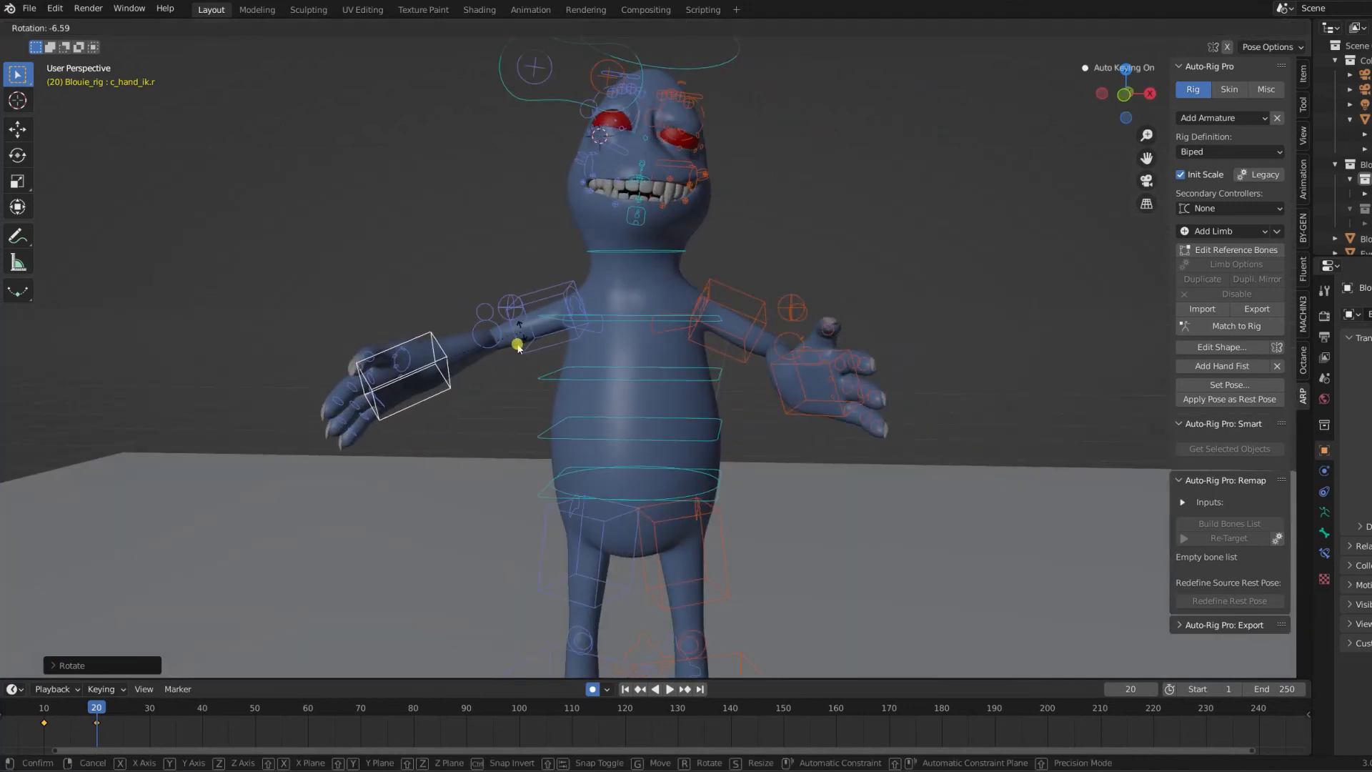
{"action": "key", "text": "x"}
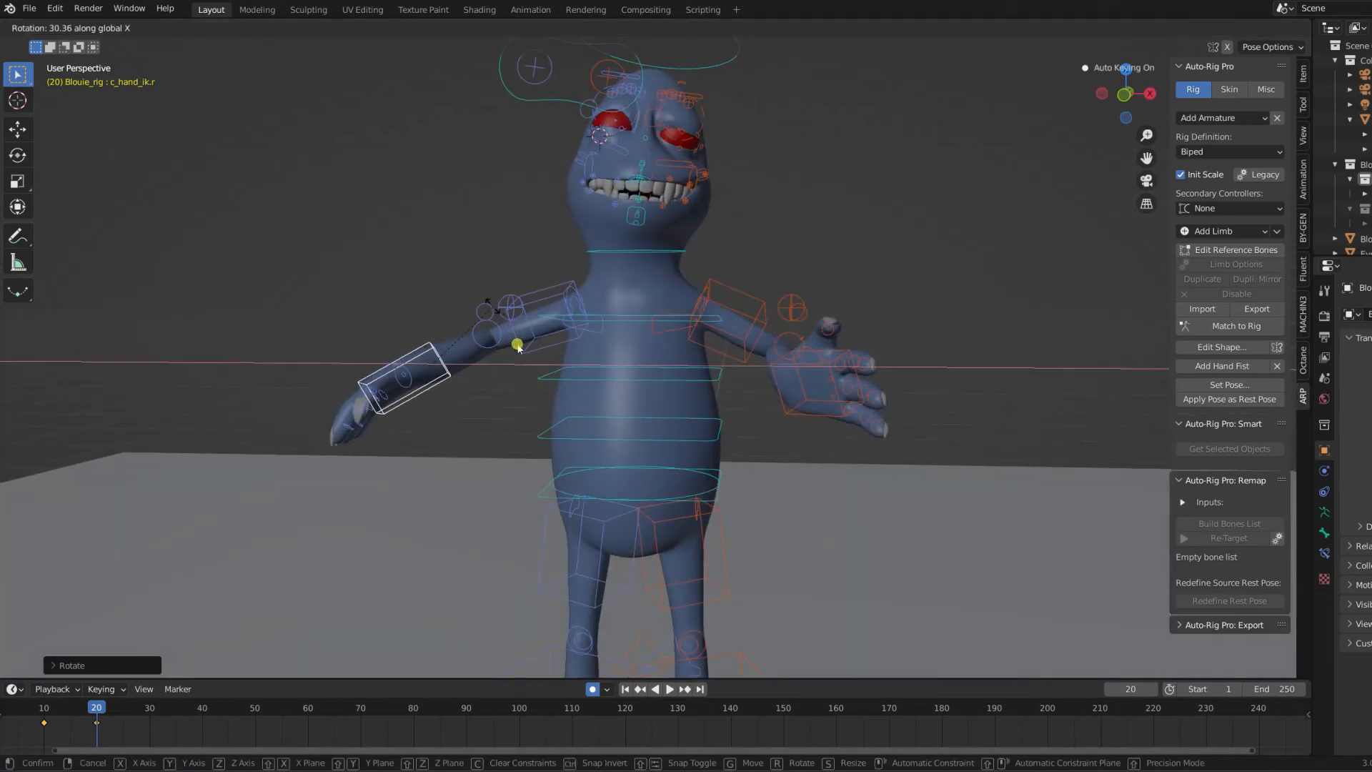
{"action": "left_click", "coordinate": [564, 377]}
Move the character's left foot controller
{"action": "middle_click_drag", "start_coordinate": [818, 506], "coordinate": [798, 281], "text": "shift"}
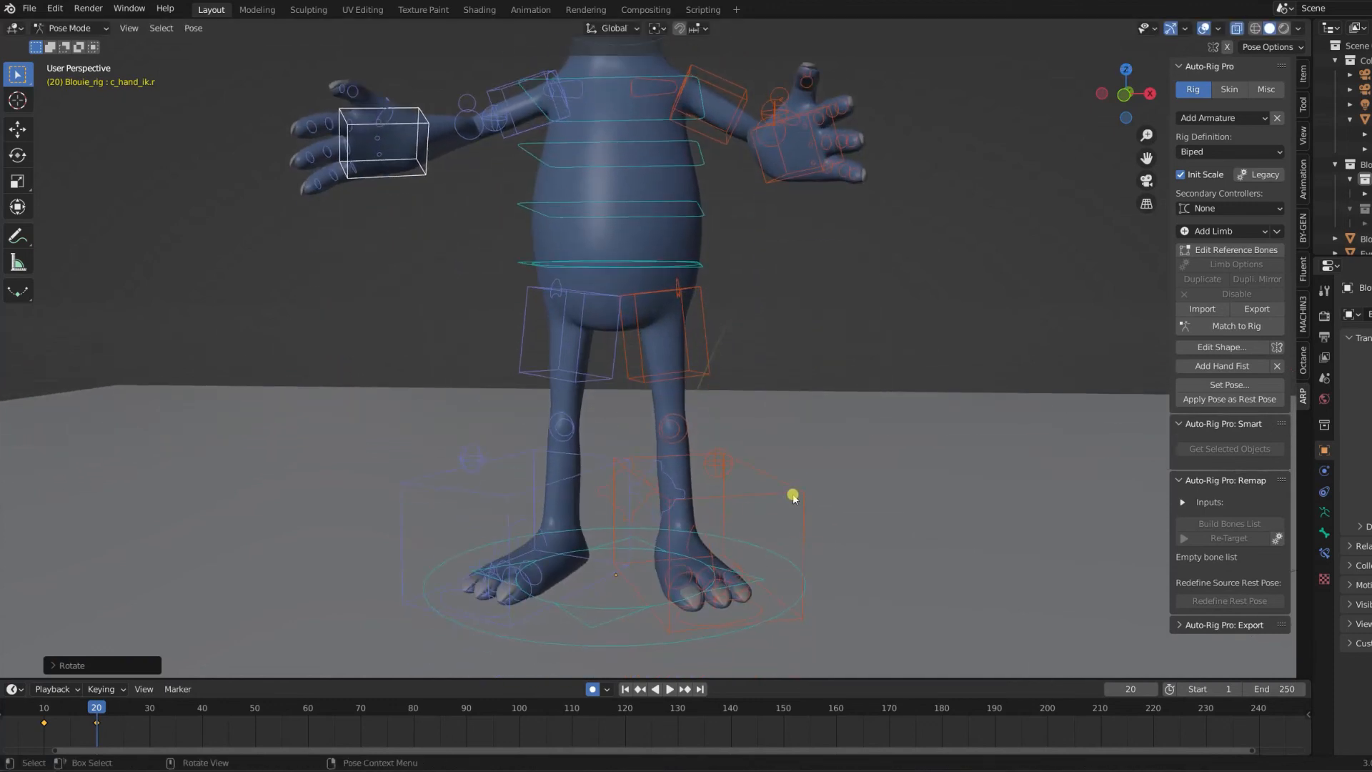
{"action": "left_click", "coordinate": [713, 547]}
{"action": "key", "text": "g"}
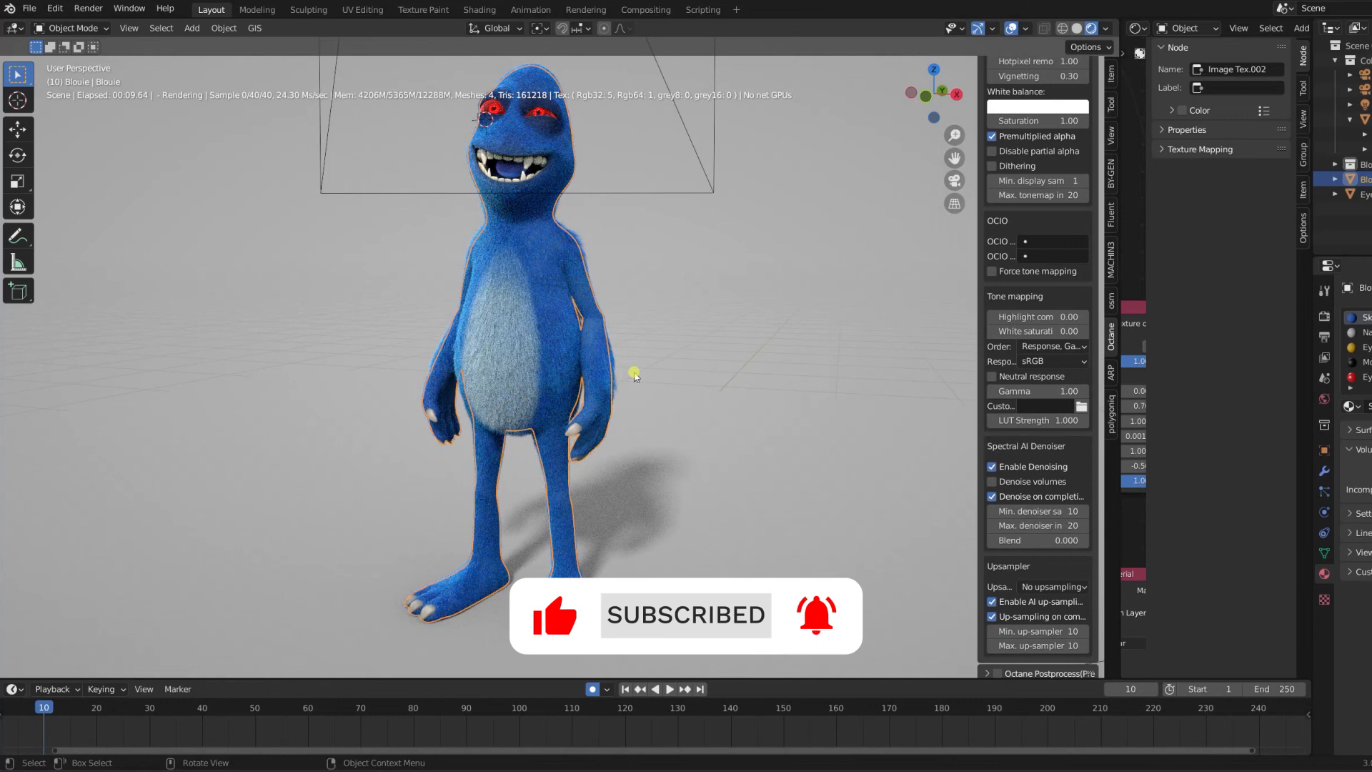
{"action": "middle_click_drag", "start_coordinate": [679, 435], "coordinate": [590, 407]}
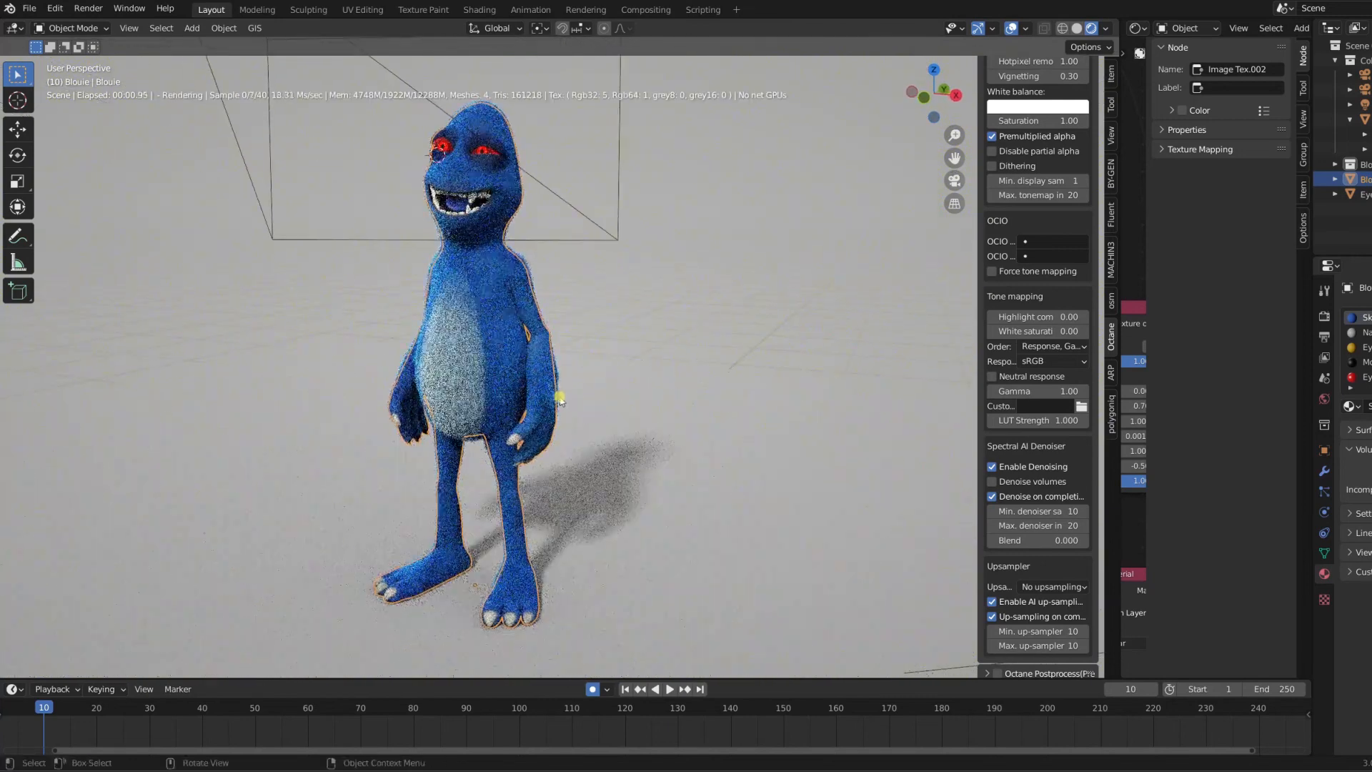